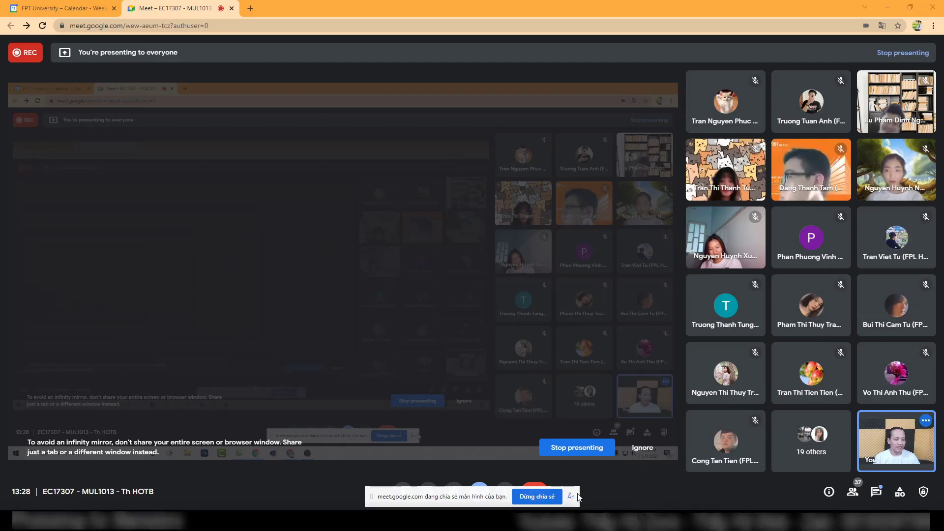
- Hide the Google Meet screen-sharing notice and switch to the Cốc Cốc browser window
{"action": "left_click", "coordinate": [572, 496]}
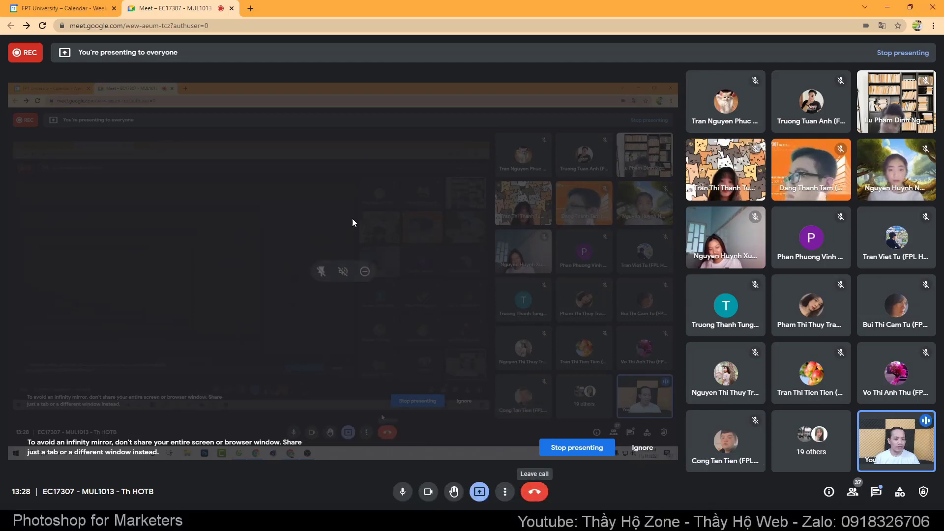
{"action": "key", "text": "alt+Tab"}
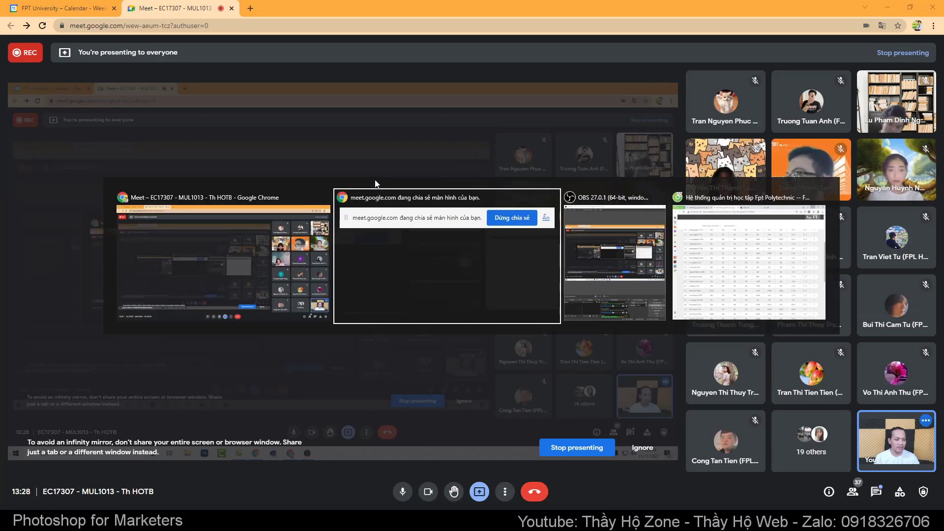
{"action": "key", "text": "alt+Tab"}
{"action": "key", "text": "alt+Tab"}
- Load canva.com in a new Cốc Cốc tab from the address-bar suggestion
{"action": "left_click", "coordinate": [353, 15]}
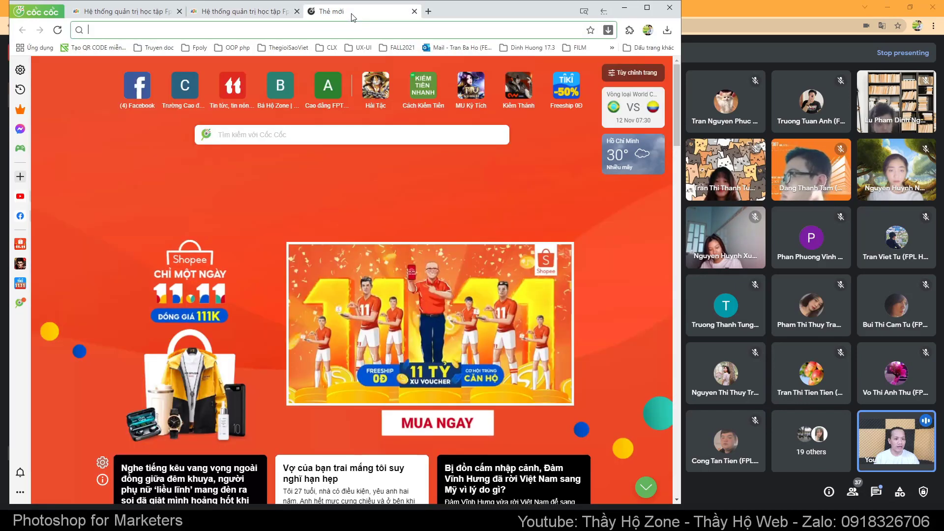
{"action": "type", "text": "can"}
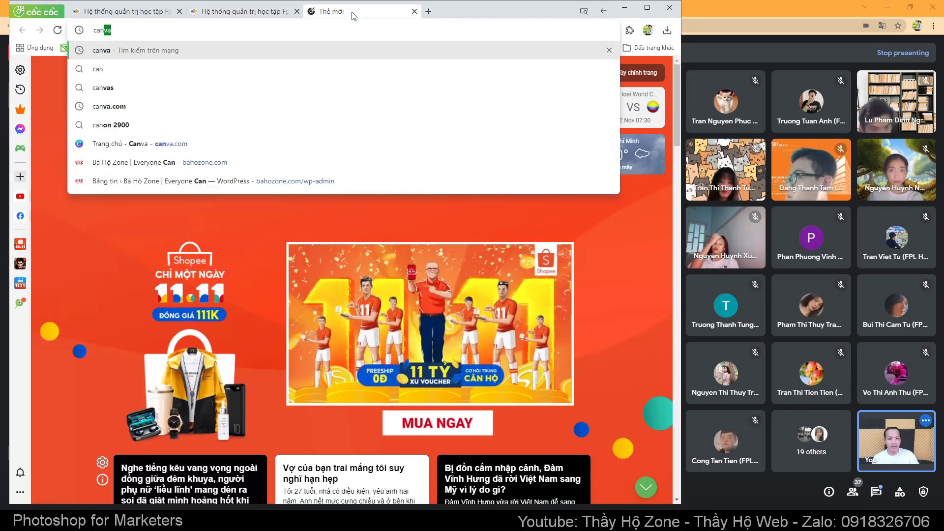
{"action": "type", "text": "vas"}
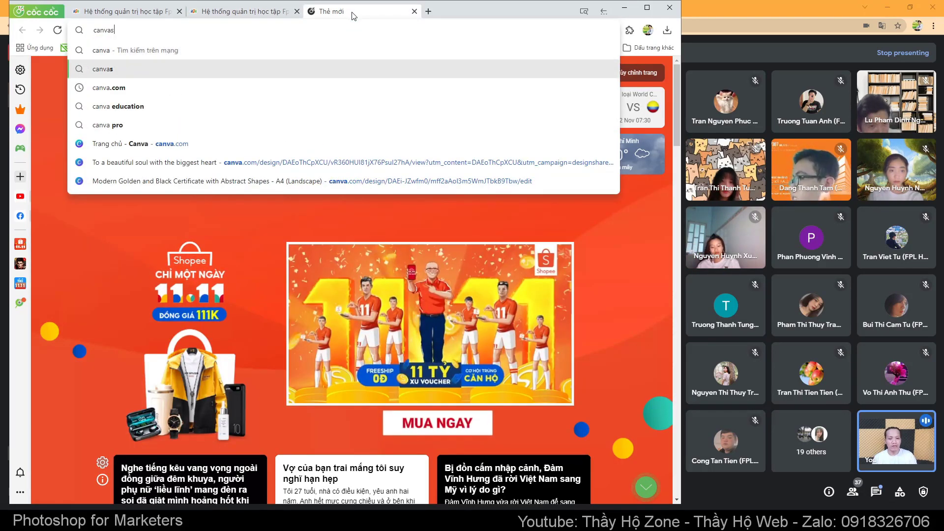
{"action": "key", "text": "Down"}
{"action": "key", "text": "Down"}
{"action": "key", "text": "Down"}
{"action": "key", "text": "Down"}
{"action": "key", "text": "Return"}
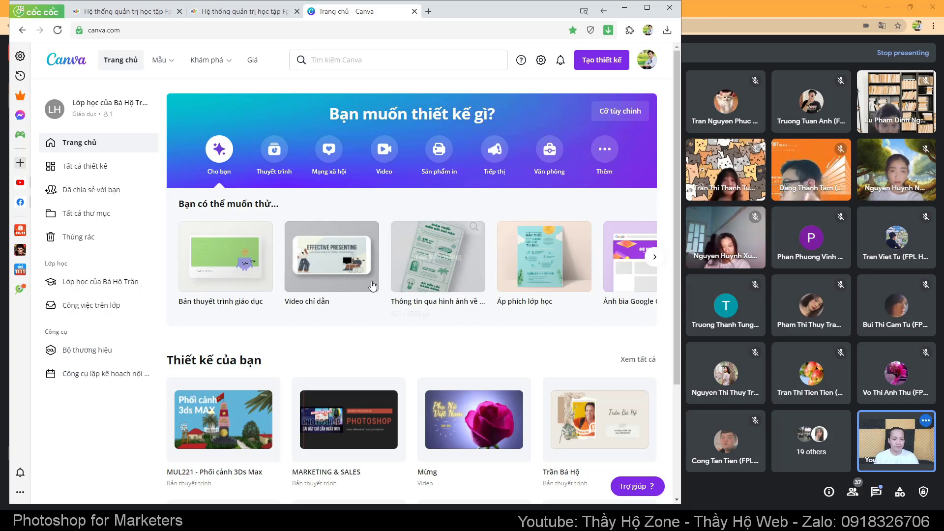
- Create a blank presentation and apply the blue 'Xanh dương Nâu' template's title page
{"action": "left_click", "coordinate": [274, 162]}
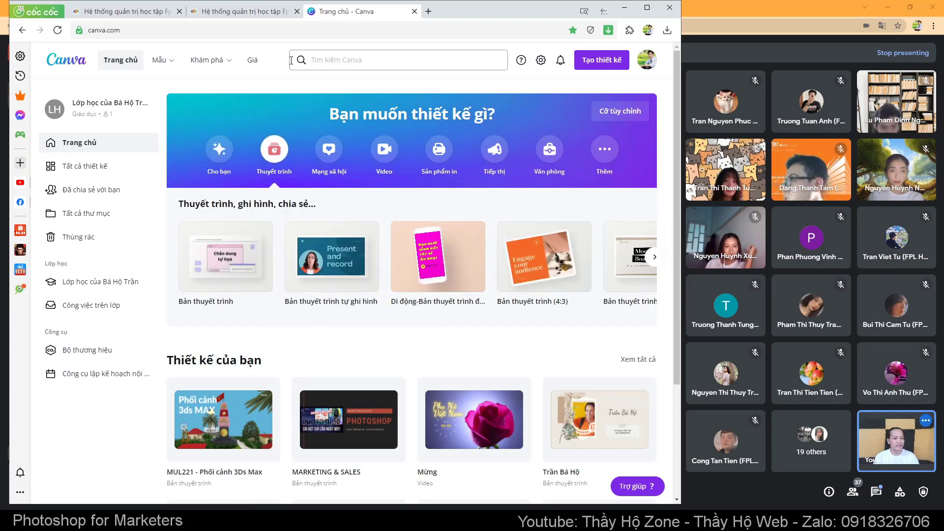
{"action": "mouse_move", "coordinate": [225, 257]}
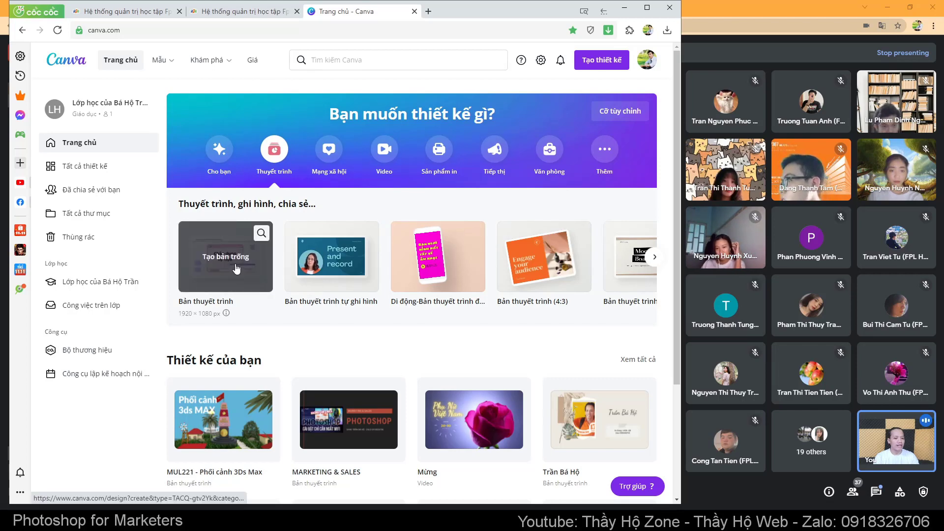
{"action": "left_click", "coordinate": [236, 269]}
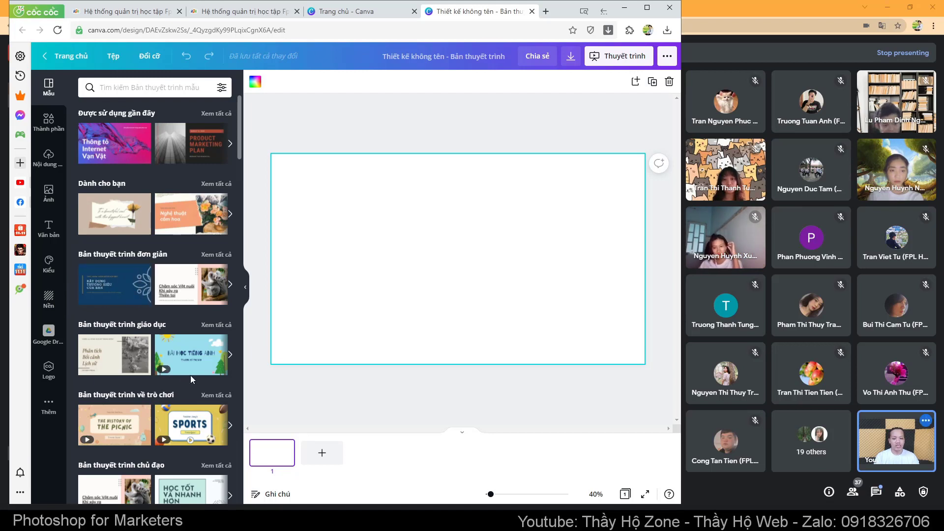
{"action": "left_click", "coordinate": [116, 290]}
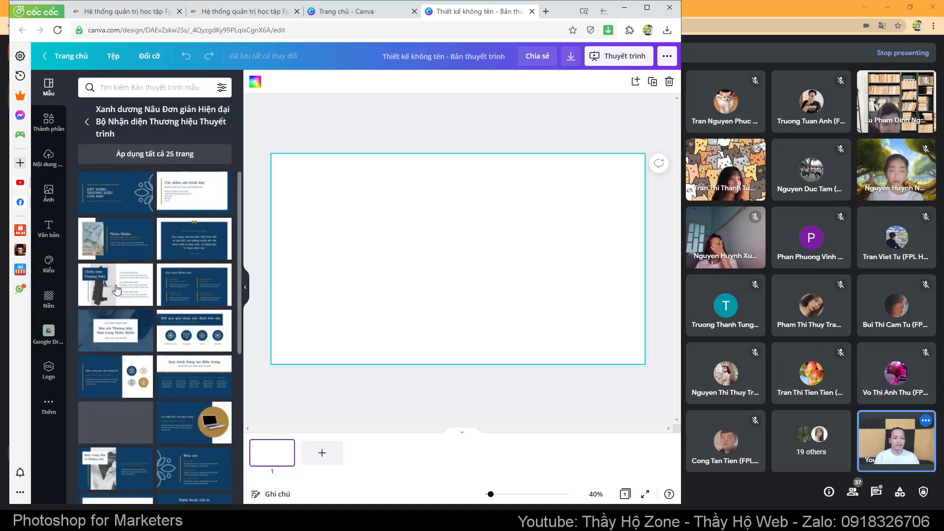
{"action": "left_click", "coordinate": [125, 205]}
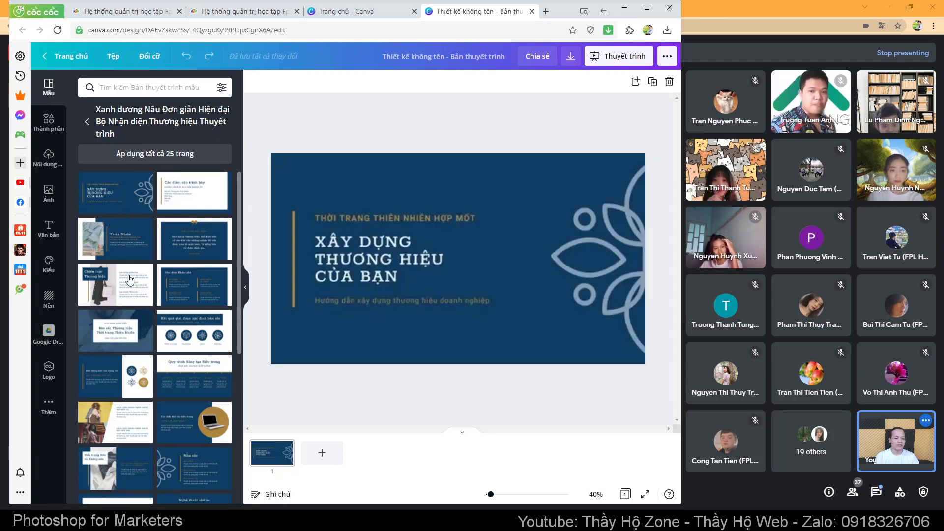
{"action": "left_click", "coordinate": [398, 331]}
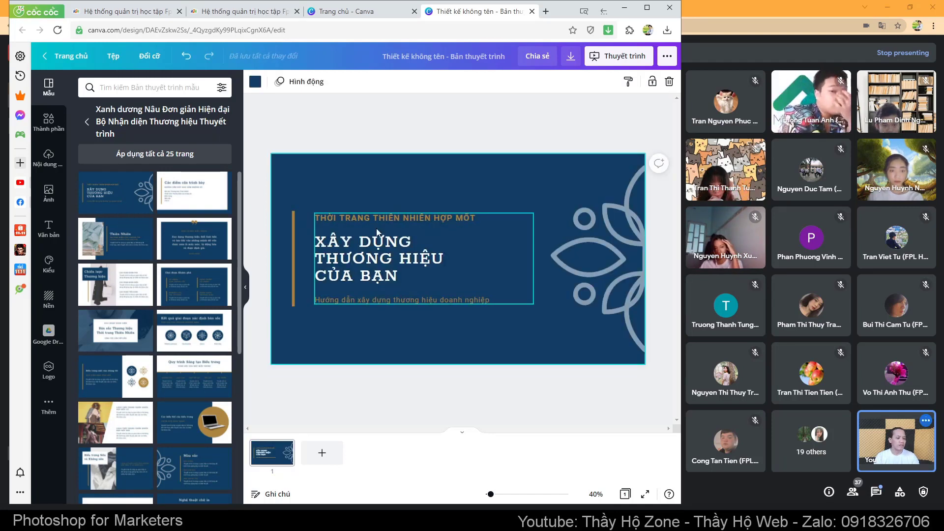
- Change the slide's top heading to MUL1013
{"action": "double_click", "coordinate": [365, 223]}
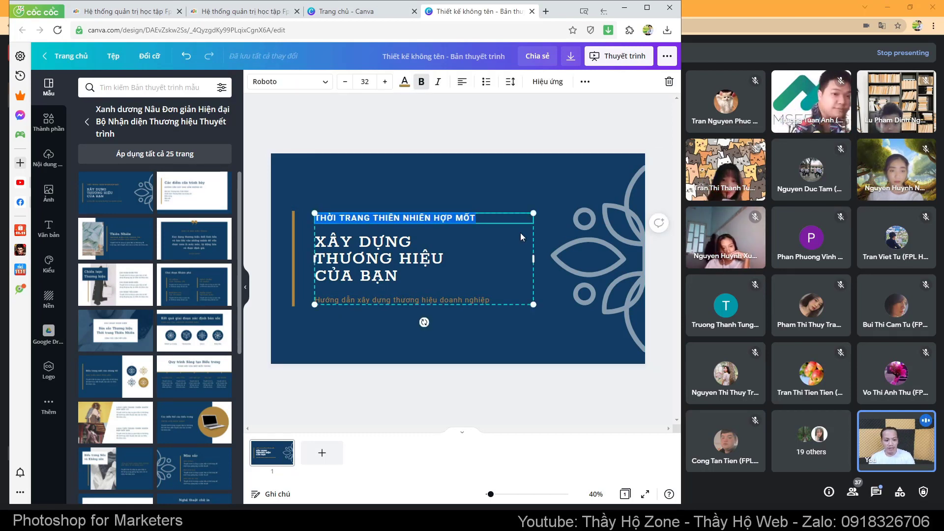
{"action": "key", "text": "BackSpace"}
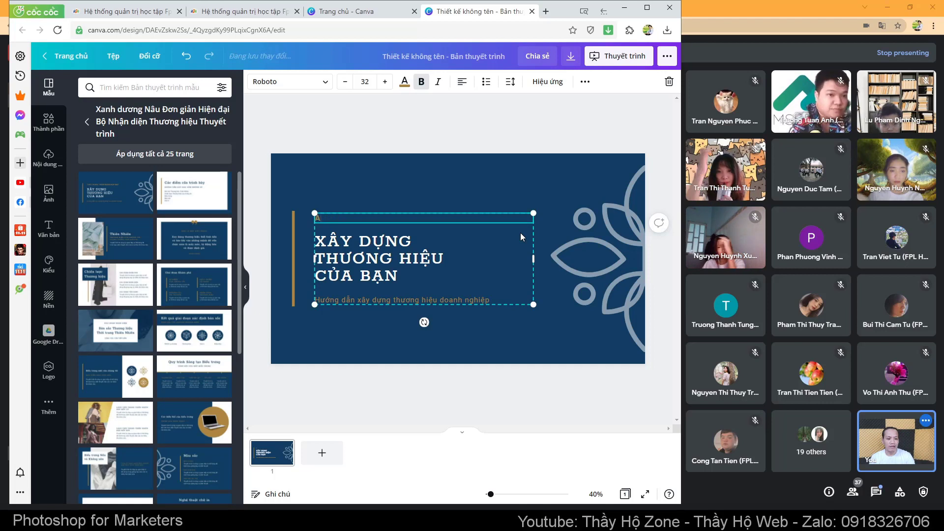
{"action": "type", "text": "MUL"}
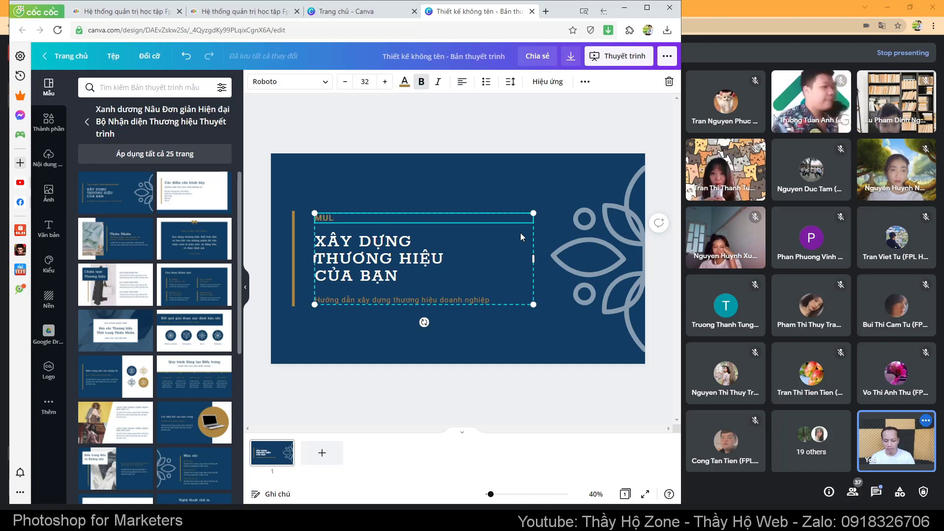
{"action": "type", "text": "1013"}
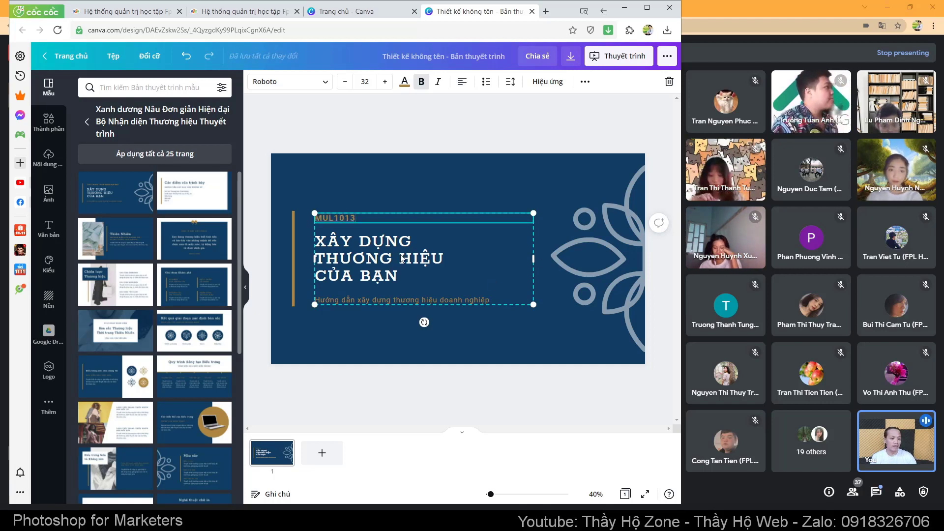
- Retype the main title as three lines: THIET KE / HINH ANH / VOI PHOTOSHOP
{"action": "double_click", "coordinate": [402, 259]}
{"action": "type", "text": "THIEE"}
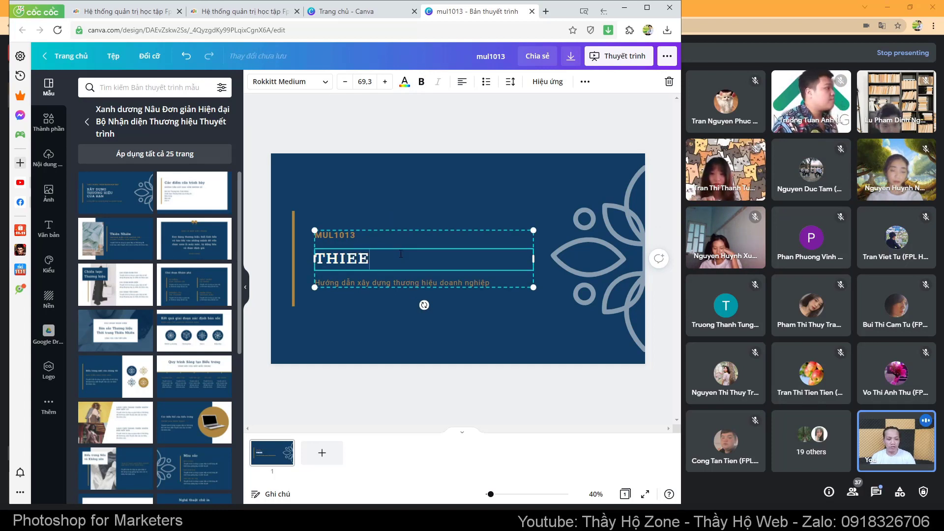
{"action": "type", "text": "ST"}
{"action": "key", "text": "BackSpace"}
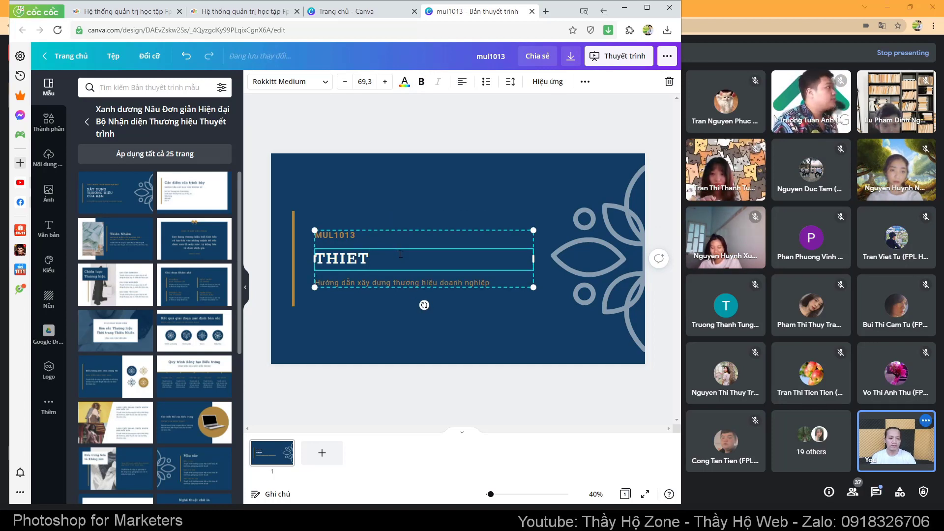
{"action": "type", "text": "L"}
{"action": "key", "text": "BackSpace"}
{"action": "type", "text": "KEE"}
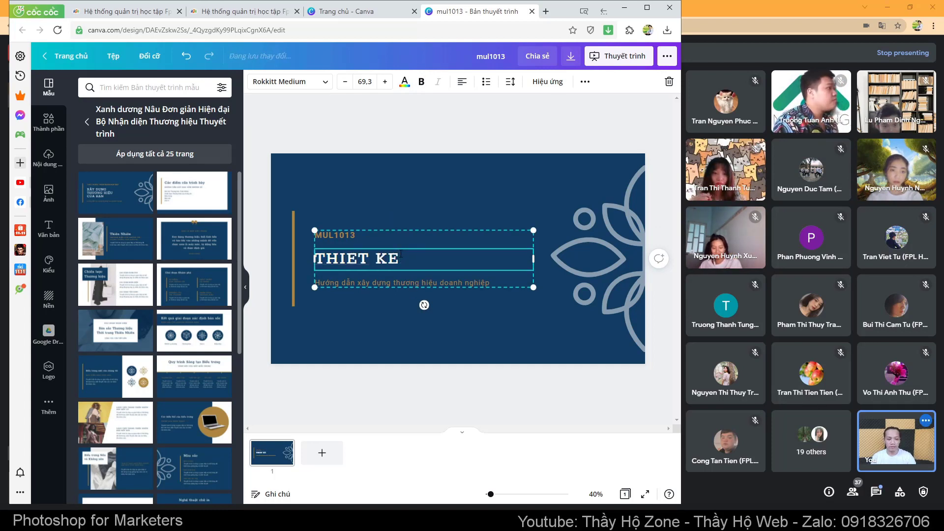
{"action": "key", "text": "Return"}
{"action": "type", "text": "HINH ANH"}
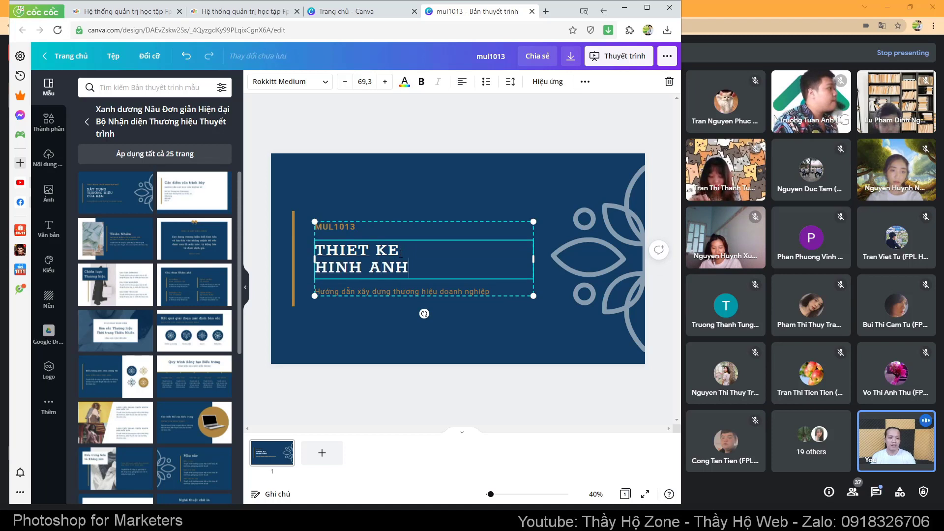
{"action": "key", "text": "Return"}
{"action": "type", "text": "V"}
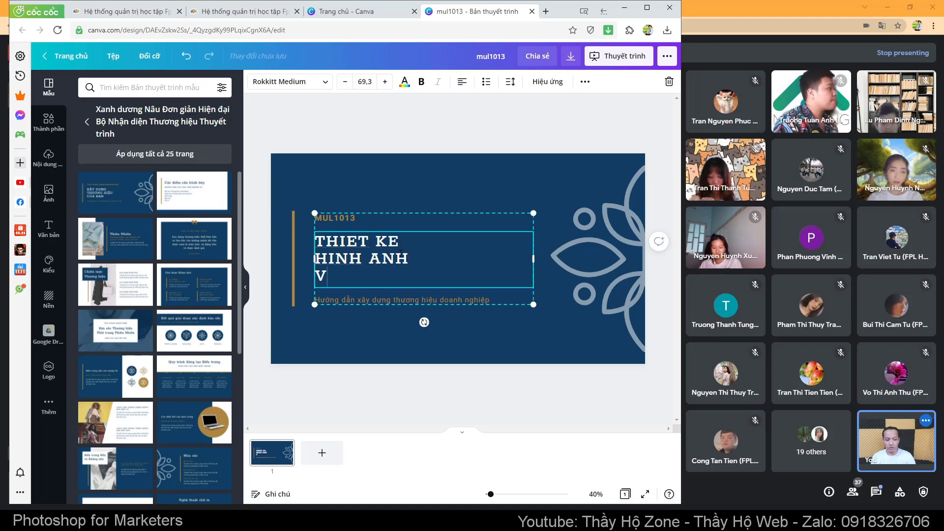
{"action": "type", "text": "OIW"}
{"action": "key", "text": "BackSpace"}
{"action": "type", "text": "PHO"}
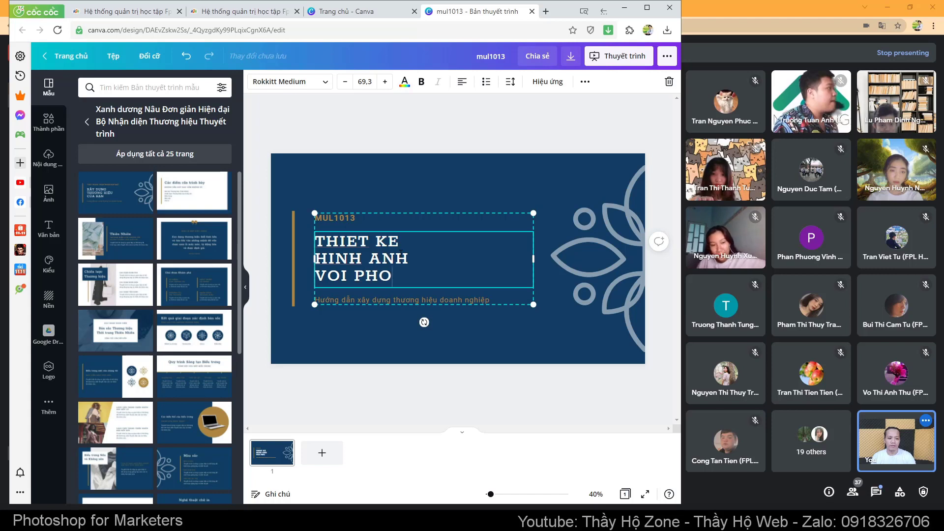
{"action": "type", "text": "TOSH"}
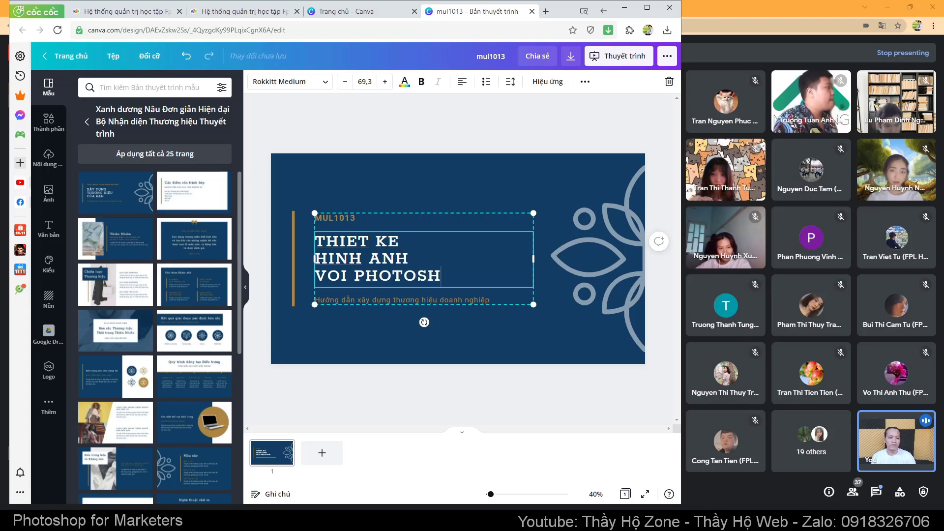
{"action": "type", "text": "OP"}
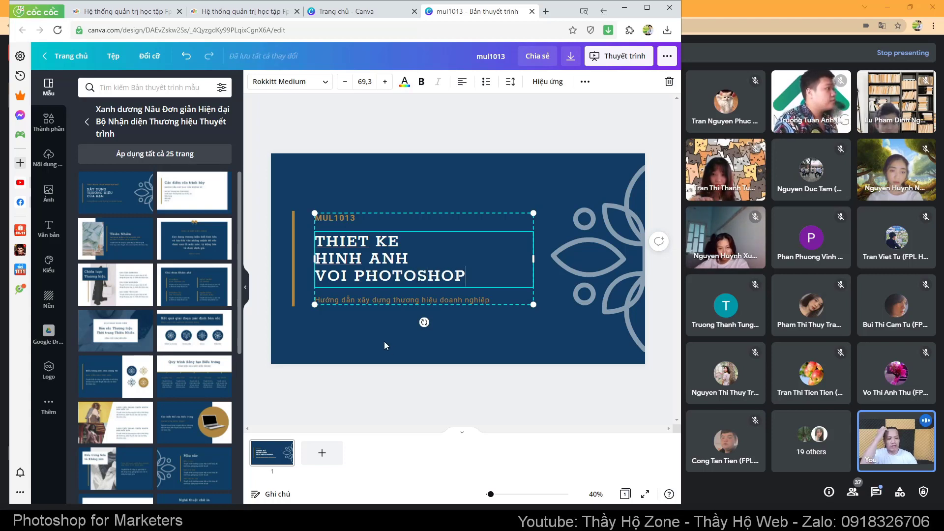
- Begin replacing the subtitle text, typing 'Nhom thuc'
{"action": "left_click", "coordinate": [371, 302]}
{"action": "double_click", "coordinate": [371, 300]}
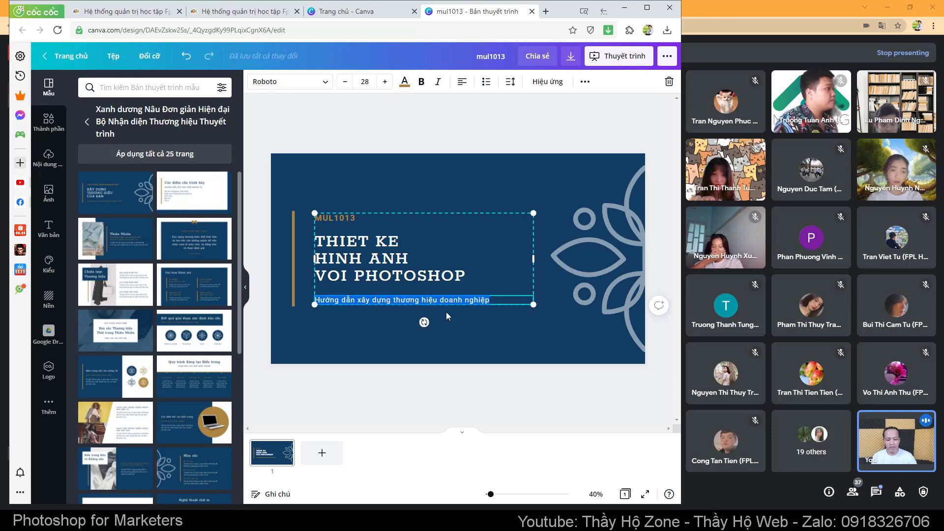
{"action": "type", "text": "nho"}
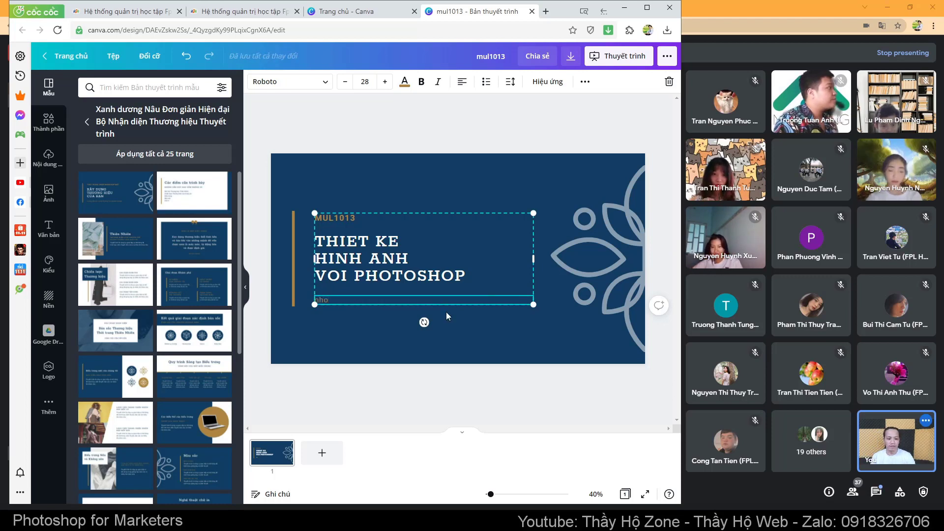
{"action": "key", "text": "BackSpace"}
{"action": "key", "text": "BackSpace"}
{"action": "type", "text": "HOS"}
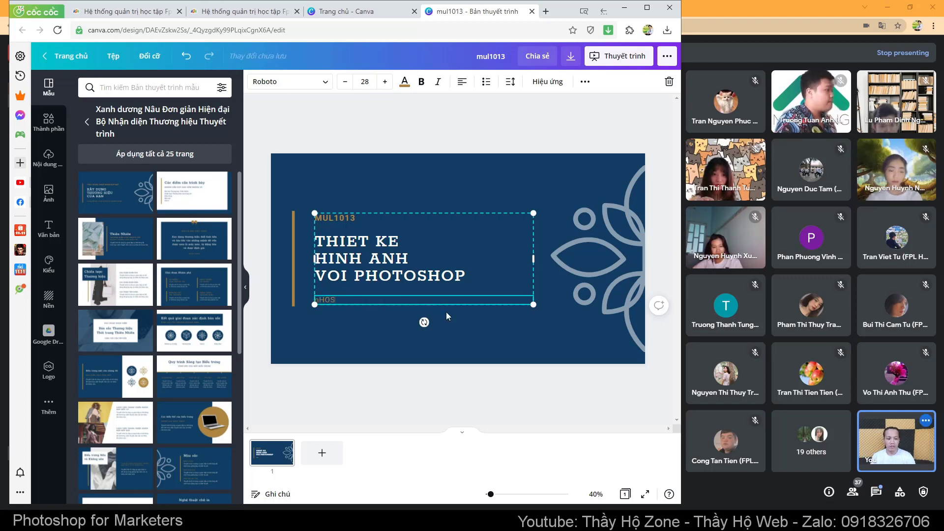
{"action": "key", "text": "BackSpace"}
{"action": "key", "text": "BackSpace"}
{"action": "key", "text": "BackSpace"}
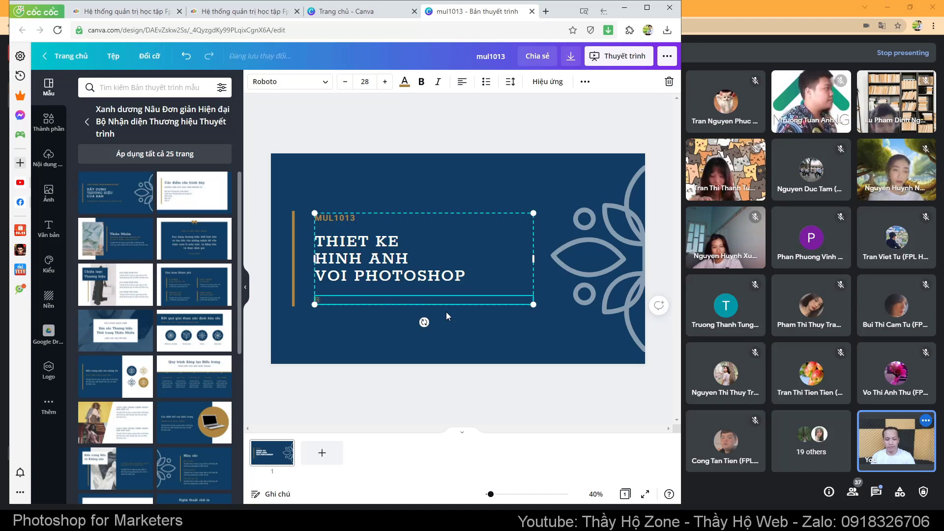
{"action": "type", "text": "Nhom t"}
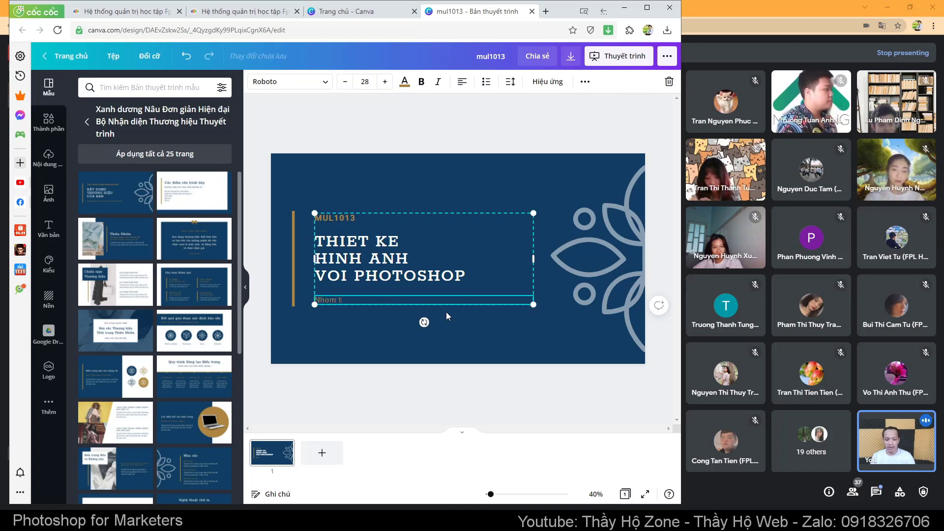
{"action": "type", "text": "huc"}
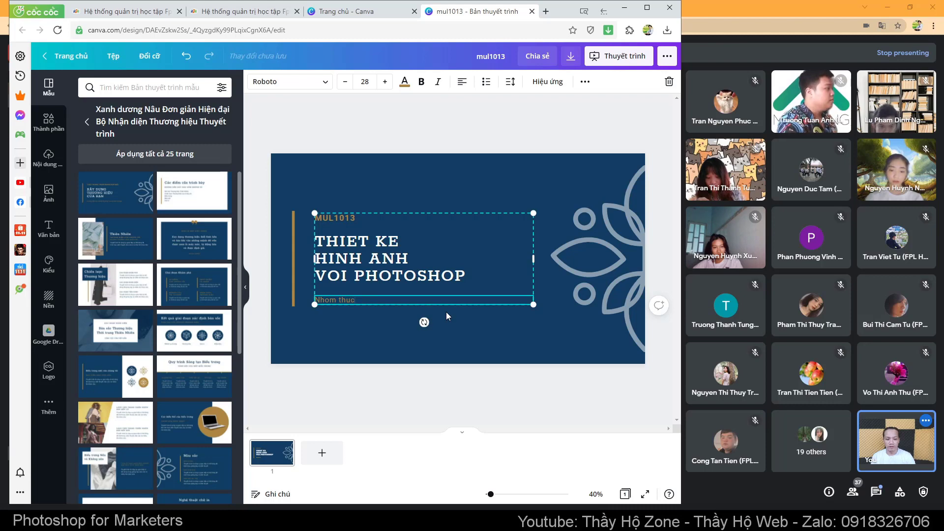
- Launch the UniKey Vietnamese typing tool from the desktop and return to Canva
{"action": "right_click", "coordinate": [585, 521]}
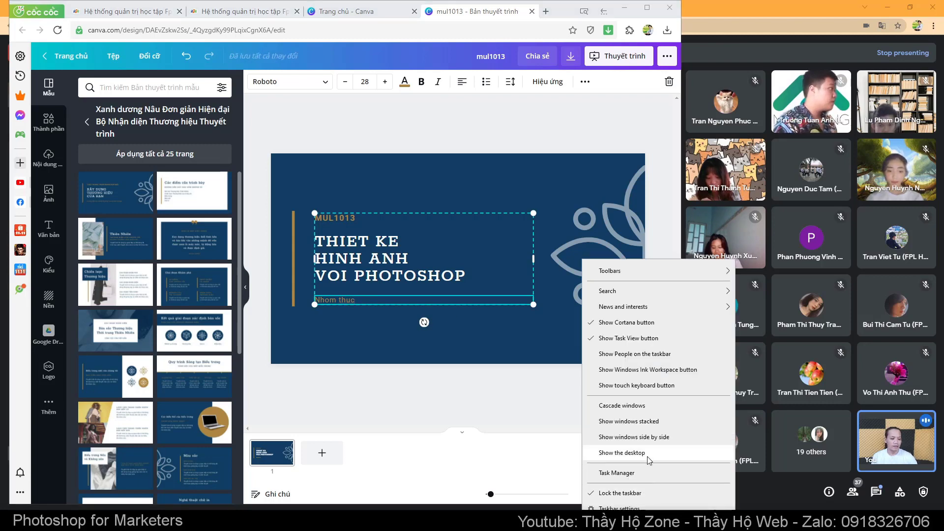
{"action": "left_click", "coordinate": [648, 458]}
{"action": "double_click", "coordinate": [579, 20]}
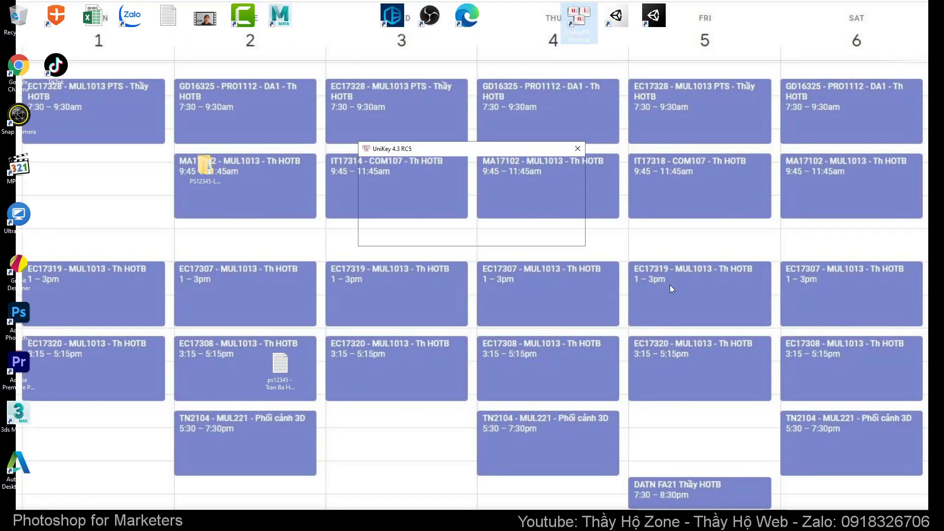
{"action": "left_click", "coordinate": [547, 175]}
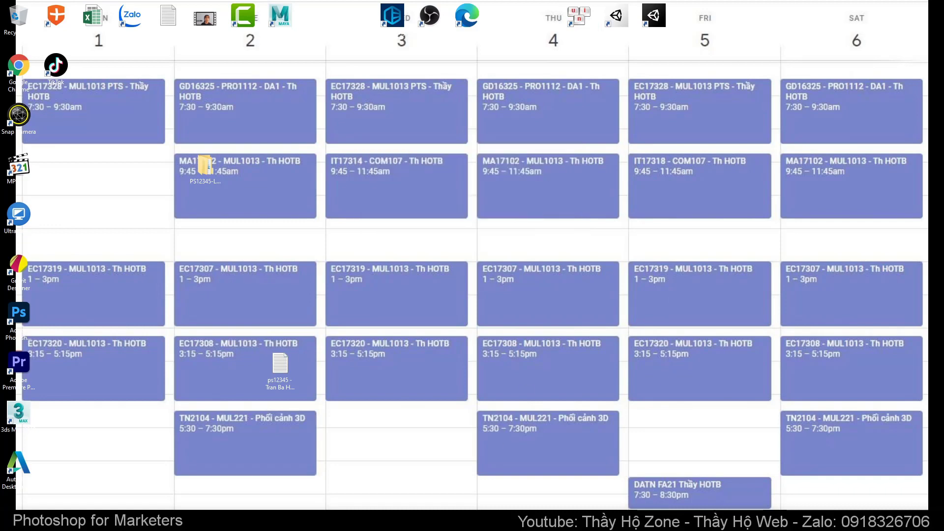
{"action": "key", "text": "alt+Tab"}
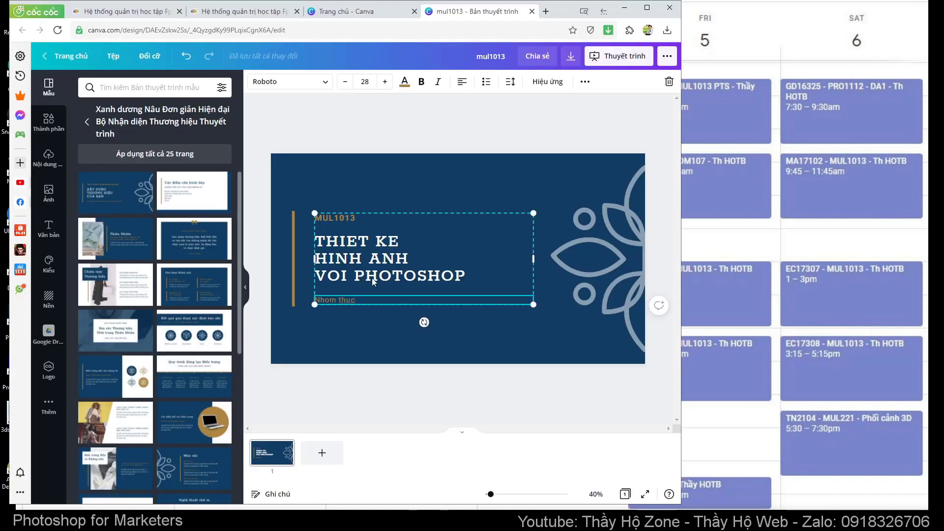
- Replace the subtitle with 'Nhóm thực hiện: - GVHD:' followed by the instructor's name
{"action": "triple_click", "coordinate": [347, 300]}
{"action": "type", "text": "N"}
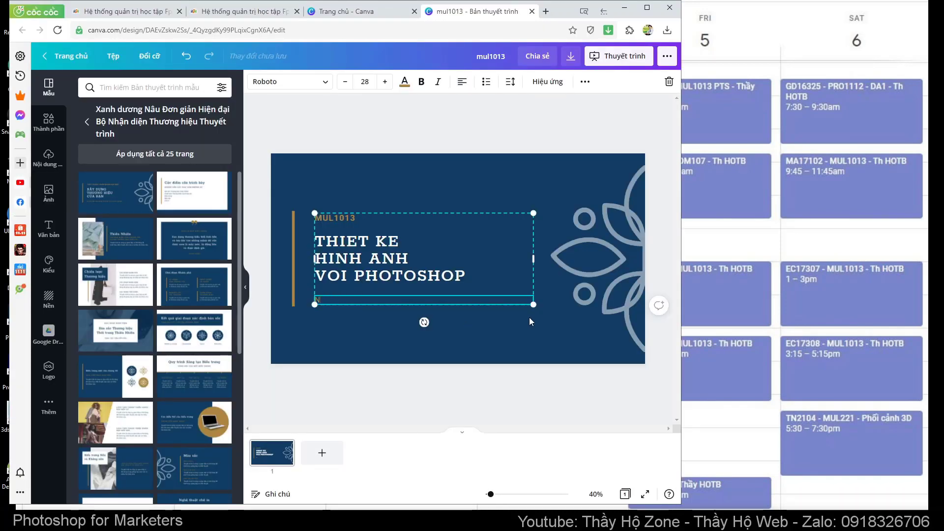
{"action": "type", "text": "hóm t"}
{"action": "type", "text": "hực hị"}
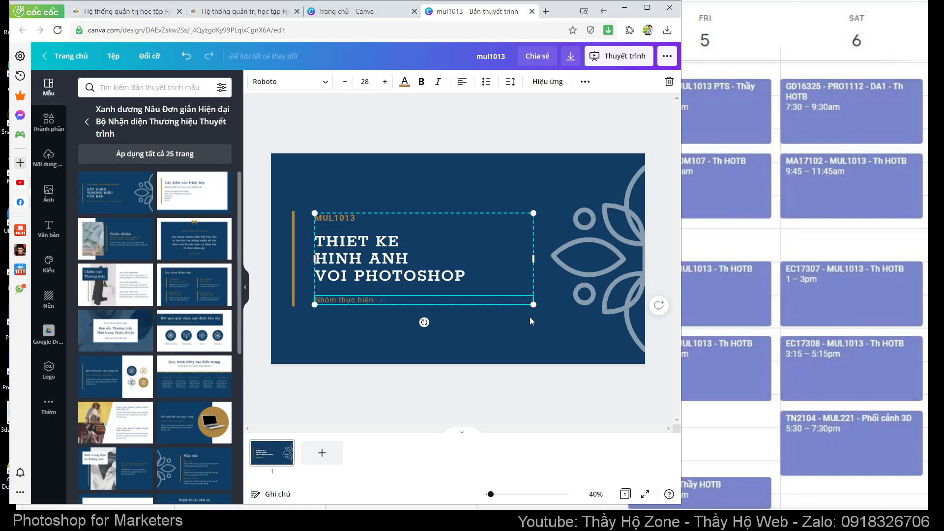
{"action": "type", "text": "GVHD"}
{"action": "type", "text": "Trân"}
{"action": "type", "text": " Bá Hồ"}
{"action": "left_click", "coordinate": [355, 329]}
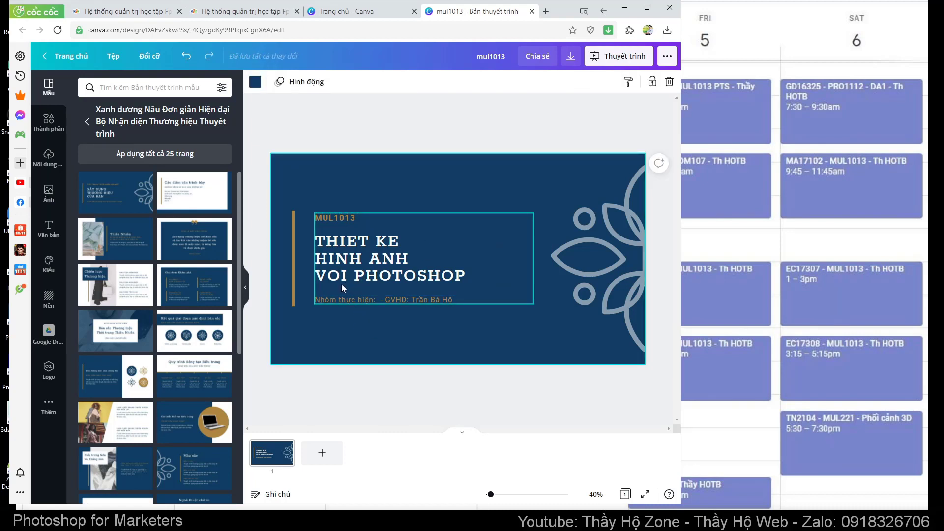
- Add a second page using the Thiên Nhiên layout and begin retyping its title
{"action": "left_click", "coordinate": [321, 453]}
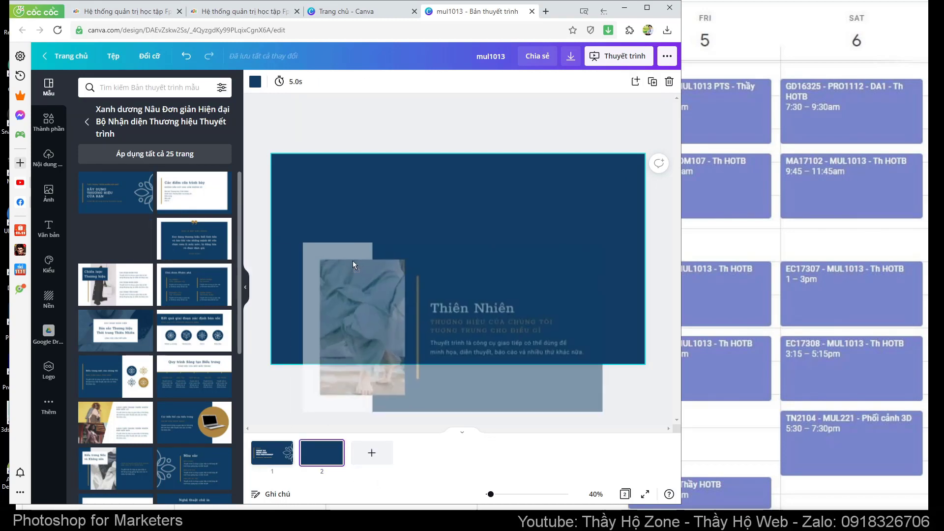
{"action": "mouse_move", "coordinate": [127, 251]}
{"action": "left_mouse_down"}
{"action": "mouse_move", "coordinate": [353, 203]}
{"action": "mouse_move", "coordinate": [337, 202]}
{"action": "left_mouse_up"}
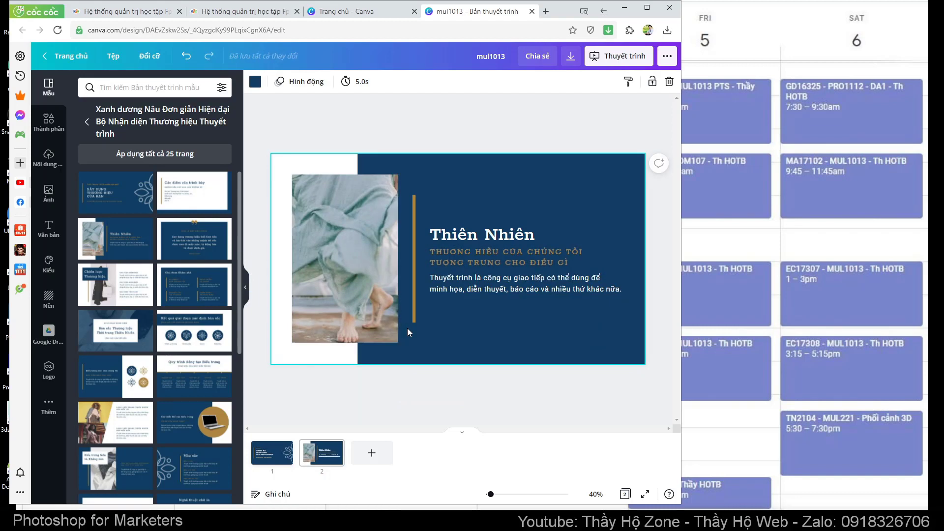
{"action": "left_click", "coordinate": [454, 227]}
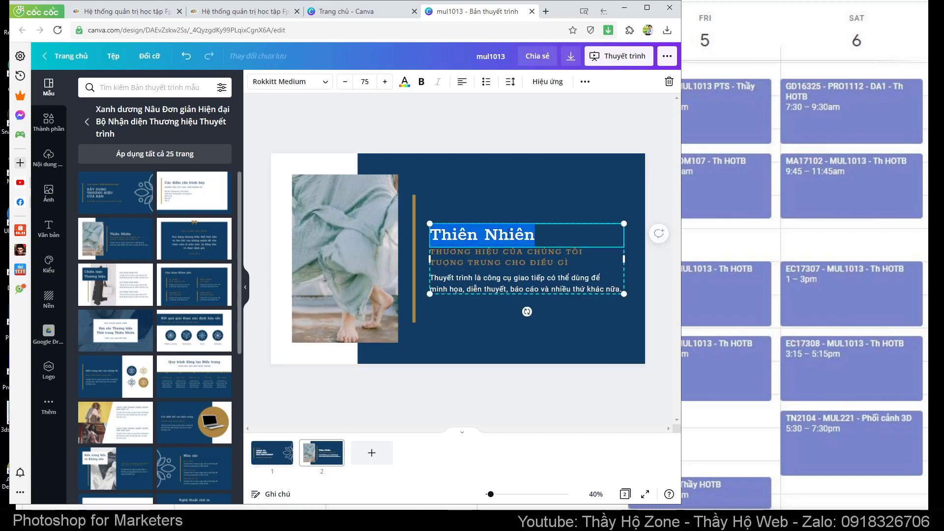
{"action": "type", "text": "T"}
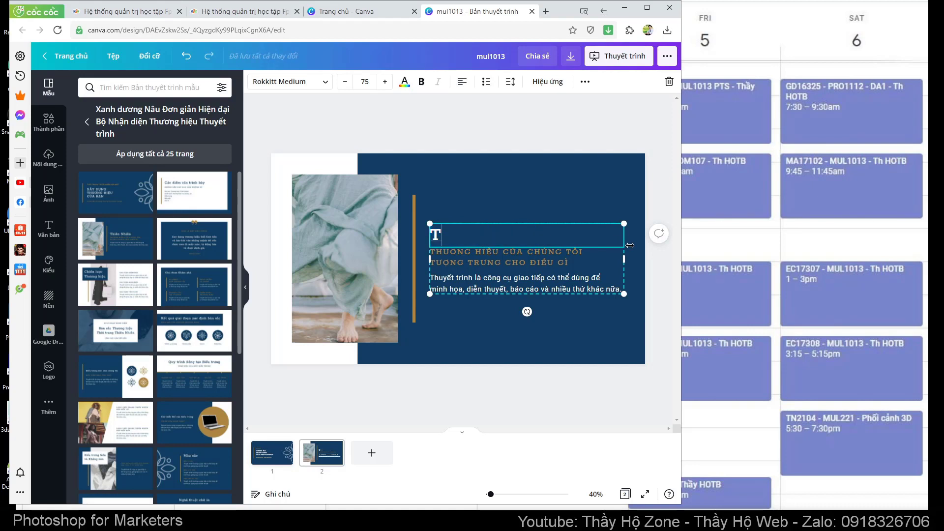
{"action": "key", "text": "BackSpace"}
{"action": "type", "text": "C"}
{"action": "type", "text": "hu"}
{"action": "type", "text": " đêr"}
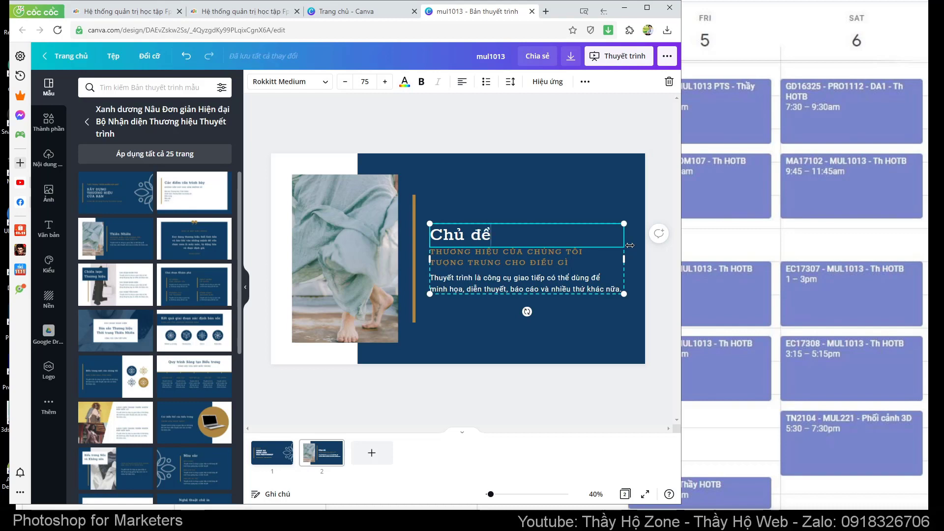
- Set the gold subtitle to QUẢNG CÁO ONLINE and retitle the slide CHƯƠNG TRÌNH KM
{"action": "double_click", "coordinate": [548, 259]}
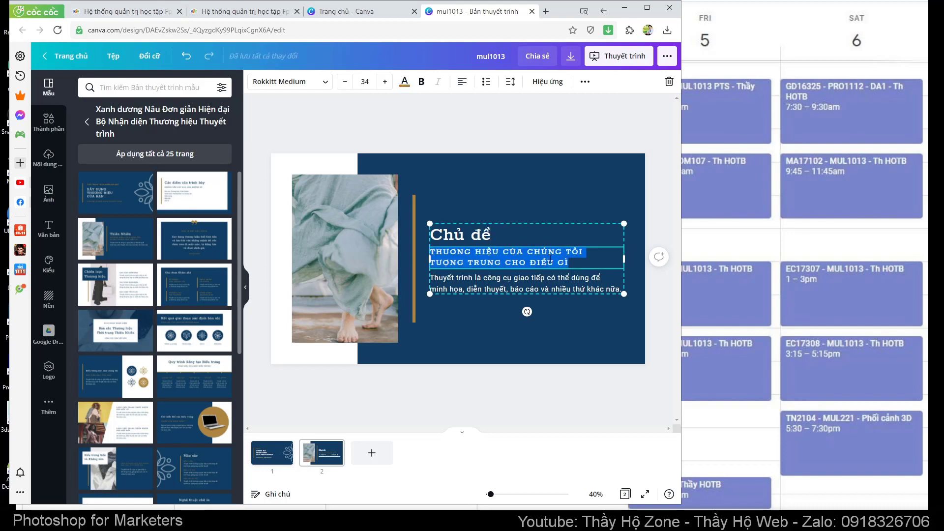
{"action": "type", "text": "QUAN"}
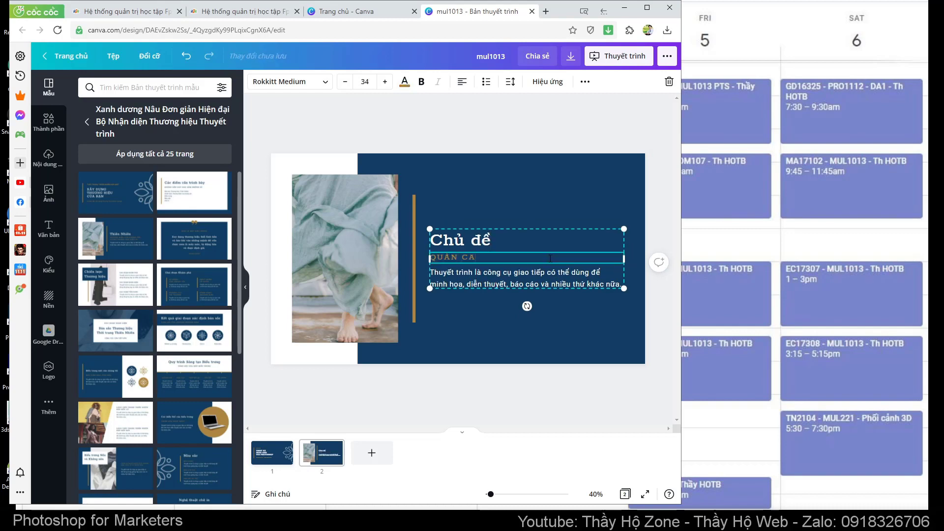
{"action": "type", "text": "os"}
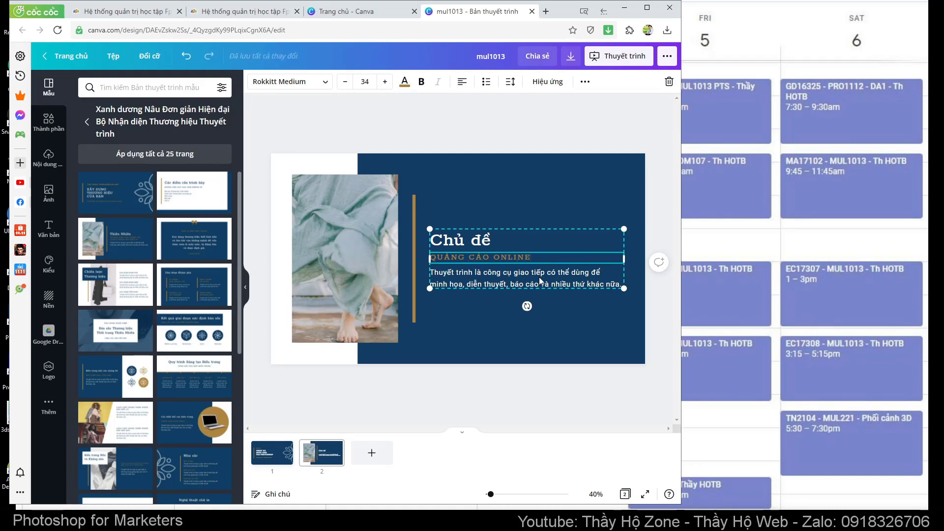
{"action": "double_click", "coordinate": [481, 240]}
{"action": "triple_click", "coordinate": [478, 240]}
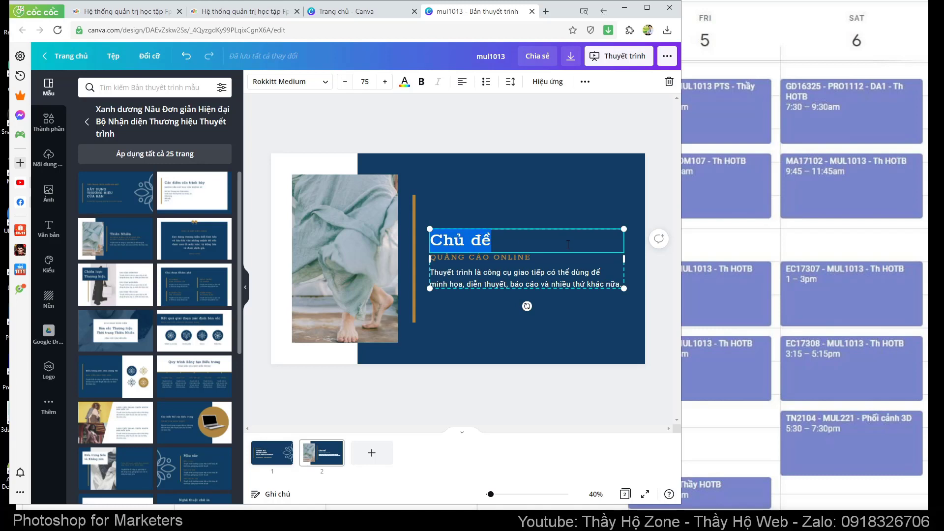
{"action": "type", "text": "x"}
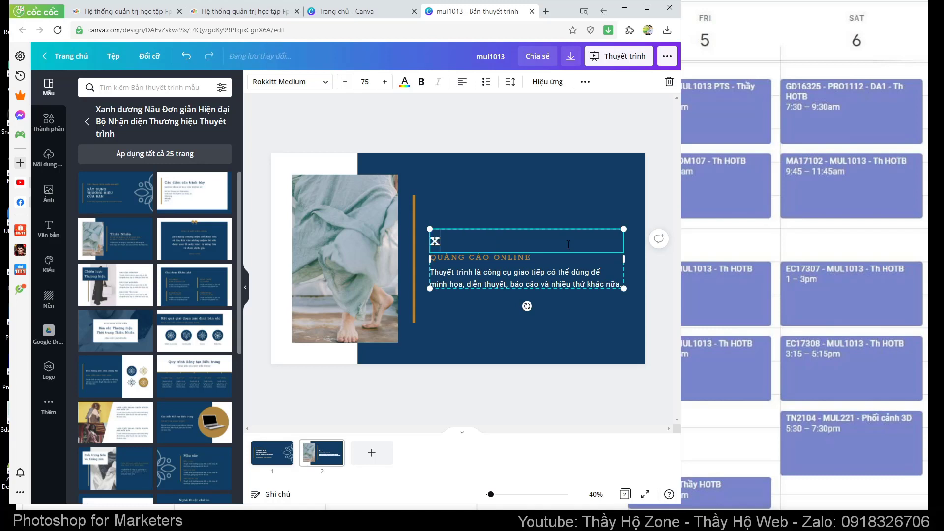
{"action": "key", "text": "BackSpace"}
{"action": "key", "text": "BackSpace"}
{"action": "type", "text": "CH"}
{"action": "type", "text": "ƯƠN"}
{"action": "type", "text": " TRIN"}
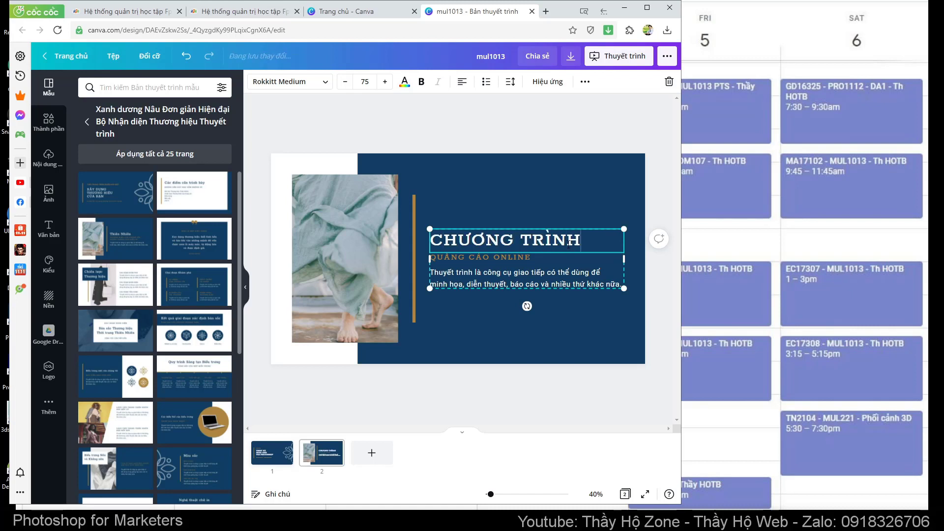
{"action": "type", "text": " KM"}
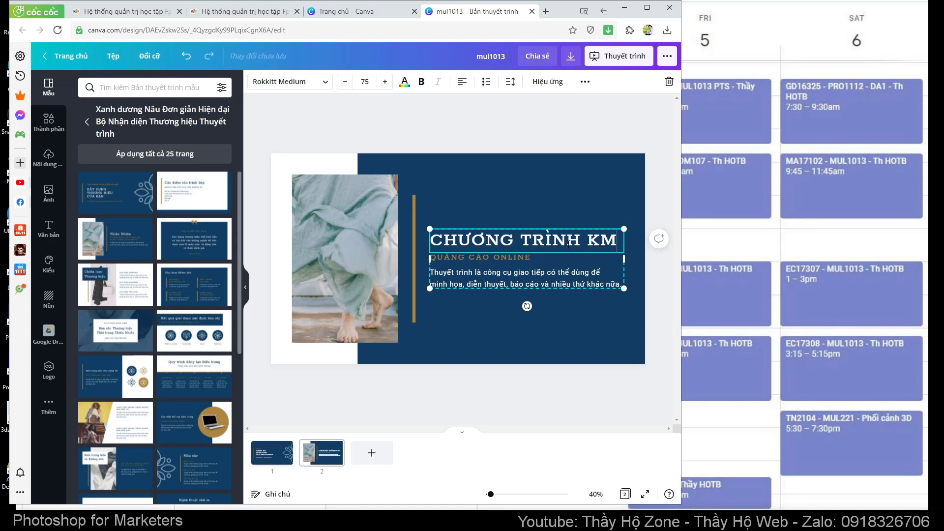
- Replace the body paragraph with 'Sản phẩm'
{"action": "double_click", "coordinate": [470, 270]}
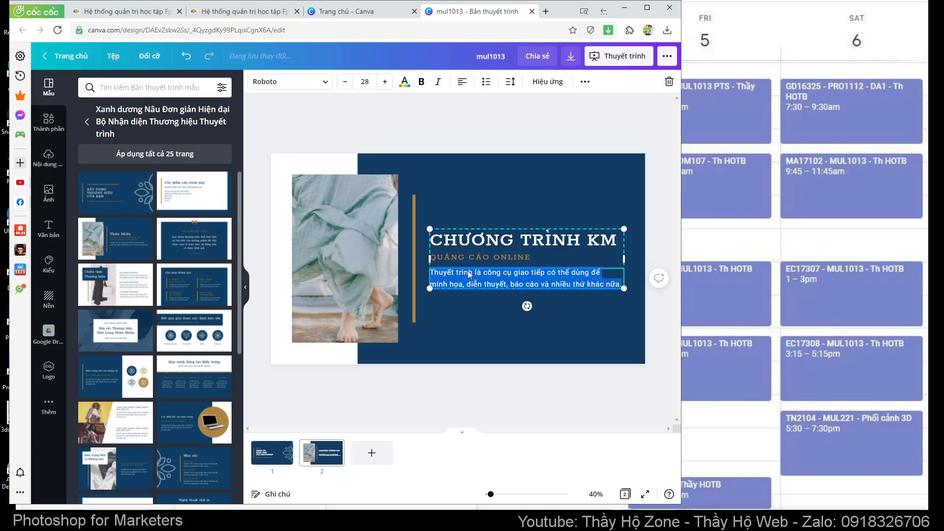
{"action": "key", "text": "BackSpace"}
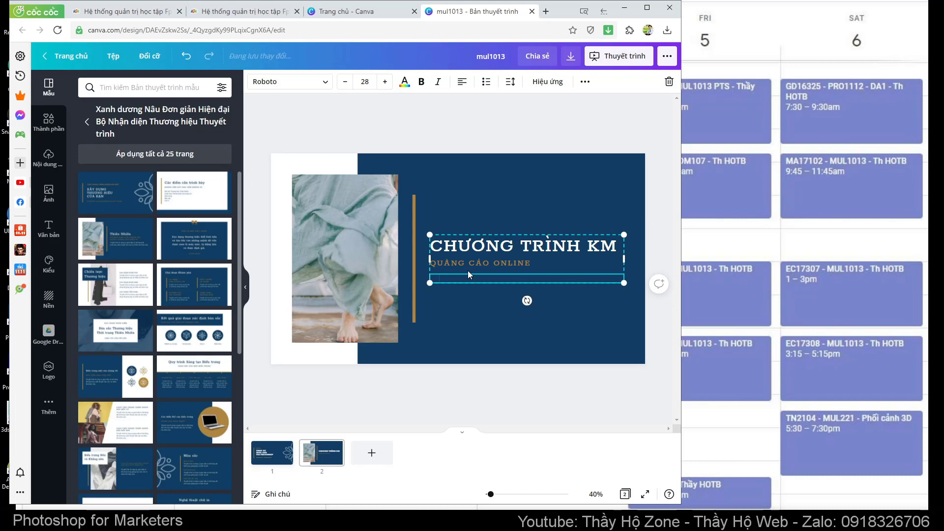
{"action": "type", "text": "Cản phẩm"}
{"action": "key", "text": "Home"}
{"action": "key", "text": "shift+Right"}
{"action": "type", "text": "S"}
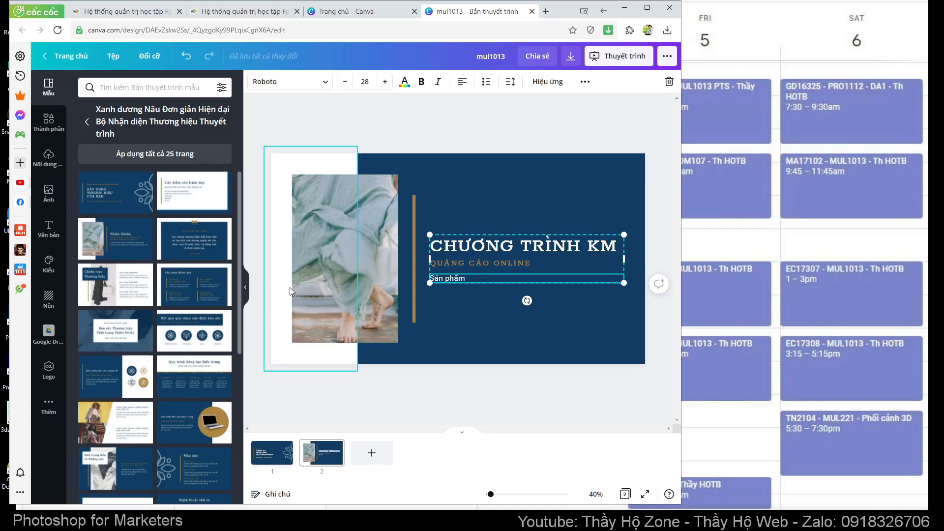
{"action": "left_click", "coordinate": [331, 216]}
- Add a blank page, move it to position 2, and apply the four-icon layout
{"action": "left_click", "coordinate": [372, 452]}
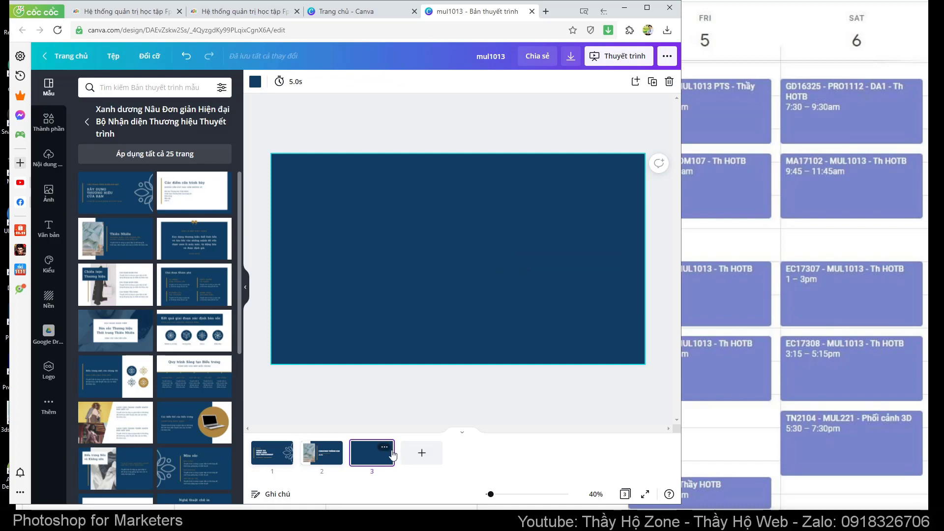
{"action": "left_click_drag", "start_coordinate": [393, 447], "coordinate": [364, 467]}
{"action": "left_click", "coordinate": [323, 457]}
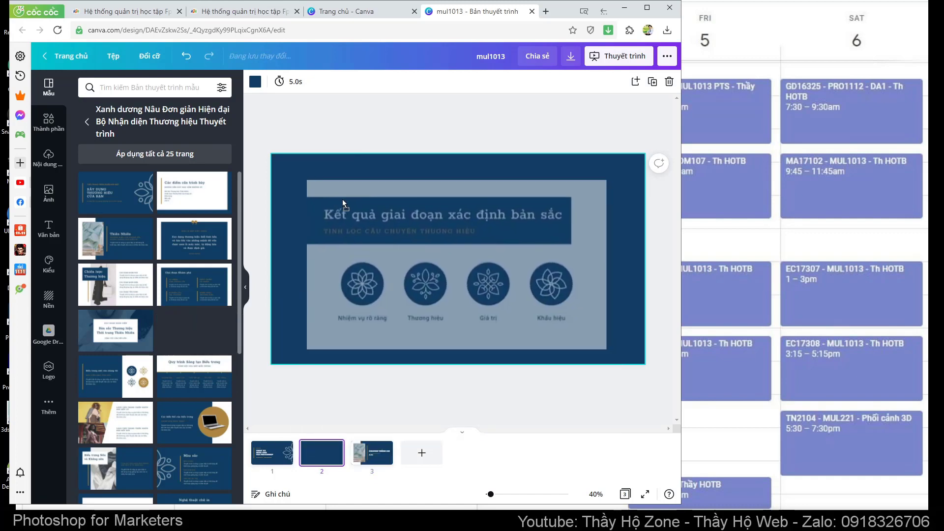
{"action": "left_click_drag", "start_coordinate": [194, 333], "coordinate": [343, 199]}
- Retype the heading as 'Thành viên nhóm'
{"action": "left_click", "coordinate": [403, 197]}
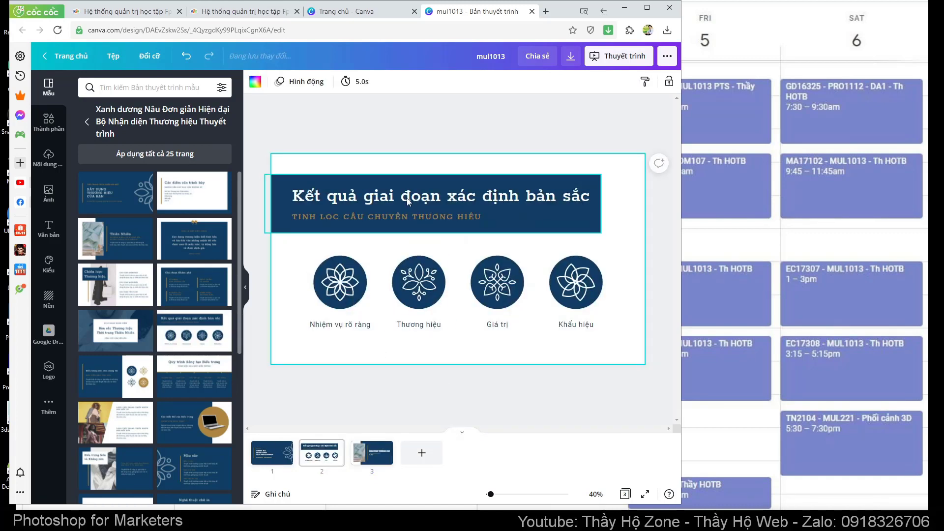
{"action": "double_click", "coordinate": [404, 197]}
{"action": "type", "text": "thanh"}
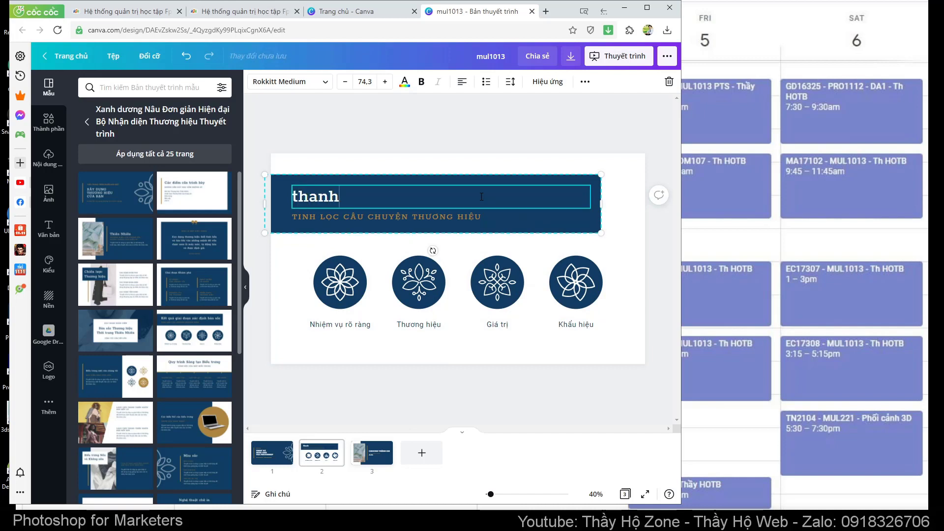
{"action": "key", "text": "Tab"}
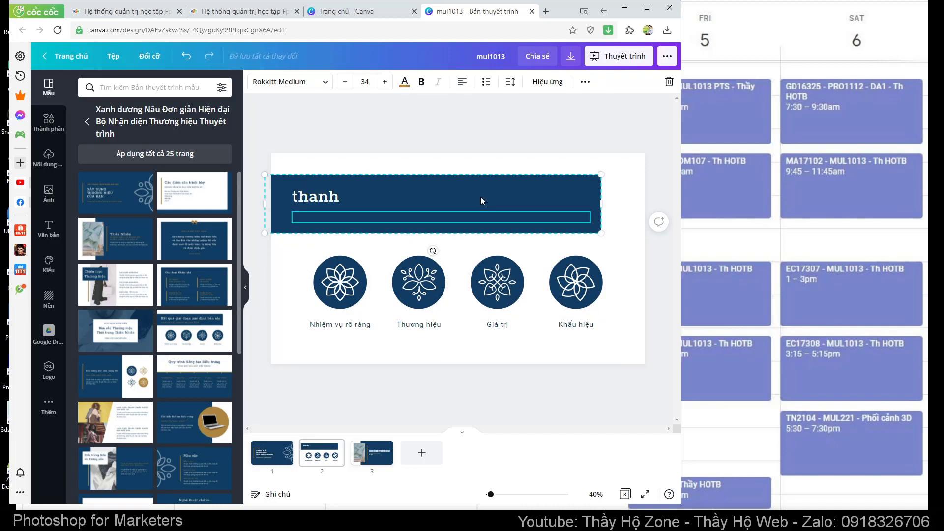
{"action": "left_click", "coordinate": [306, 197]}
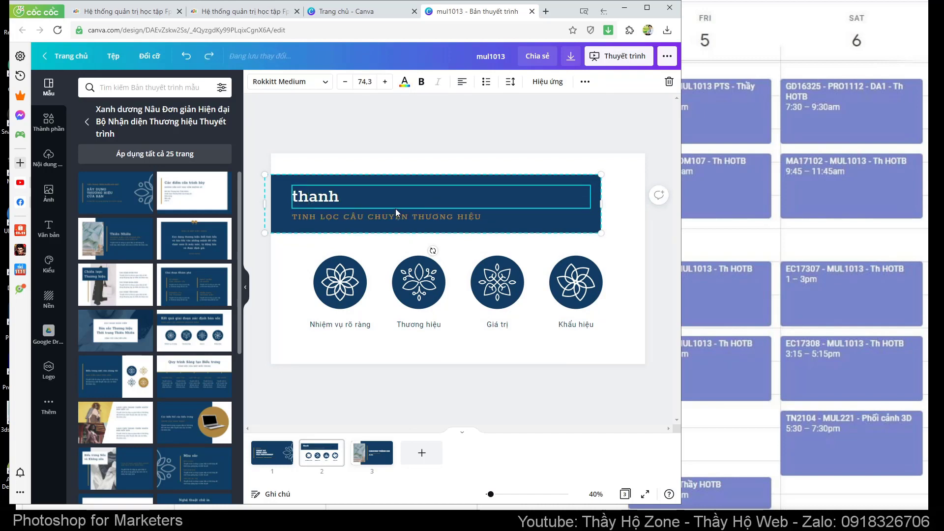
{"action": "key", "text": "ctrl+a"}
{"action": "type", "text": "th"}
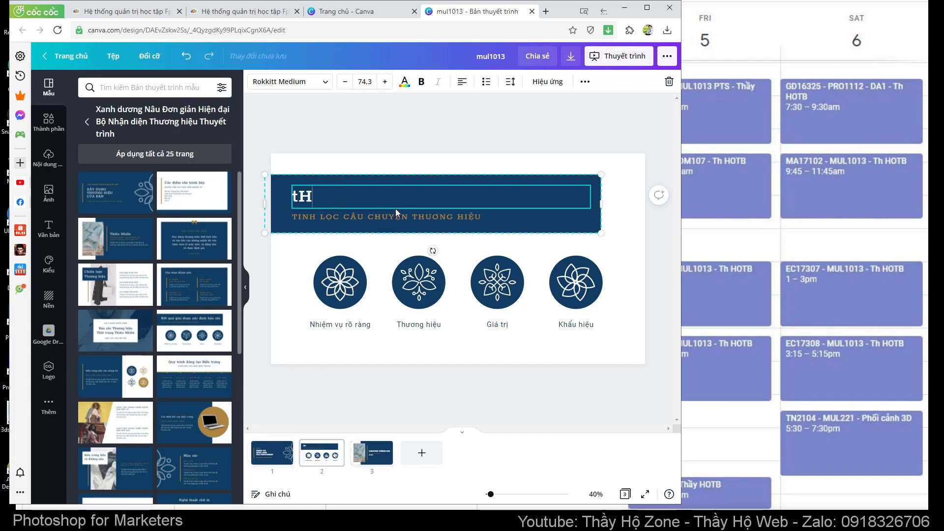
{"action": "type", "text": "an"}
{"action": "key", "text": "BackSpace"}
{"action": "key", "text": "BackSpace"}
{"action": "key", "text": "BackSpace"}
{"action": "key", "text": "BackSpace"}
{"action": "type", "text": "th"}
{"action": "type", "text": "ành"}
{"action": "key", "text": "BackSpace"}
{"action": "key", "text": "BackSpace"}
{"action": "key", "text": "BackSpace"}
{"action": "key", "text": "BackSpace"}
{"action": "type", "text": "HANH"}
{"action": "key", "text": "BackSpace"}
{"action": "key", "text": "BackSpace"}
{"action": "key", "text": "BackSpace"}
{"action": "key", "text": "BackSpace"}
{"action": "key", "text": "BackSpace"}
{"action": "type", "text": "Thanh v"}
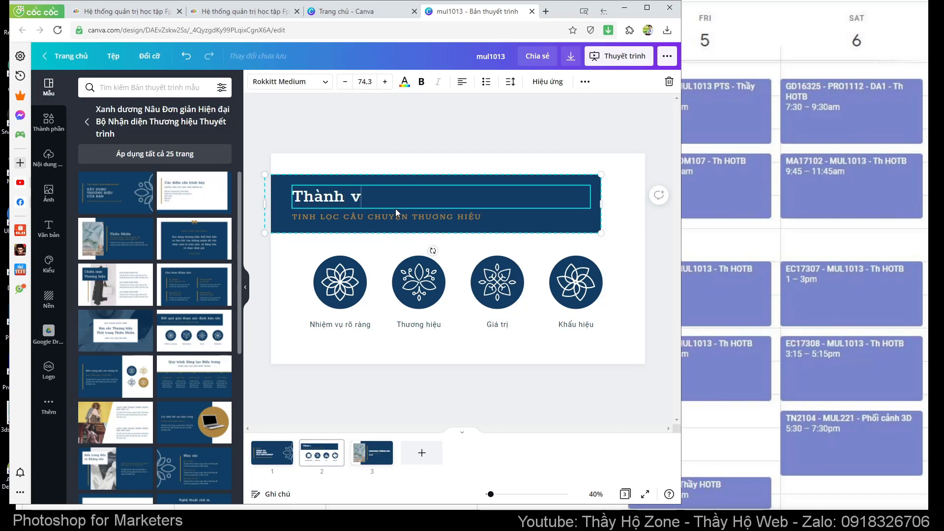
{"action": "type", "text": "iên nhóm"}
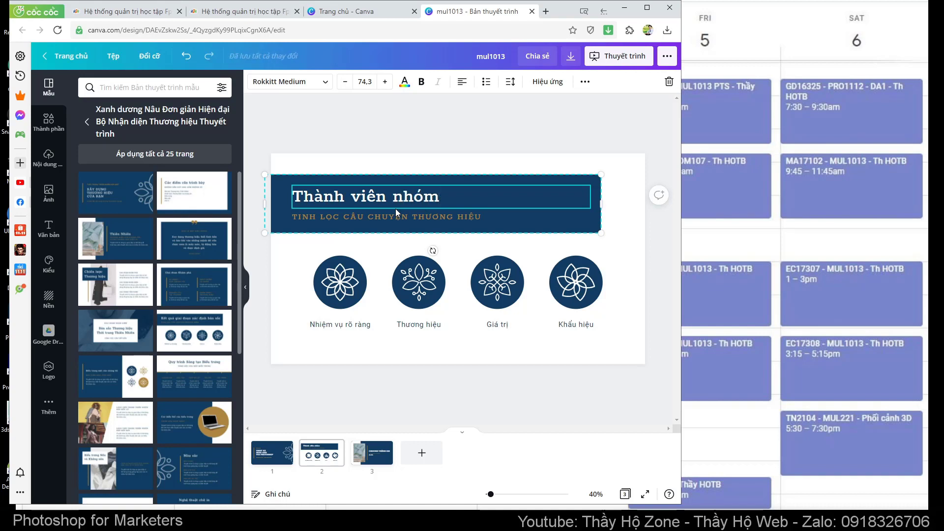
- Replace the subtitle with '123GO'
{"action": "double_click", "coordinate": [420, 214]}
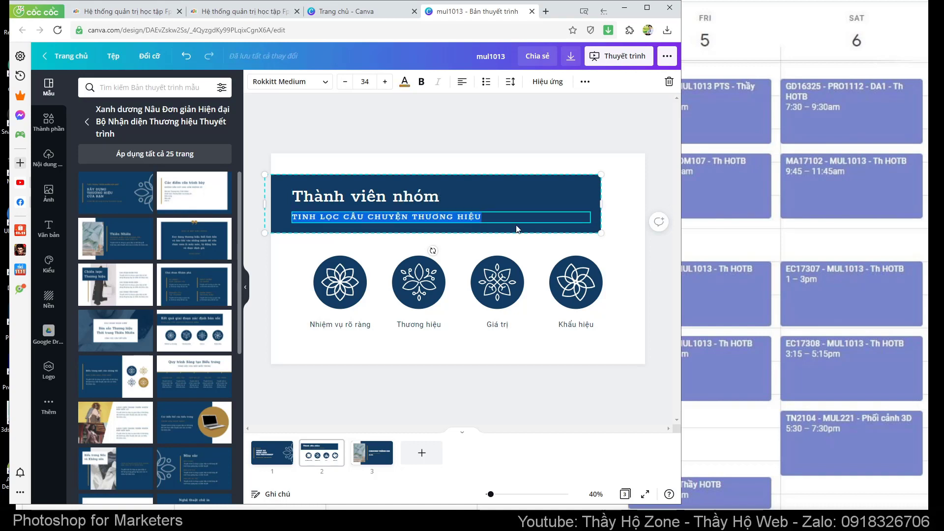
{"action": "key", "text": "BackSpace"}
{"action": "type", "text": "123"}
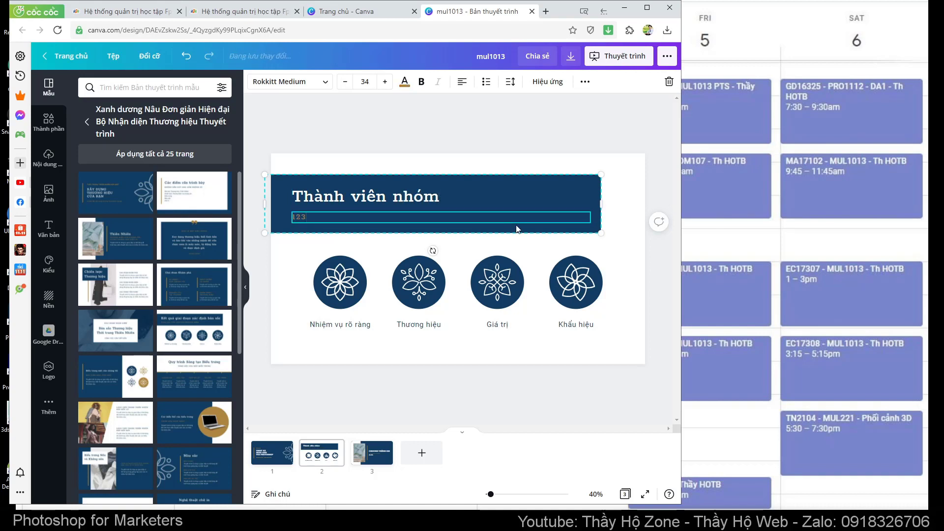
{"action": "type", "text": "GO"}
- Finish the subtitle edit and select the round flower icons in turn
{"action": "left_click", "coordinate": [303, 257]}
{"action": "left_click", "coordinate": [426, 290]}
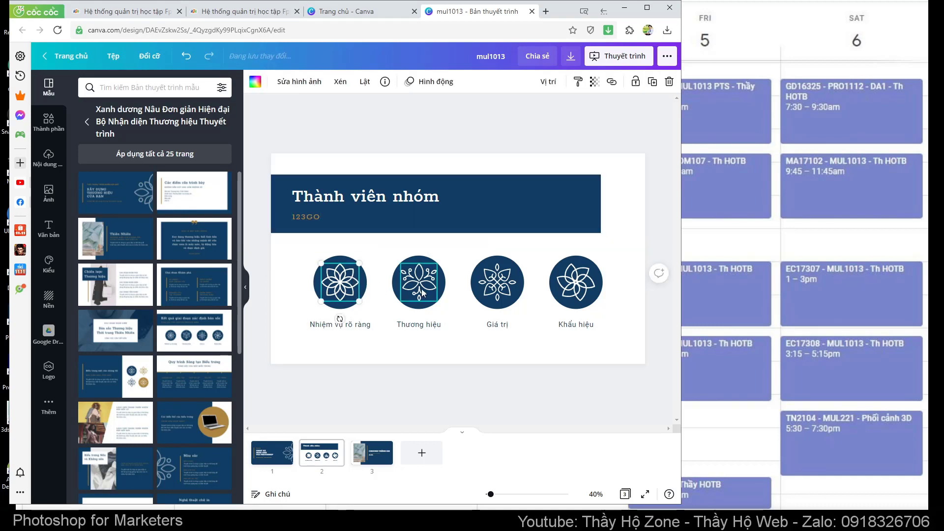
{"action": "left_click", "coordinate": [494, 282]}
{"action": "left_click", "coordinate": [573, 288]}
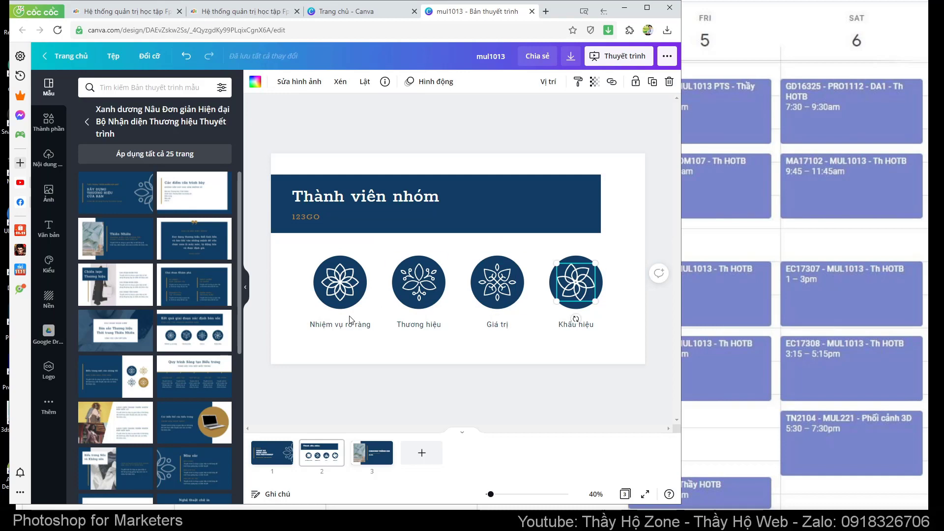
- Type a word of a member's name over each caption, from Nhiệm vụ rõ ràng to Khẩu hiệu
{"action": "double_click", "coordinate": [351, 326]}
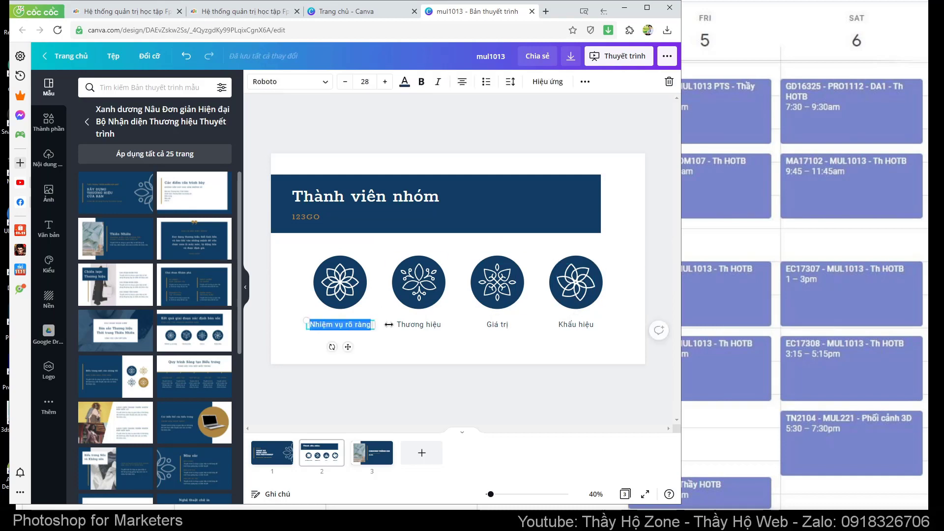
{"action": "type", "text": "Nguyễn"}
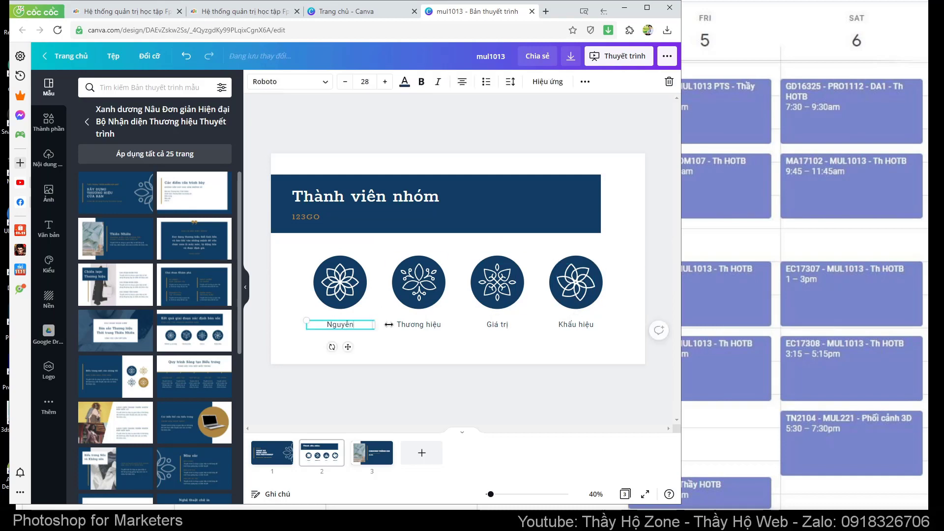
{"action": "left_click", "coordinate": [403, 325]}
{"action": "left_click", "coordinate": [418, 324]}
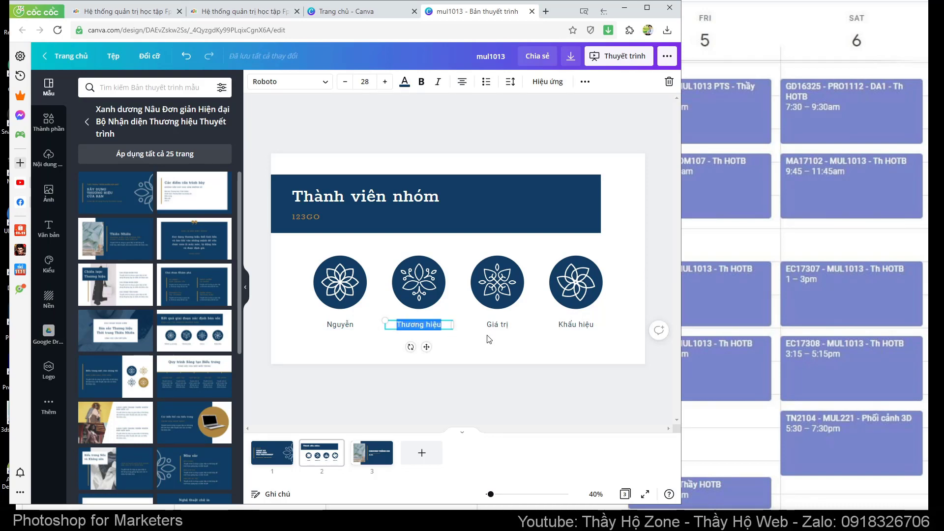
{"action": "type", "text": "Vân"}
{"action": "left_click", "coordinate": [501, 324]}
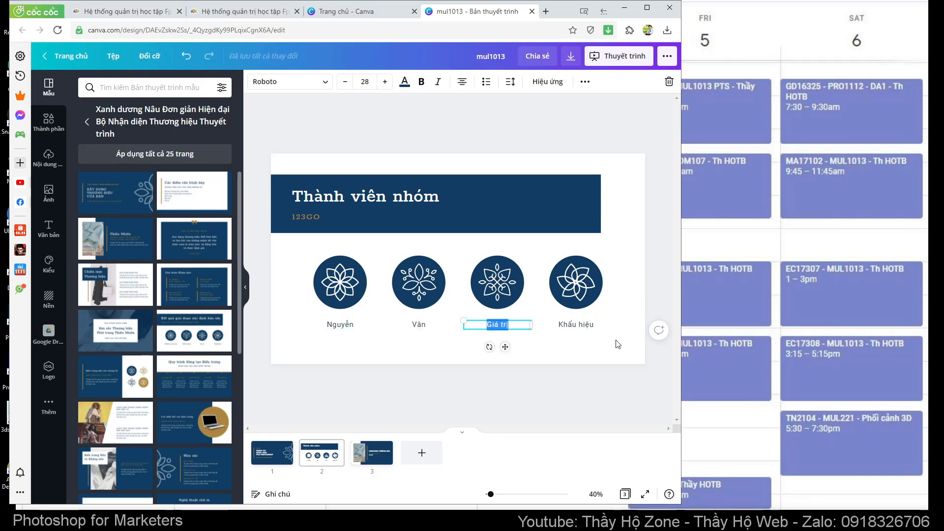
{"action": "type", "text": "Ki"}
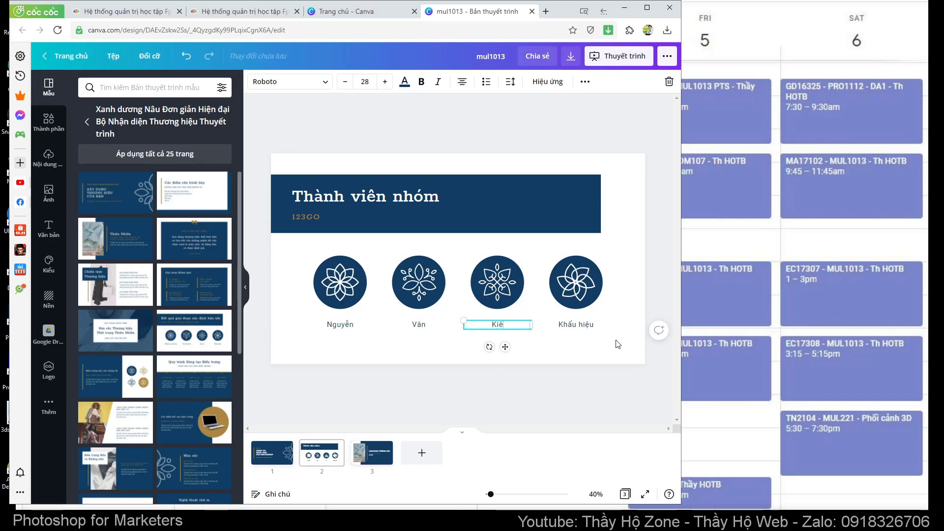
{"action": "type", "text": "ều"}
{"action": "left_click", "coordinate": [602, 324]}
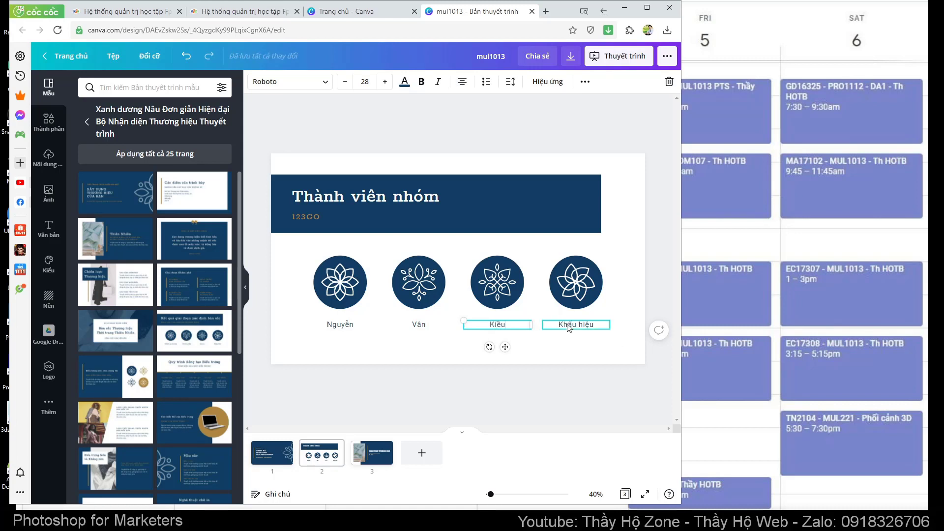
{"action": "type", "text": "An"}
{"action": "left_click", "coordinate": [615, 322]}
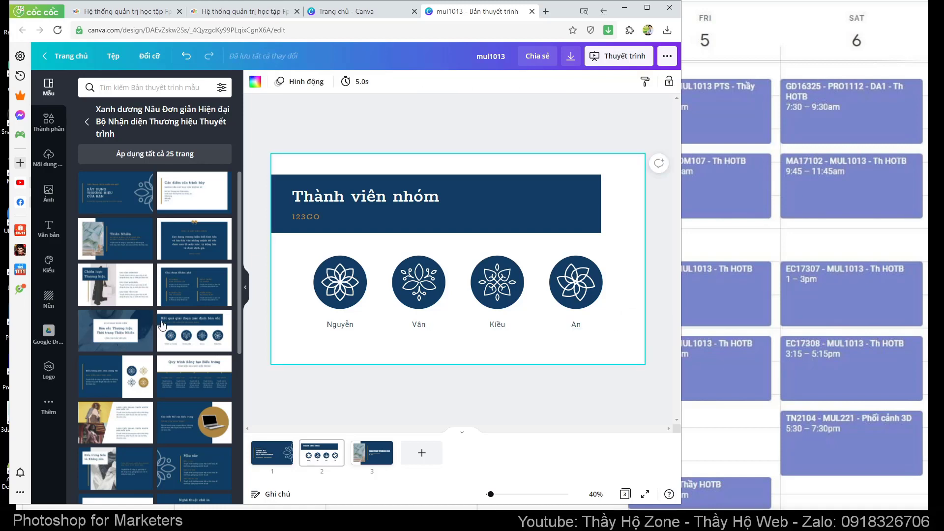
- Add a fourth page after slide 3 with the 'Nghệ thuật chữ in' layout
{"action": "left_click", "coordinate": [373, 460]}
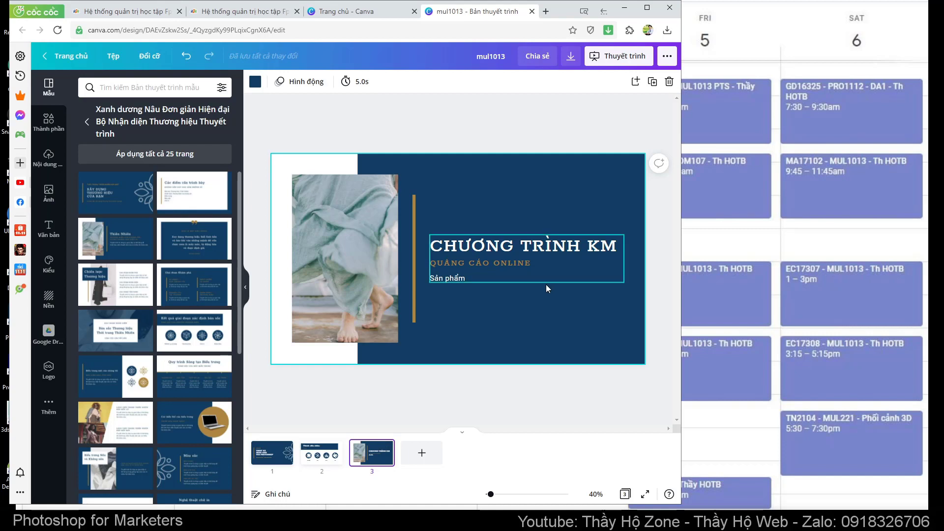
{"action": "left_click", "coordinate": [423, 455]}
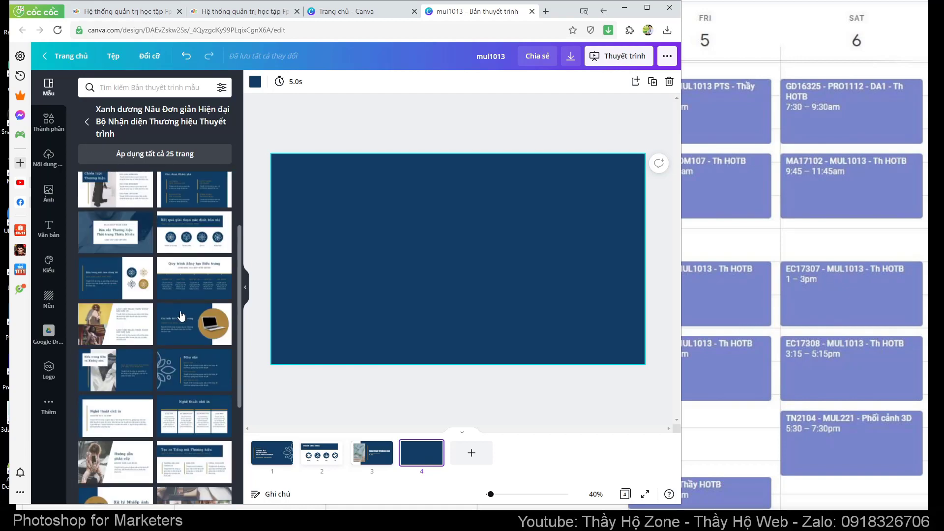
{"action": "scroll", "coordinate": [178, 306], "scroll_direction": "down", "scroll_amount": 1}
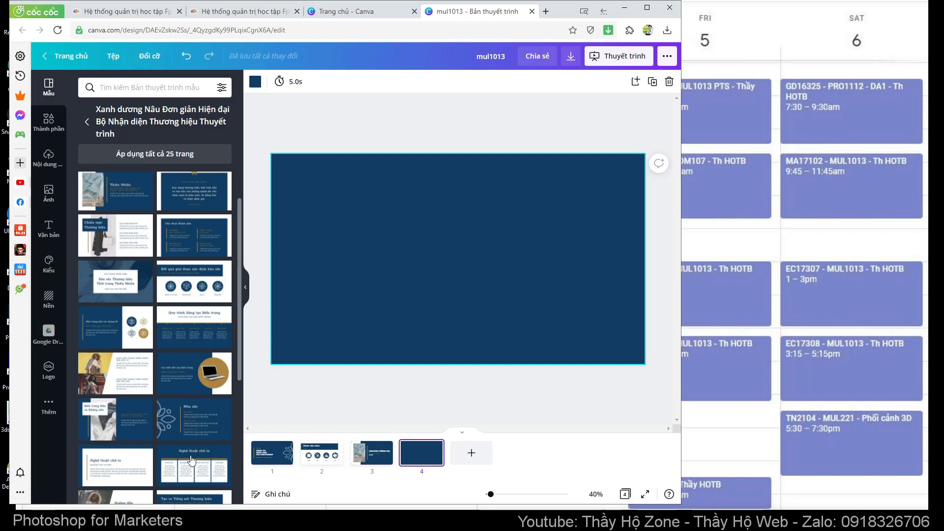
{"action": "left_click_drag", "start_coordinate": [192, 465], "coordinate": [315, 216]}
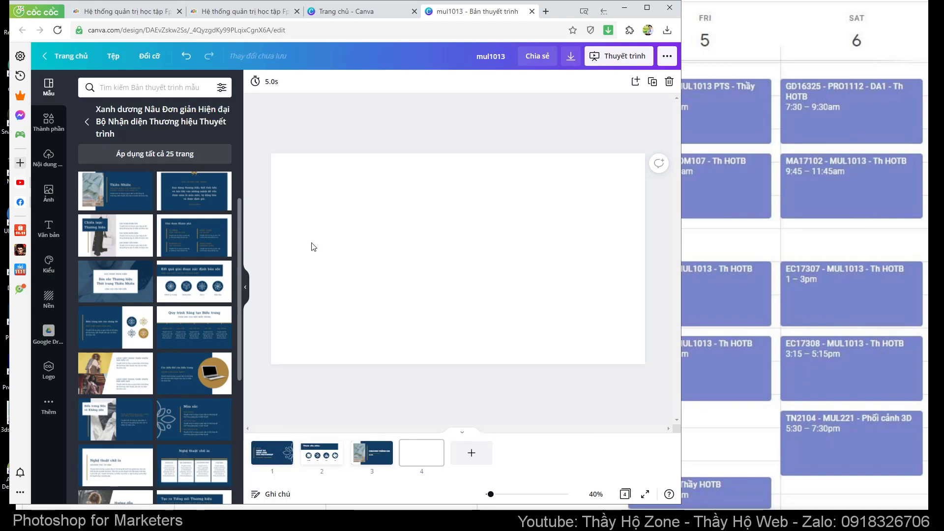
- Retitle the slide 'SẢN PHẨM THIẾT KẾ'
{"action": "left_click", "coordinate": [446, 191]}
{"action": "double_click", "coordinate": [445, 191]}
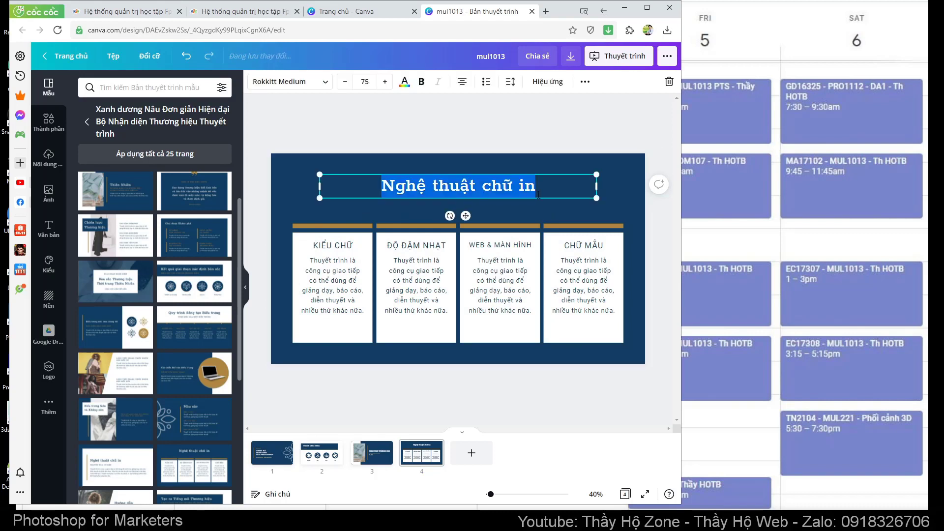
{"action": "type", "text": "b"}
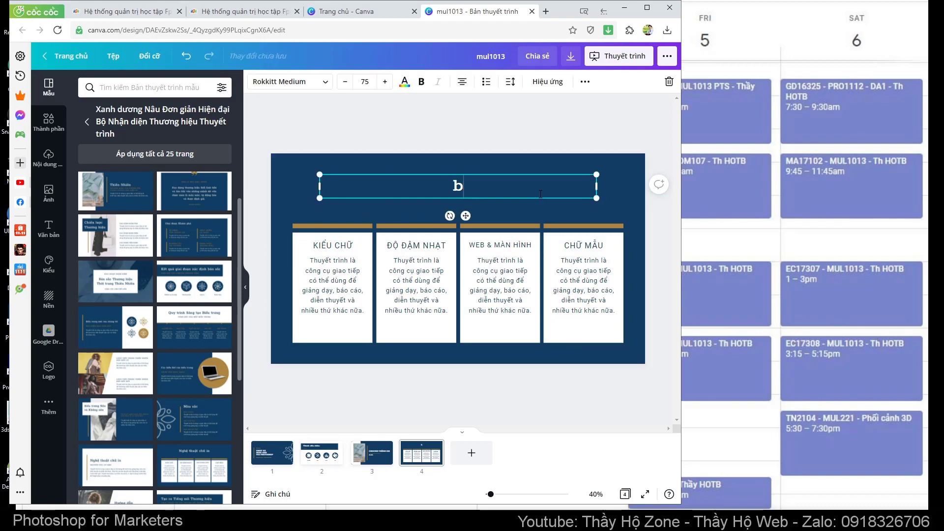
{"action": "type", "text": "o"}
{"action": "key", "text": "BackSpace"}
{"action": "key", "text": "BackSpace"}
{"action": "type", "text": "HO"}
{"action": "type", "text": "oj SA"}
{"action": "key", "text": "BackSpace"}
{"action": "key", "text": "BackSpace"}
{"action": "key", "text": "BackSpace"}
{"action": "key", "text": "BackSpace"}
{"action": "key", "text": "BackSpace"}
{"action": "type", "text": "SANr PHẨM"}
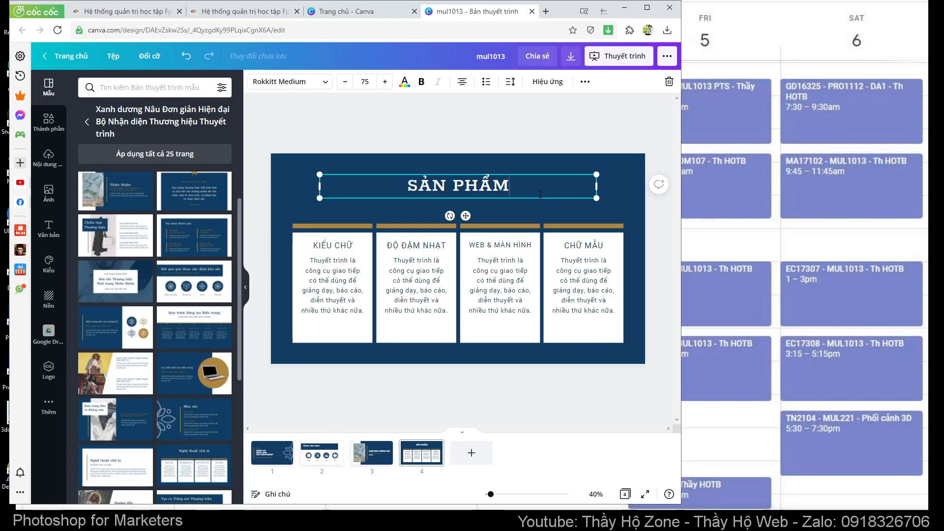
{"action": "type", "text": " THIẾT KEes"}
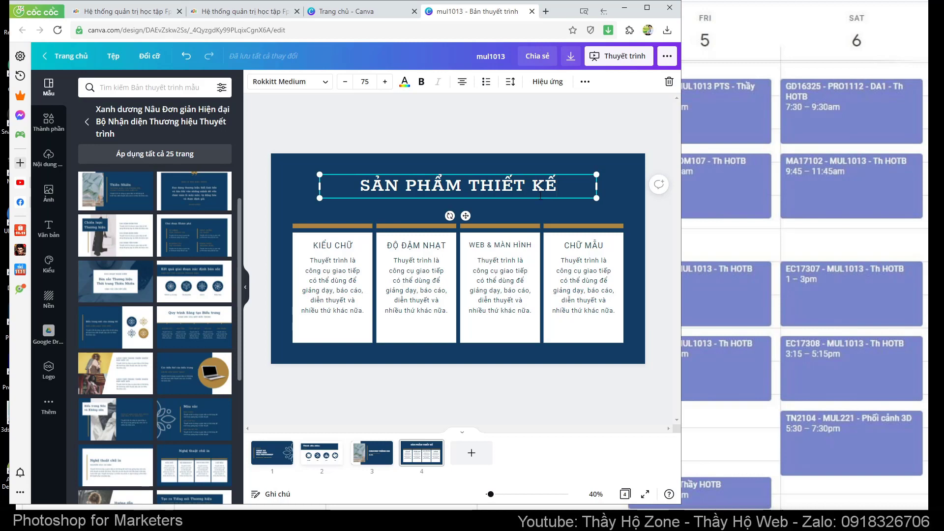
- Rename the KIỂU CHỮ card heading to LANDING PAGE
{"action": "triple_click", "coordinate": [332, 245]}
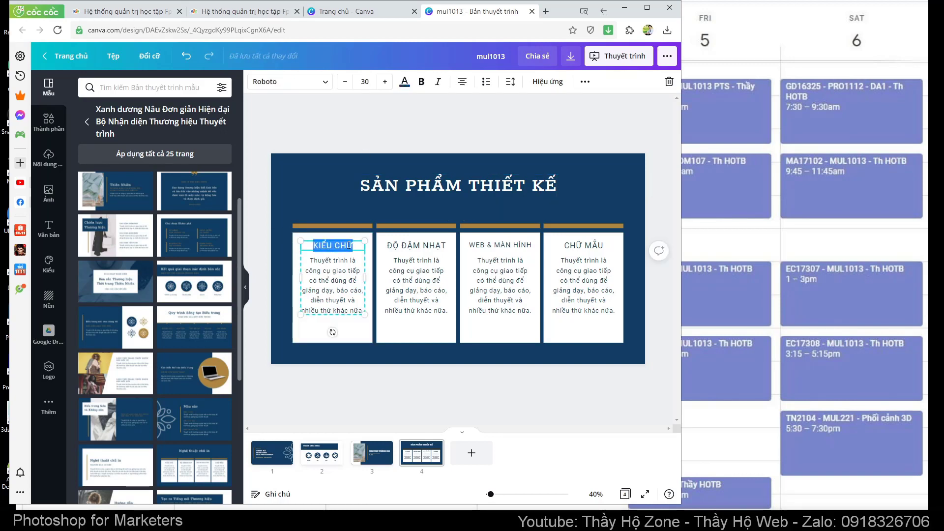
{"action": "left_click", "coordinate": [328, 246]}
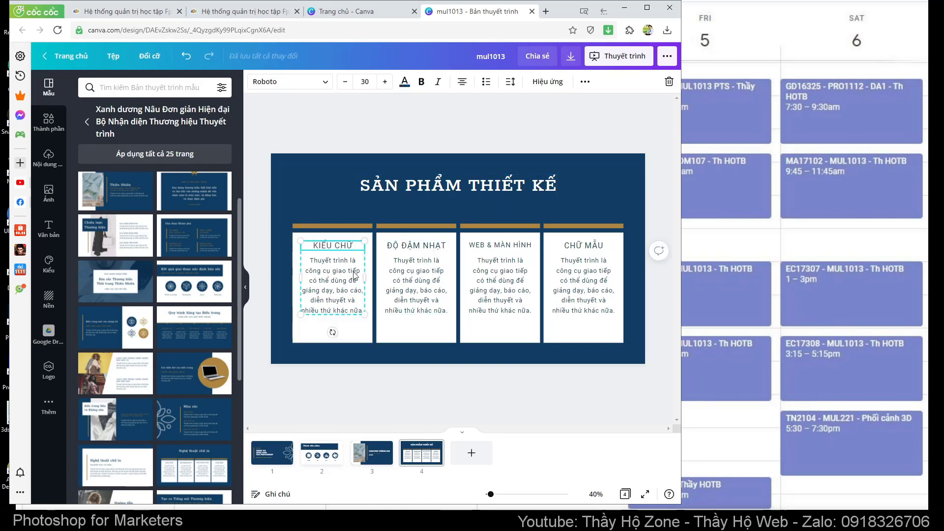
{"action": "triple_click", "coordinate": [328, 246]}
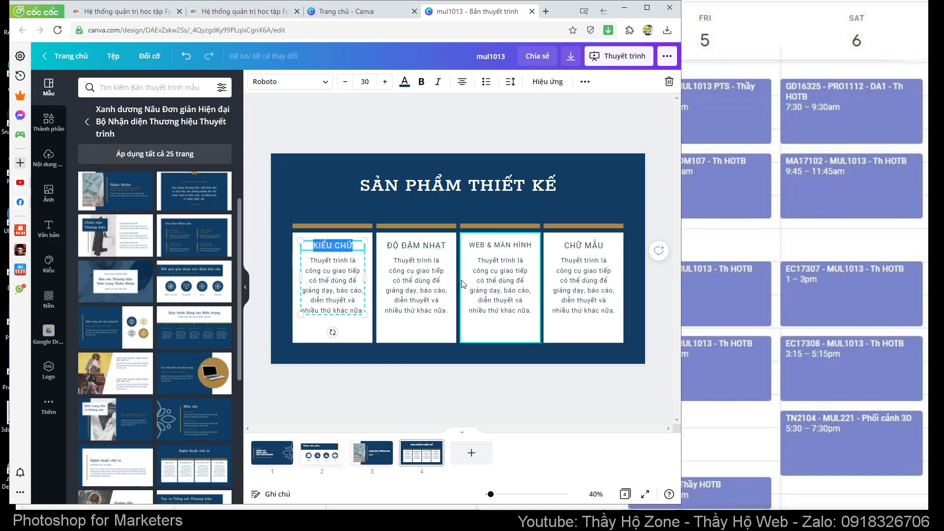
{"action": "type", "text": "LANDING "}
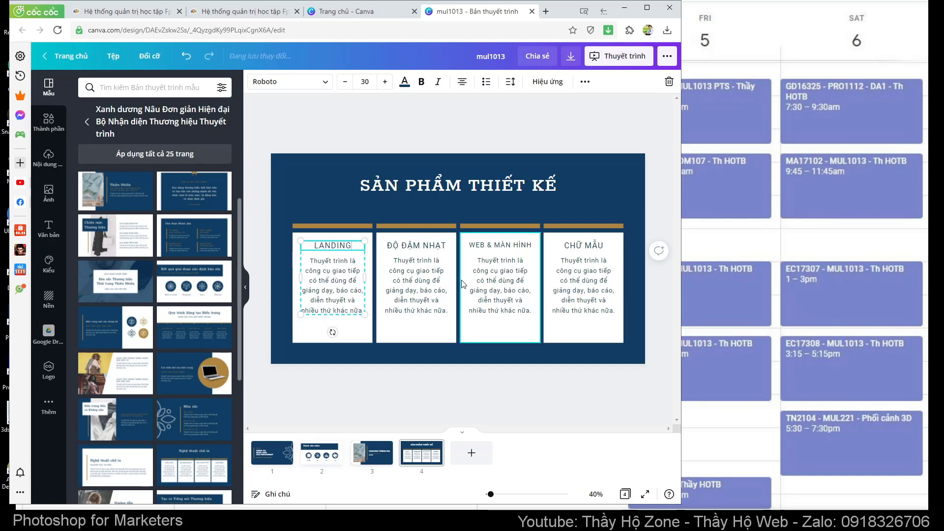
{"action": "type", "text": "PA"}
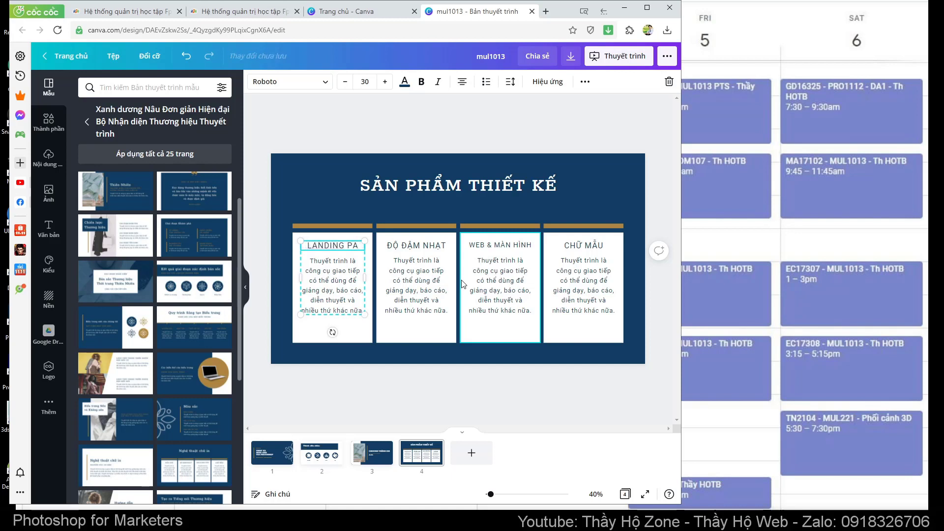
{"action": "type", "text": "GE"}
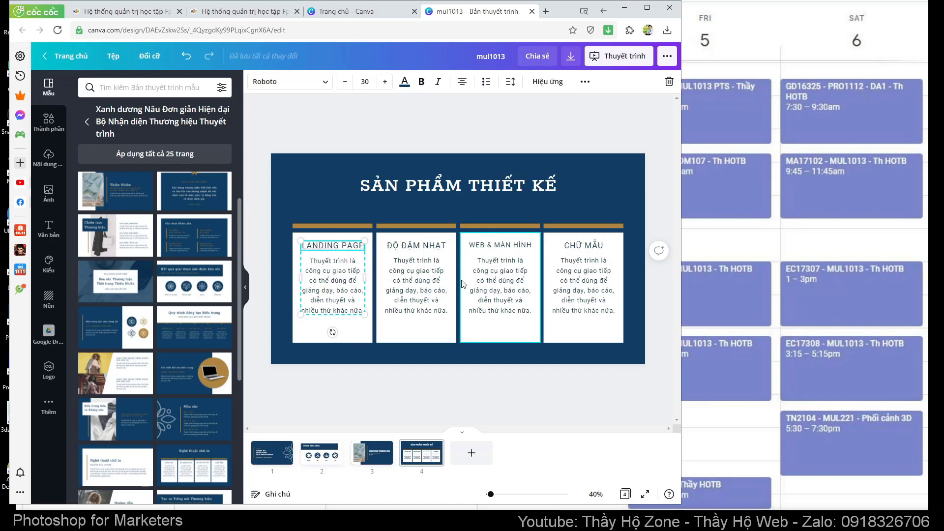
- Write the LANDING PAGE card notes: Hình sản phẩm, Giới thiệu and a Chiết line
{"action": "double_click", "coordinate": [357, 276]}
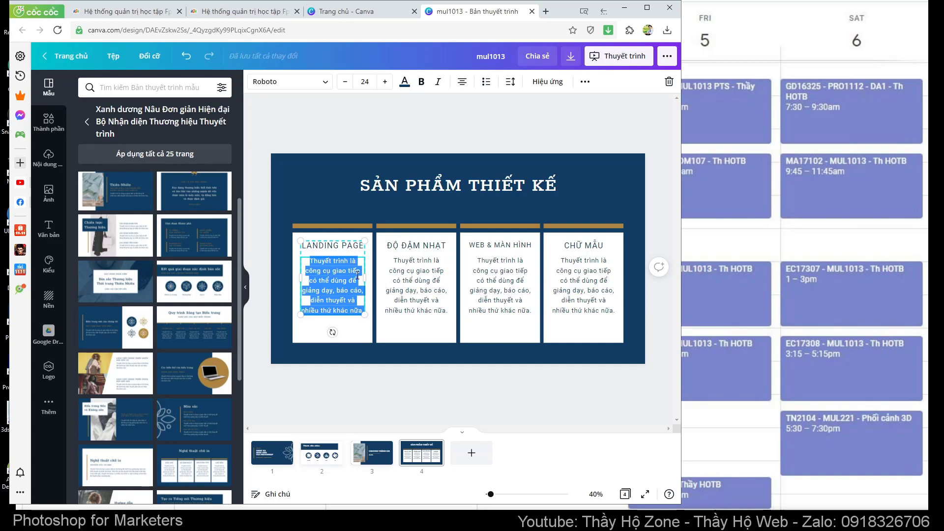
{"action": "type", "text": "hINH"}
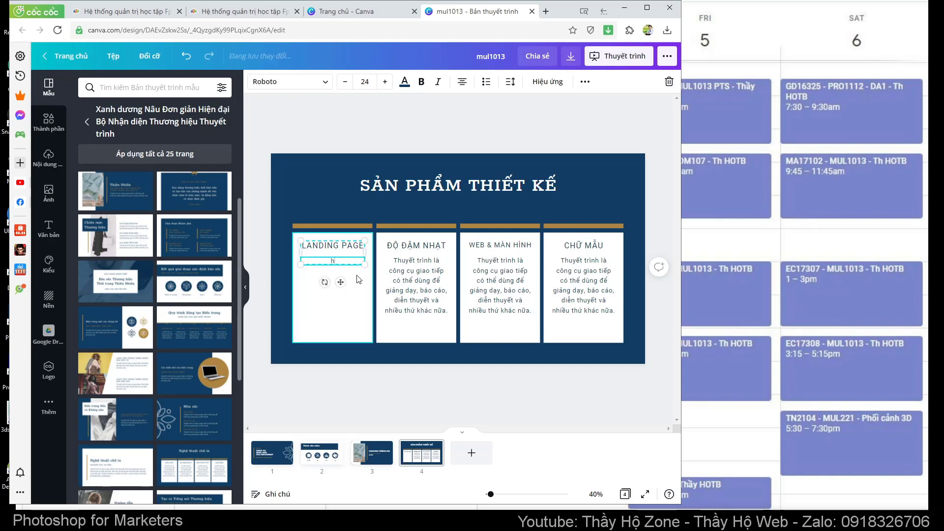
{"action": "key", "text": "BackSpace"}
{"action": "key", "text": "BackSpace"}
{"action": "type", "text": "ản ph"}
{"action": "type", "text": "ẩm"}
{"action": "type", "text": " hình"}
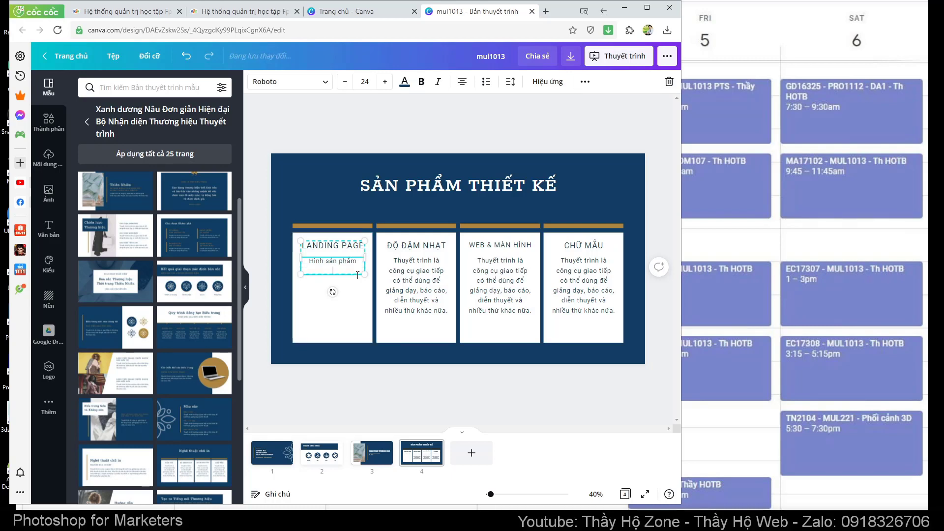
{"action": "key", "text": "BackSpace"}
{"action": "type", "text": "Giới"}
{"action": "type", "text": " thie"}
{"action": "key", "text": "Return"}
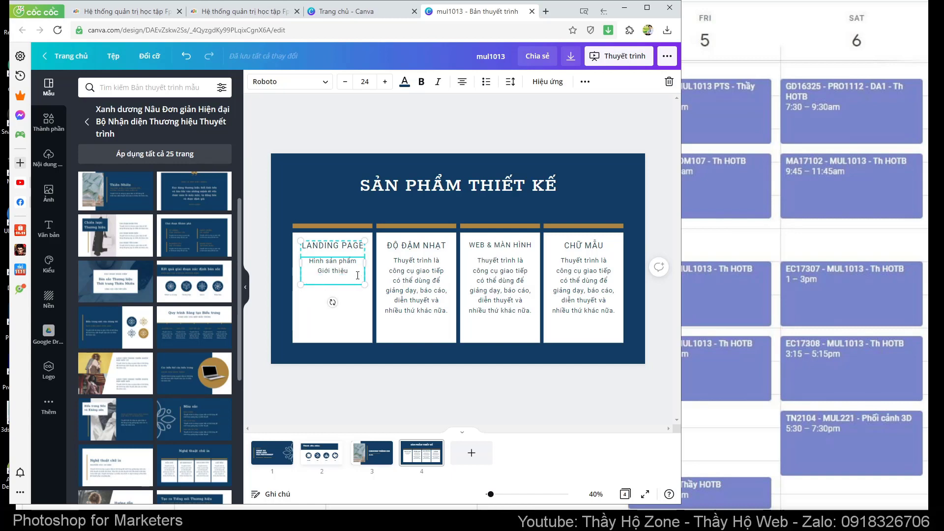
{"action": "type", "text": "Ch"}
{"action": "type", "text": "i"}
{"action": "type", "text": "e"}
{"action": "type", "text": "tiết"}
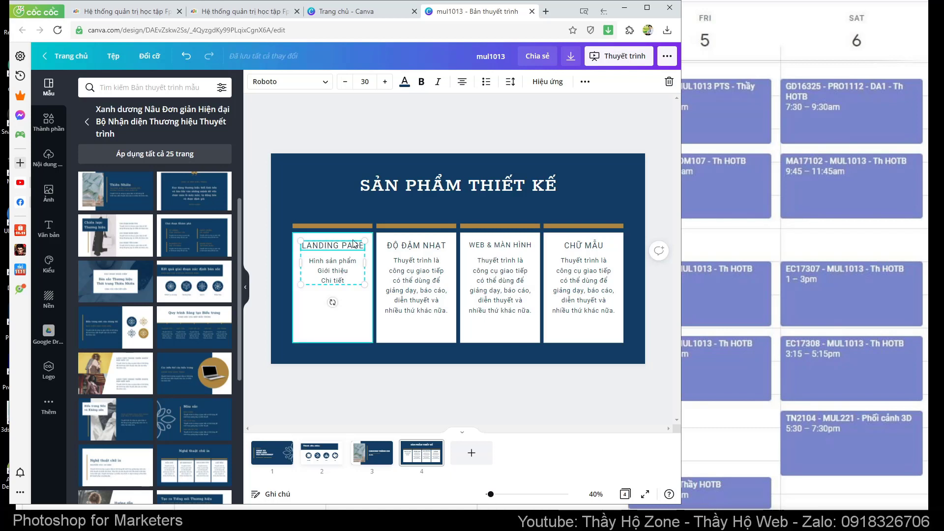
- Rename the ĐỘ ĐẬM NHẠT card to BANNER with body zing.vn and tuoitre.vn
{"action": "left_click", "coordinate": [418, 246]}
{"action": "double_click", "coordinate": [419, 246]}
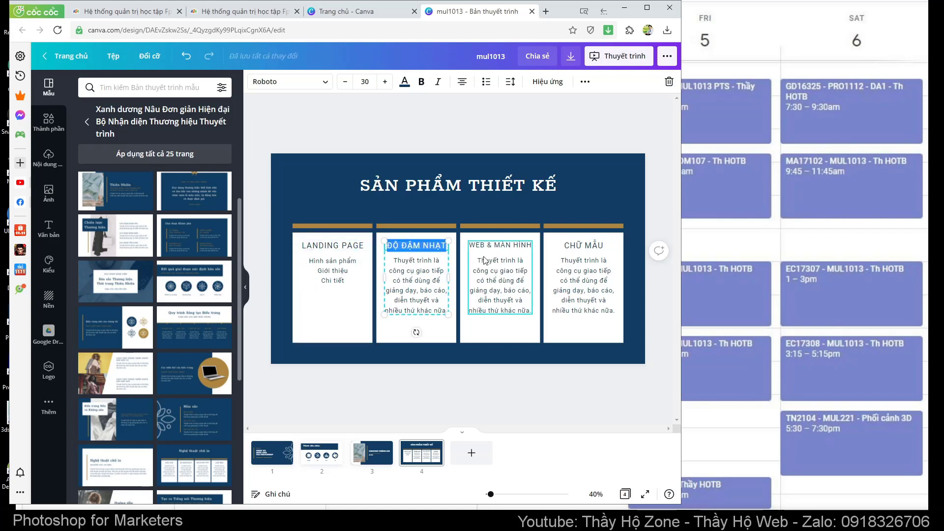
{"action": "type", "text": "BANNE"}
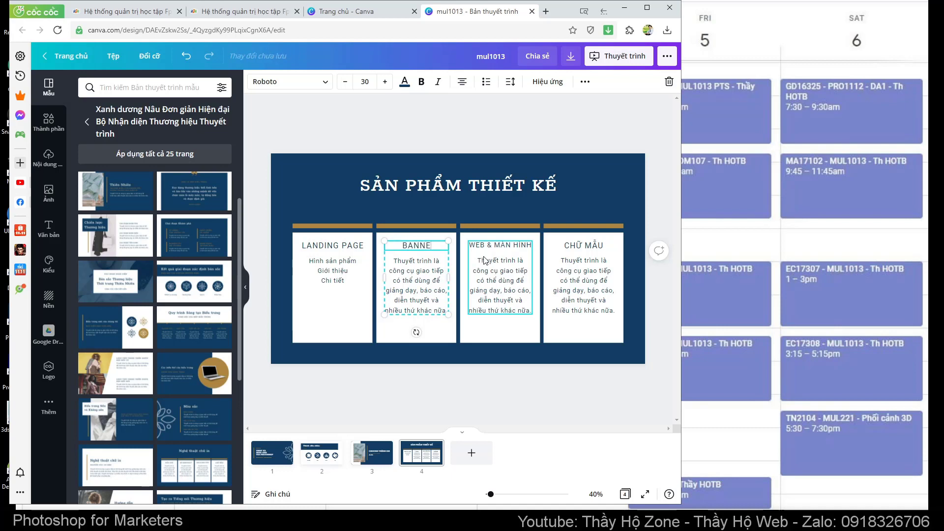
{"action": "type", "text": "R"}
{"action": "double_click", "coordinate": [422, 276]}
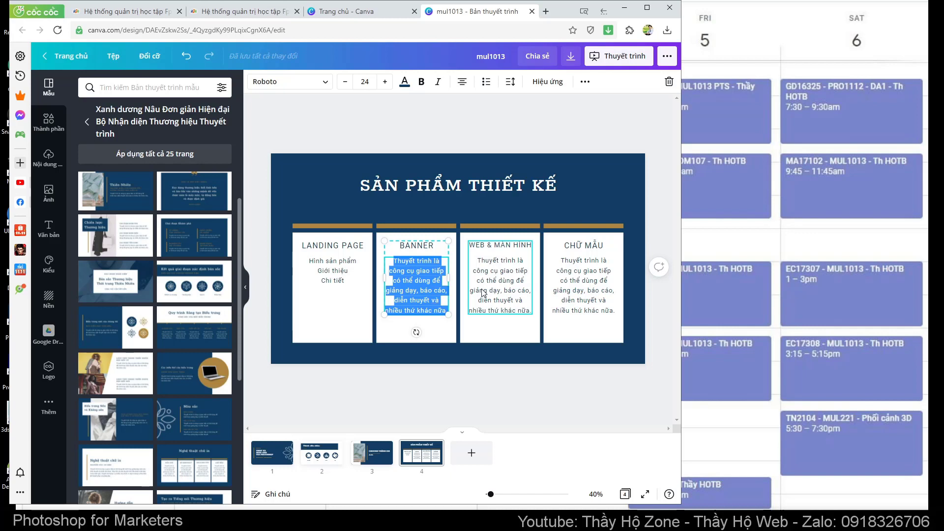
{"action": "type", "text": "zin"}
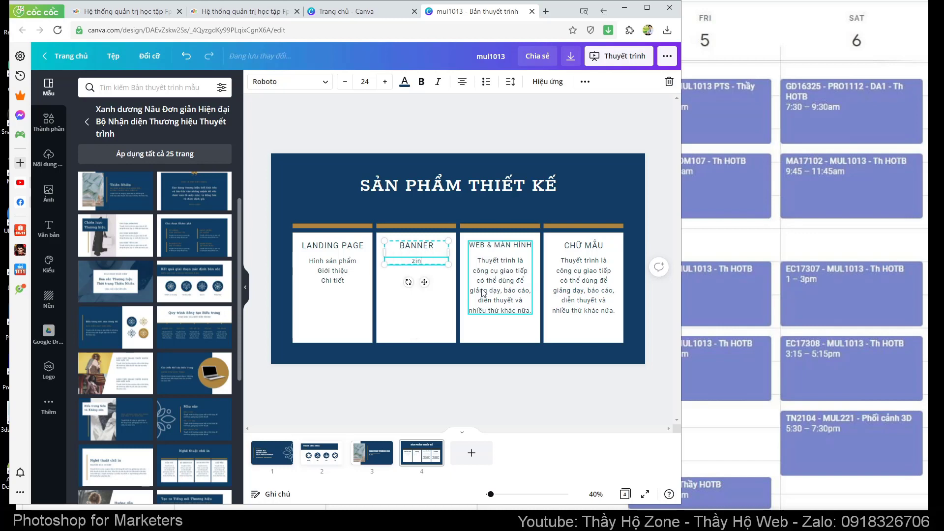
{"action": "type", "text": "g.vn"}
{"action": "type", "text": " tuoi"}
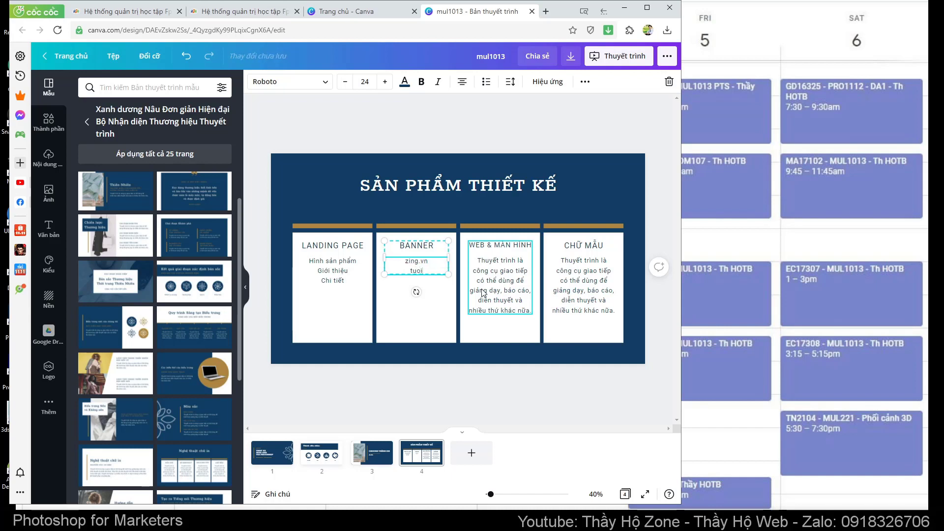
{"action": "type", "text": "tre.vn"}
- Insert a 'kích thước:' line above zing.vn in the BANNER body
{"action": "key", "text": "Up"}
{"action": "key", "text": "Return"}
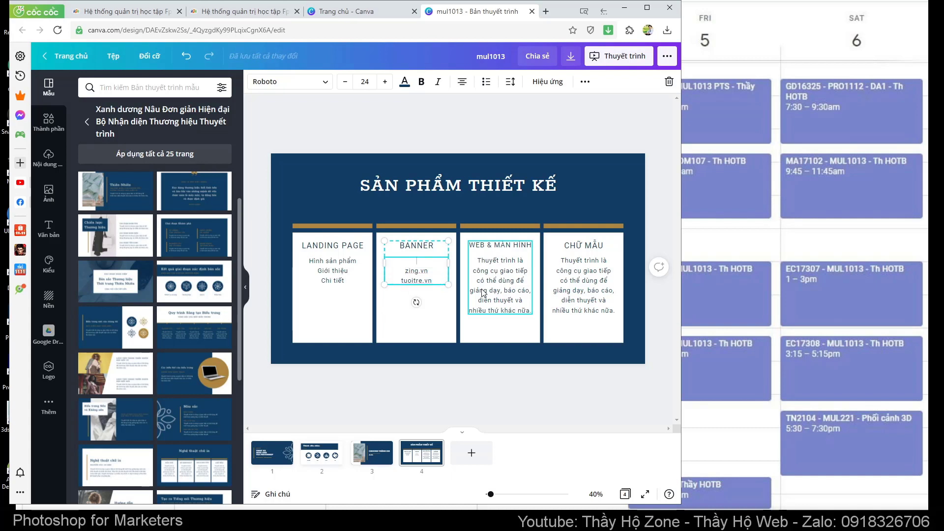
{"action": "type", "text": "kich"}
{"action": "type", "text": "ươc"}
{"action": "type", "text": ":"}
- Rename the third card's heading to FACBOOK and replace its body text with 'kích thước'
{"action": "left_click", "coordinate": [495, 249]}
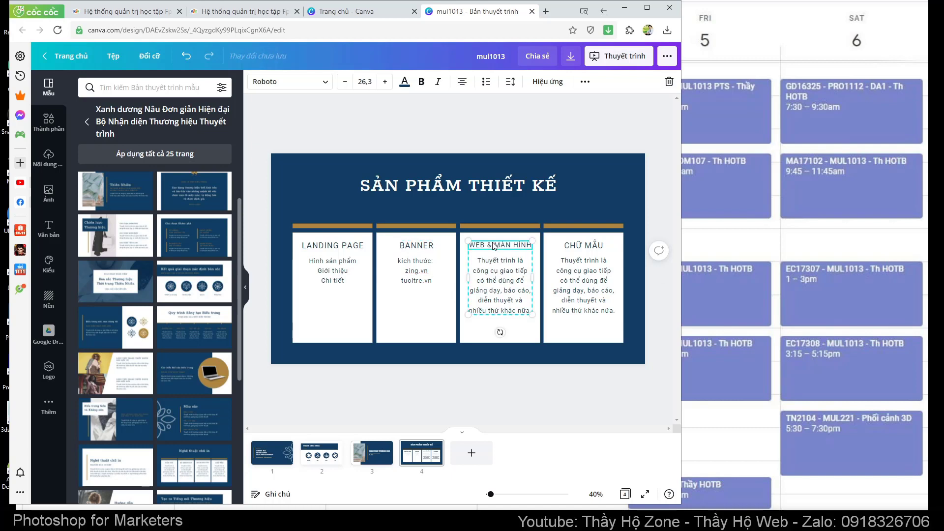
{"action": "triple_click", "coordinate": [493, 245]}
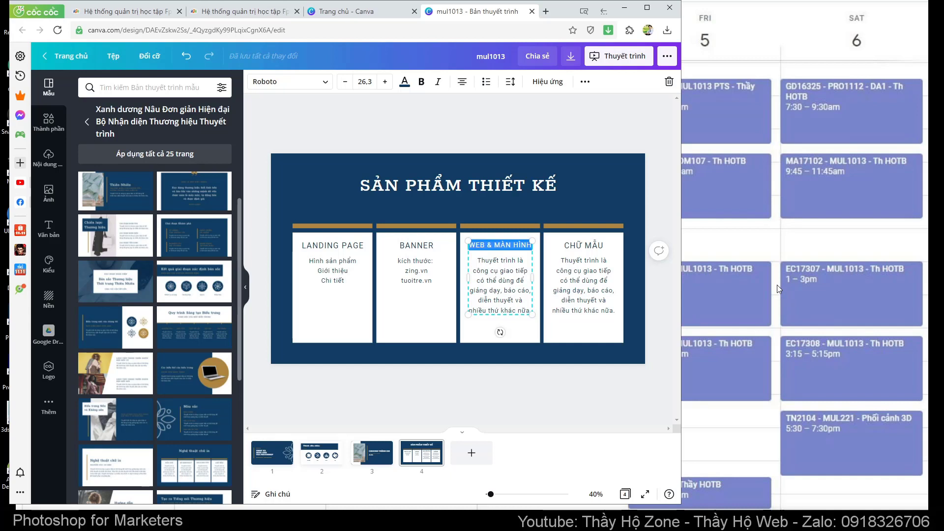
{"action": "type", "text": "FACB"}
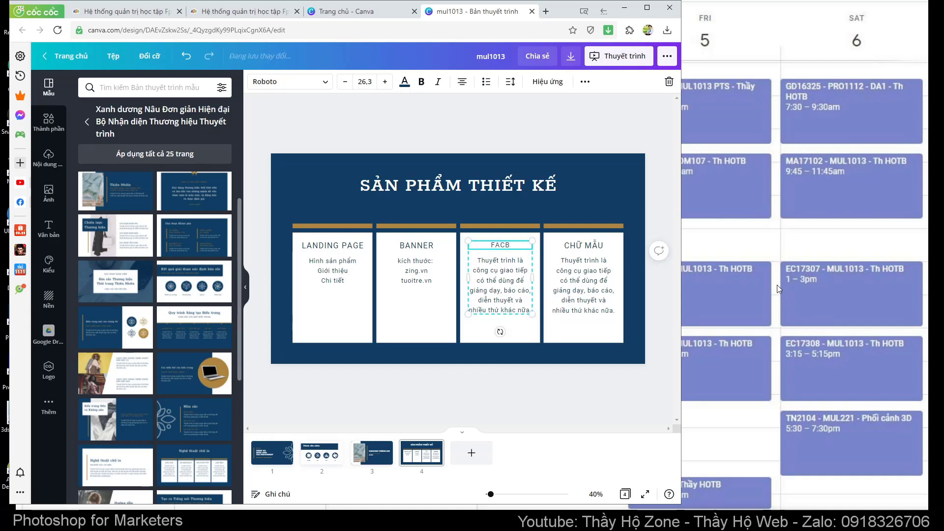
{"action": "type", "text": "OOK"}
{"action": "double_click", "coordinate": [504, 266]}
{"action": "type", "text": "k"}
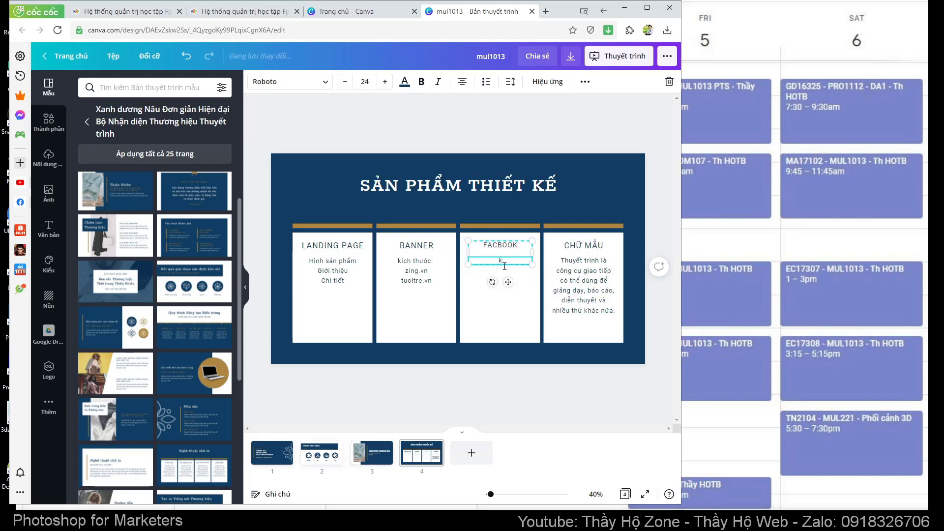
{"action": "type", "text": "ích thước"}
- Retitle the fourth card APP and fill its body with the LANDING PAGE lines plus 'danh sách sp'
{"action": "left_click", "coordinate": [582, 247]}
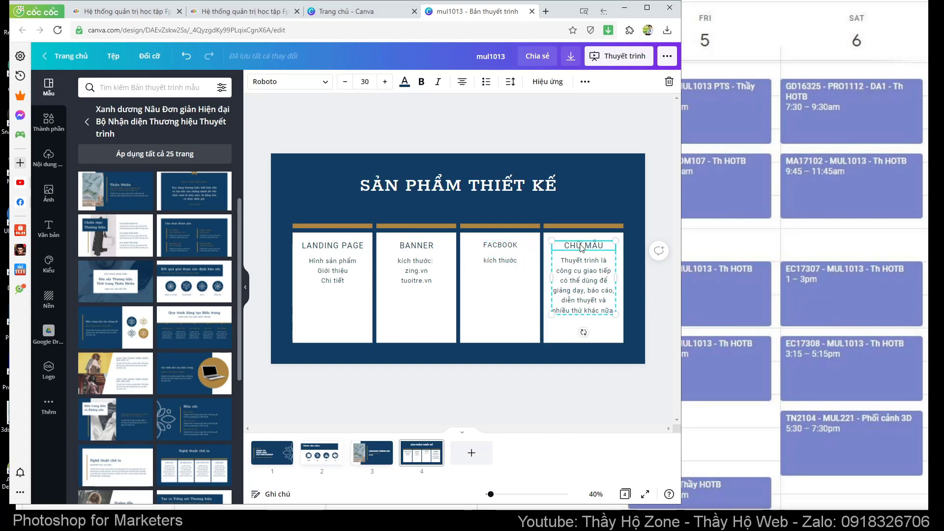
{"action": "double_click", "coordinate": [583, 247]}
{"action": "type", "text": "A"}
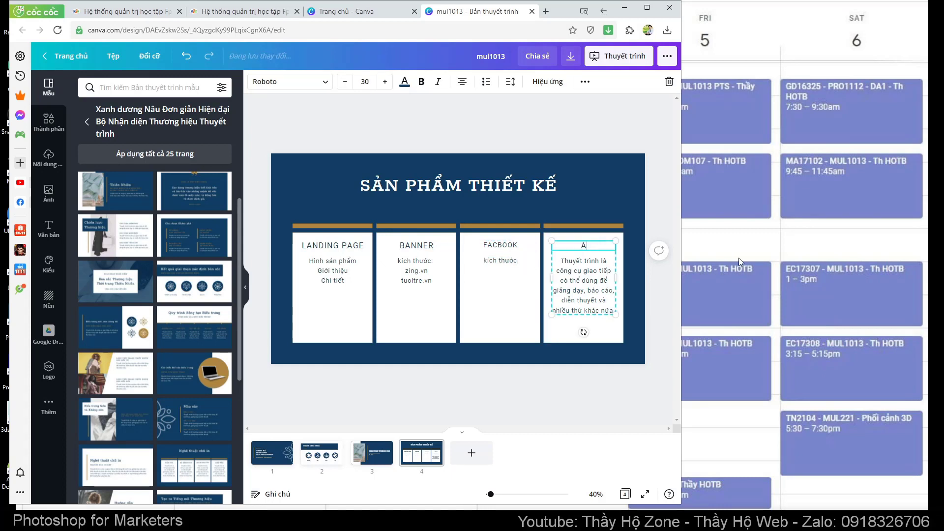
{"action": "type", "text": "PP"}
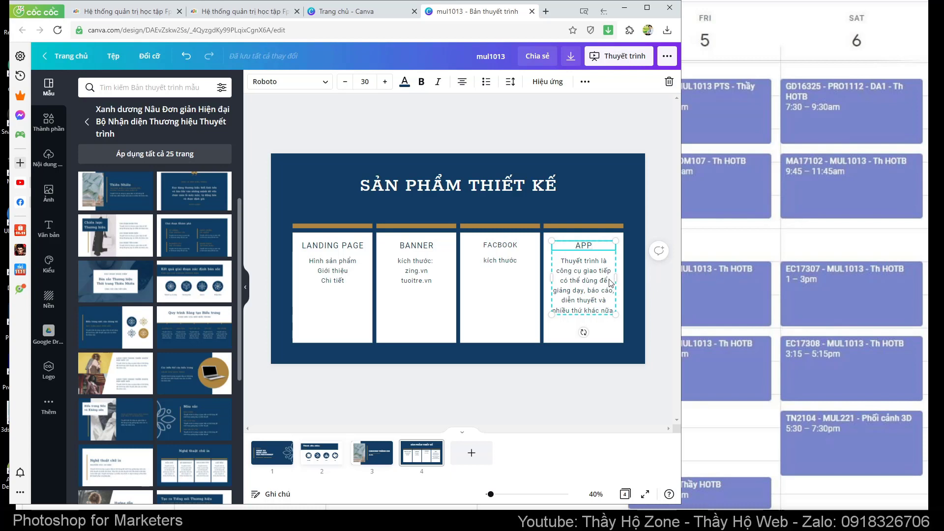
{"action": "double_click", "coordinate": [581, 274]}
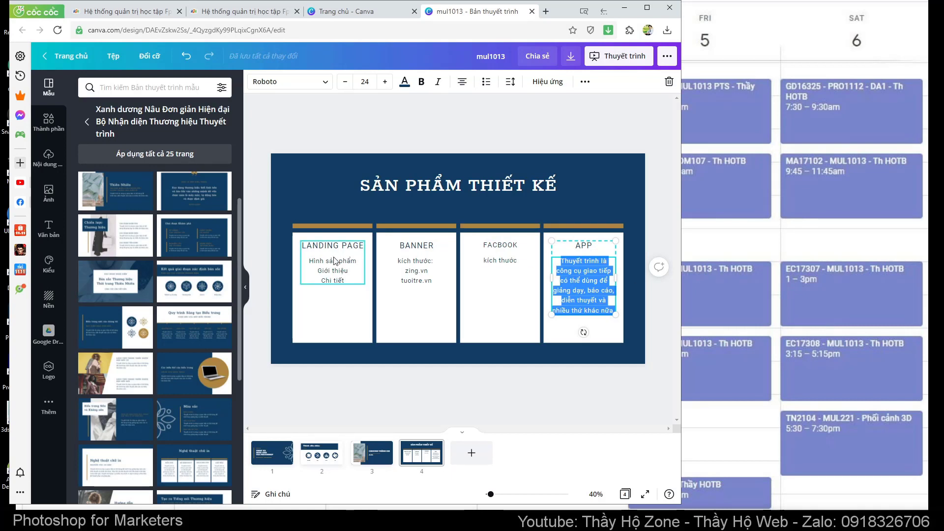
{"action": "left_click", "coordinate": [333, 272]}
{"action": "double_click", "coordinate": [333, 272]}
{"action": "key", "text": "ctrl+c"}
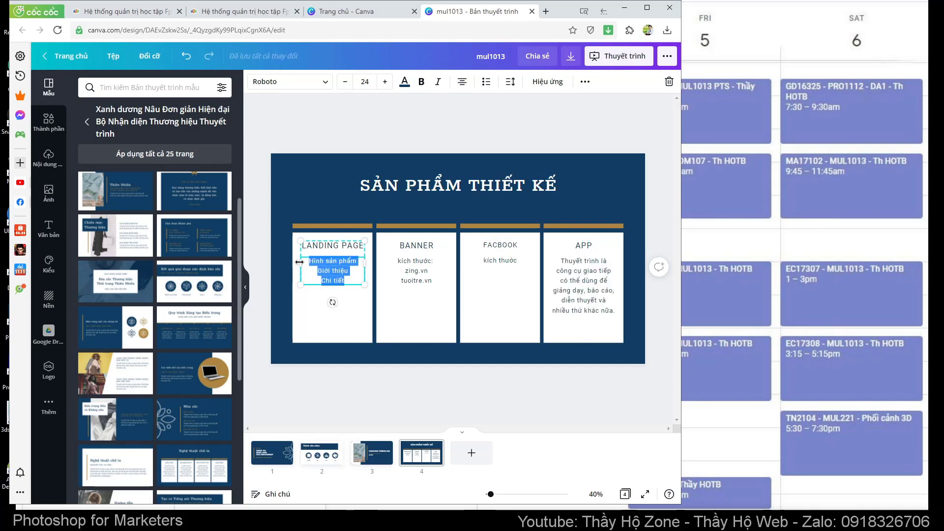
{"action": "left_click", "coordinate": [571, 273]}
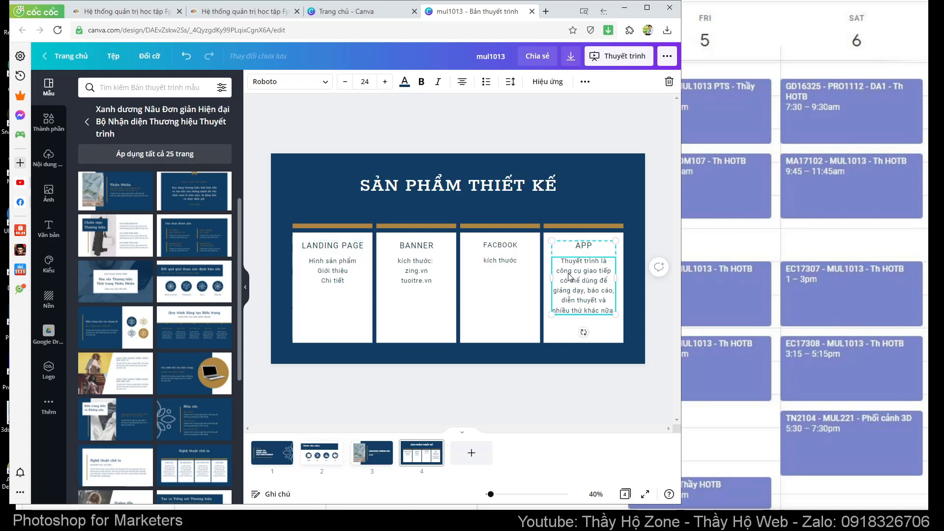
{"action": "double_click", "coordinate": [572, 273]}
{"action": "key", "text": "ctrl+v"}
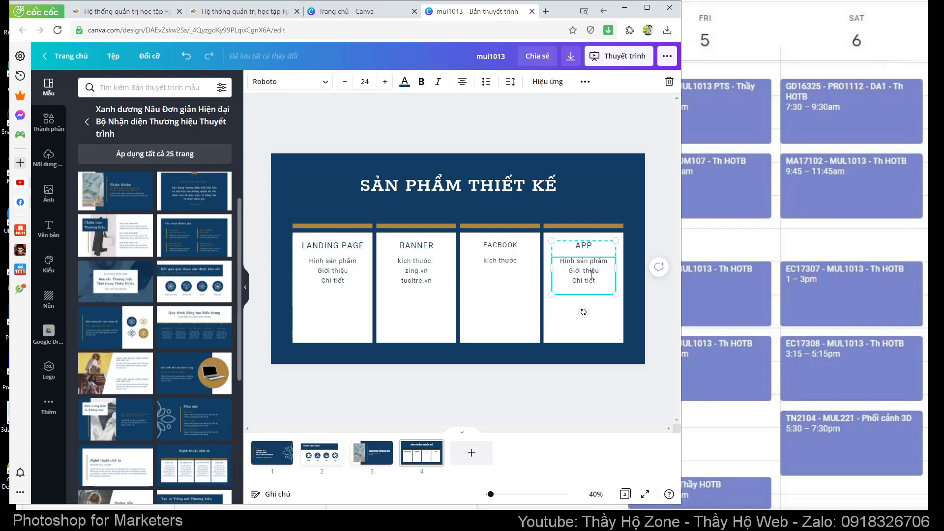
{"action": "type", "text": "da"}
{"action": "type", "text": "nh sách"}
{"action": "type", "text": " sp"}
{"action": "left_click", "coordinate": [633, 235]}
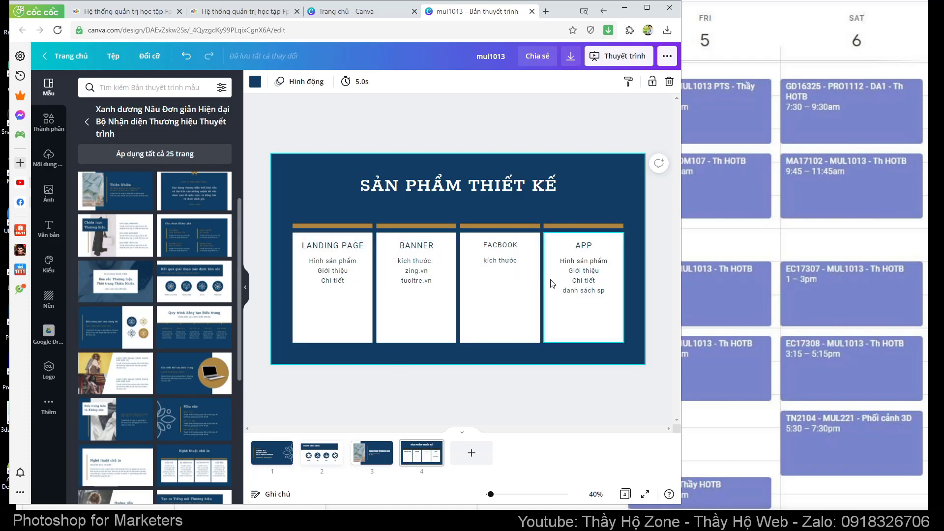
- Add page 5 and apply the brick-wall photo layout to it
{"action": "left_click", "coordinate": [471, 453]}
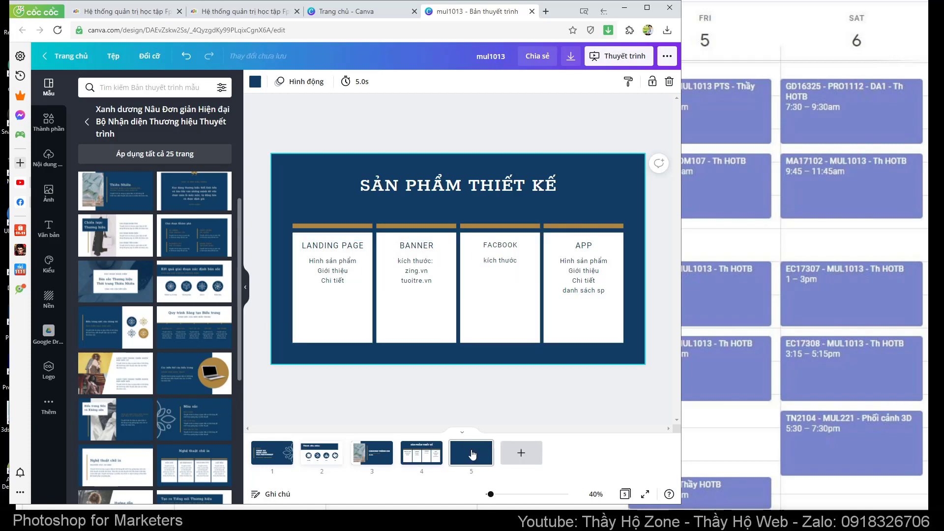
{"action": "scroll", "coordinate": [176, 346], "scroll_direction": "down", "scroll_amount": 2}
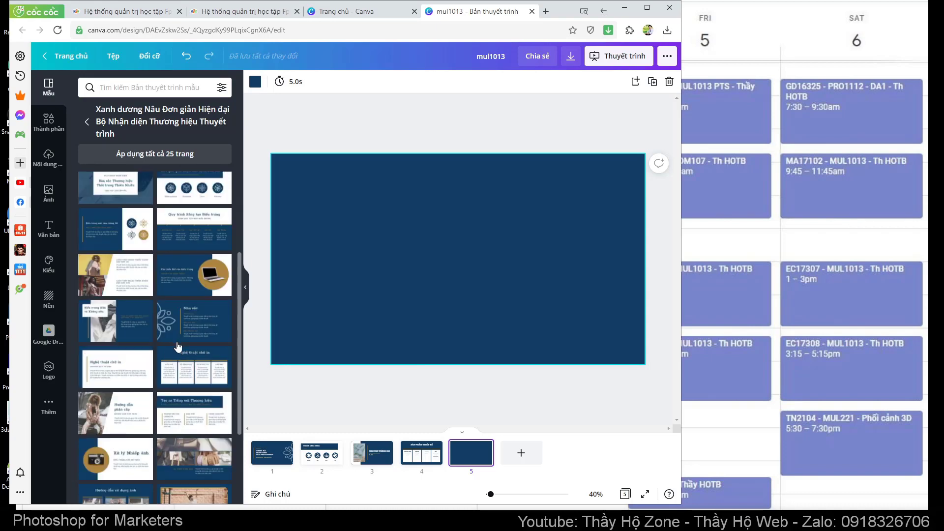
{"action": "scroll", "coordinate": [178, 347], "scroll_direction": "down", "scroll_amount": 1}
{"action": "scroll", "coordinate": [183, 342], "scroll_direction": "down", "scroll_amount": 1}
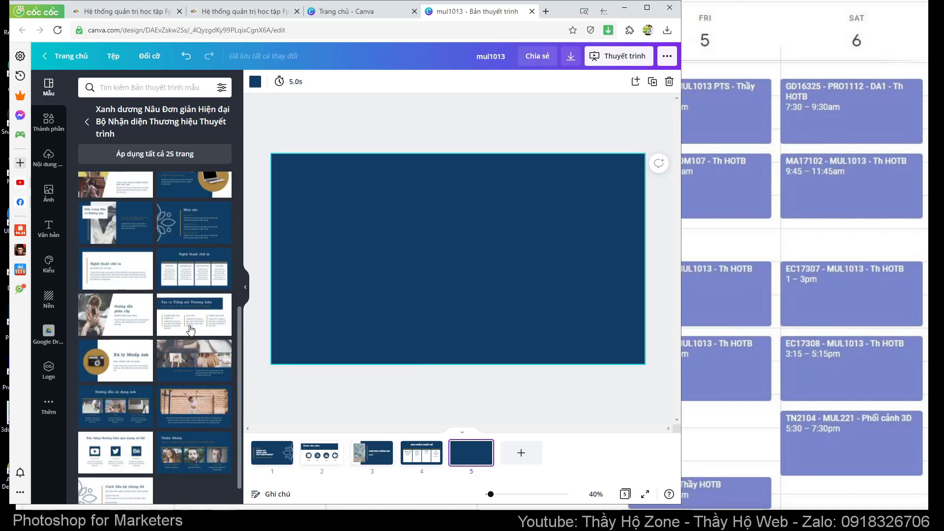
{"action": "scroll", "coordinate": [191, 330], "scroll_direction": "down", "scroll_amount": 1}
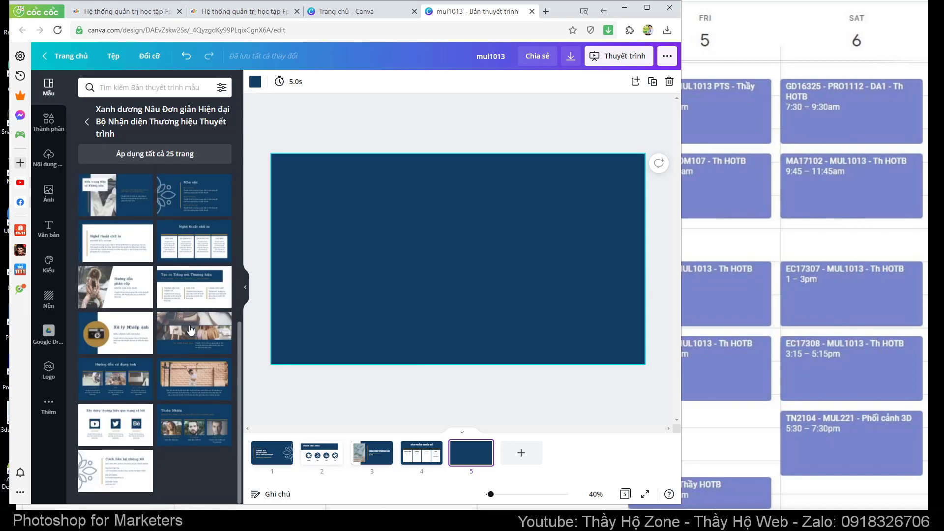
{"action": "left_click", "coordinate": [186, 380]}
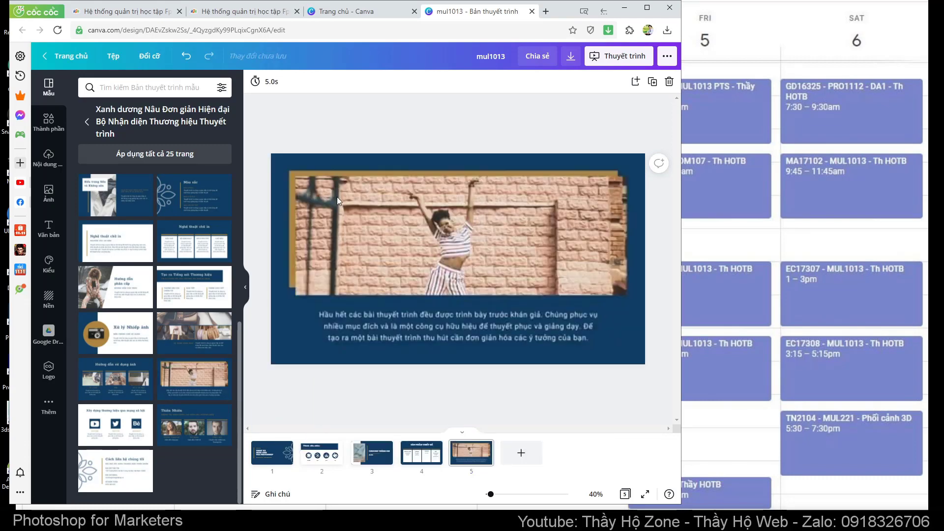
- Replace the caption text with 'Vị trí banner quảng cáo'
{"action": "left_click", "coordinate": [378, 309]}
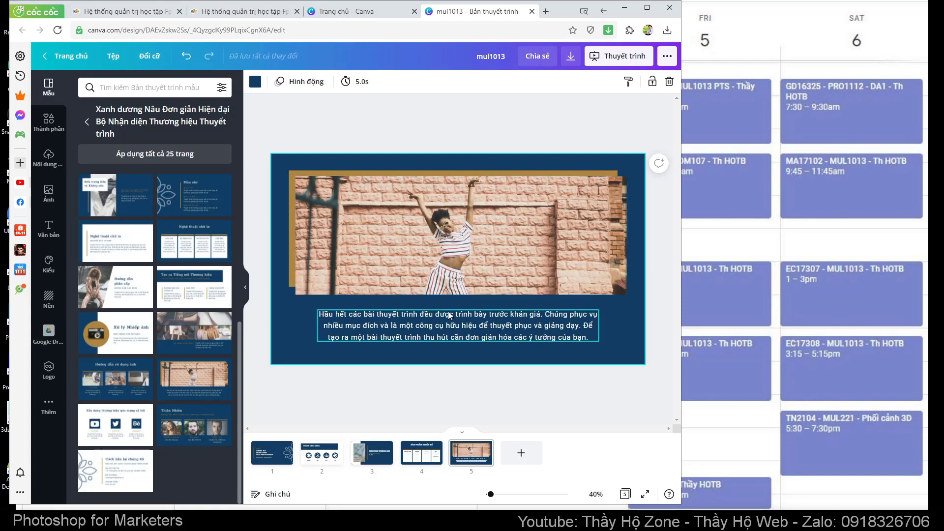
{"action": "left_click", "coordinate": [413, 319]}
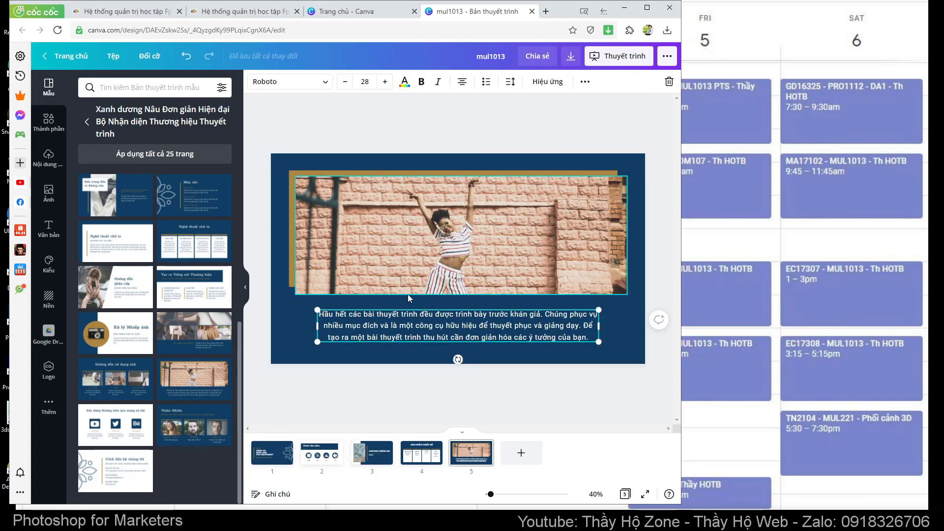
{"action": "key", "text": "ctrl+a"}
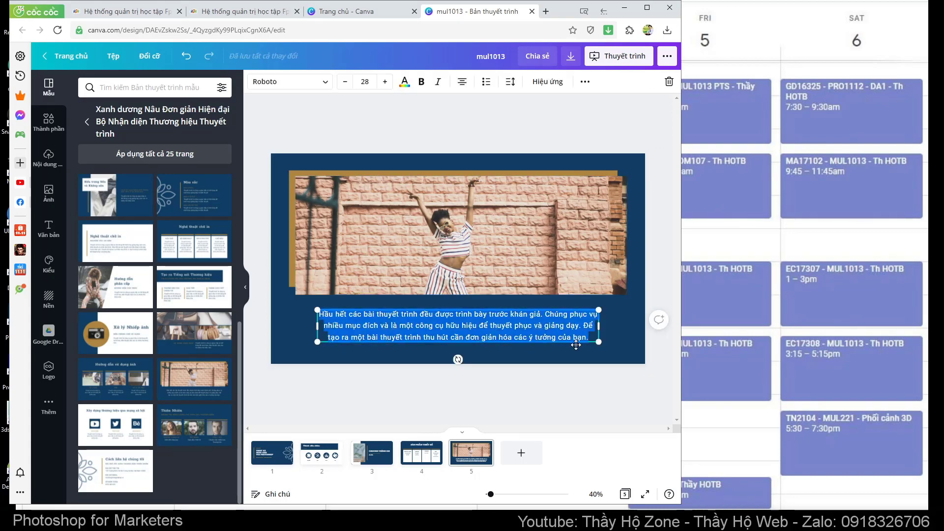
{"action": "type", "text": "Vị trí"}
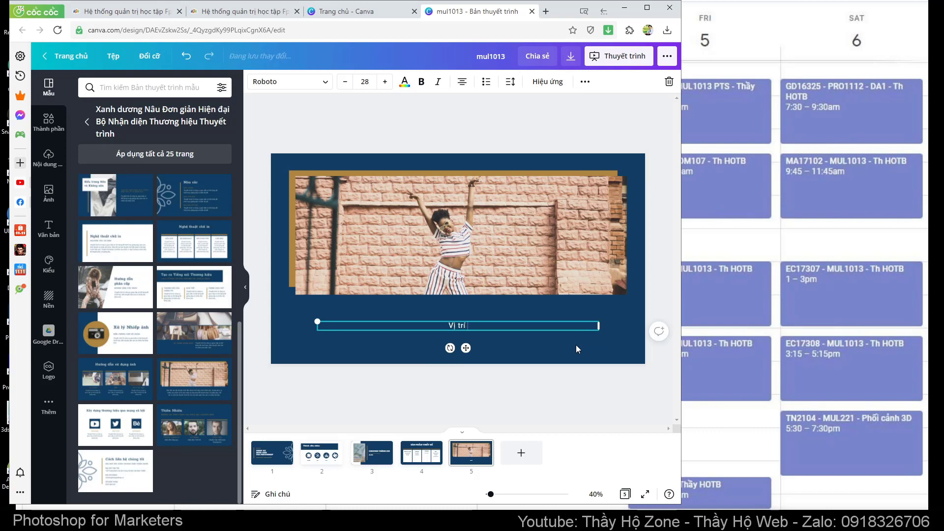
{"action": "type", "text": "banne"}
{"action": "type", "text": "r qua"}
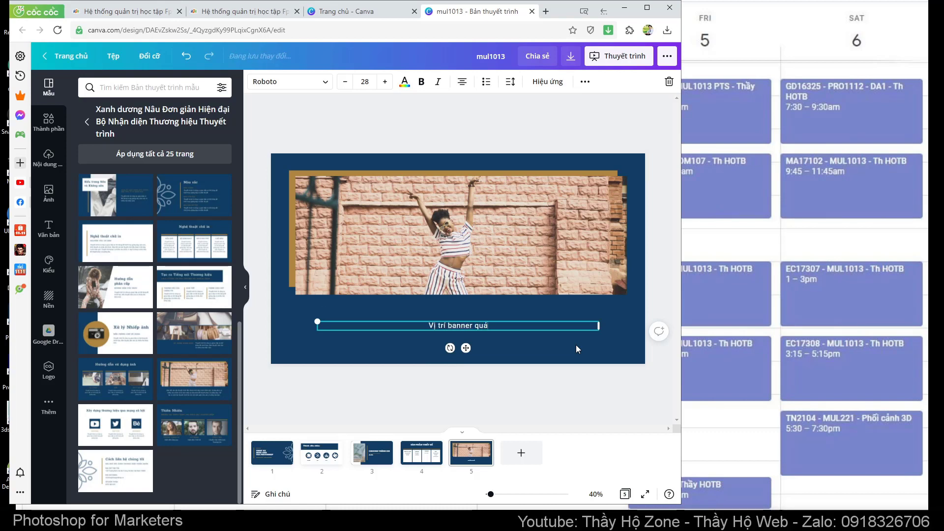
{"action": "type", "text": "ng cáo"}
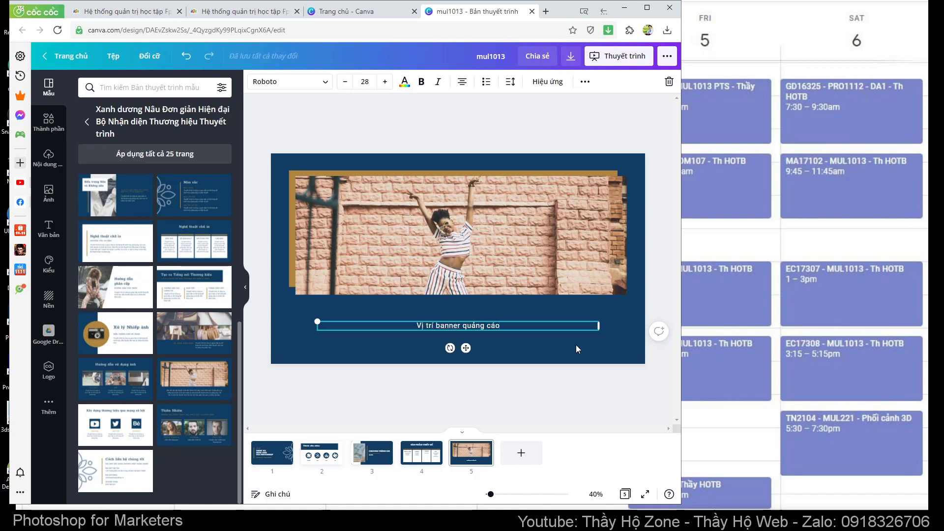
- Stretch the brick-wall photo downward, move the caption to the top, and add page 6
{"action": "left_click", "coordinate": [572, 343]}
{"action": "left_click", "coordinate": [540, 261]}
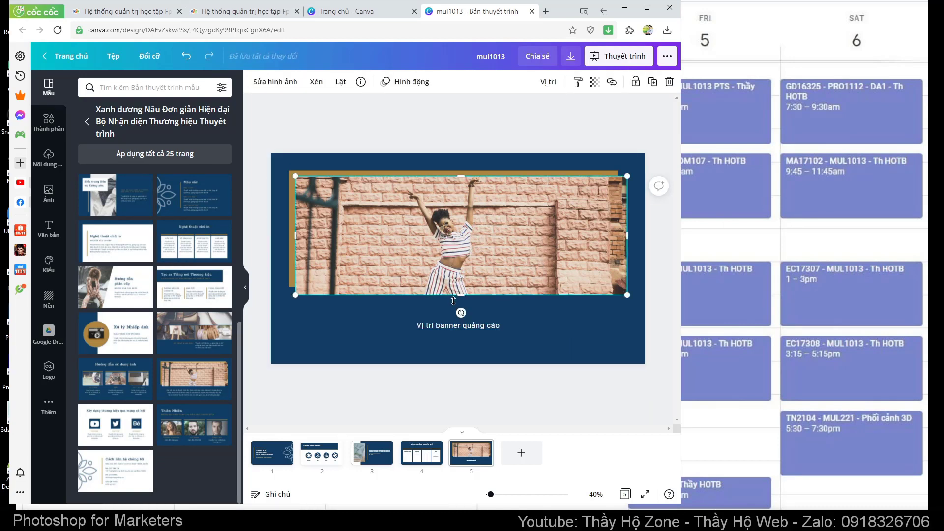
{"action": "left_click_drag", "start_coordinate": [462, 296], "coordinate": [461, 347]}
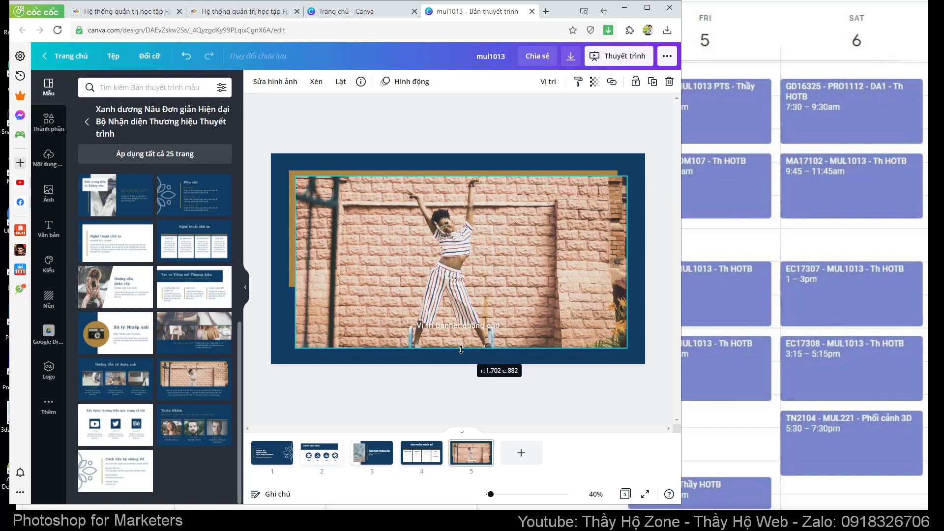
{"action": "left_click", "coordinate": [482, 316]}
{"action": "left_click", "coordinate": [470, 328]}
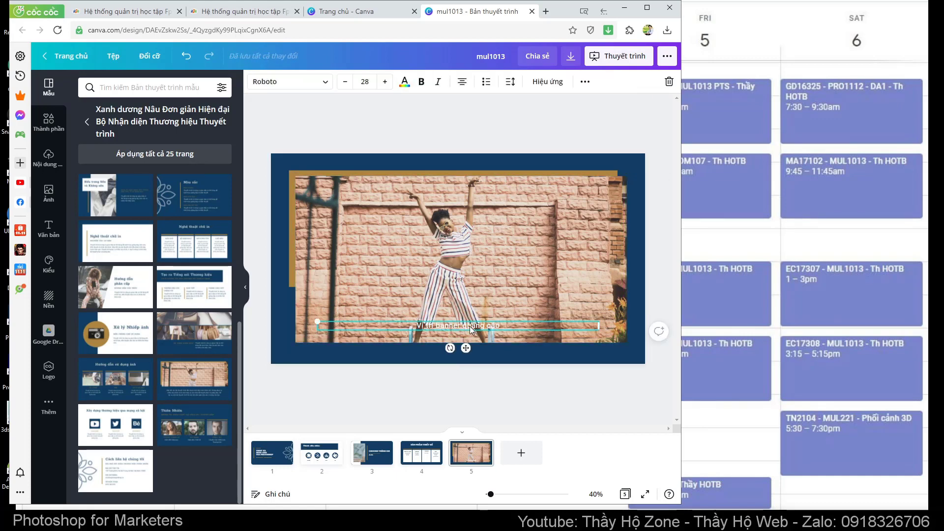
{"action": "left_click_drag", "start_coordinate": [470, 329], "coordinate": [467, 166]}
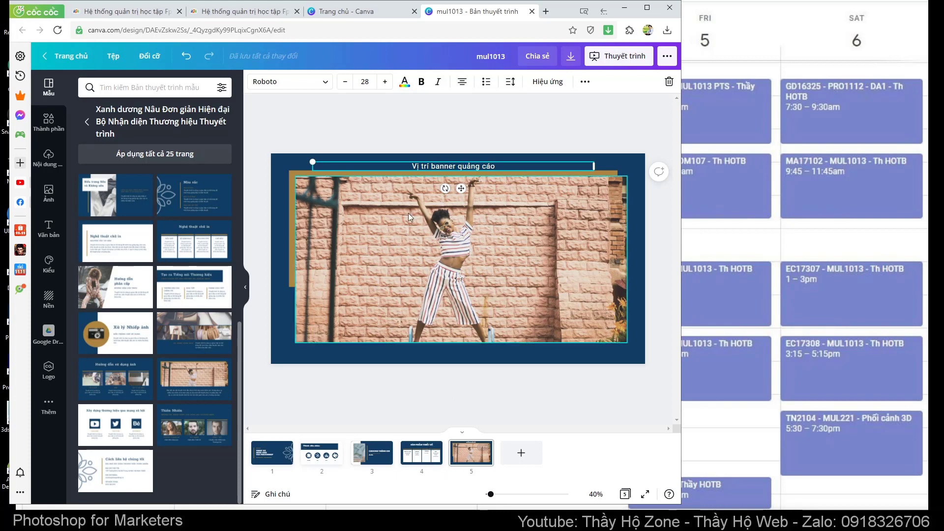
{"action": "left_click", "coordinate": [522, 453]}
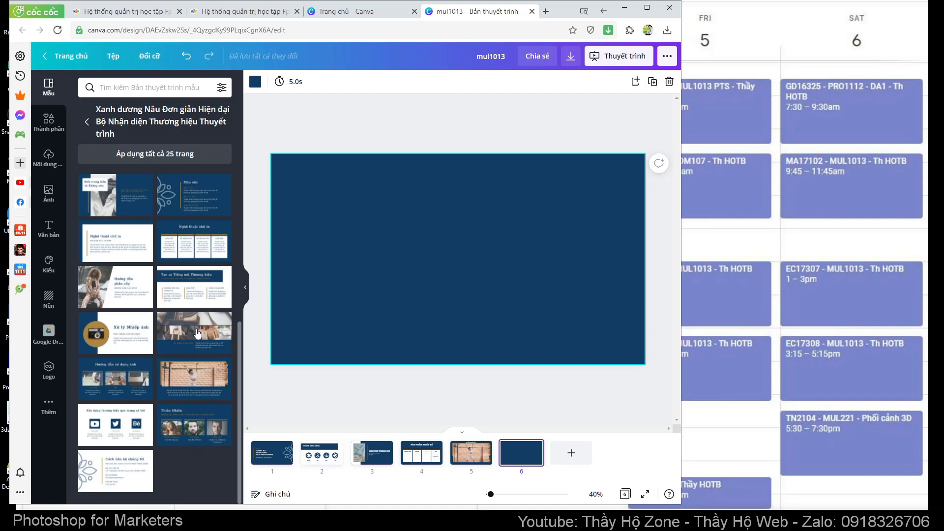
- Apply the 'Sử dụng hình ảnh' bag-photo layout, lower its title and body, and stretch the photo group
{"action": "left_click_drag", "start_coordinate": [198, 332], "coordinate": [356, 207]}
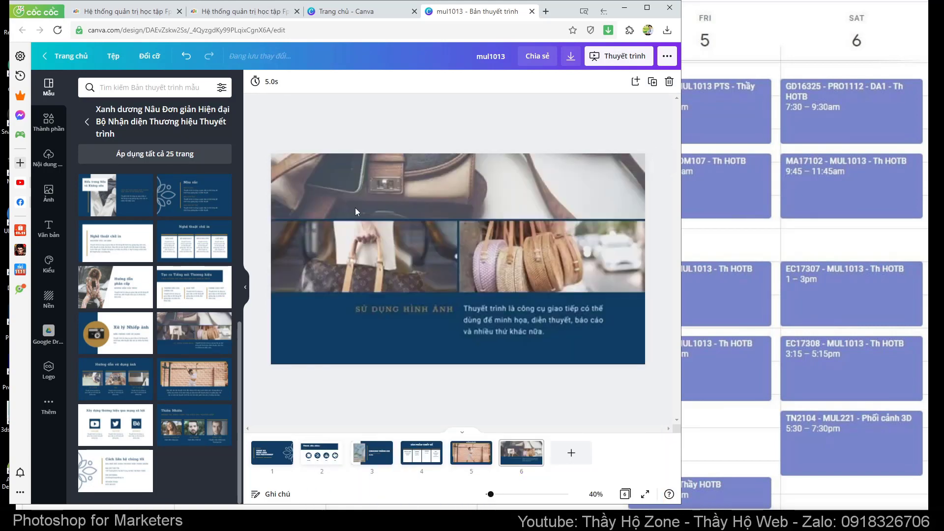
{"action": "left_click", "coordinate": [378, 184]}
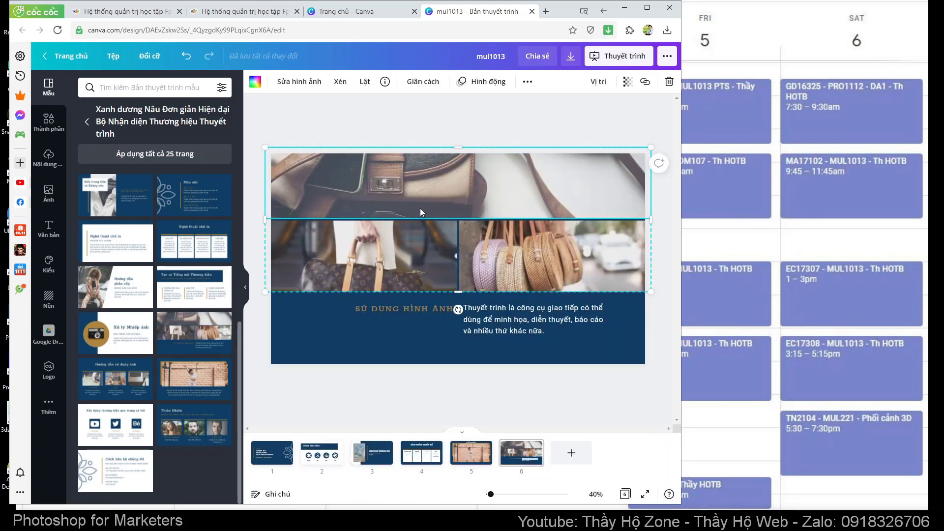
{"action": "left_click", "coordinate": [422, 309]}
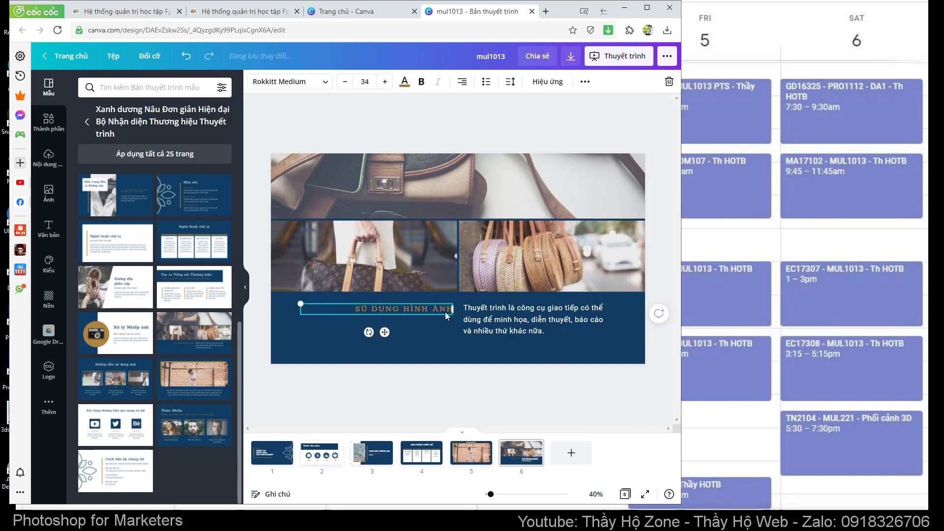
{"action": "left_click", "coordinate": [504, 323], "text": "shift"}
{"action": "left_click_drag", "start_coordinate": [505, 322], "coordinate": [498, 336]}
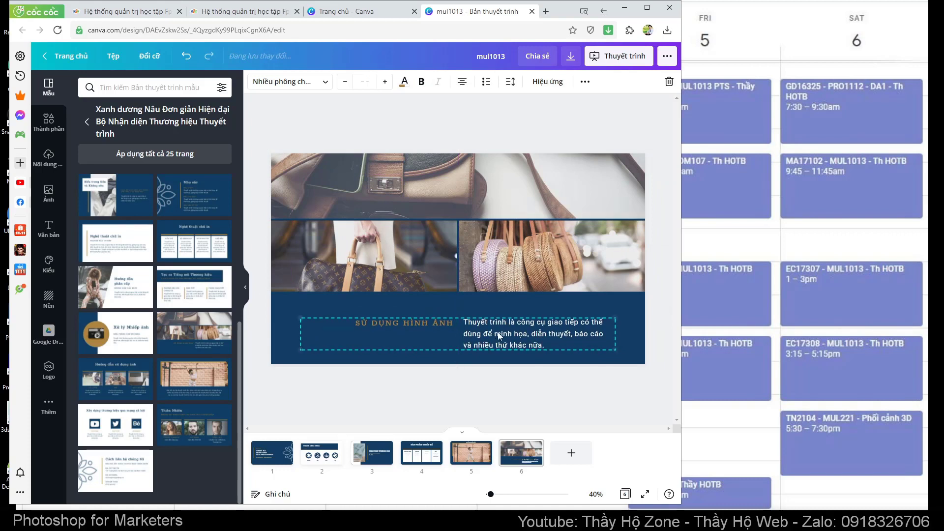
{"action": "left_click", "coordinate": [474, 270]}
{"action": "left_click_drag", "start_coordinate": [458, 291], "coordinate": [466, 303]}
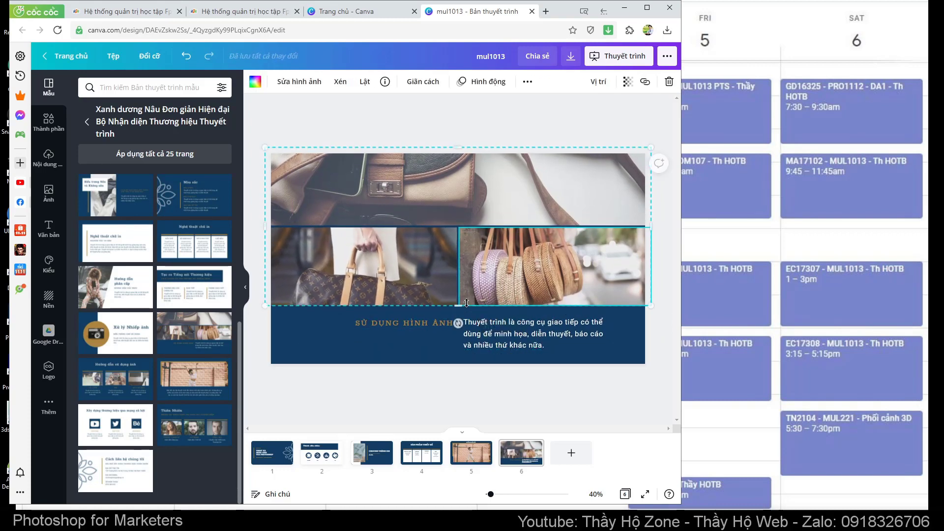
- Step through slides 2–6 and add two blank slides, pages 7 and 8
{"action": "right_click", "coordinate": [295, 450]}
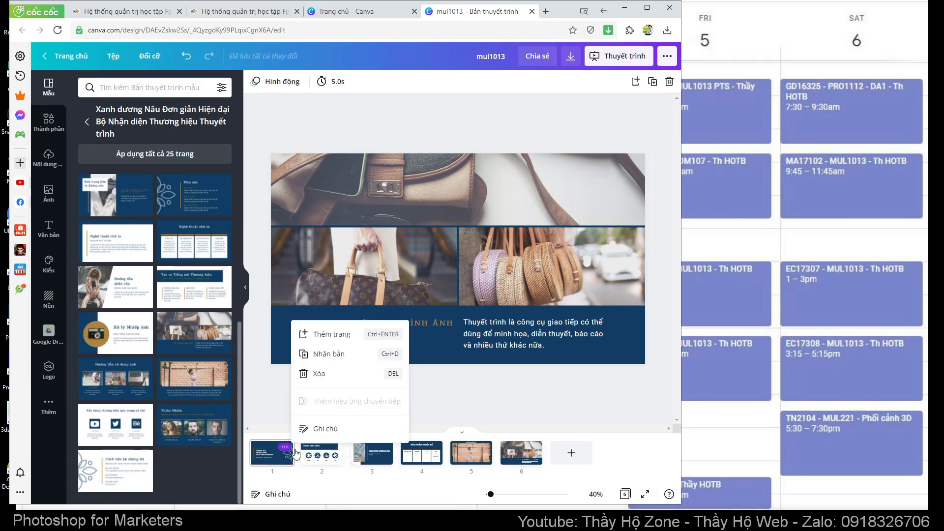
{"action": "left_click", "coordinate": [334, 455]}
{"action": "left_click", "coordinate": [422, 455]}
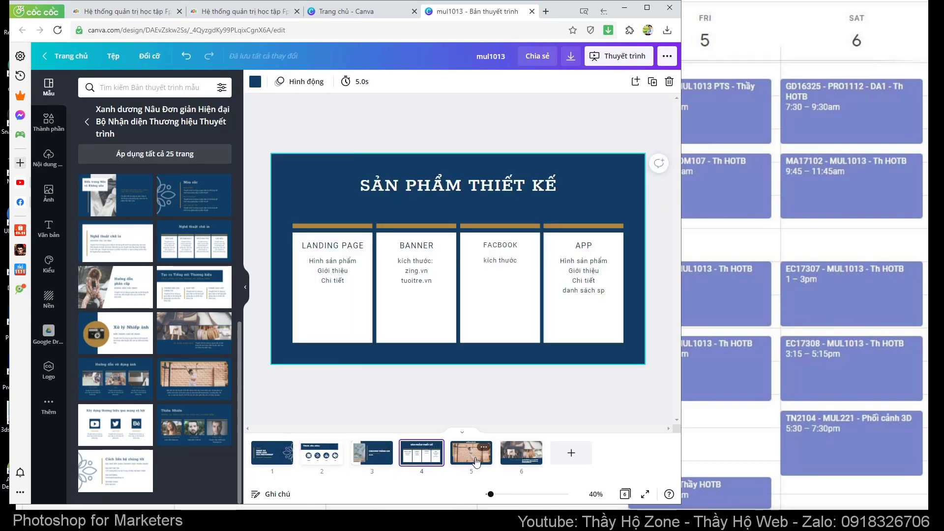
{"action": "left_click", "coordinate": [472, 454]}
{"action": "left_click", "coordinate": [527, 459]}
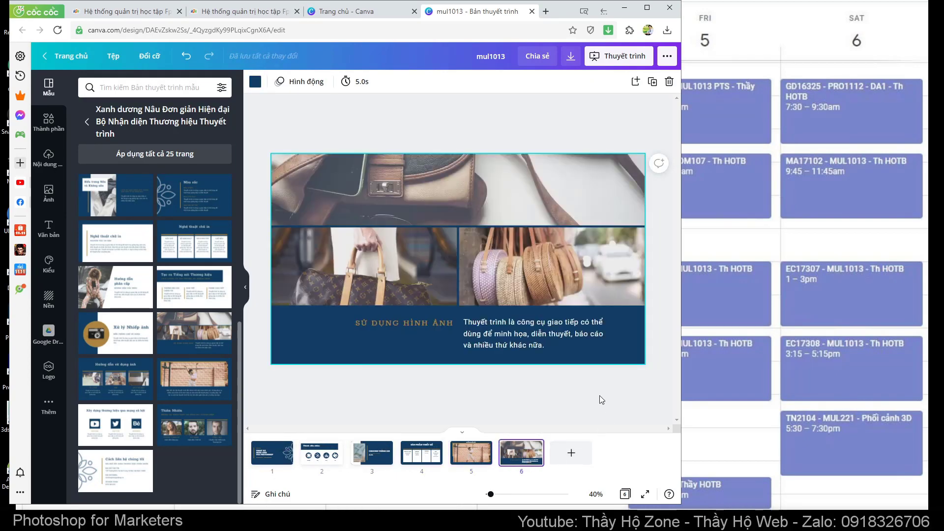
{"action": "left_click", "coordinate": [572, 453]}
{"action": "left_click", "coordinate": [620, 455]}
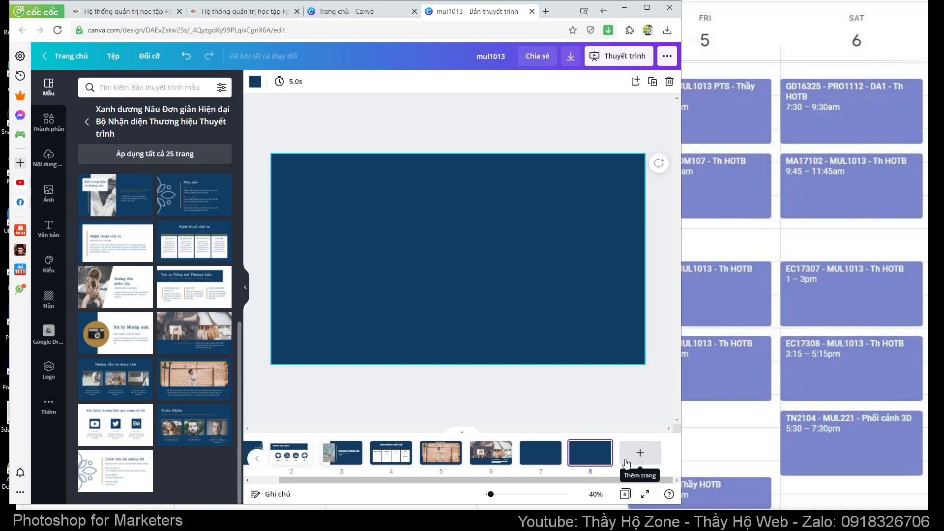
- Glance at the Google Meet call with Alt+Tab, then return to the Canva editor
{"action": "key", "text": "alt+Tab"}
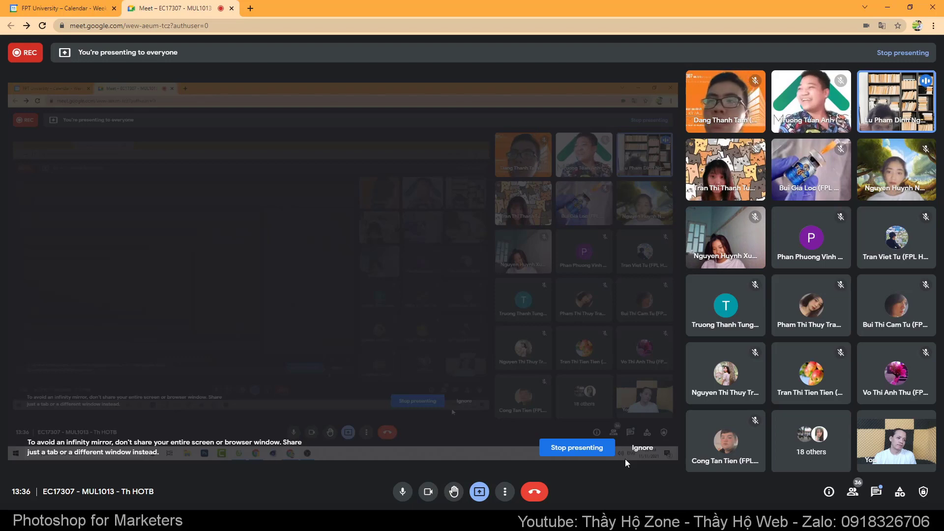
{"action": "key", "text": "alt+Tab"}
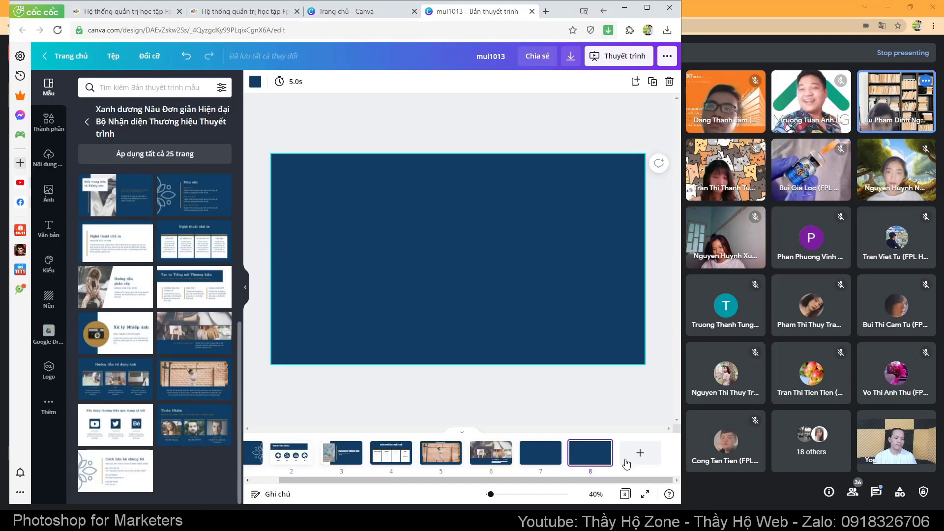
{"action": "mouse_move", "coordinate": [391, 453]}
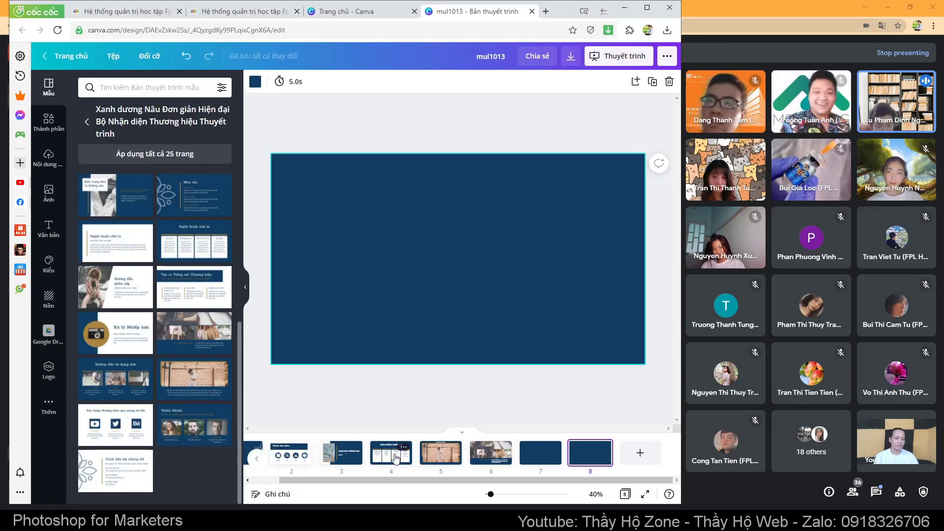
- Review the SẢN PHẨM THIẾT KẾ slide, then the banner and bag-photo slides 5 and 6
{"action": "left_click", "coordinate": [395, 457]}
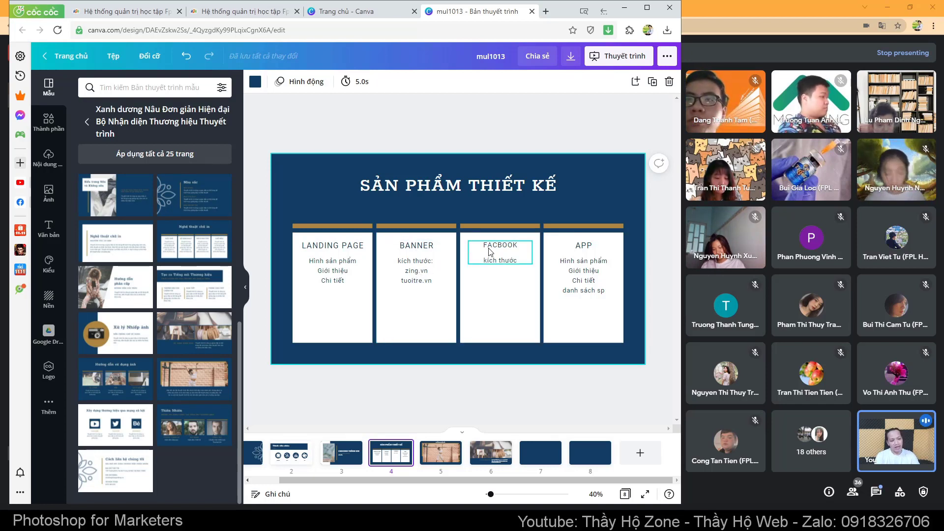
{"action": "left_click", "coordinate": [500, 258]}
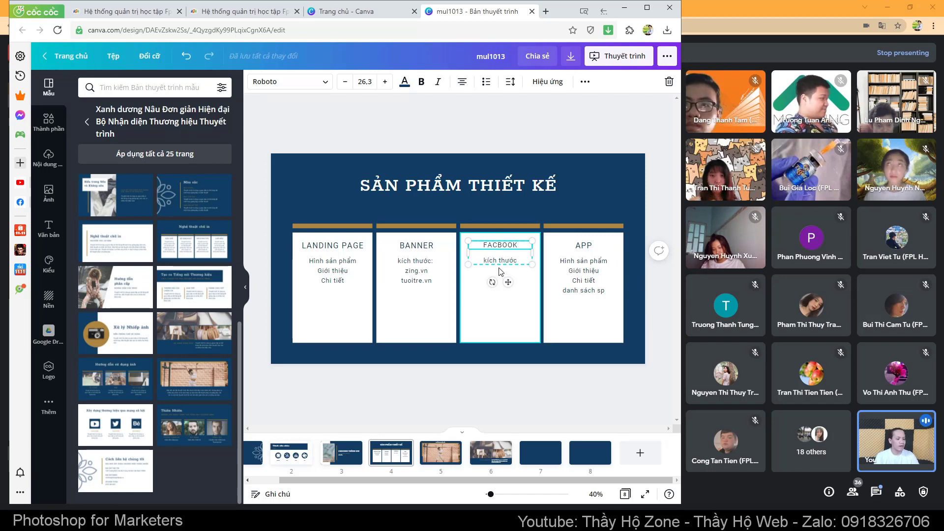
{"action": "left_click", "coordinate": [453, 462]}
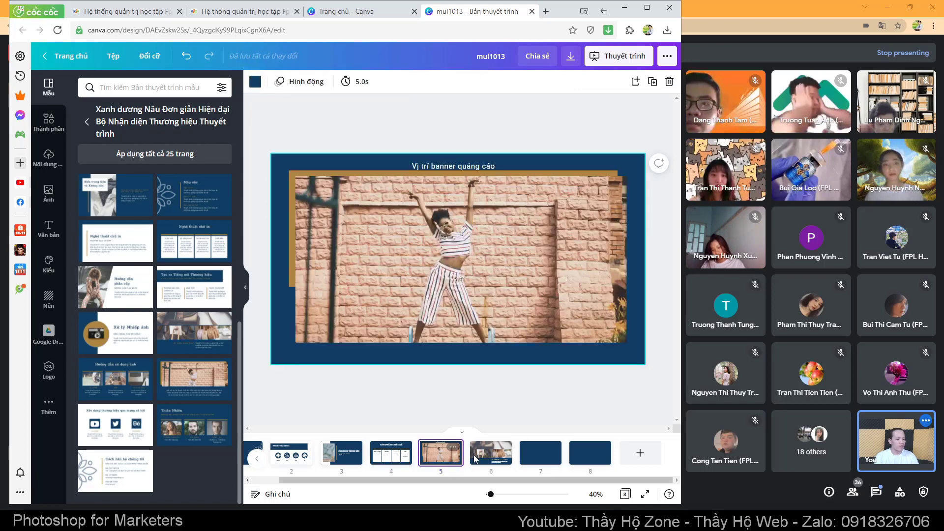
{"action": "left_click", "coordinate": [492, 458]}
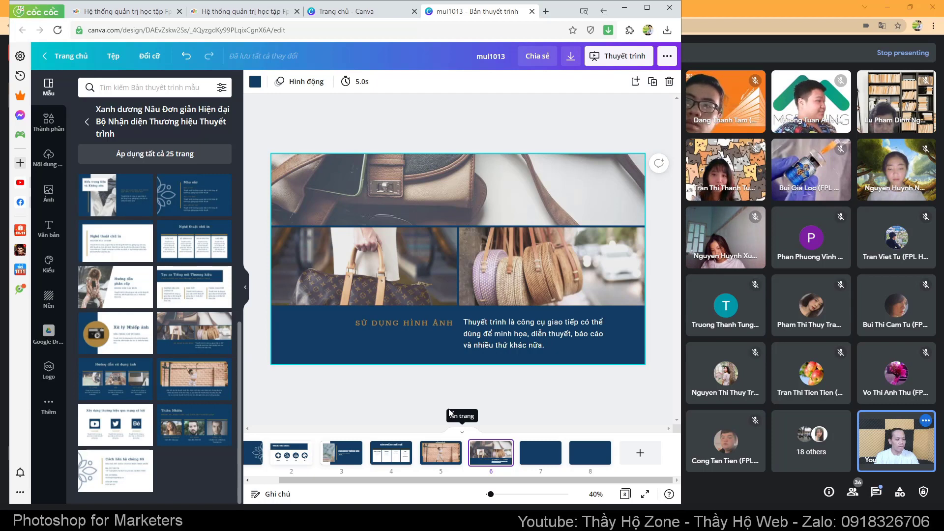
{"action": "left_click", "coordinate": [397, 467]}
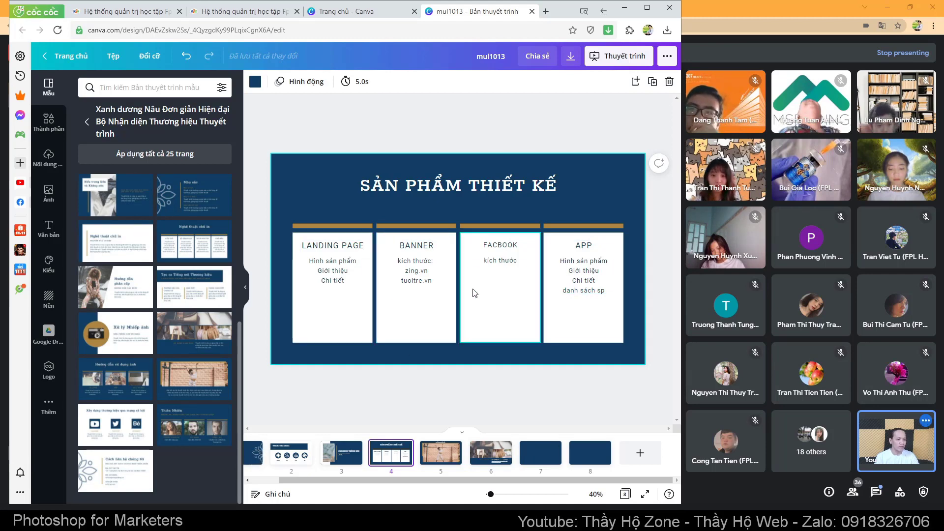
- View blank slides 7 and 8, then return to the SẢN PHẨM THIẾT KẾ slide
{"action": "scroll", "coordinate": [501, 334], "scroll_direction": "down", "scroll_amount": 2}
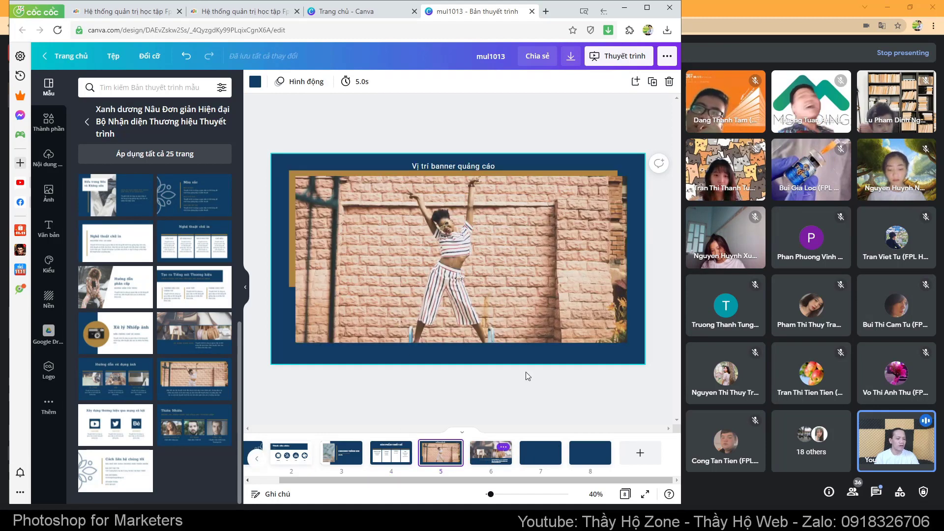
{"action": "scroll", "coordinate": [541, 461], "scroll_direction": "down", "scroll_amount": 1}
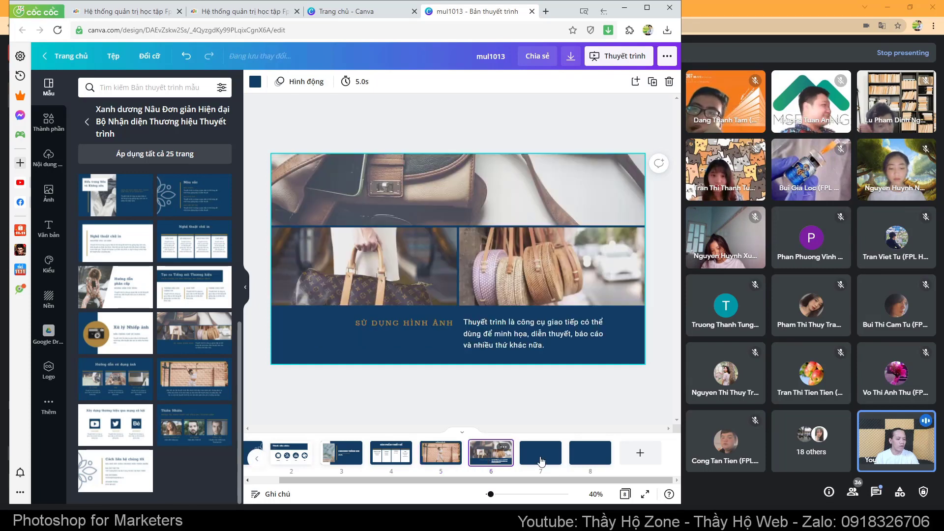
{"action": "left_click", "coordinate": [541, 457]}
{"action": "left_click", "coordinate": [591, 452]}
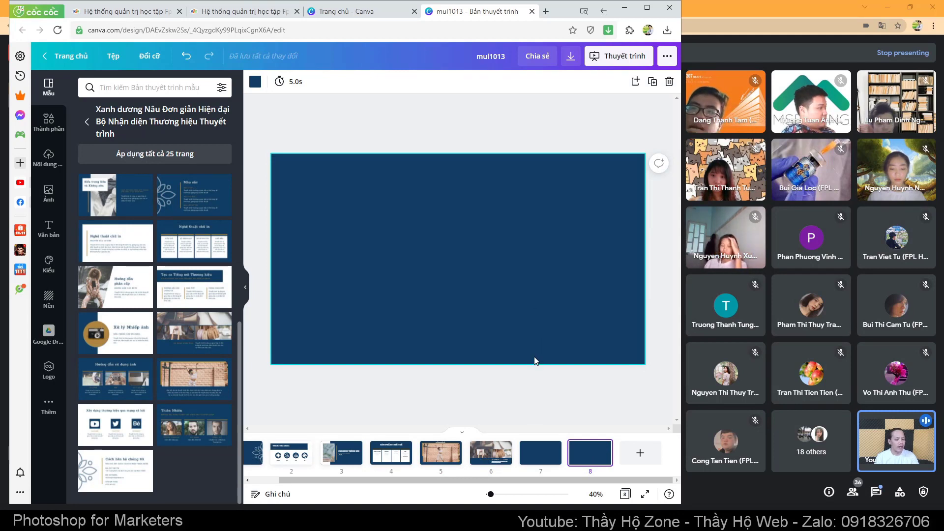
{"action": "mouse_move", "coordinate": [441, 453]}
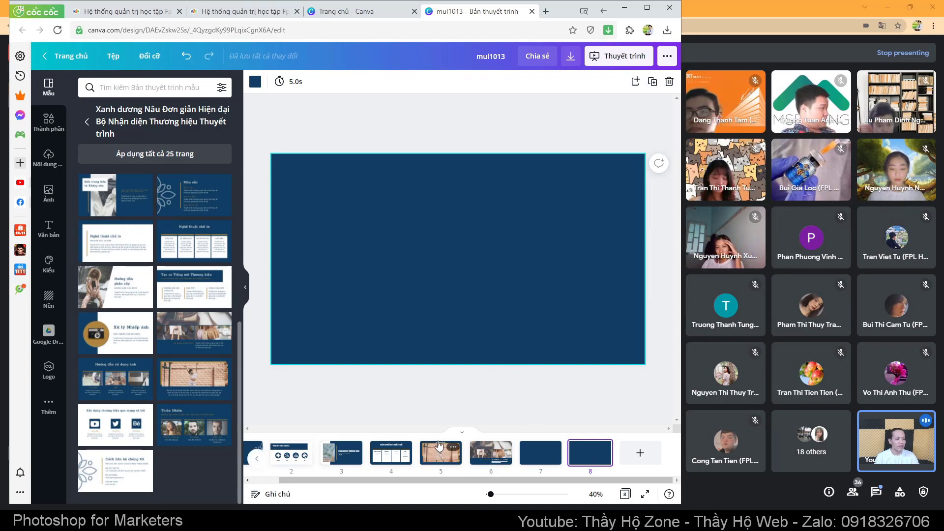
{"action": "left_click", "coordinate": [403, 460]}
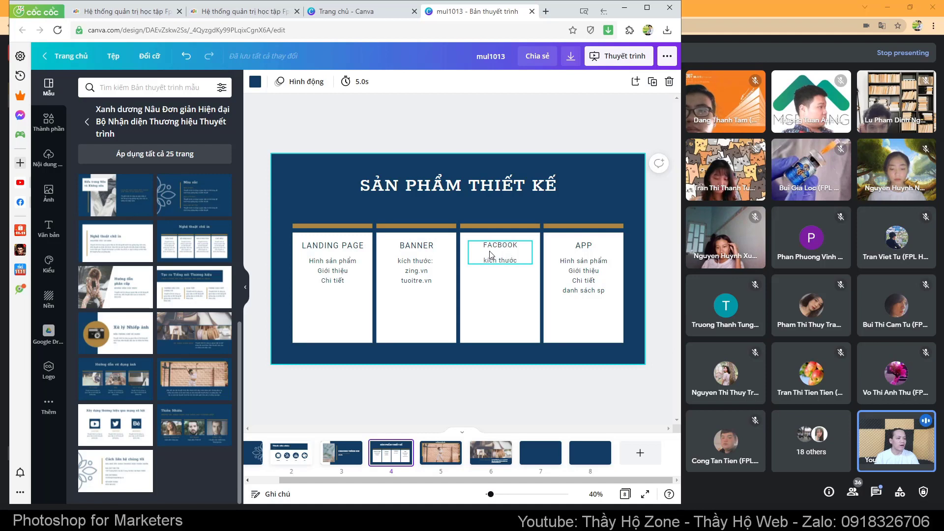
- Select the LANDING PAGE, BANNER, FACBOOK and APP columns, then go to the CHƯƠNG TRÌNH KM slide
{"action": "left_click", "coordinate": [527, 274]}
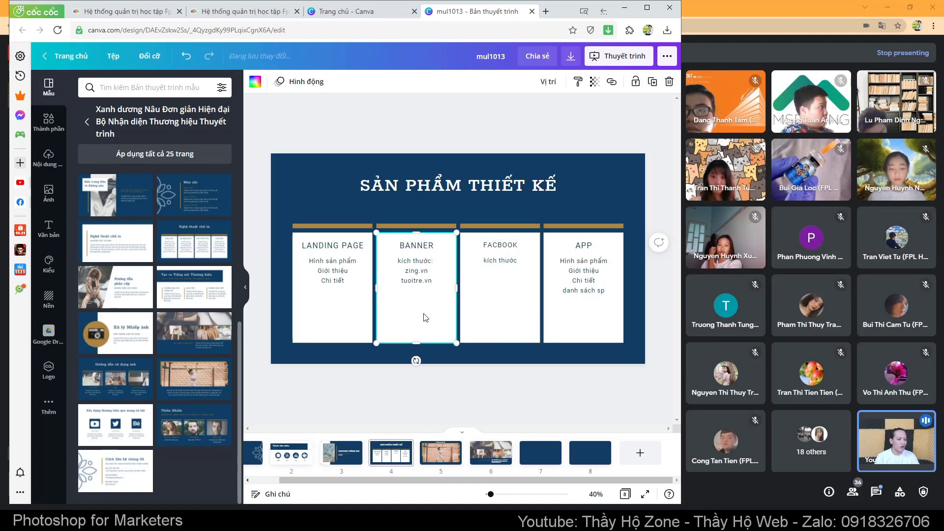
{"action": "left_click", "coordinate": [433, 315]}
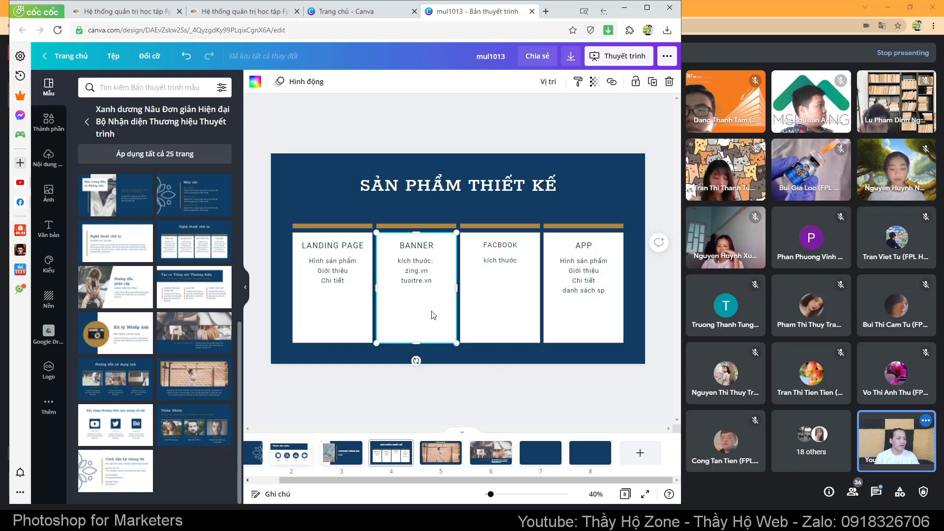
{"action": "left_click", "coordinate": [528, 312]}
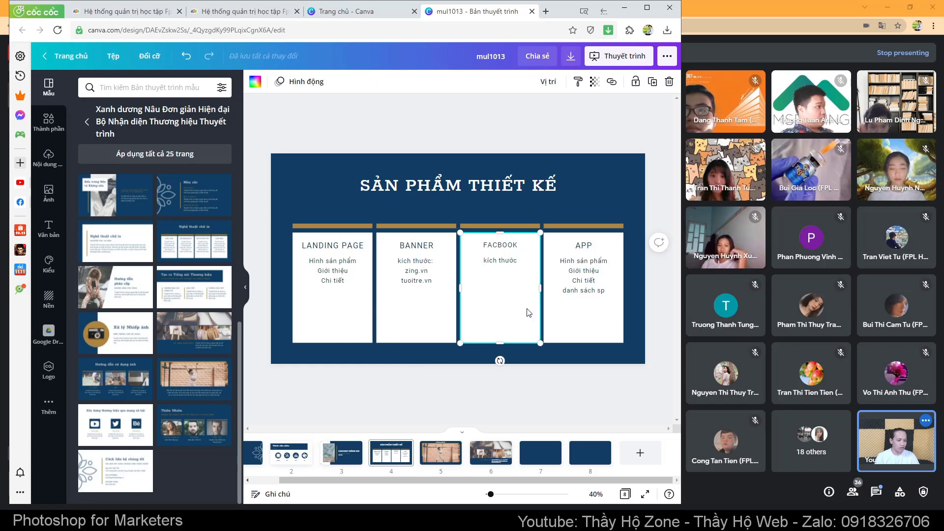
{"action": "left_click", "coordinate": [592, 318]}
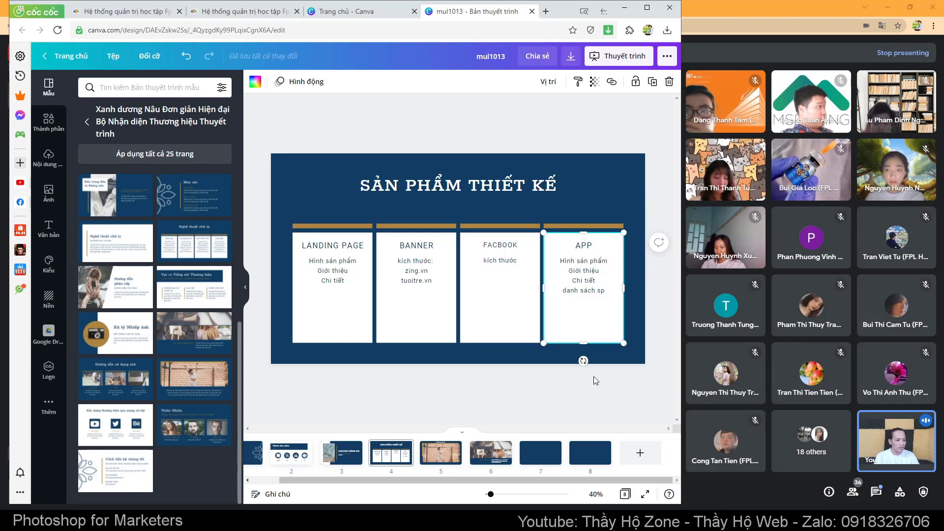
{"action": "left_click", "coordinate": [345, 302]}
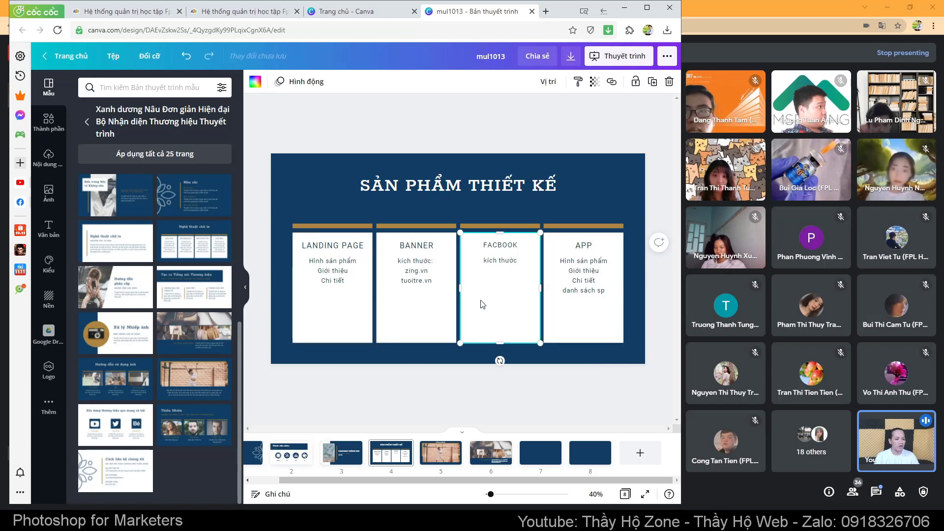
{"action": "left_click", "coordinate": [399, 311]}
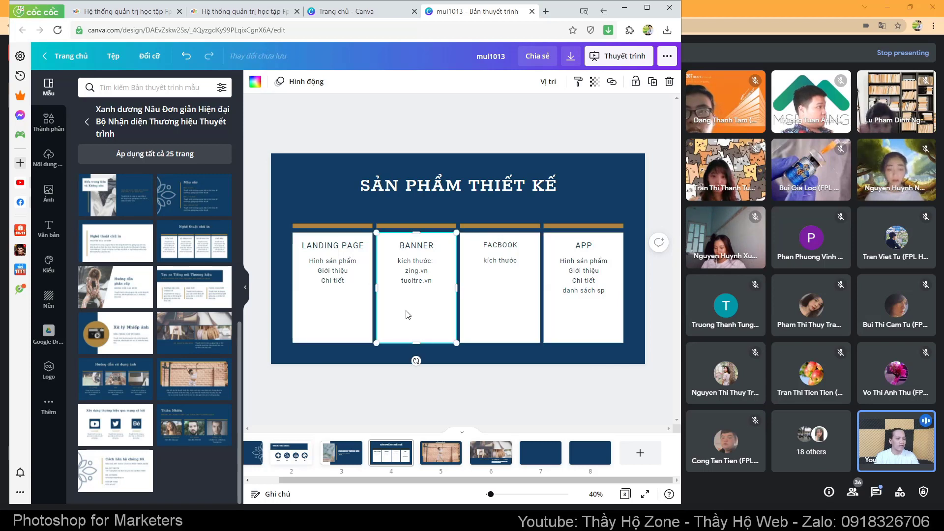
{"action": "left_click", "coordinate": [352, 319]}
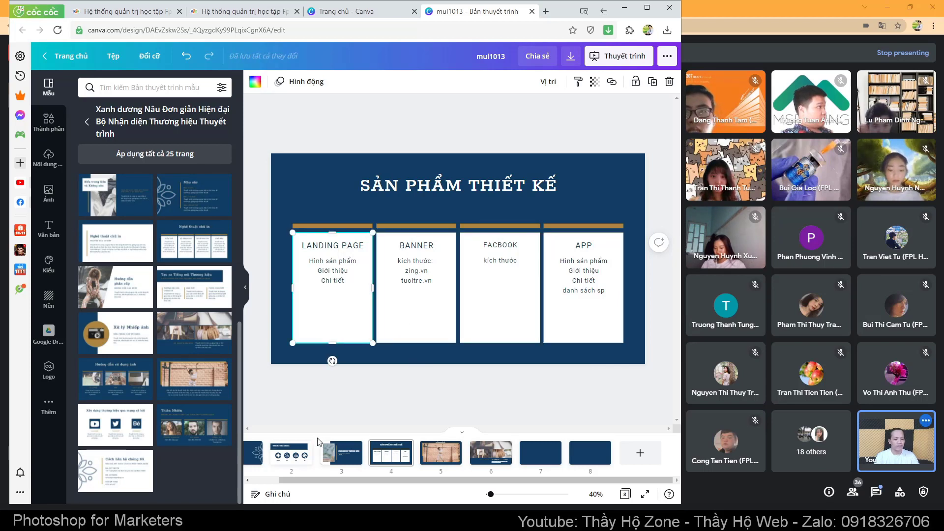
{"action": "left_click", "coordinate": [302, 458]}
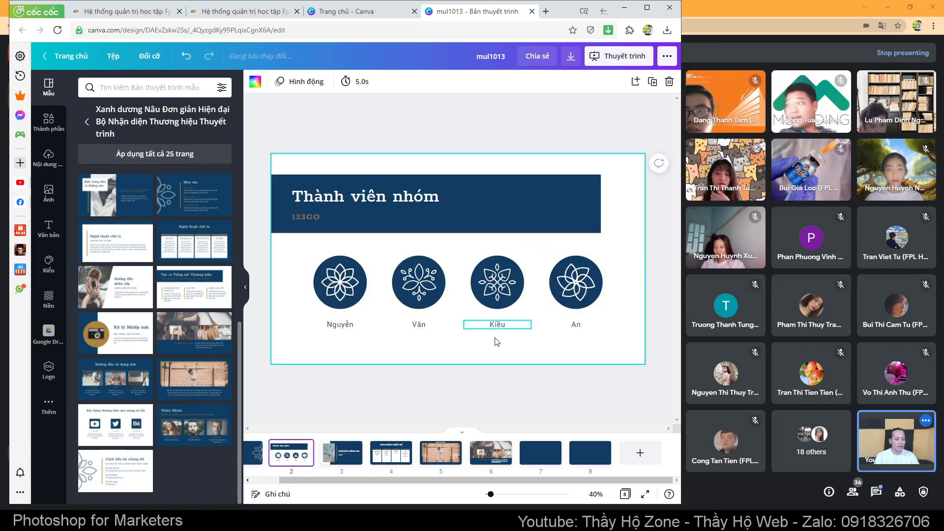
{"action": "left_click", "coordinate": [341, 453]}
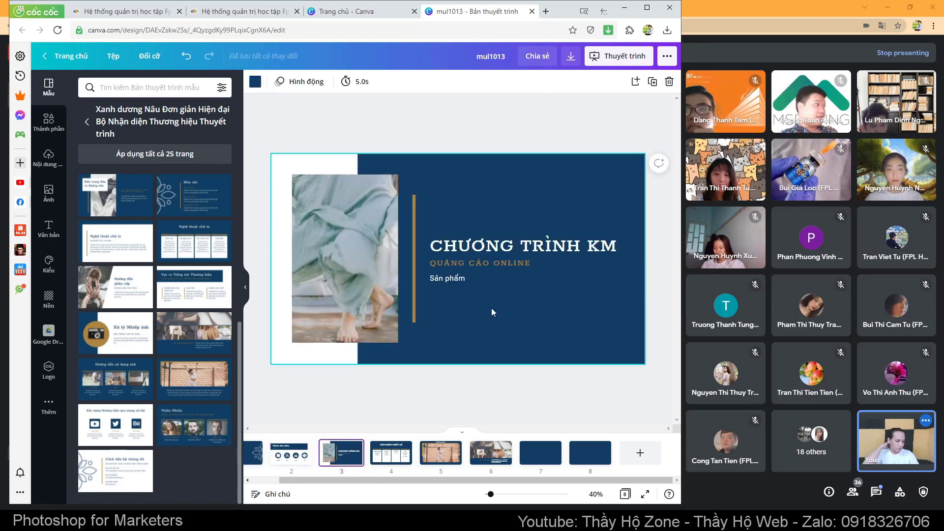
- Add 'Nhóm 1-2 người' and 'Nhóm 3-4 người: thực hiện 3,4,...' lines to the Sản phẩm text
{"action": "left_click", "coordinate": [455, 279]}
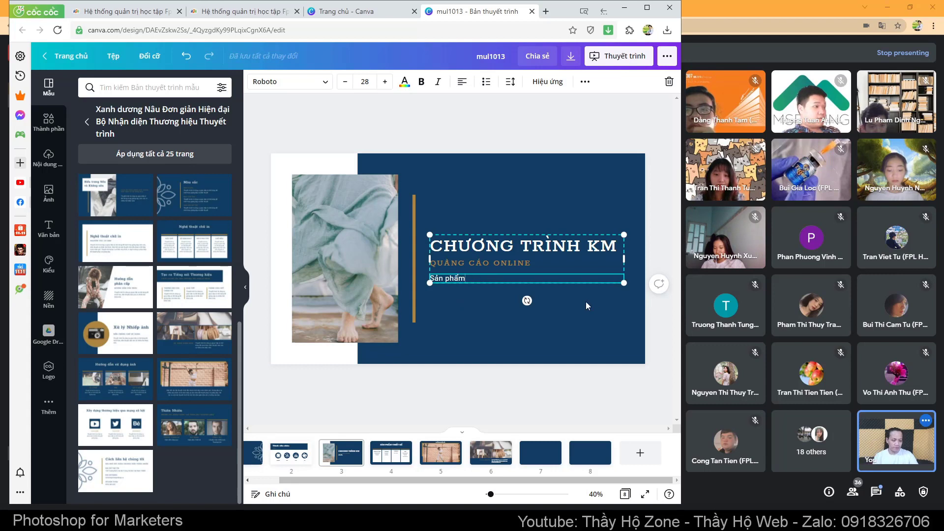
{"action": "type", "text": "Nhó"}
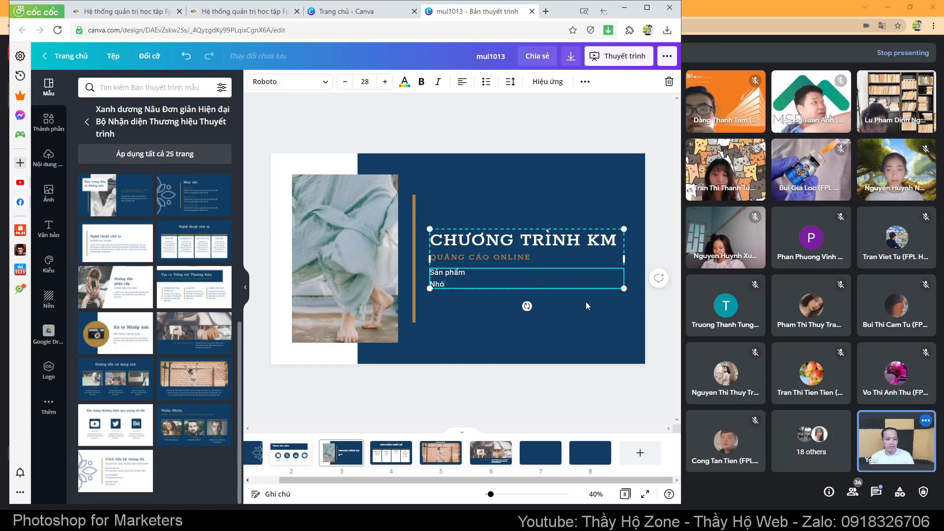
{"action": "type", "text": "m 1-2 "}
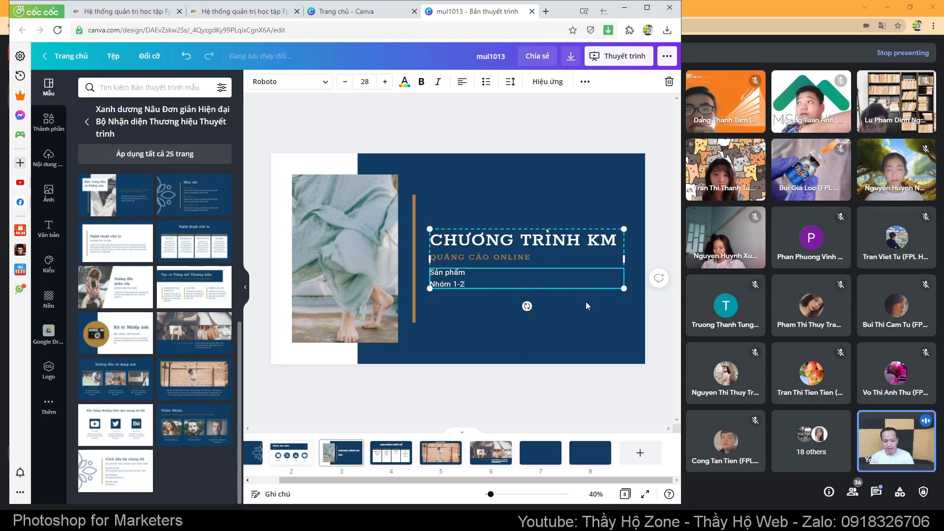
{"action": "type", "text": "người"}
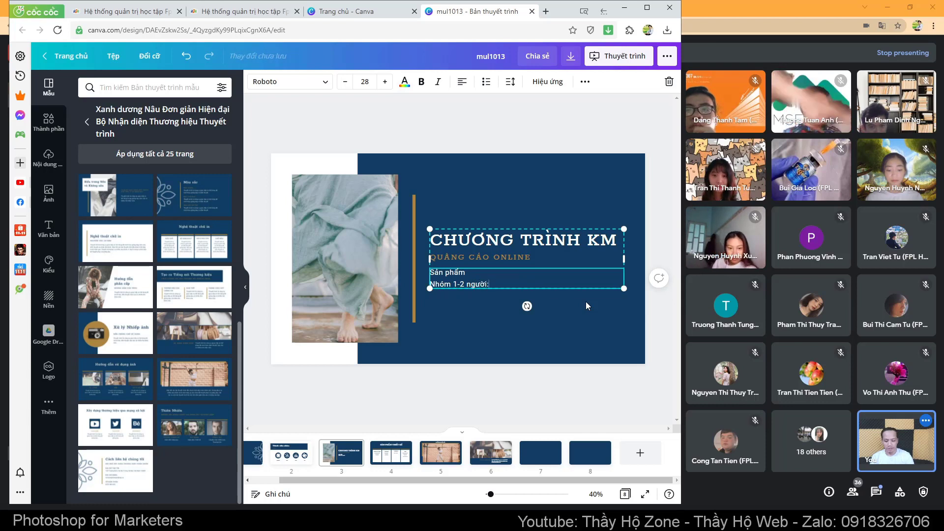
{"action": "type", "text": ": thực hiện"}
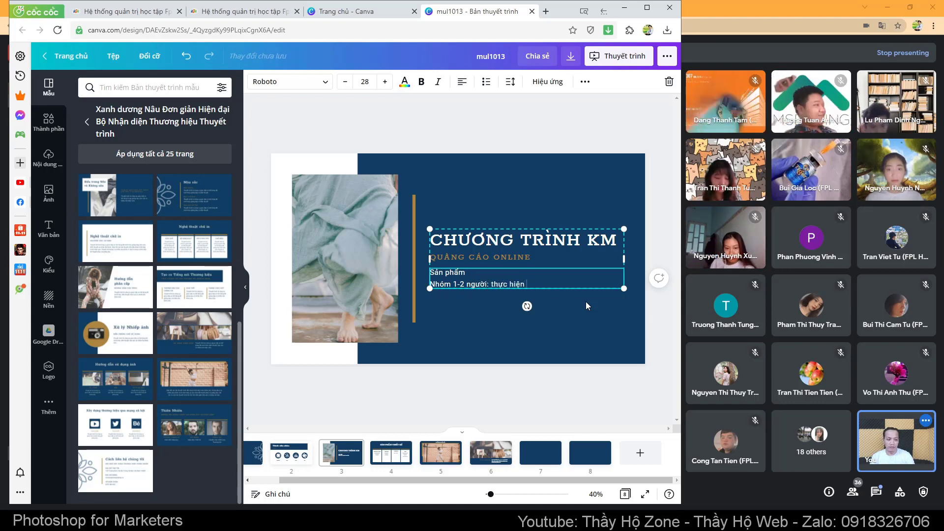
{"action": "type", "text": "1 & 2"}
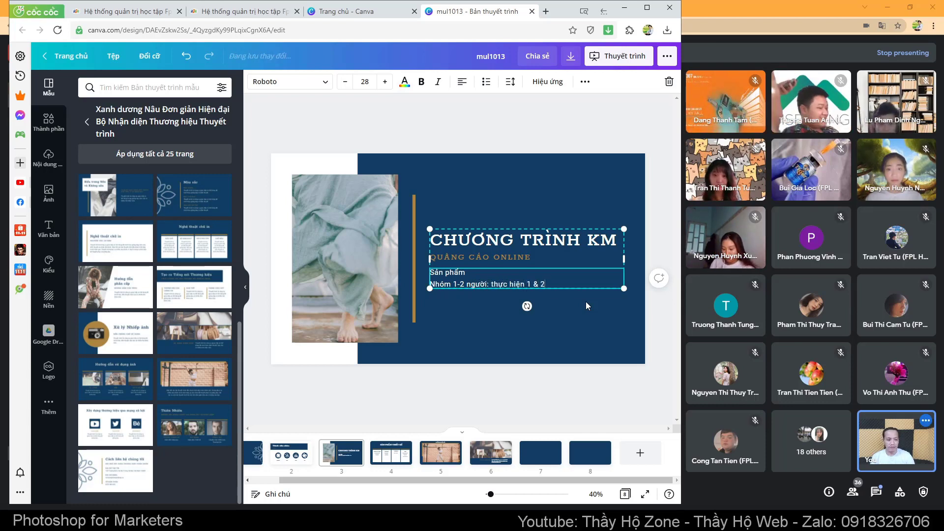
{"action": "key", "text": "Return"}
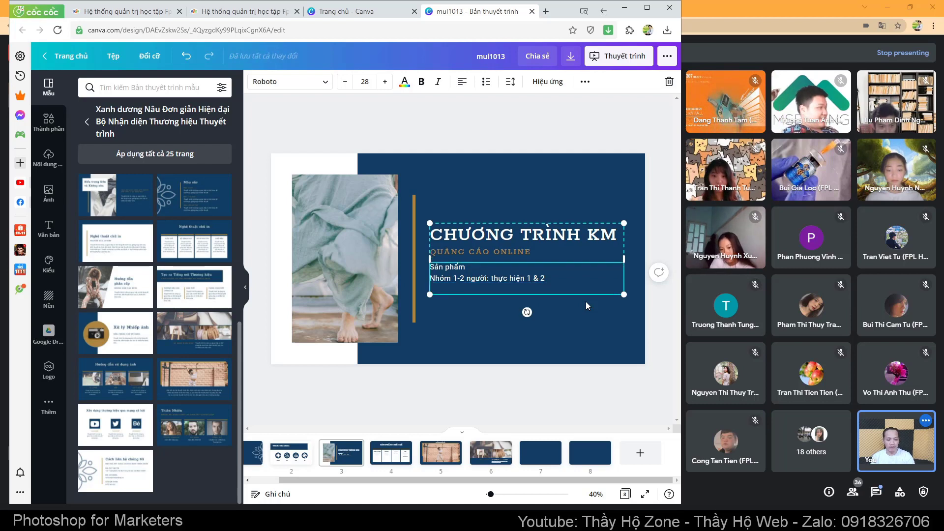
{"action": "type", "text": "Nhóm 3"}
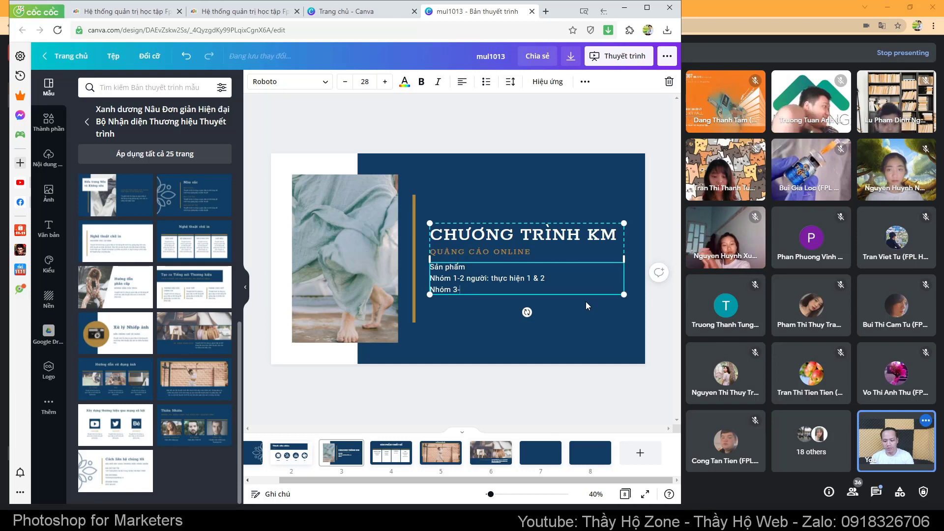
{"action": "type", "text": "-4 người"}
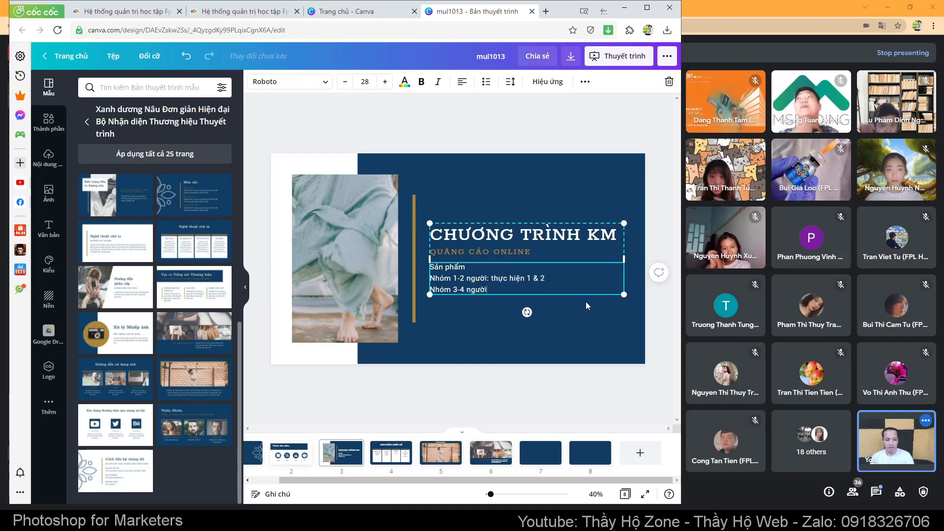
{"action": "type", "text": ": thực"}
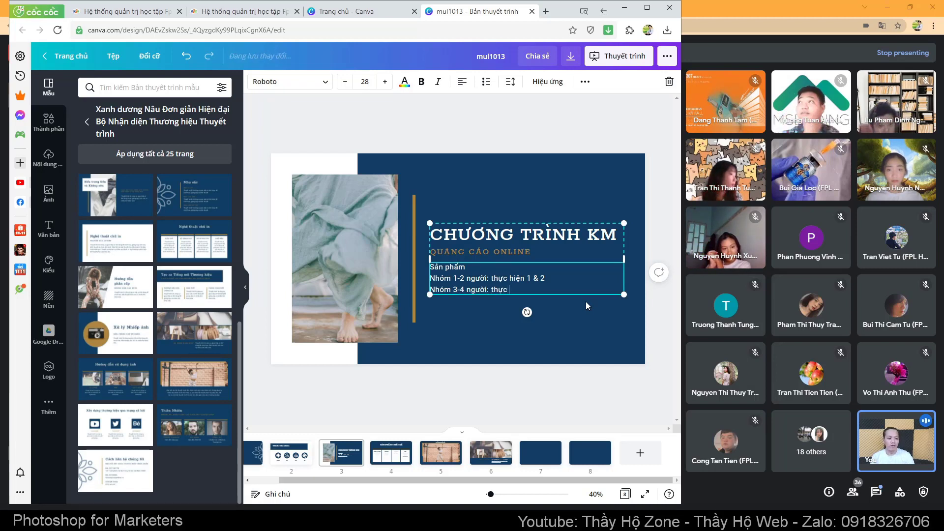
{"action": "type", "text": " hiện"}
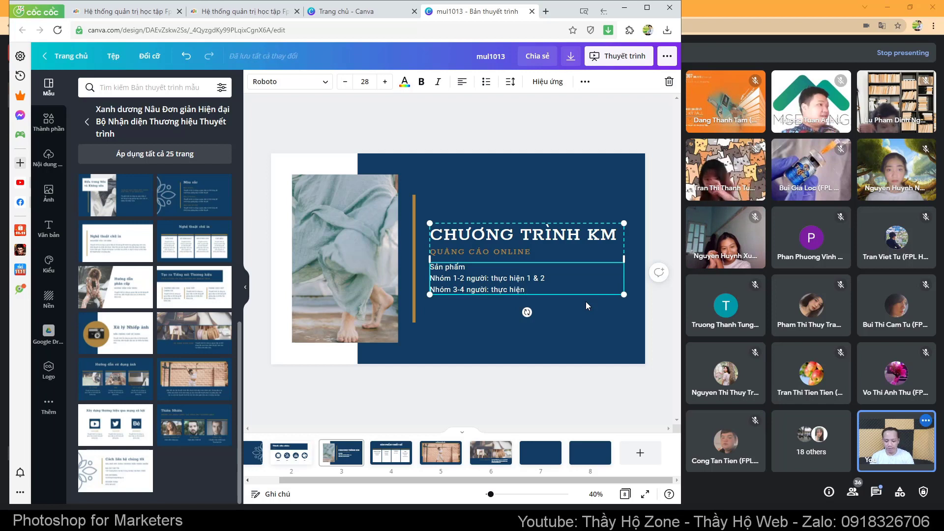
{"action": "type", "text": " 3,4,"}
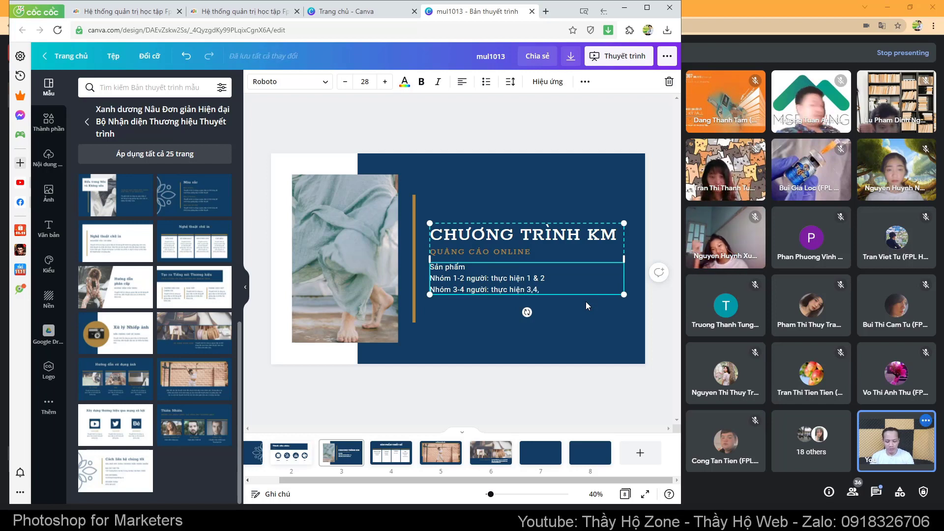
{"action": "type", "text": "..."}
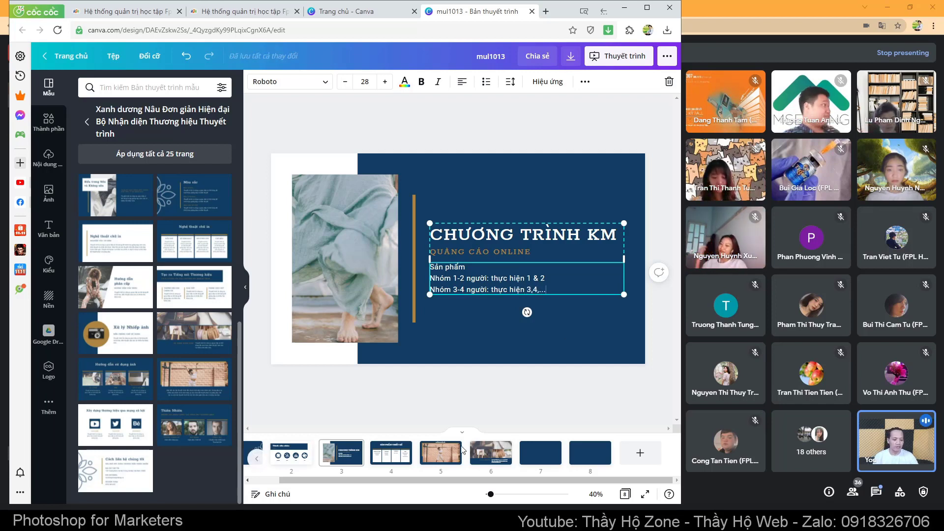
{"action": "left_click", "coordinate": [397, 458]}
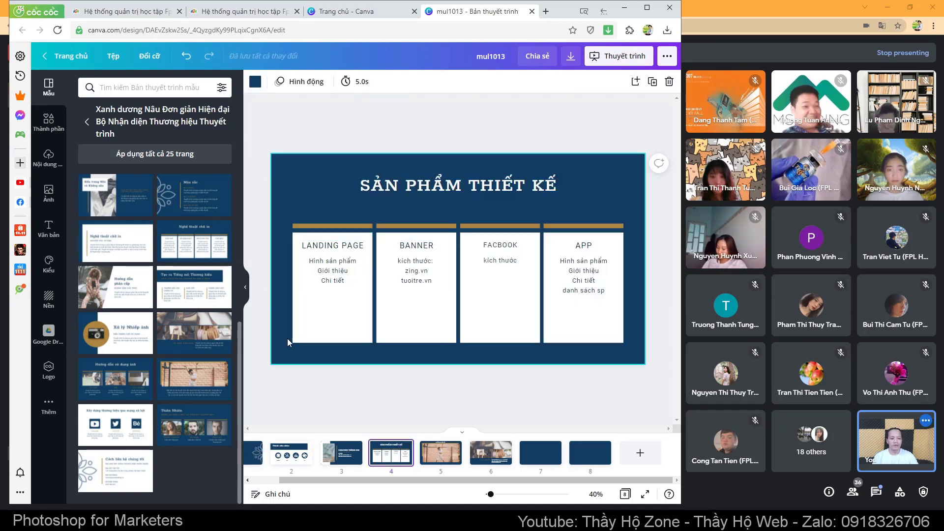
- Add the outlined ACTION text style as a large '1', sized to fit the Landing Page column
{"action": "left_click", "coordinate": [49, 228]}
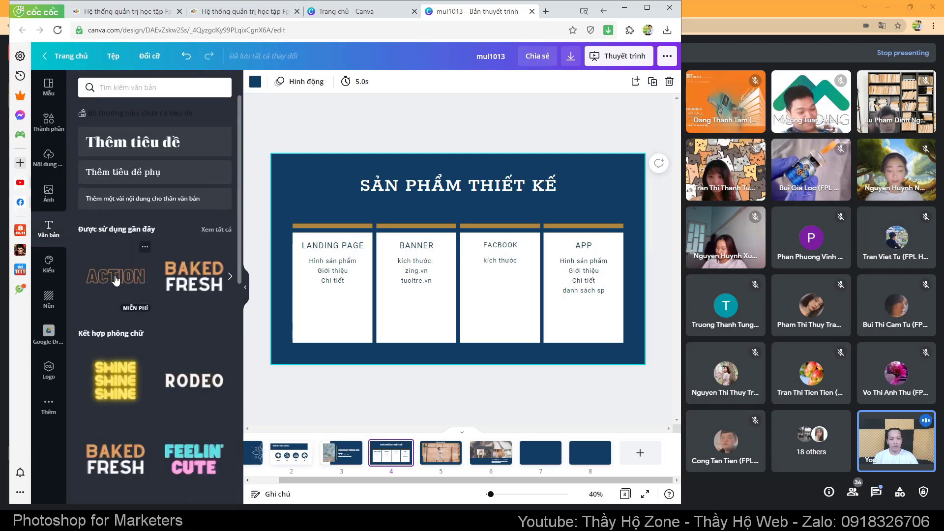
{"action": "left_click_drag", "start_coordinate": [114, 280], "coordinate": [331, 316]}
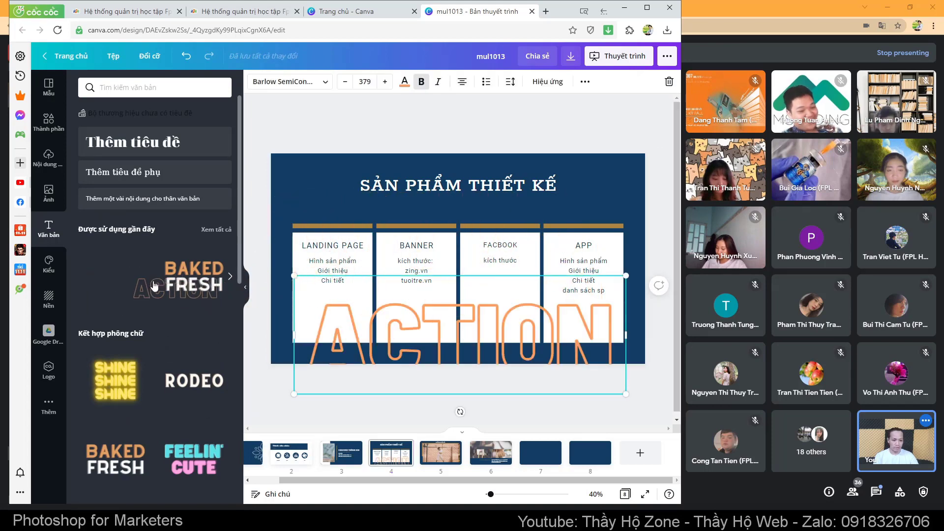
{"action": "double_click", "coordinate": [357, 335]}
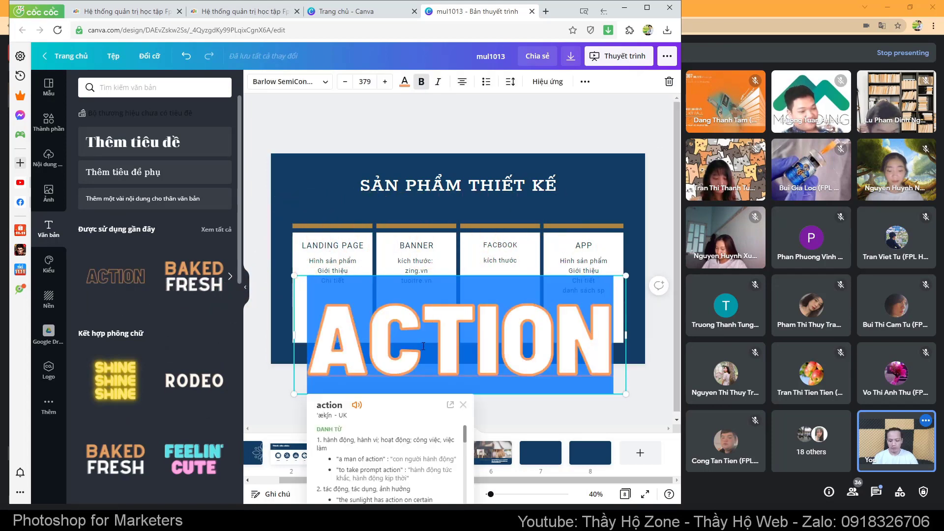
{"action": "type", "text": "1"}
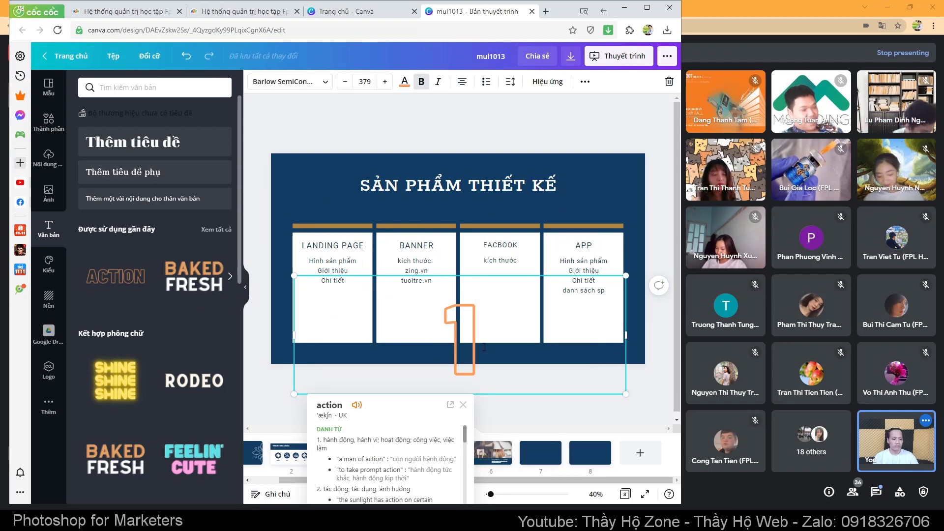
{"action": "left_click_drag", "start_coordinate": [626, 394], "coordinate": [390, 344]}
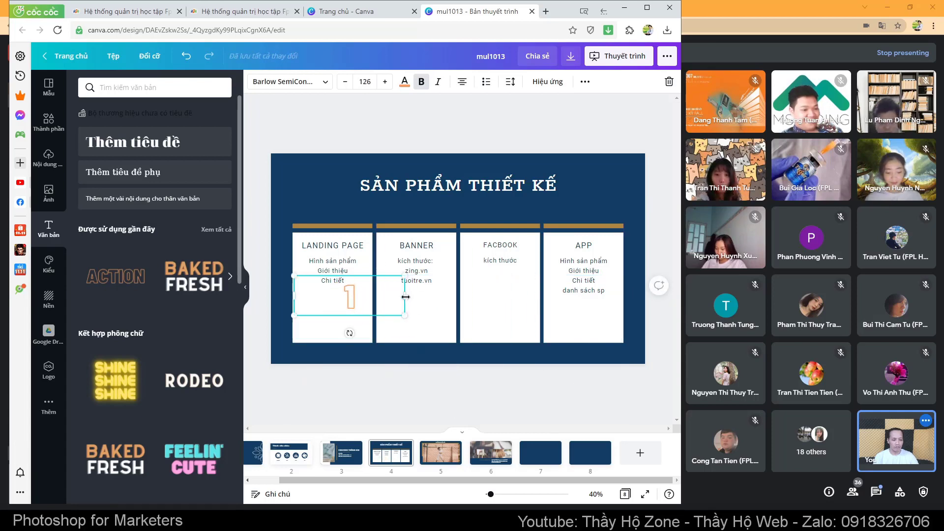
{"action": "mouse_move", "coordinate": [406, 297]}
{"action": "left_mouse_down"}
{"action": "mouse_move", "coordinate": [353, 297]}
{"action": "mouse_move", "coordinate": [372, 329]}
{"action": "left_mouse_up"}
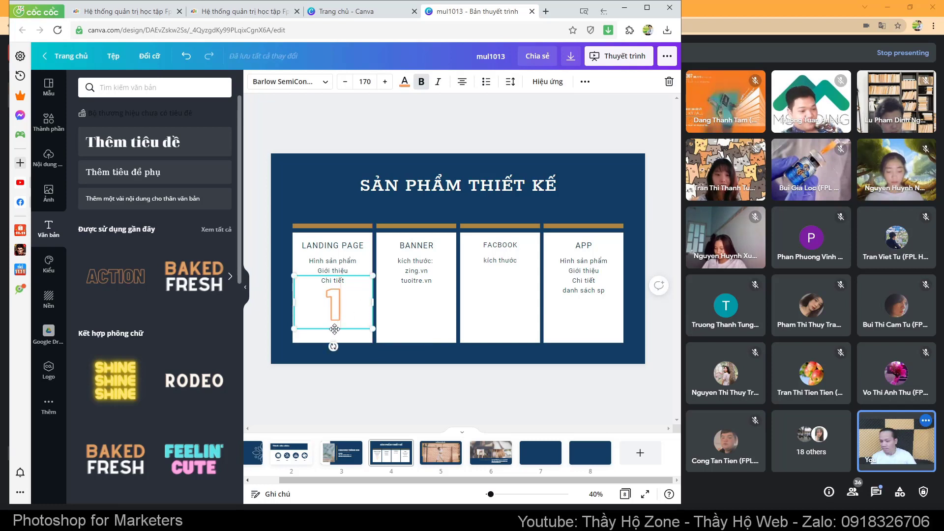
{"action": "left_click_drag", "start_coordinate": [334, 331], "coordinate": [335, 346]}
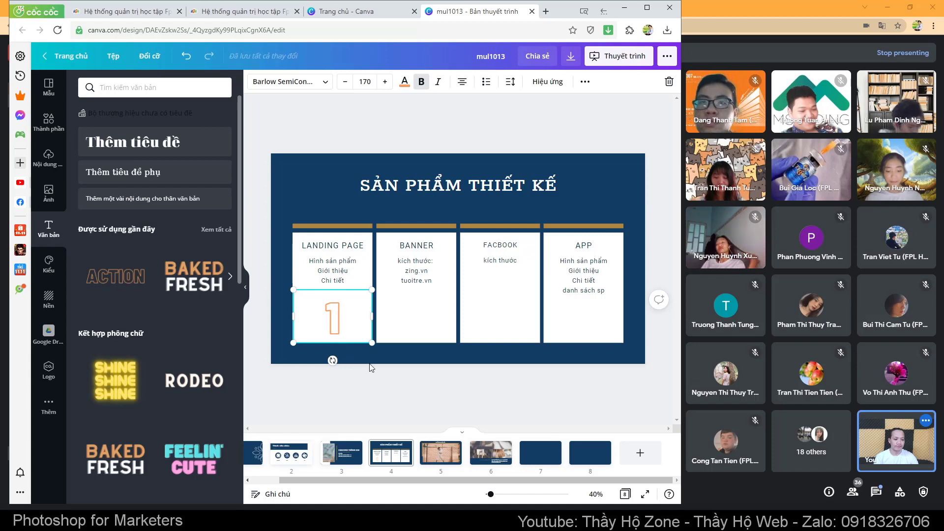
- Copy the outlined 1 into the Banner column and change it to 2
{"action": "left_click", "coordinate": [349, 348]}
{"action": "left_click", "coordinate": [339, 338]}
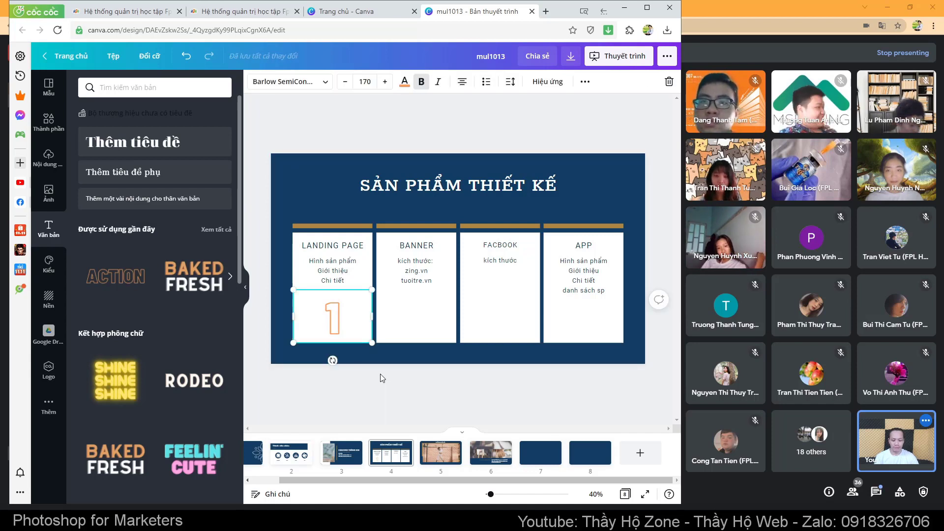
{"action": "key", "text": "Delete"}
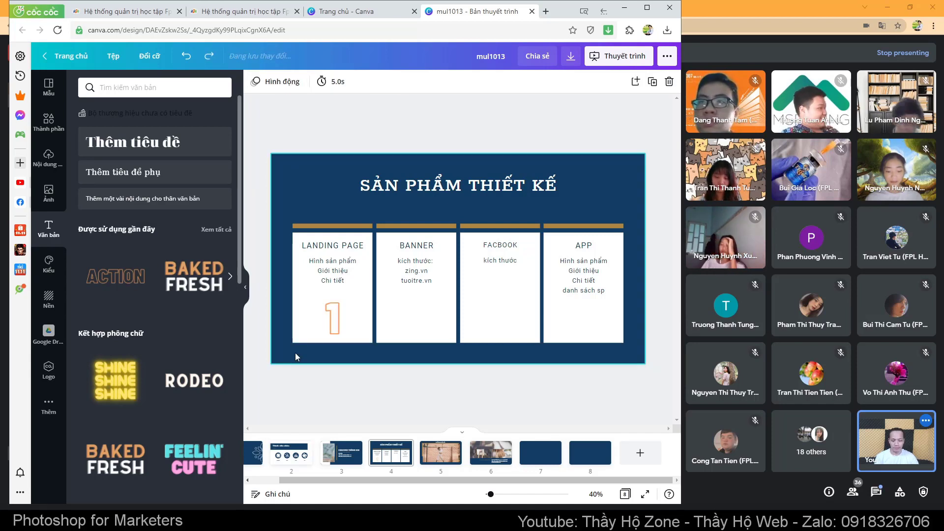
{"action": "left_click", "coordinate": [340, 339]}
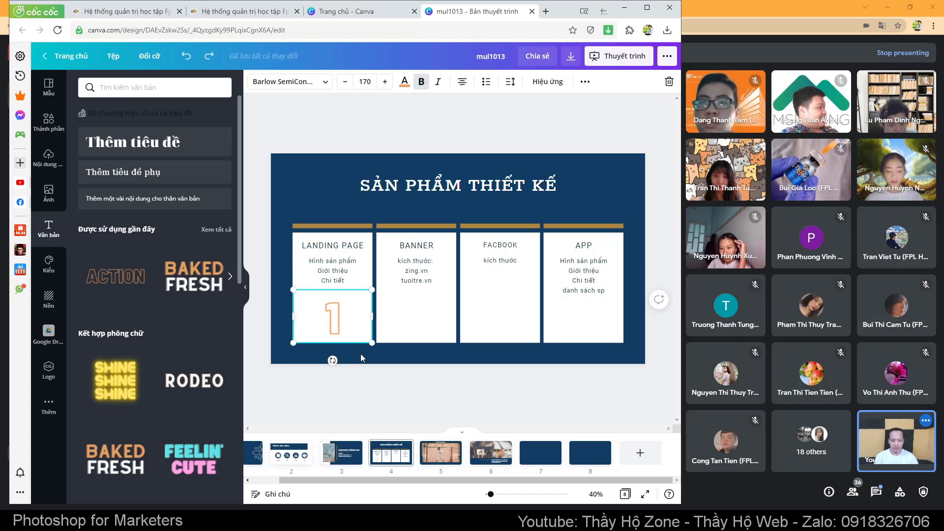
{"action": "left_click_drag", "start_coordinate": [347, 341], "coordinate": [430, 343]}
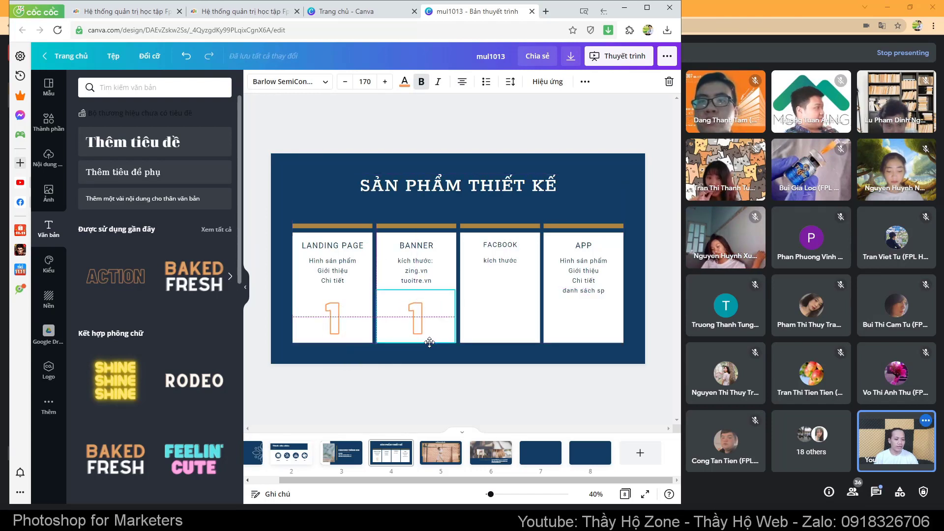
{"action": "double_click", "coordinate": [419, 325]}
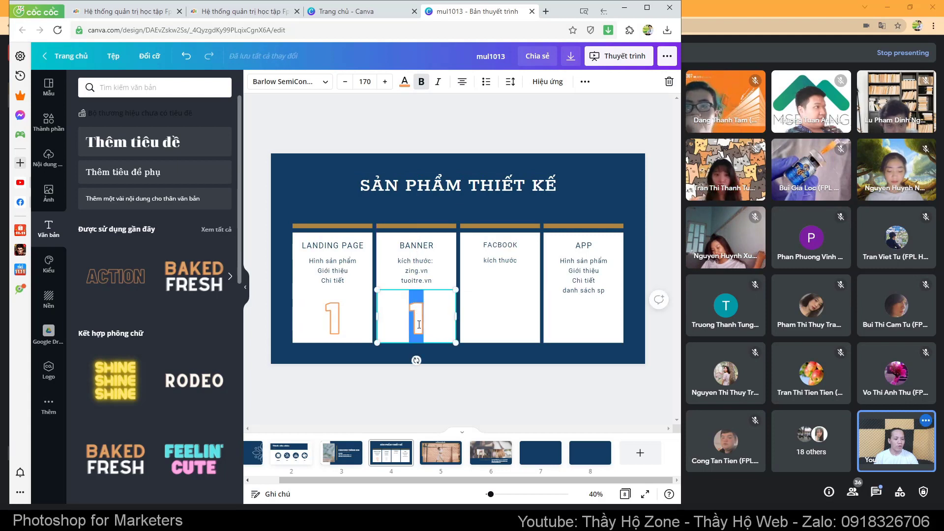
{"action": "type", "text": "2"}
- Duplicate the 2 into the FACBOOK column and change it to 3
{"action": "left_click", "coordinate": [436, 343]}
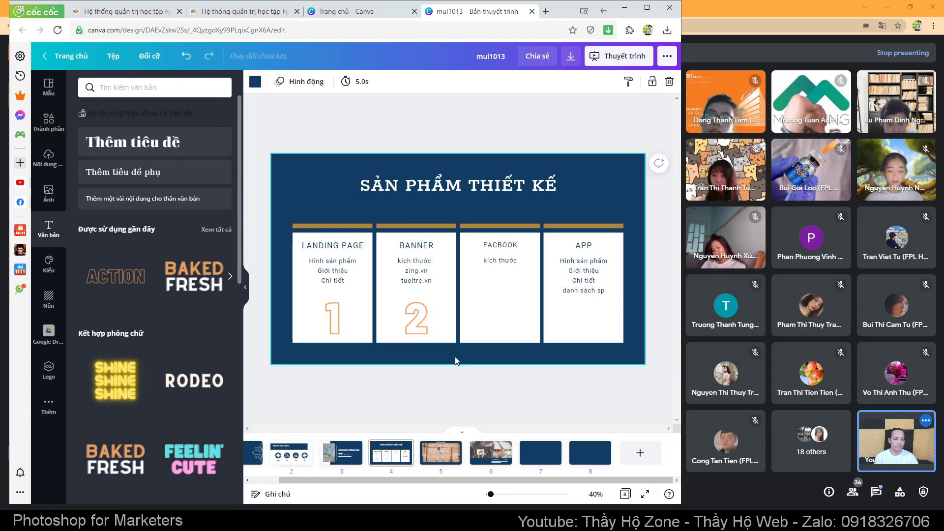
{"action": "left_click", "coordinate": [436, 343]}
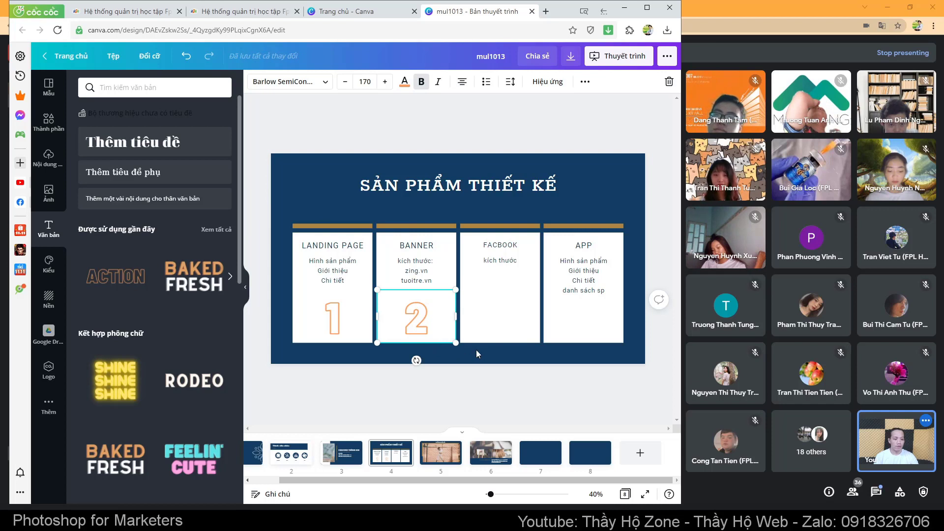
{"action": "key", "text": "ctrl+d"}
{"action": "left_click_drag", "start_coordinate": [432, 346], "coordinate": [510, 344]}
{"action": "double_click", "coordinate": [503, 334]}
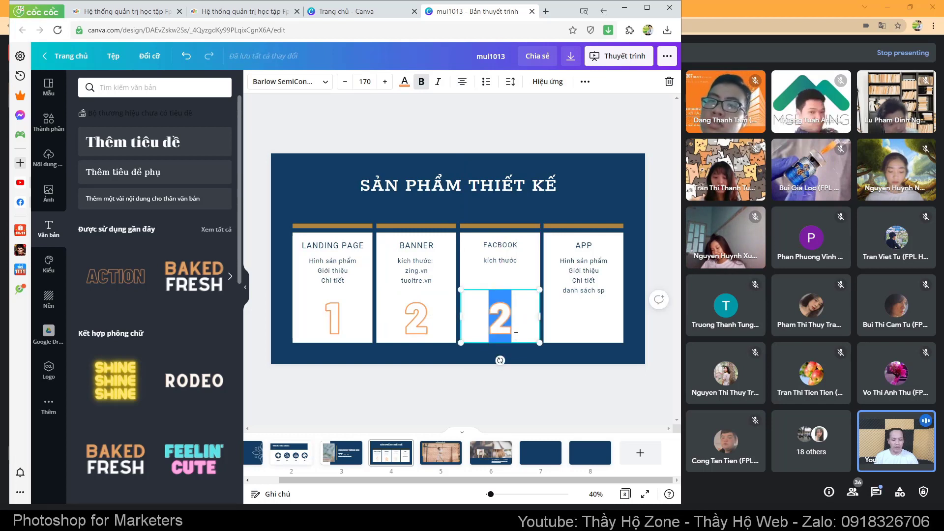
{"action": "type", "text": "3"}
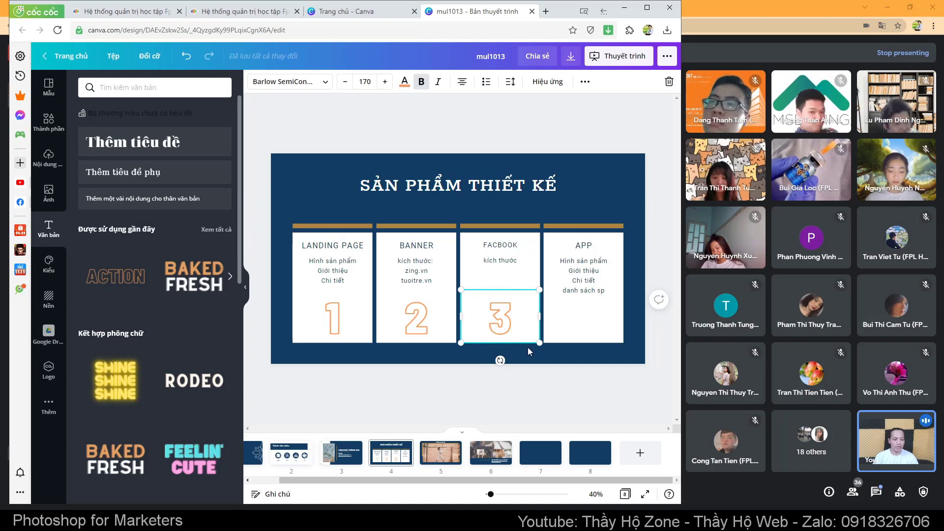
- Duplicate the 3 into the APP column and change it to 4
{"action": "left_click", "coordinate": [525, 343]}
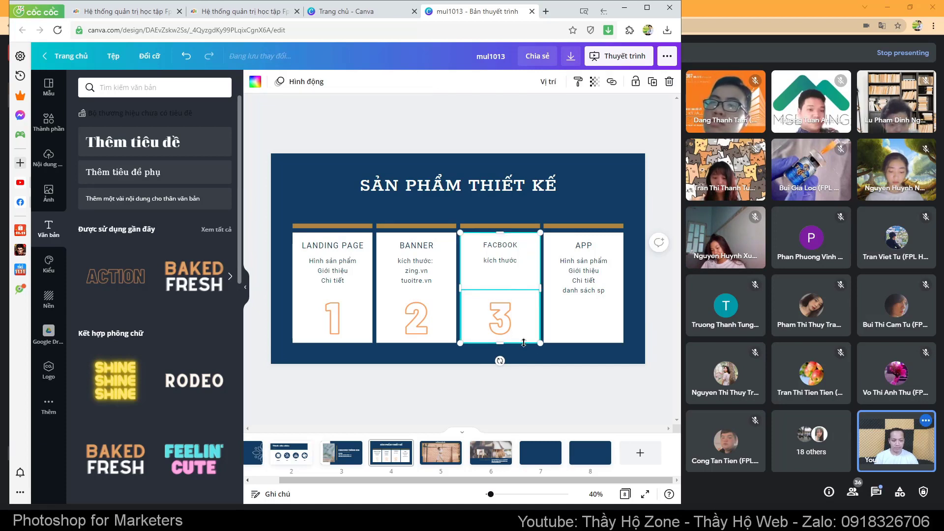
{"action": "left_click", "coordinate": [566, 368]}
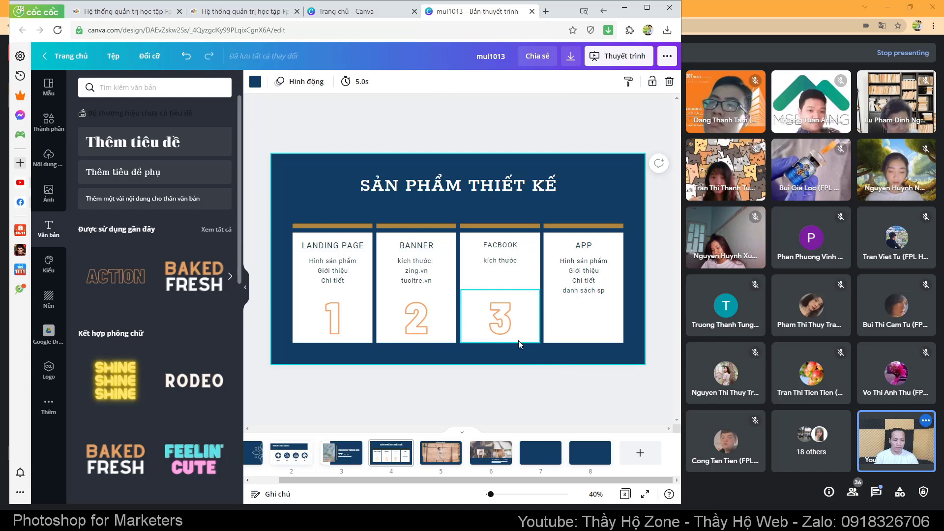
{"action": "left_click", "coordinate": [519, 342]}
{"action": "key", "text": "ctrl+d"}
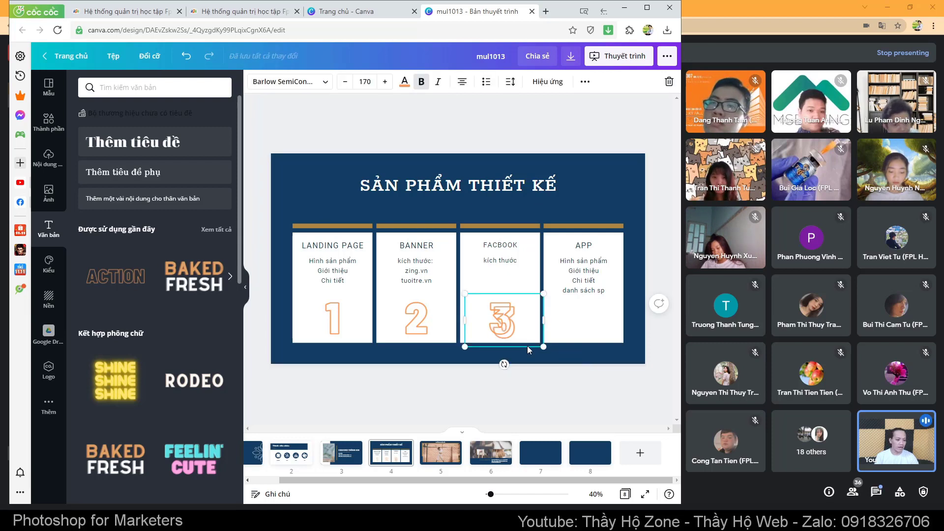
{"action": "left_click_drag", "start_coordinate": [519, 347], "coordinate": [597, 344]}
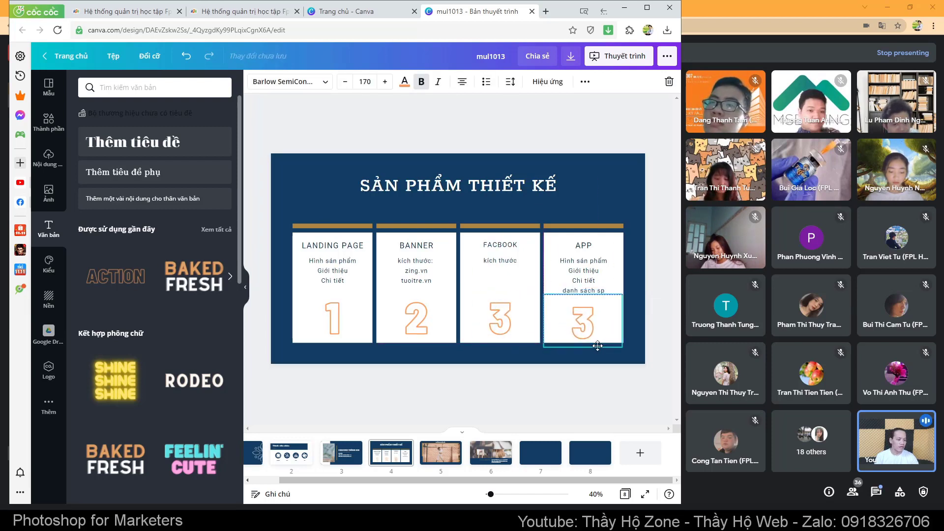
{"action": "double_click", "coordinate": [587, 328]}
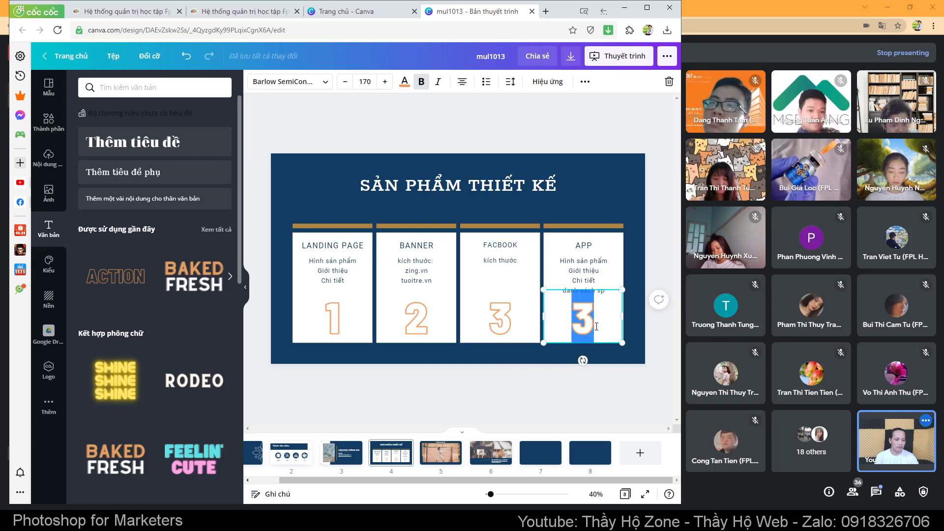
{"action": "type", "text": "4"}
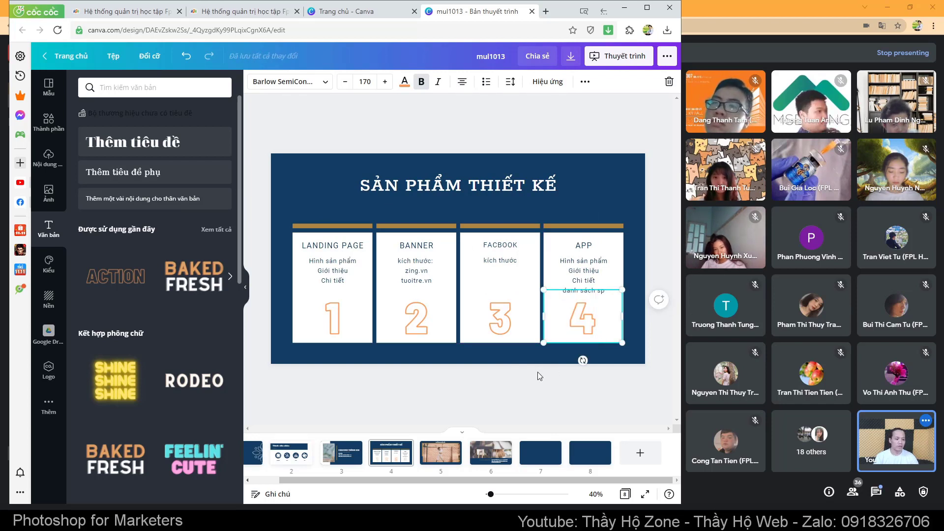
{"action": "left_click", "coordinate": [475, 374]}
- Delete both Nhóm group-size lines from slide 3's body, leaving only 'Sản phẩm'
{"action": "left_click", "coordinate": [292, 453]}
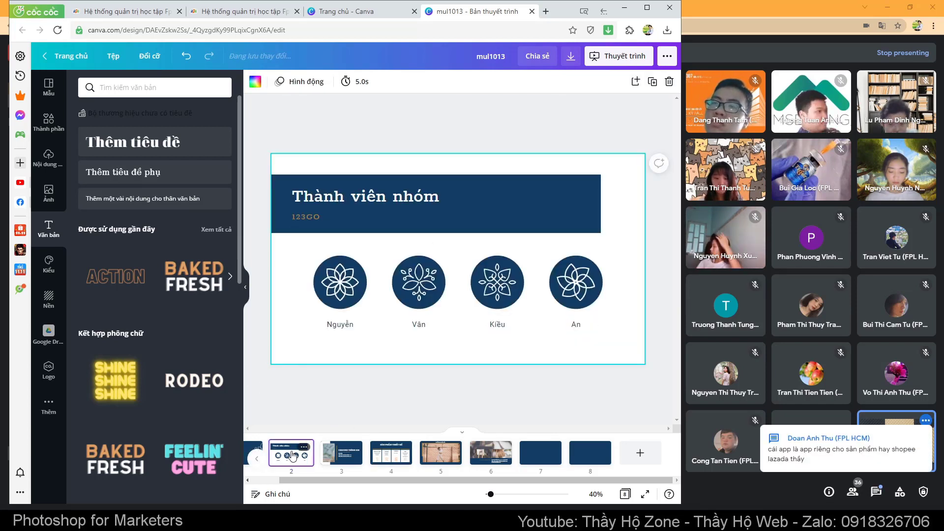
{"action": "left_click", "coordinate": [341, 452]}
{"action": "left_click", "coordinate": [464, 290]}
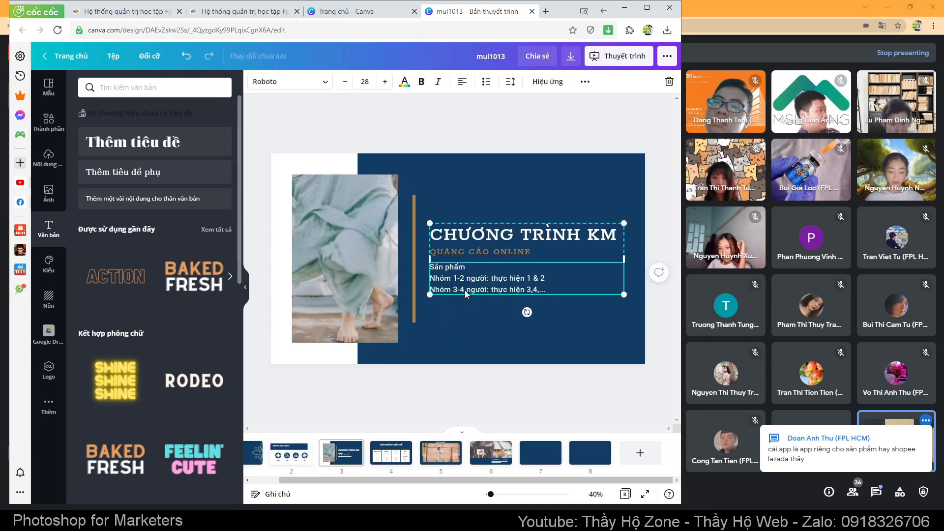
{"action": "left_click", "coordinate": [555, 291]}
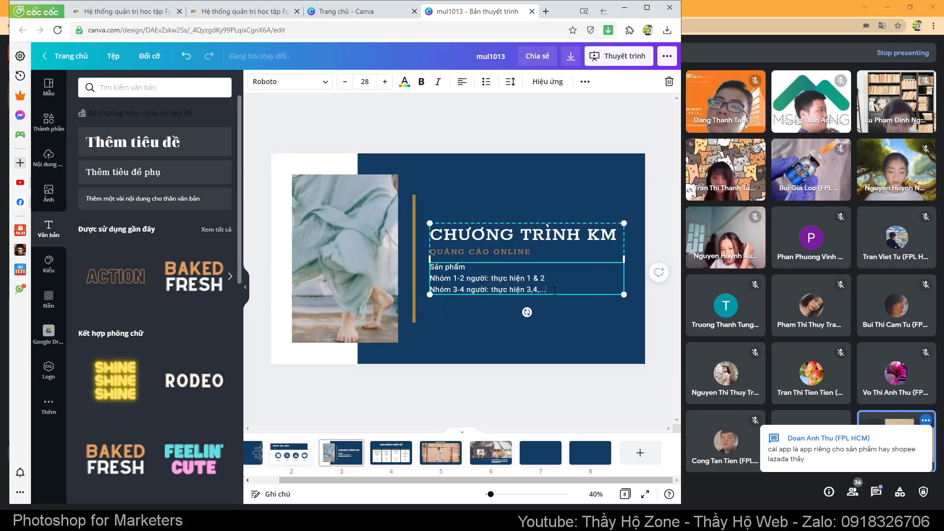
{"action": "left_click", "coordinate": [406, 277]}
{"action": "left_click", "coordinate": [468, 278]}
{"action": "double_click", "coordinate": [467, 278]}
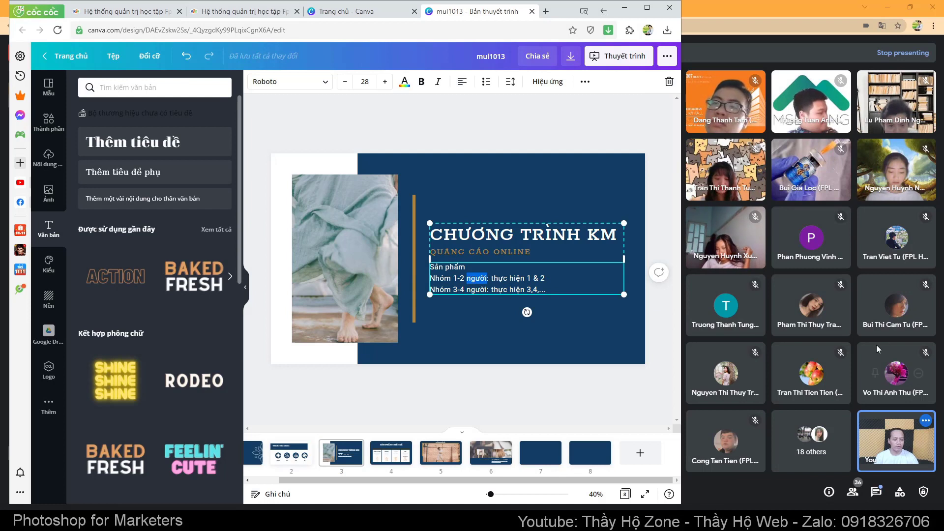
{"action": "left_click_drag", "start_coordinate": [430, 278], "coordinate": [546, 290]}
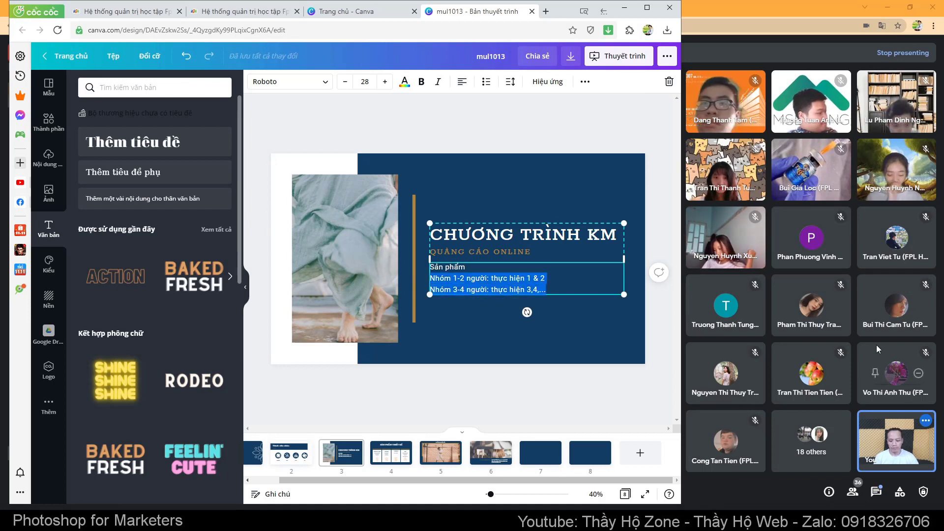
{"action": "key", "text": "BackSpace"}
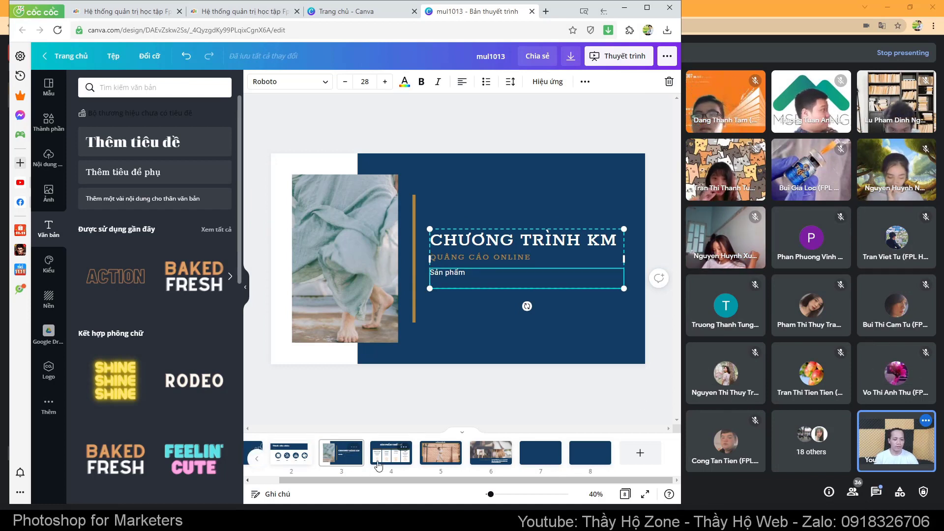
{"action": "left_click", "coordinate": [379, 465]}
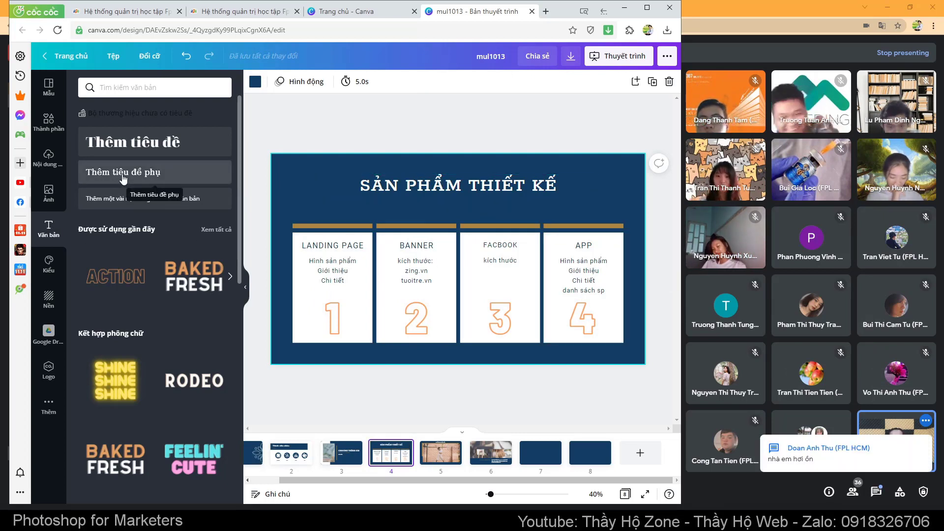
- Paste the two group-size lines into a new body text box, widened and centred under the title
{"action": "left_click", "coordinate": [147, 199]}
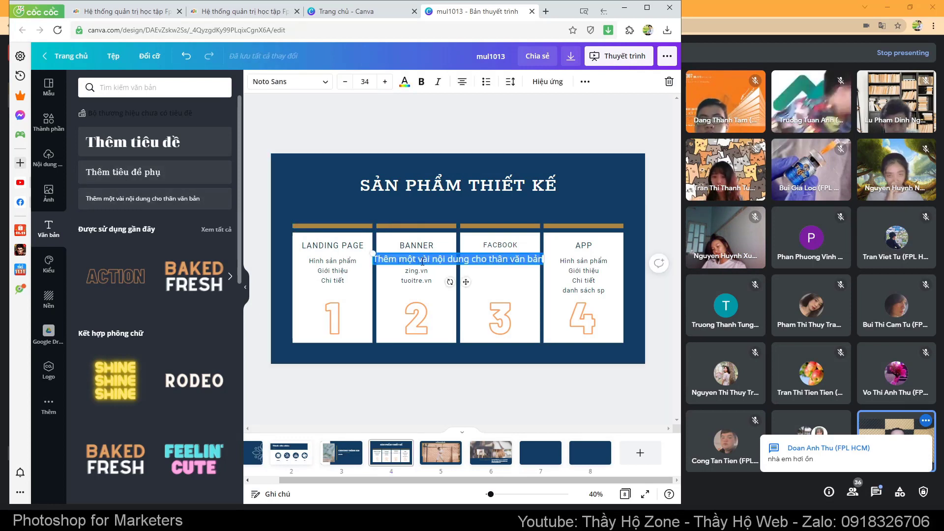
{"action": "type", "text": "Nhóm 1-2 người thực hiện 1 & 2 Nhóm 3-4 người thực hiện 3,4,..."}
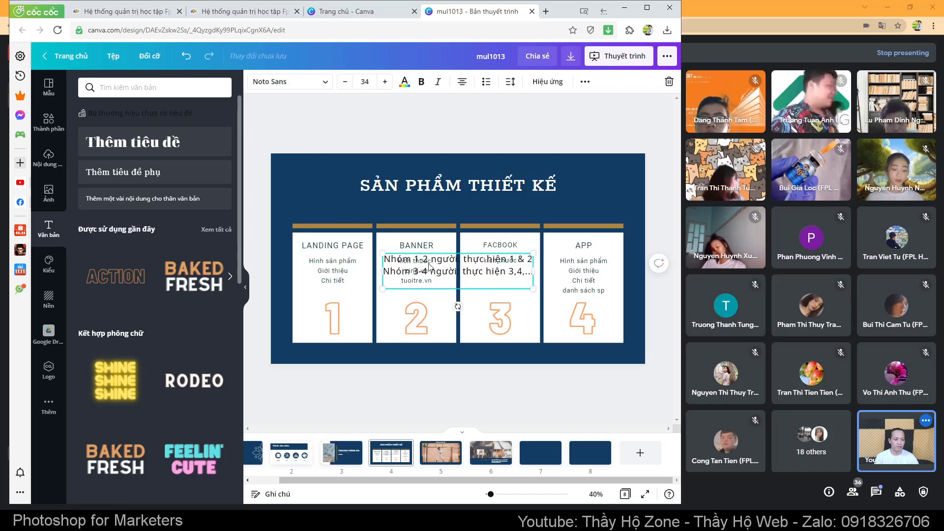
{"action": "left_click_drag", "start_coordinate": [430, 266], "coordinate": [424, 205]}
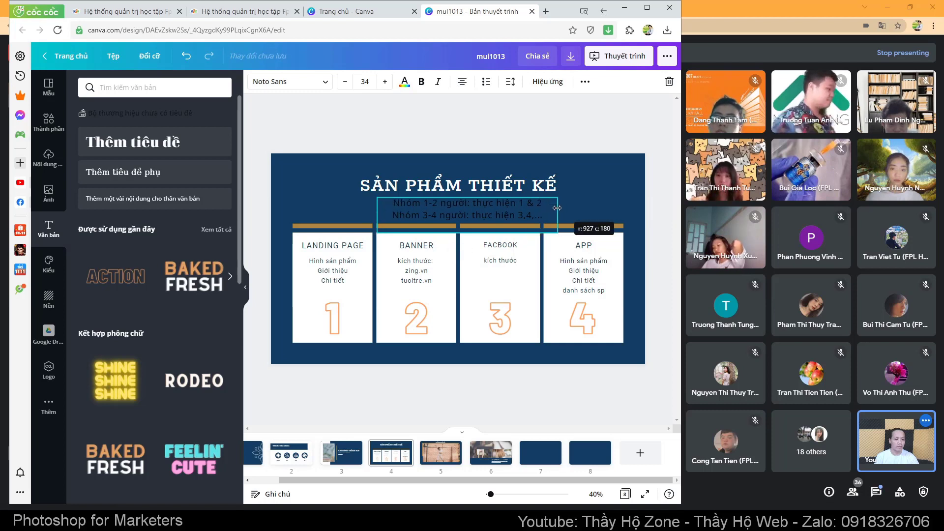
{"action": "left_click_drag", "start_coordinate": [549, 211], "coordinate": [552, 215]}
{"action": "left_click_drag", "start_coordinate": [492, 209], "coordinate": [487, 204]}
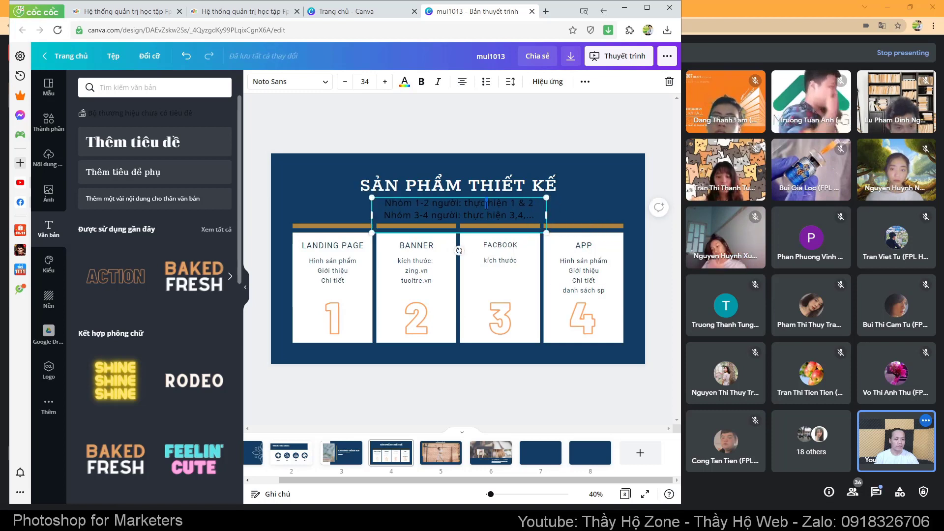
- Make all of the group lines' text white
{"action": "key", "text": "ctrl+a"}
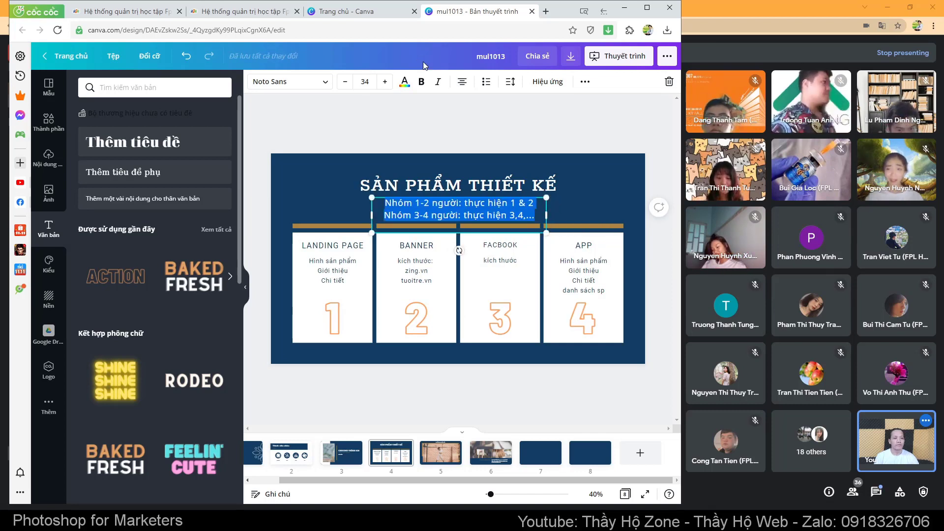
{"action": "left_click", "coordinate": [405, 84]}
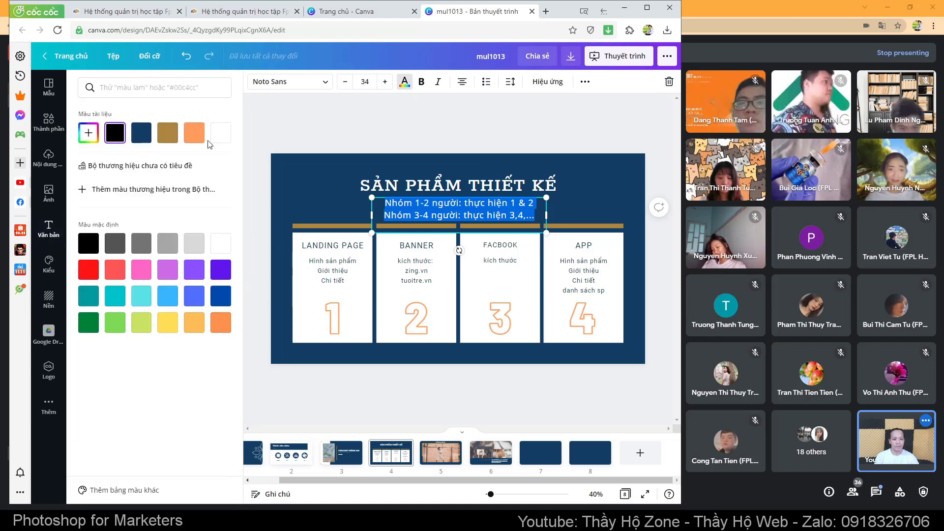
{"action": "left_click", "coordinate": [219, 135]}
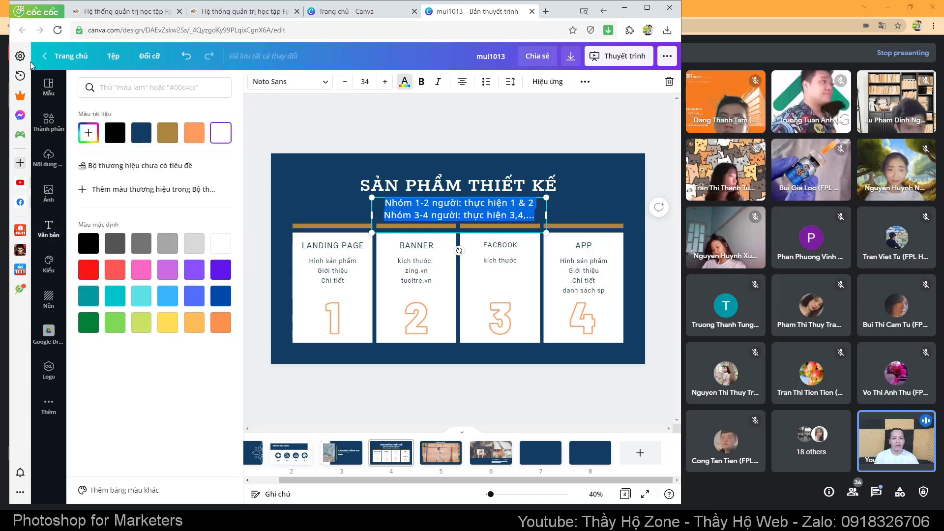
{"action": "left_click", "coordinate": [270, 115]}
{"action": "left_click", "coordinate": [516, 160]}
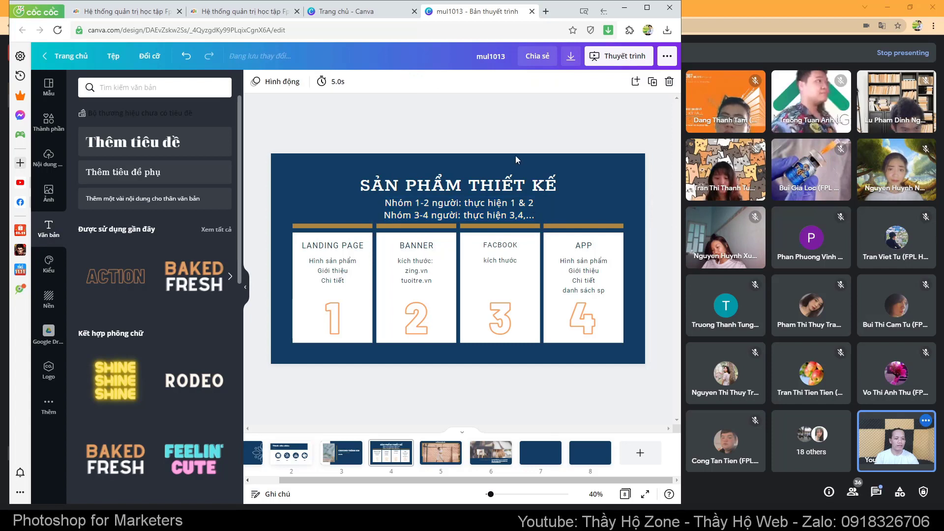
- Nudge the SẢN PHẨM THIẾT KẾ title and group lines up, and set the group lines to size 31
{"action": "left_click", "coordinate": [565, 186]}
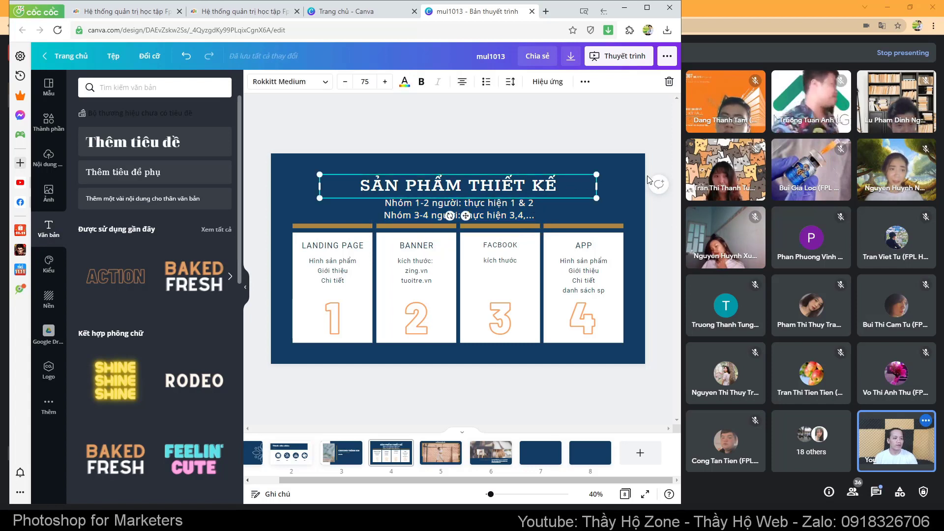
{"action": "key", "text": "Up"}
{"action": "key", "text": "Up"}
{"action": "key", "text": "Up"}
{"action": "key", "text": "Up"}
{"action": "key", "text": "Up"}
{"action": "key", "text": "Up"}
{"action": "key", "text": "Up"}
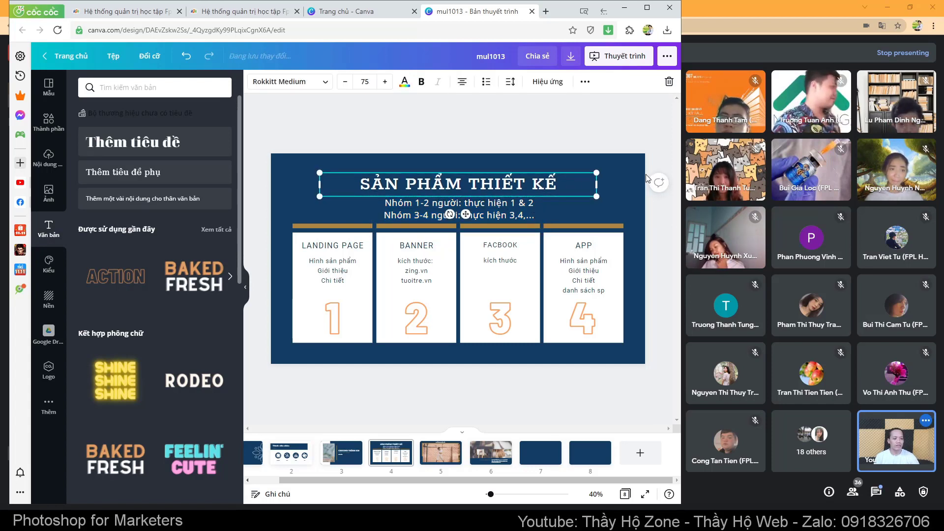
{"action": "key", "text": "Tab"}
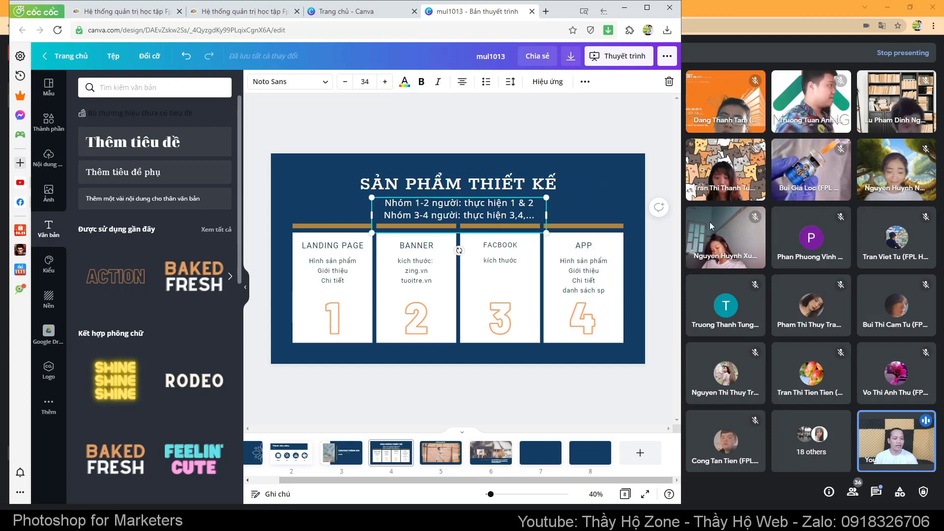
{"action": "key", "text": "Up"}
{"action": "key", "text": "Up"}
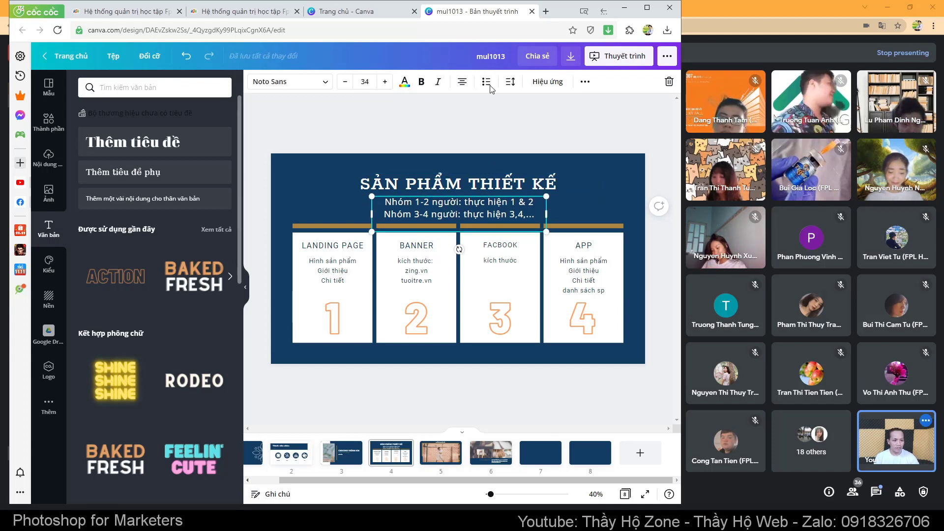
{"action": "left_click", "coordinate": [346, 81]}
{"action": "left_click", "coordinate": [346, 82]}
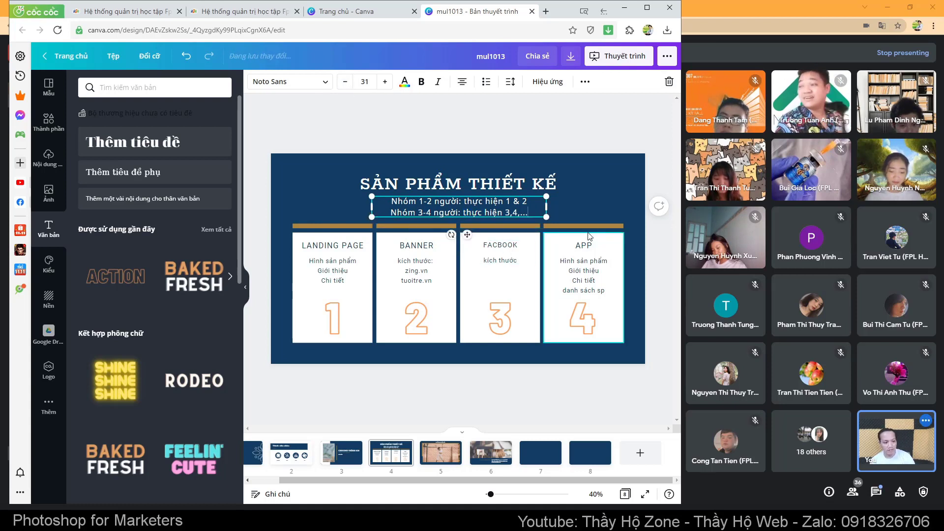
{"action": "left_click", "coordinate": [623, 190]}
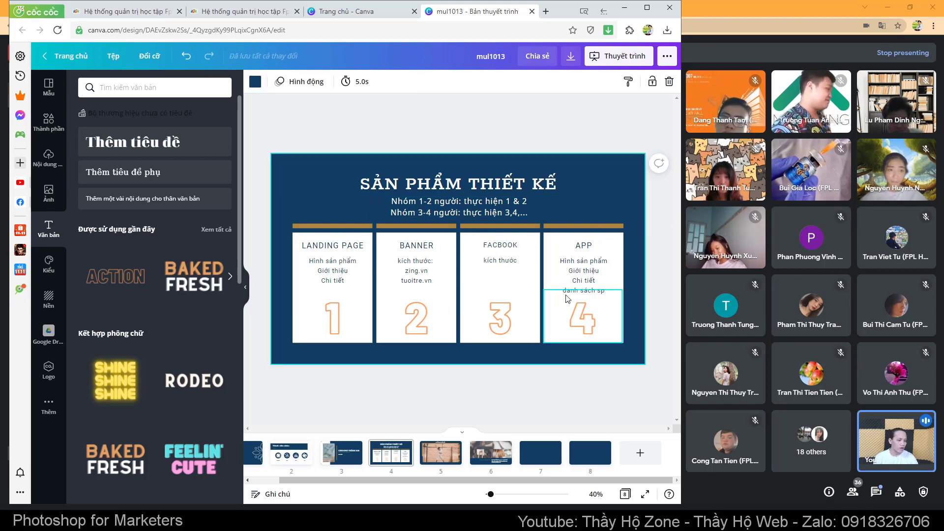
{"action": "left_click", "coordinate": [442, 455]}
- Return to slide 5, 'Vị trí banner quảng cáo', after a quick glance at Google Meet
{"action": "left_click", "coordinate": [479, 459]}
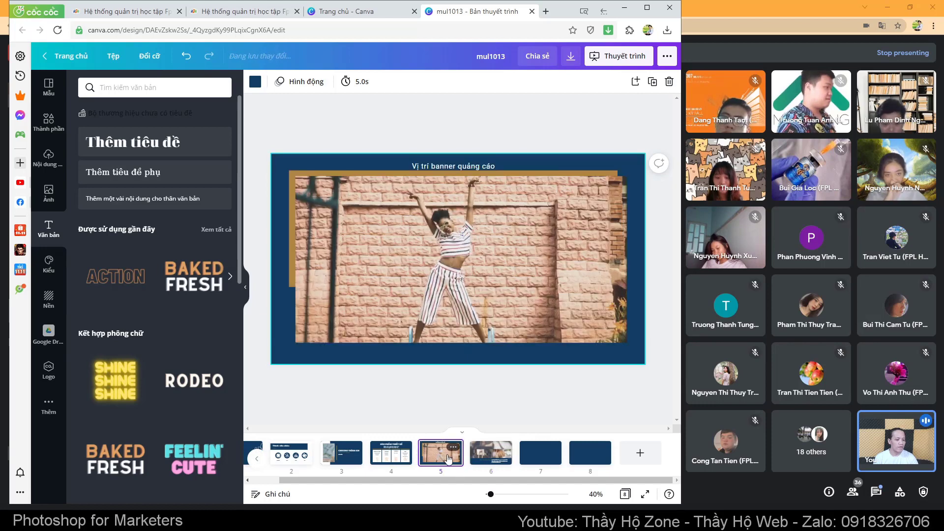
{"action": "key", "text": "Left"}
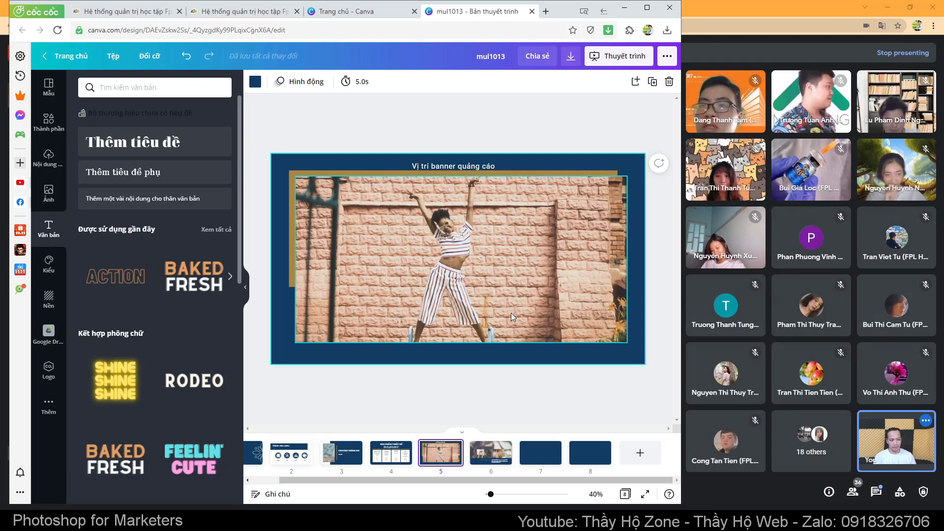
{"action": "key", "text": "alt+Tab"}
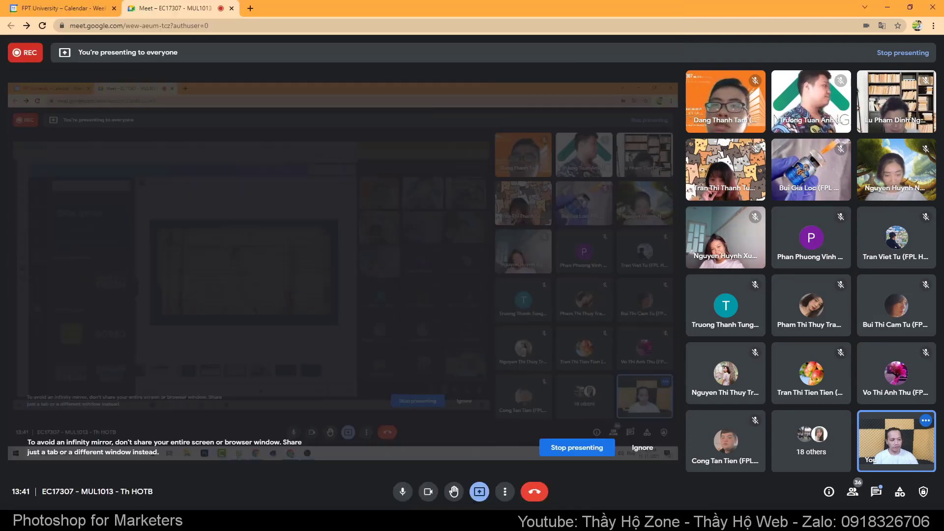
{"action": "key", "text": "alt+Tab"}
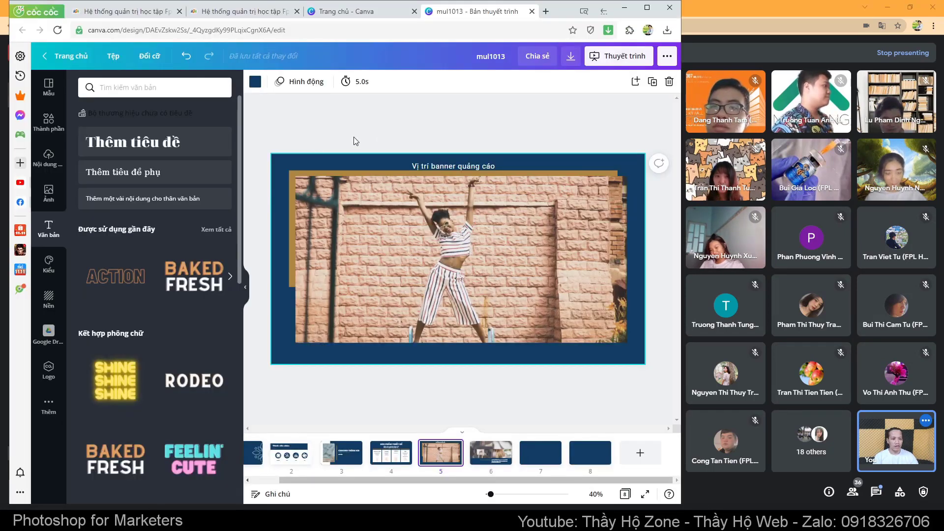
- Search zing.vn in a new Cốc Cốc window and open the Zing News site
{"action": "key", "text": "ctrl+n"}
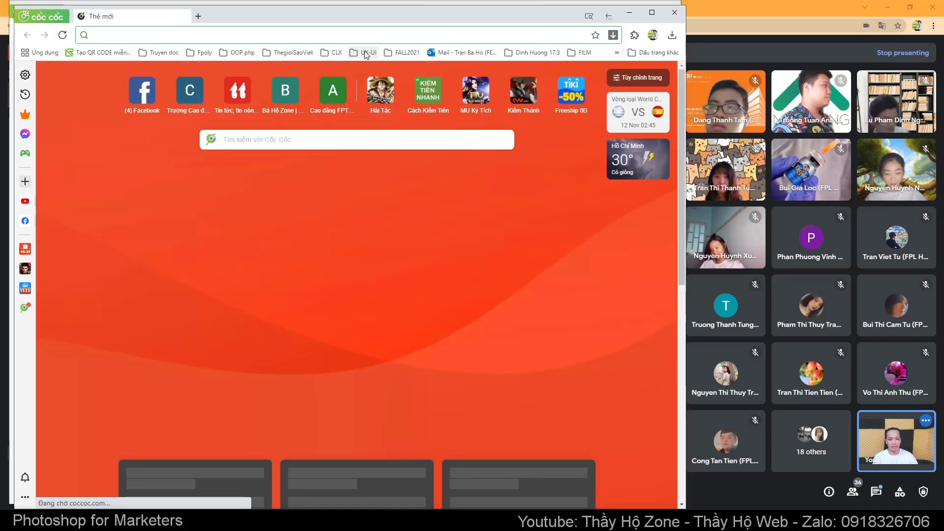
{"action": "type", "text": "zing"}
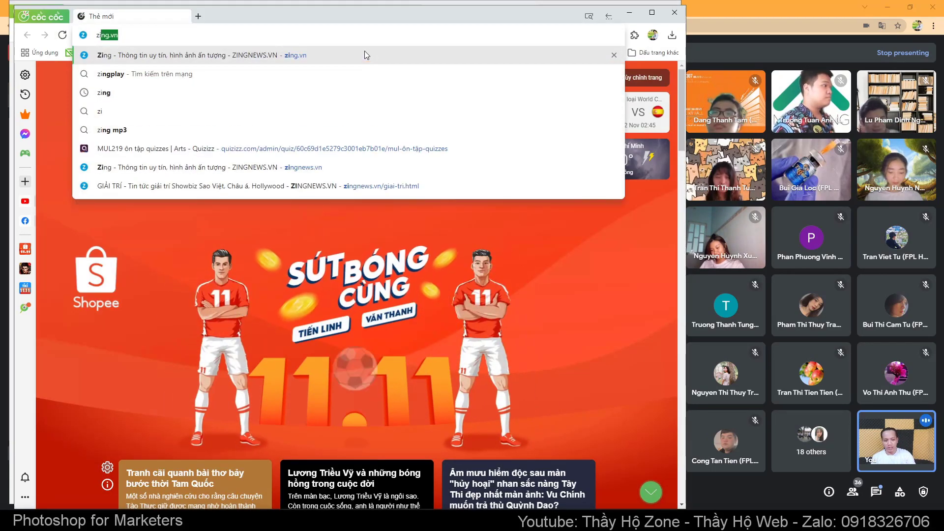
{"action": "key", "text": "Down"}
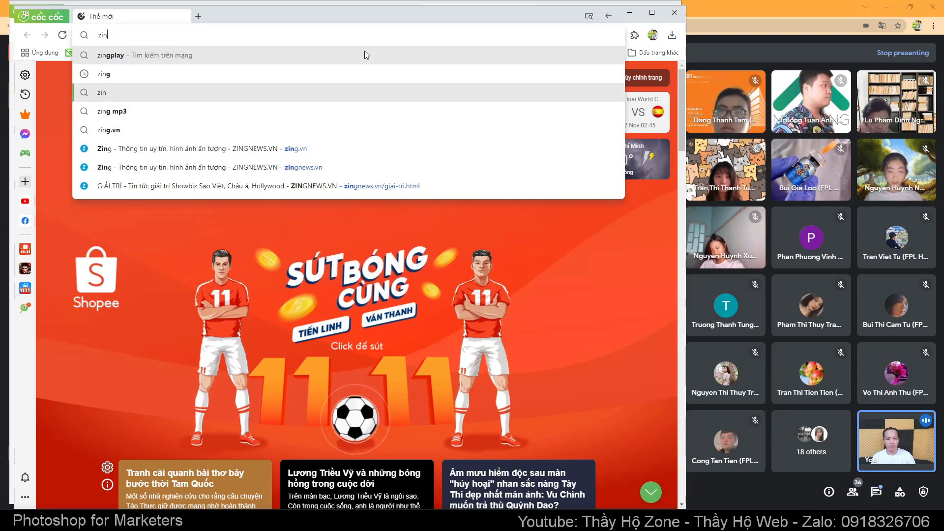
{"action": "key", "text": "Down"}
{"action": "key", "text": "Down"}
{"action": "key", "text": "Return"}
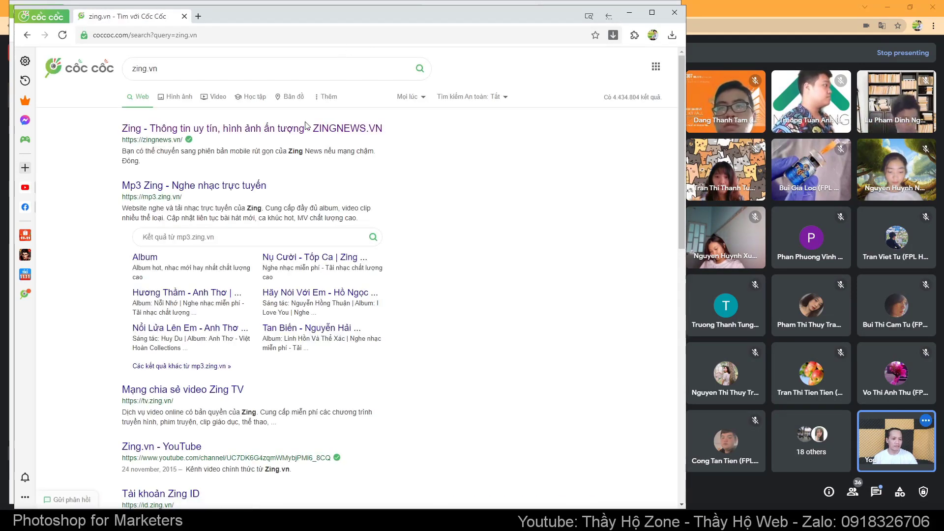
{"action": "left_click", "coordinate": [268, 128]}
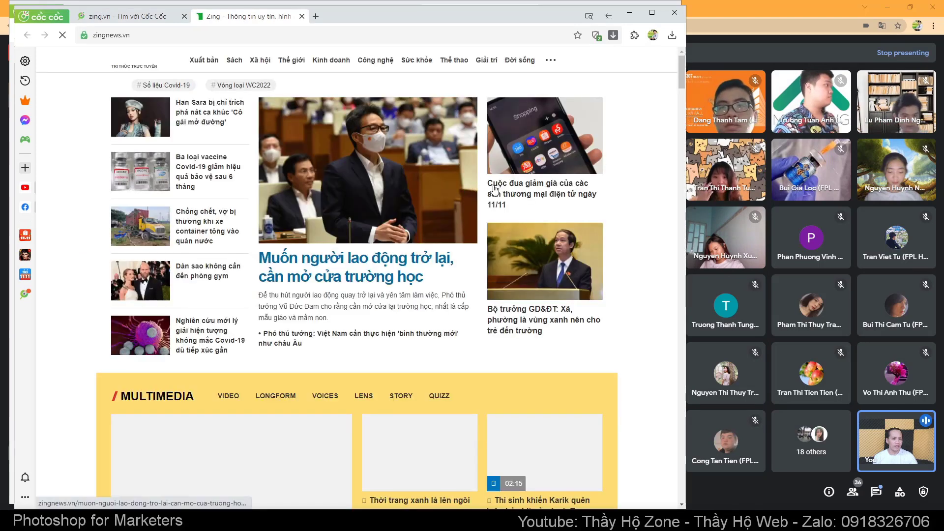
- Scroll down through the Zing News homepage's article list
{"action": "scroll", "coordinate": [576, 220], "scroll_direction": "down", "scroll_amount": 5}
{"action": "scroll", "coordinate": [577, 220], "scroll_direction": "down", "scroll_amount": 3}
{"action": "scroll", "coordinate": [600, 201], "scroll_direction": "down", "scroll_amount": 4}
{"action": "scroll", "coordinate": [599, 201], "scroll_direction": "down", "scroll_amount": 1}
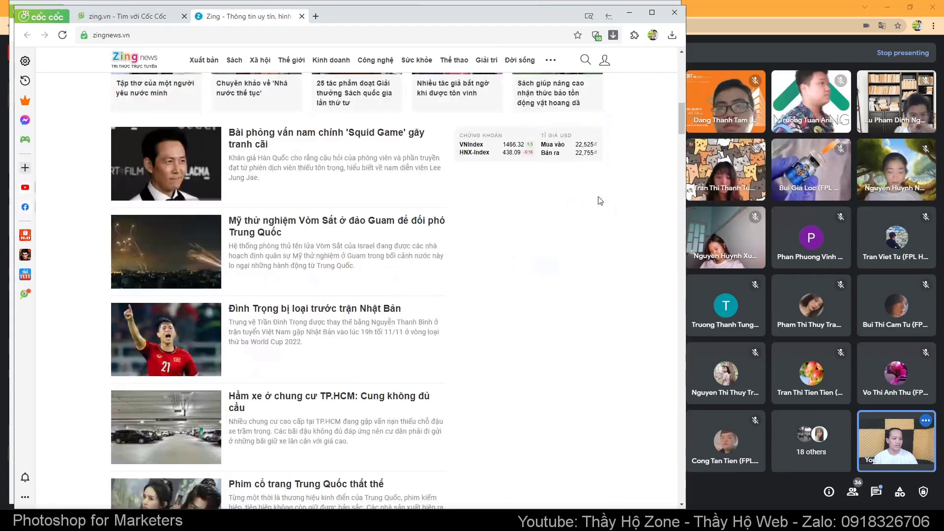
{"action": "scroll", "coordinate": [600, 201], "scroll_direction": "down", "scroll_amount": 2}
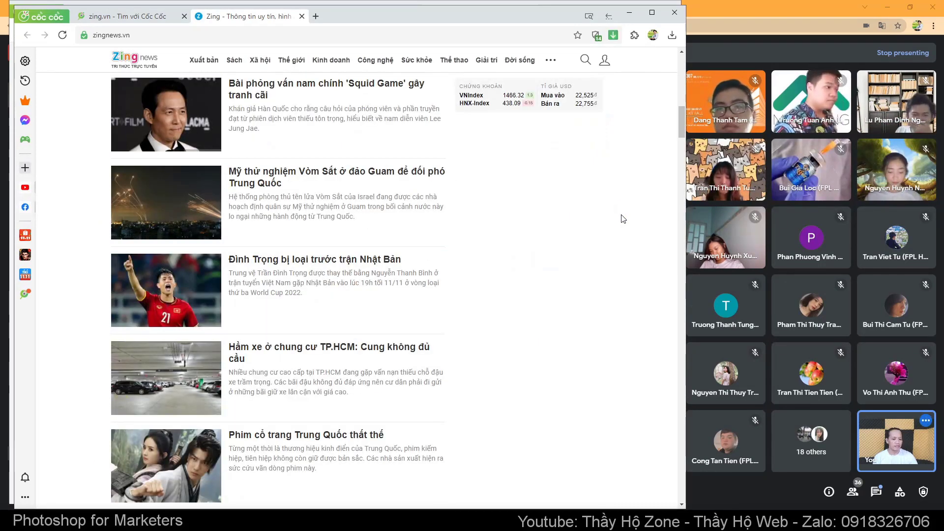
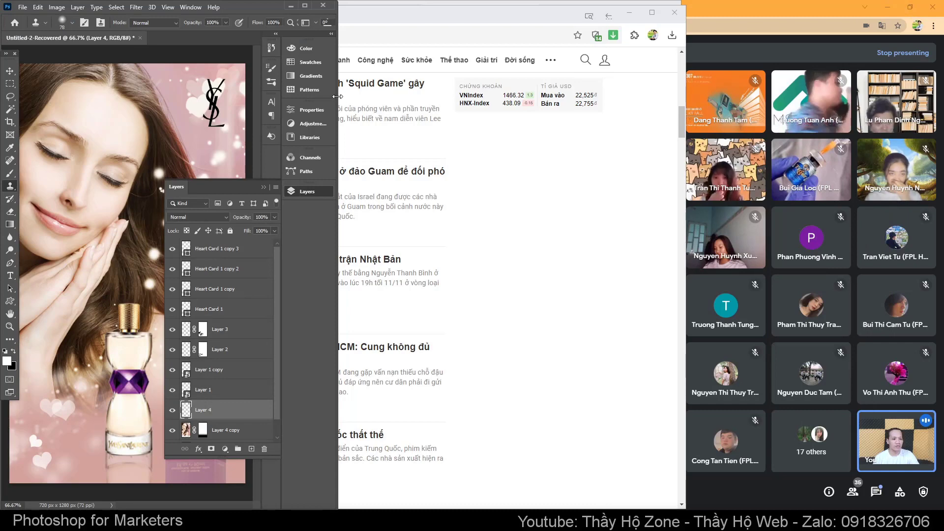
- Widen the Photoshop window and create a new 1920x1080 document
{"action": "left_click_drag", "start_coordinate": [362, 98], "coordinate": [462, 110]}
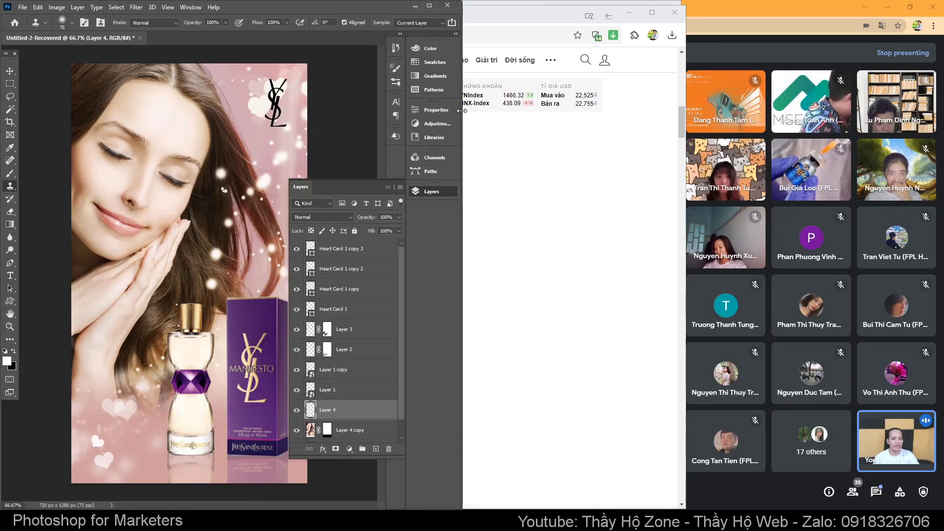
{"action": "left_click", "coordinate": [22, 7]}
{"action": "left_click", "coordinate": [28, 17]}
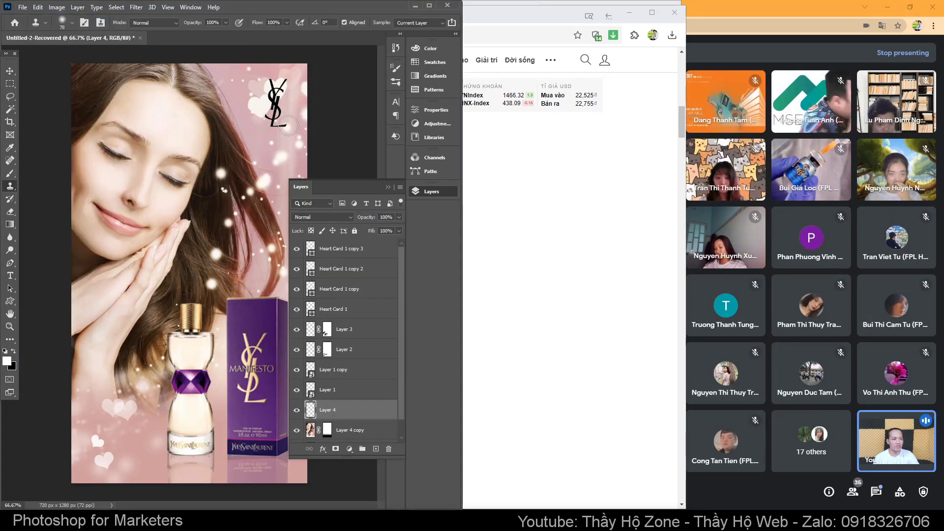
{"action": "left_click", "coordinate": [662, 372]}
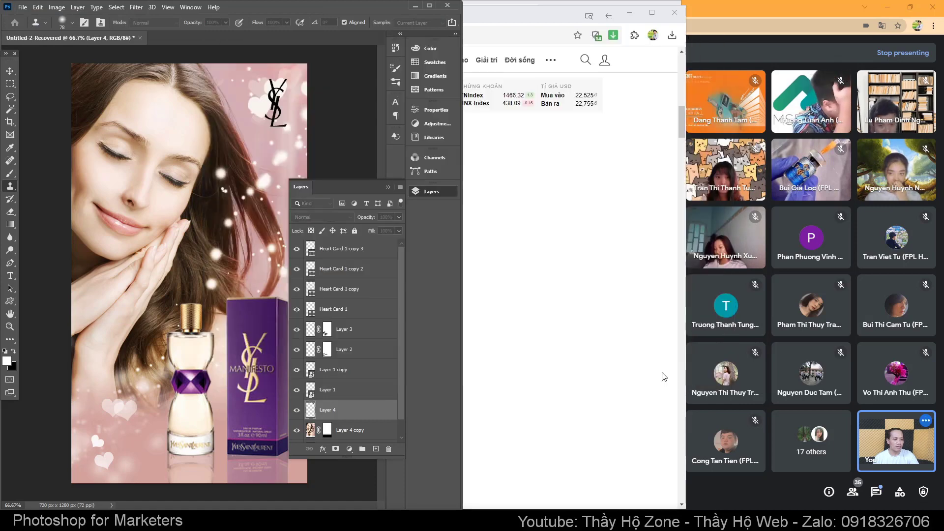
- Paste the news-page screenshot and crop it to 1398x1038 px around the browser
{"action": "left_click", "coordinate": [388, 187]}
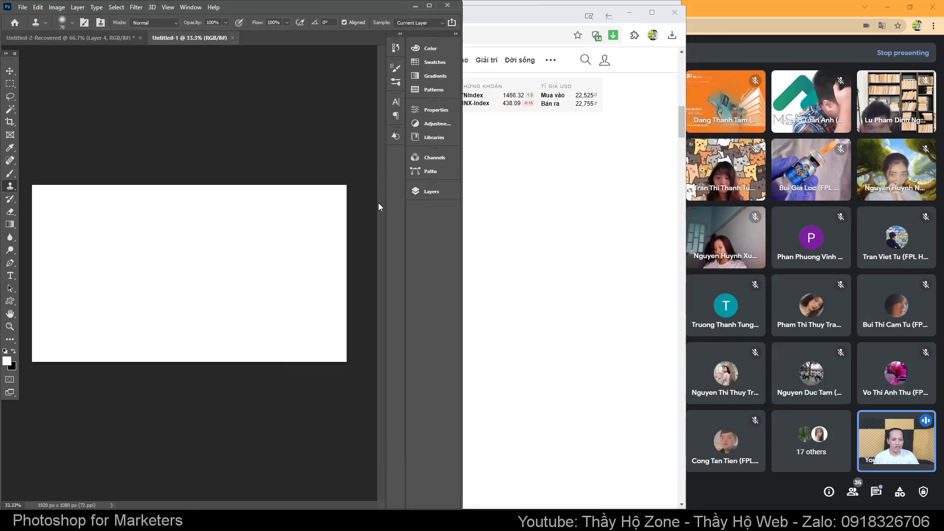
{"action": "key", "text": "ctrl+v"}
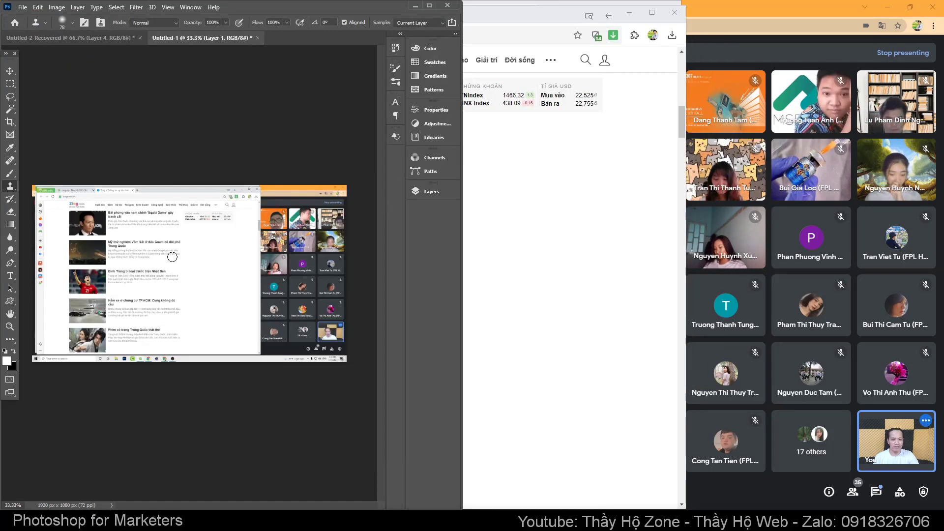
{"action": "left_click", "coordinate": [9, 121]}
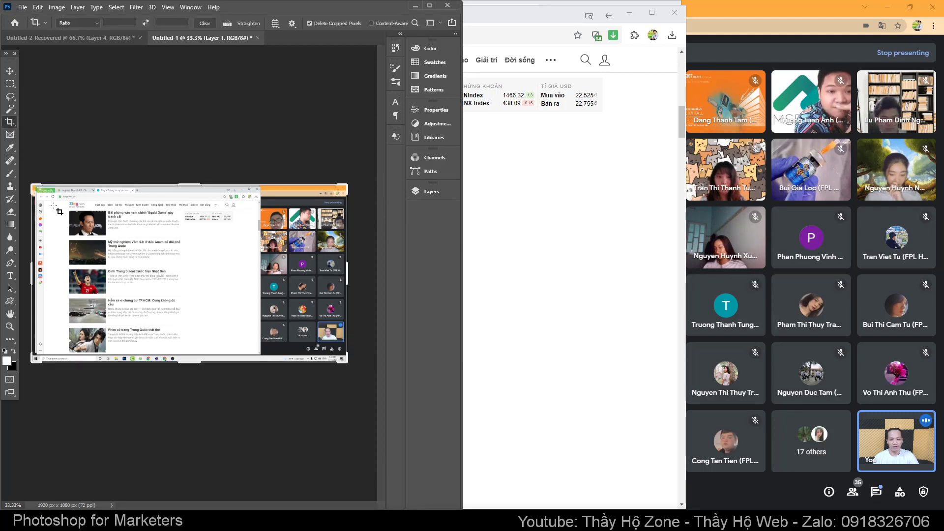
{"action": "left_click_drag", "start_coordinate": [347, 363], "coordinate": [303, 358]}
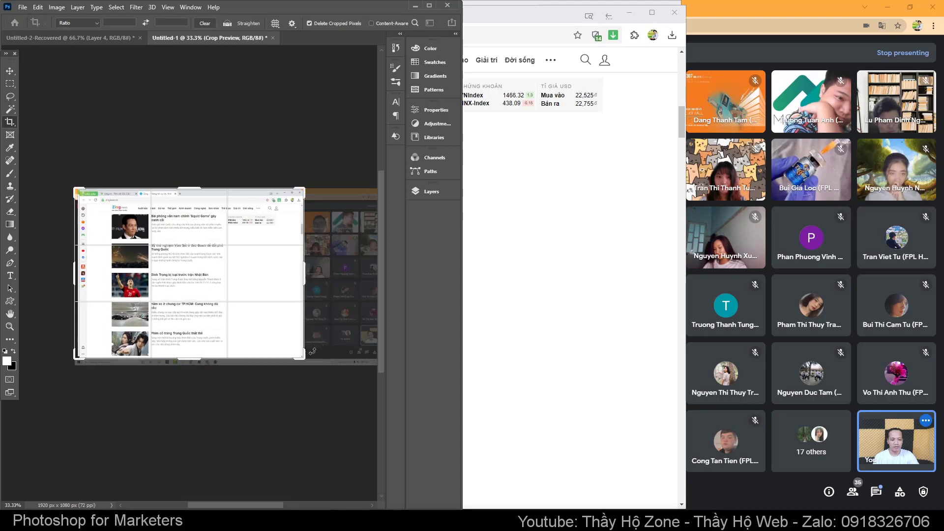
{"action": "double_click", "coordinate": [221, 264]}
{"action": "scroll", "coordinate": [288, 252], "scroll_direction": "up", "scroll_amount": 1}
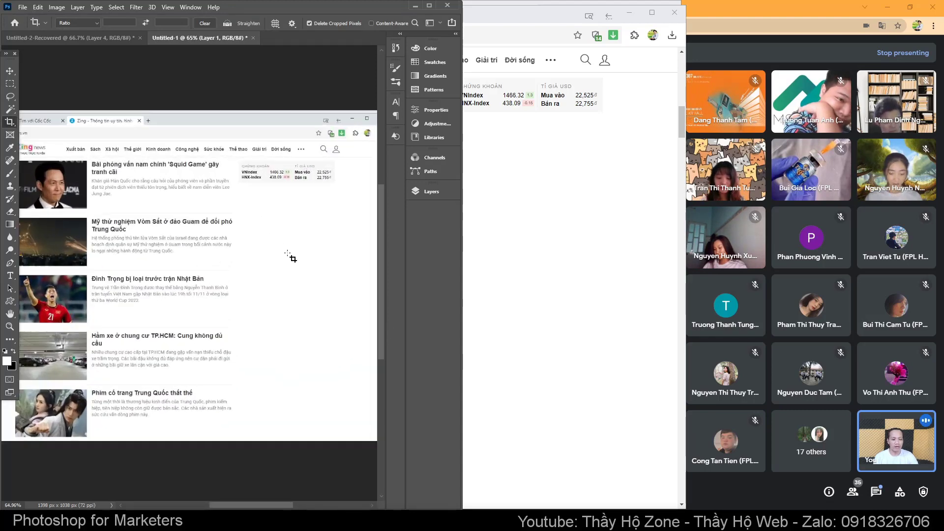
- Draw a tall 301x740 px white rectangle with a 5 px black stroke right of the articles
{"action": "left_click", "coordinate": [9, 301]}
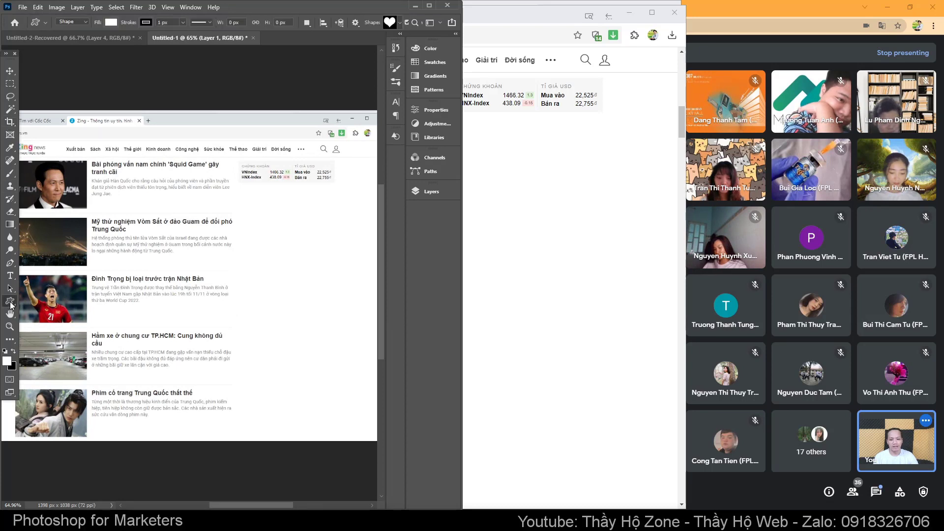
{"action": "left_click", "coordinate": [33, 301]}
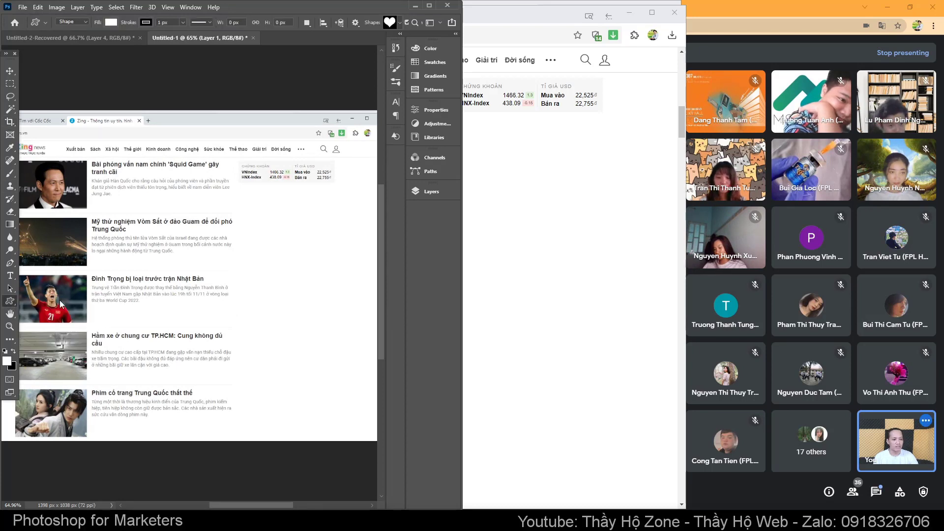
{"action": "mouse_move", "coordinate": [239, 192]}
{"action": "left_mouse_down"}
{"action": "mouse_move", "coordinate": [335, 397]}
{"action": "mouse_move", "coordinate": [335, 428]}
{"action": "left_mouse_up"}
{"action": "type", "text": "5"}
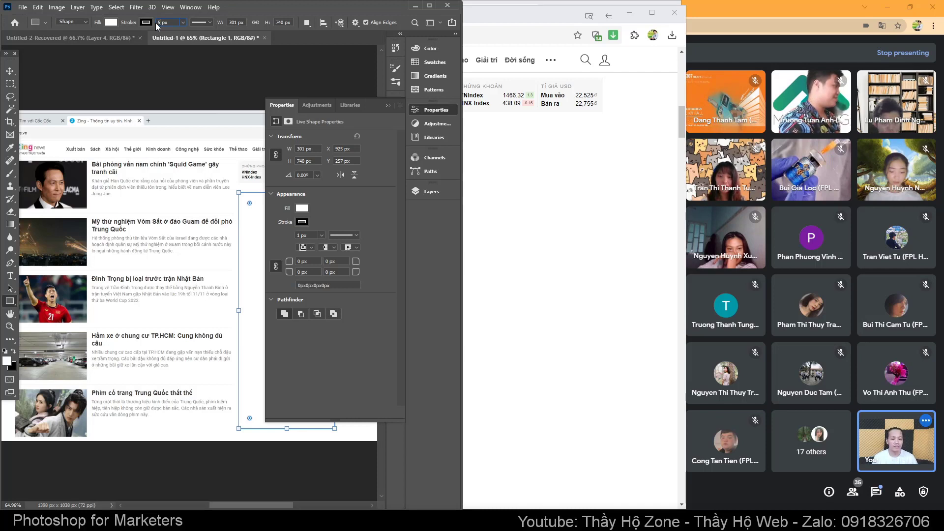
{"action": "key", "text": "Return"}
{"action": "key", "text": "v"}
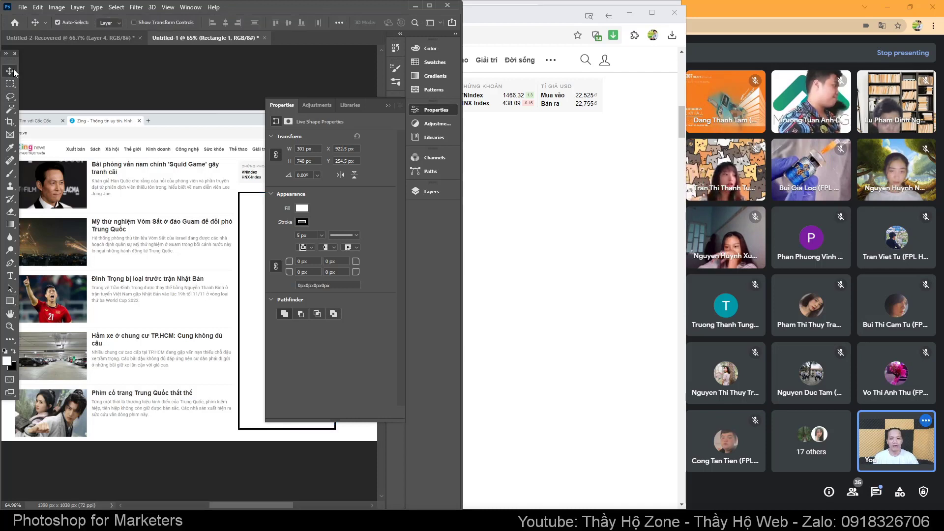
{"action": "left_click", "coordinate": [371, 106]}
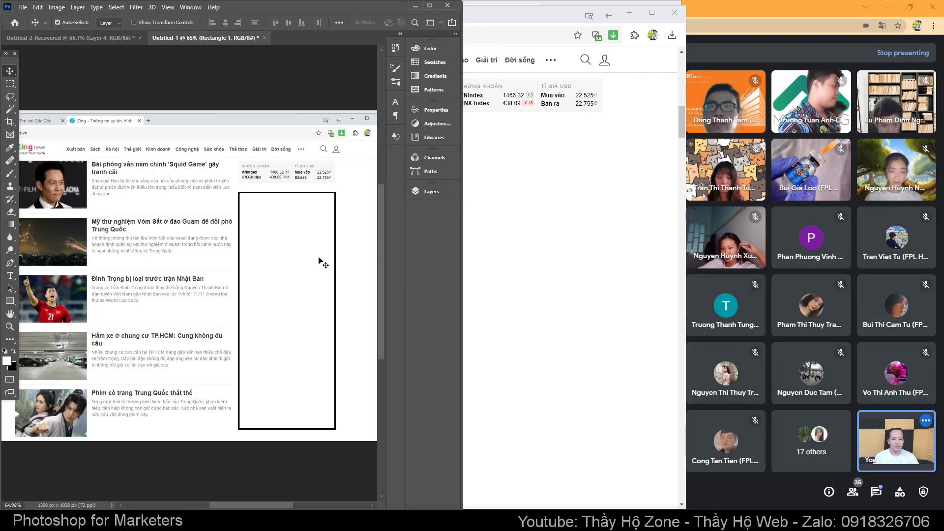
{"action": "left_click", "coordinate": [432, 191]}
{"action": "scroll", "coordinate": [248, 226], "scroll_direction": "down", "scroll_amount": 3}
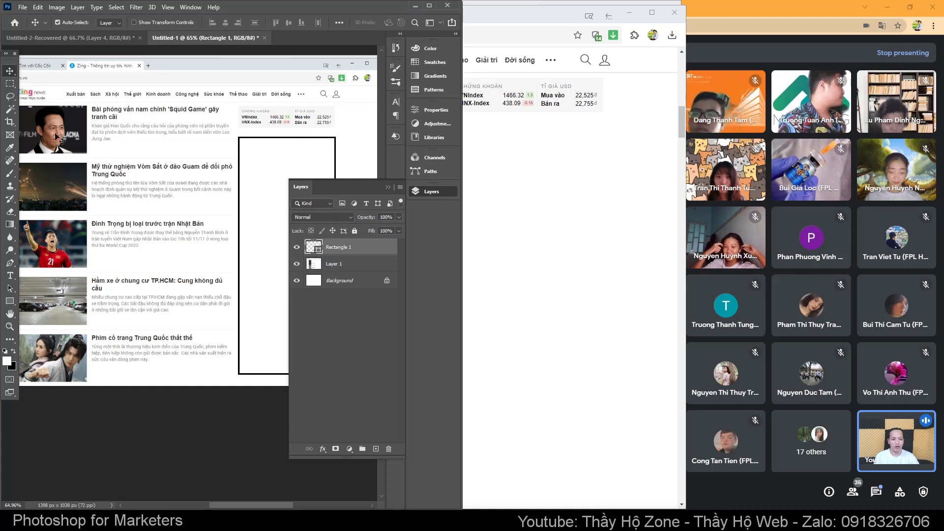
{"action": "left_click", "coordinate": [10, 85]}
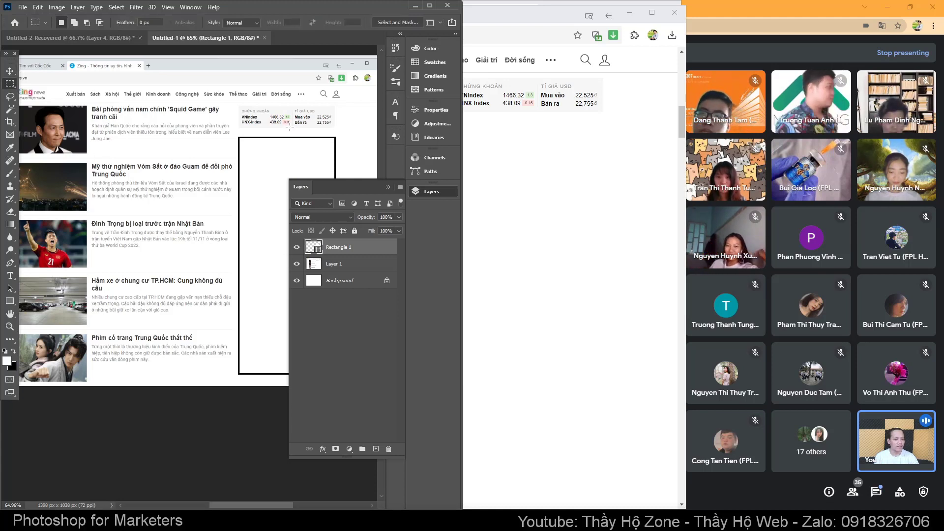
{"action": "left_click_drag", "start_coordinate": [239, 137], "coordinate": [335, 374]}
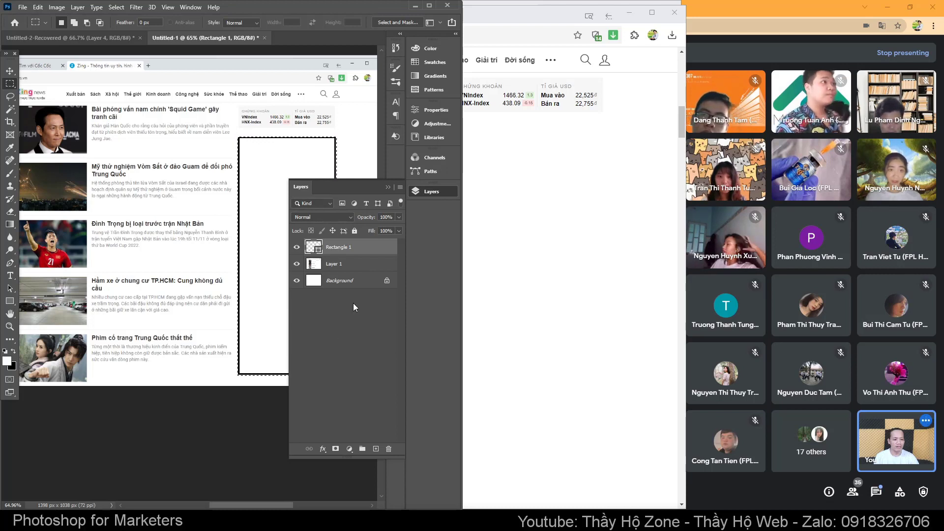
{"action": "left_click", "coordinate": [353, 266]}
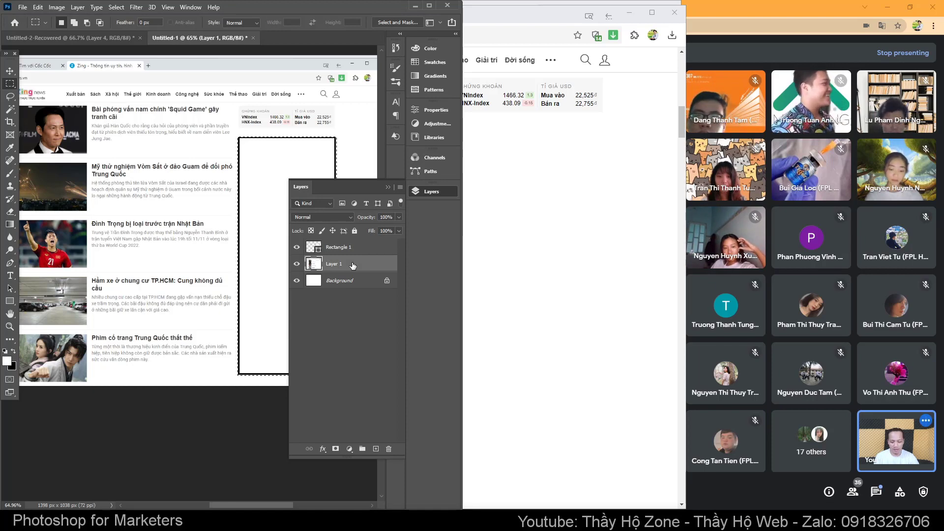
{"action": "key", "text": "ctrl+n"}
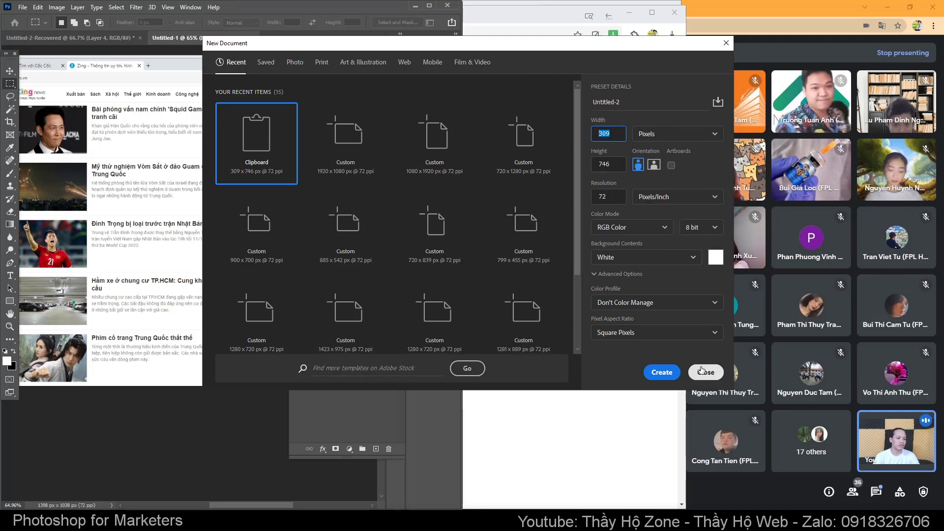
{"action": "left_click", "coordinate": [706, 372]}
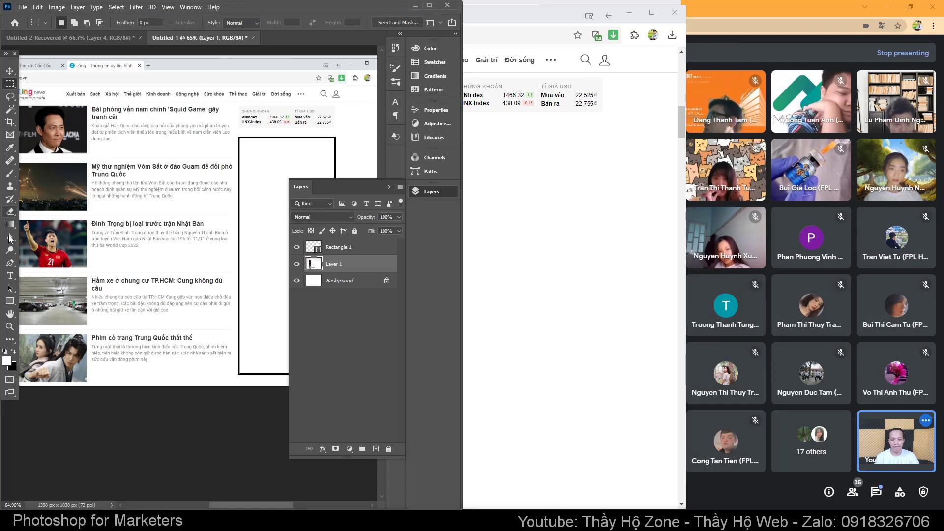
{"action": "left_click", "coordinate": [10, 275]}
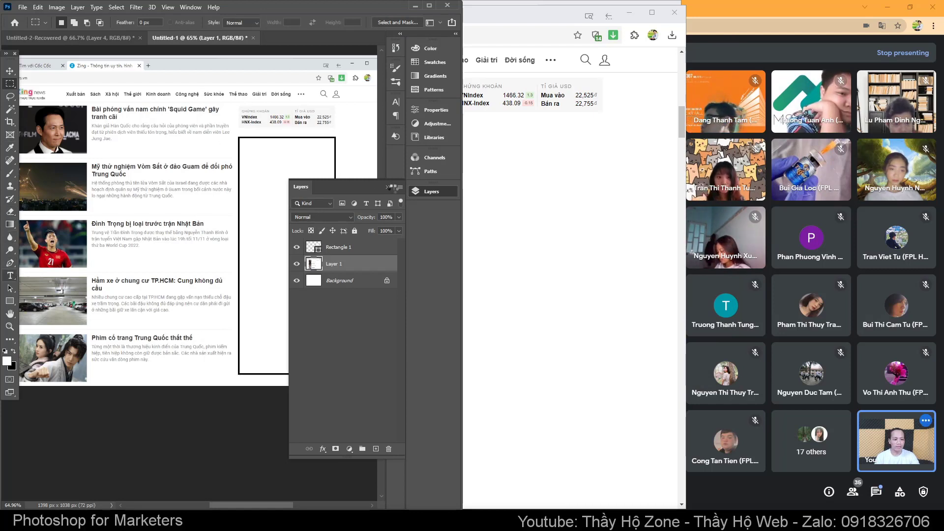
{"action": "right_click", "coordinate": [10, 276]}
- Type a black '310x750px' label near the top of the rectangle
{"action": "left_click", "coordinate": [44, 275]}
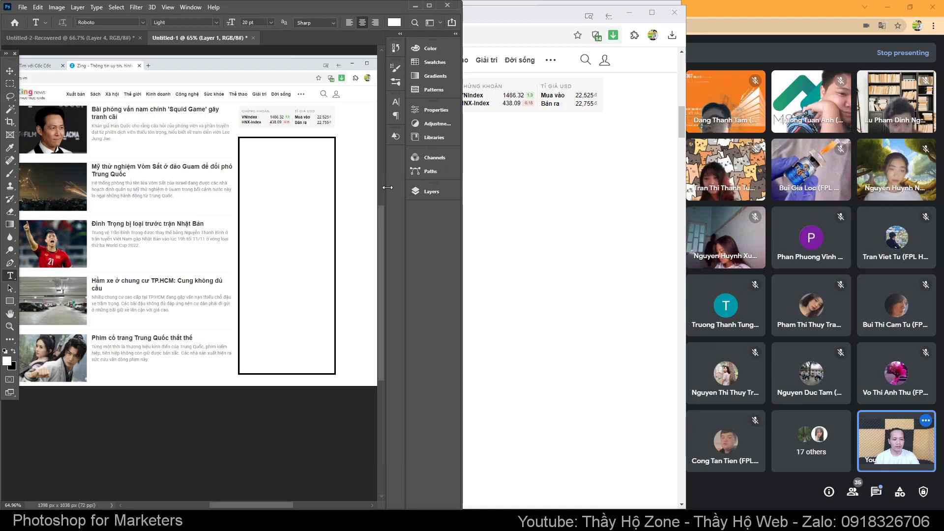
{"action": "left_click", "coordinate": [270, 184]}
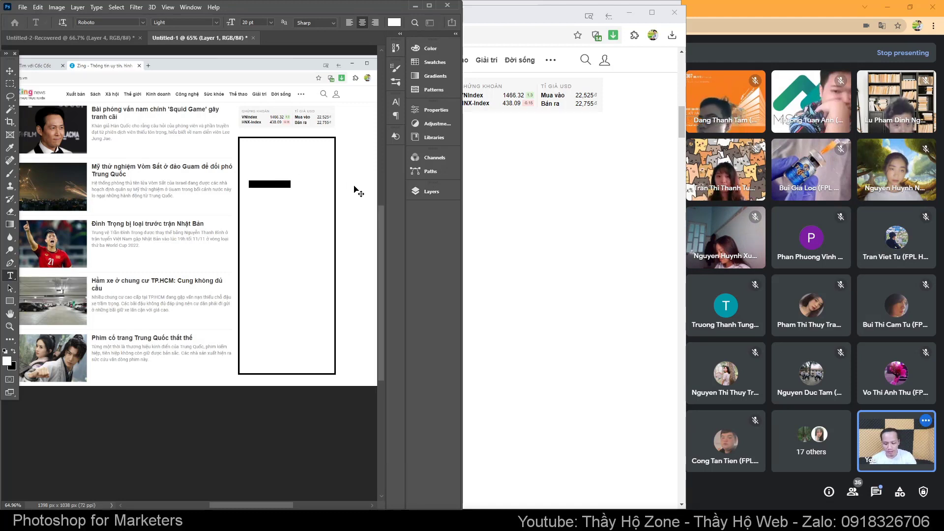
{"action": "key", "text": "Delete"}
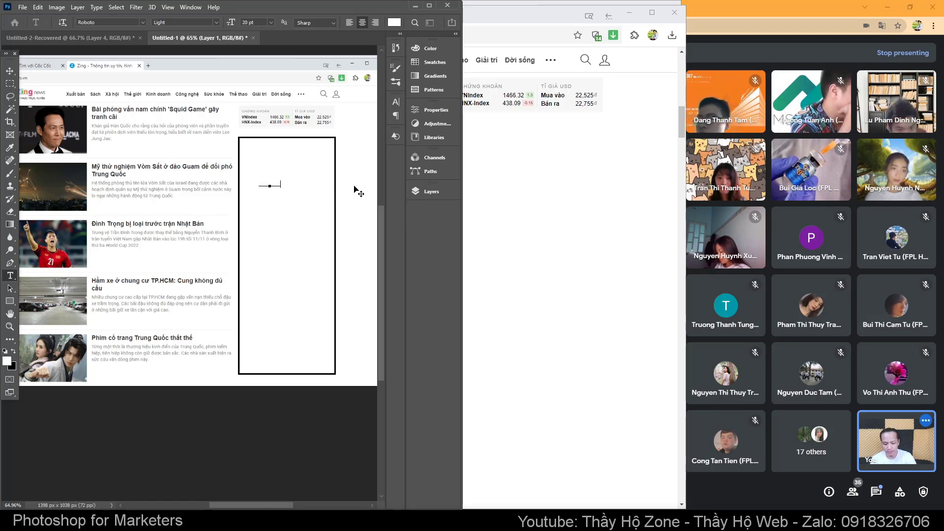
{"action": "key", "text": "ctrl+z"}
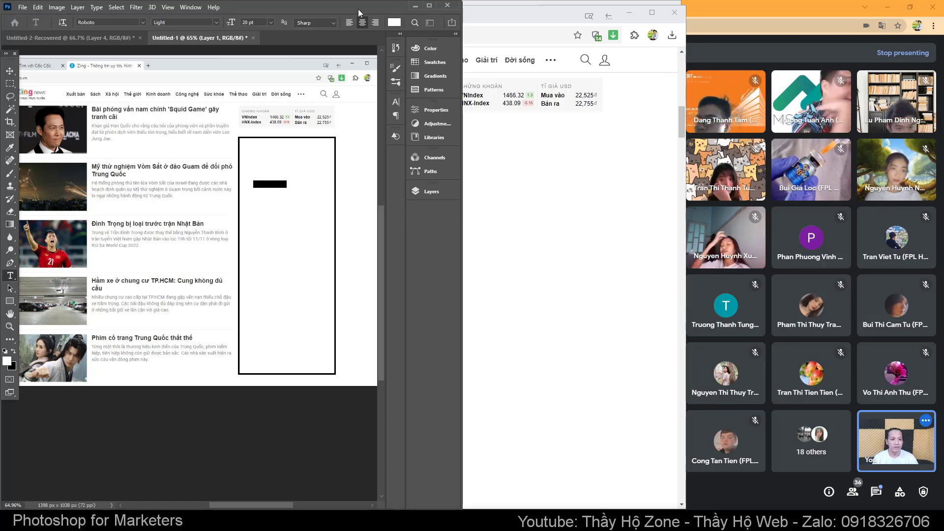
{"action": "left_click", "coordinate": [394, 23]}
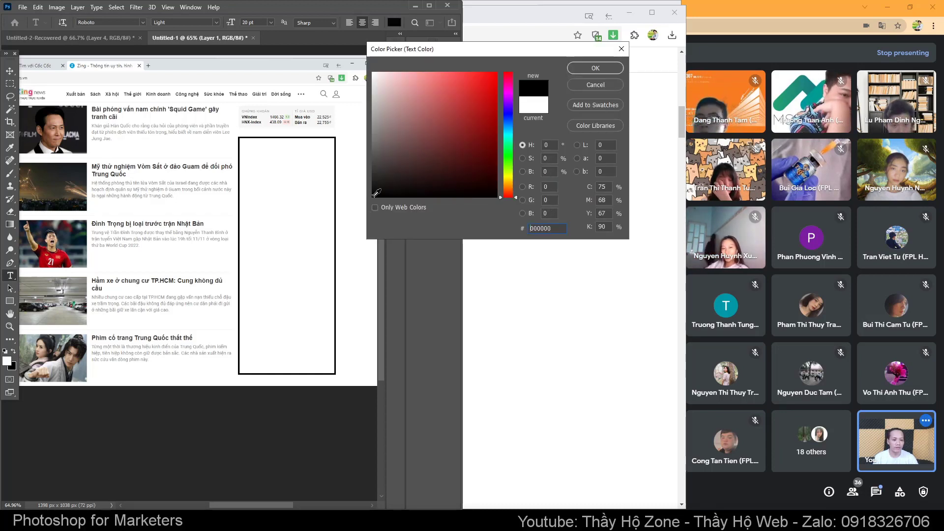
{"action": "left_click", "coordinate": [586, 74]}
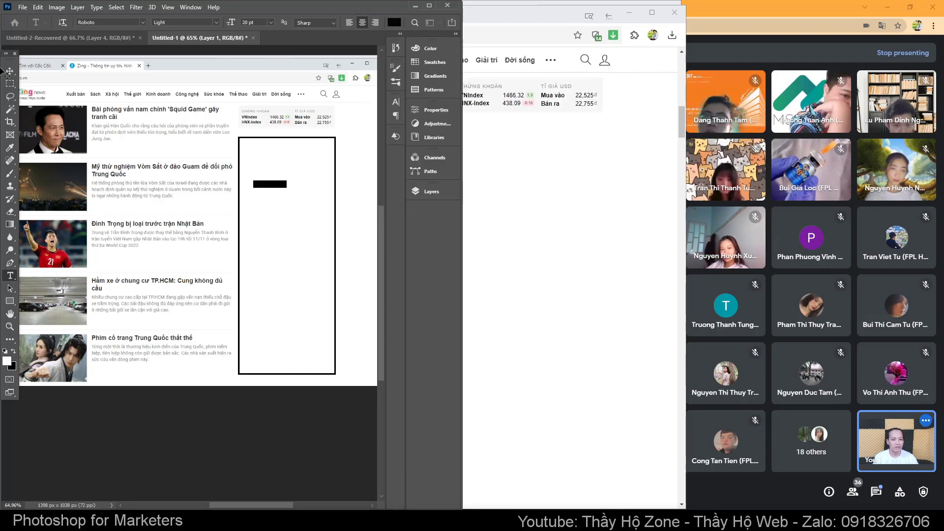
{"action": "left_click", "coordinate": [10, 72]}
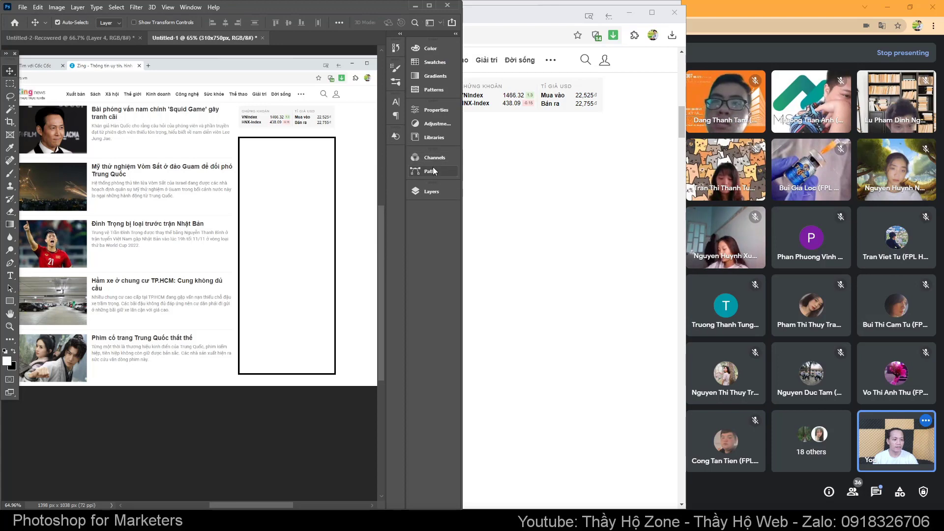
- Stack the text layer above the Rectangle 1 layer
{"action": "left_click", "coordinate": [433, 192]}
{"action": "left_click_drag", "start_coordinate": [350, 248], "coordinate": [350, 274]}
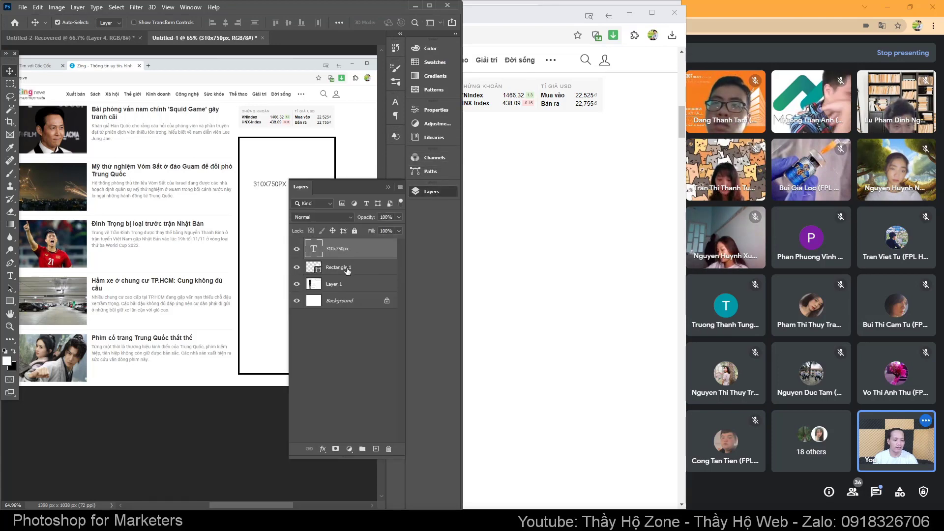
{"action": "key", "text": "Tab"}
{"action": "key", "text": "Tab"}
{"action": "key", "text": "Tab"}
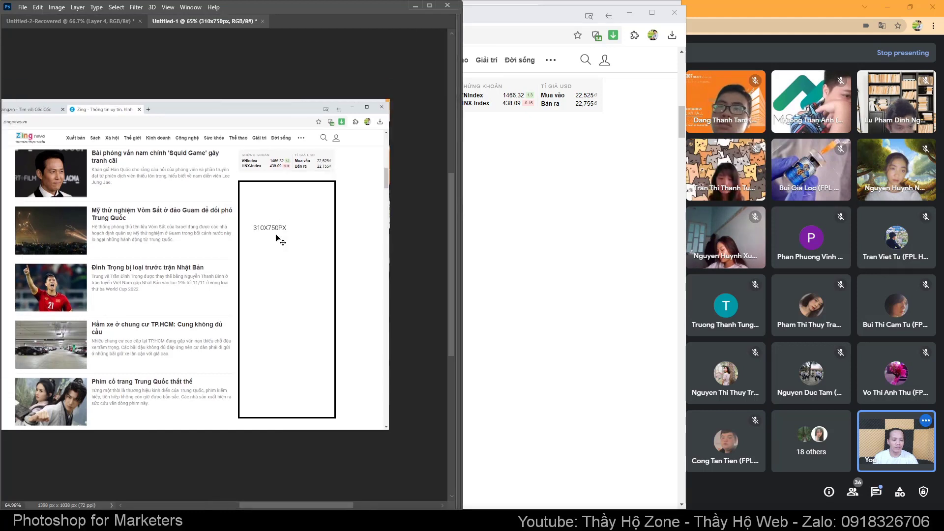
- Rotate the label -90° to run vertically and scale it to the rectangle's height
{"action": "key", "text": "ctrl"}
{"action": "key", "text": "ctrl+t"}
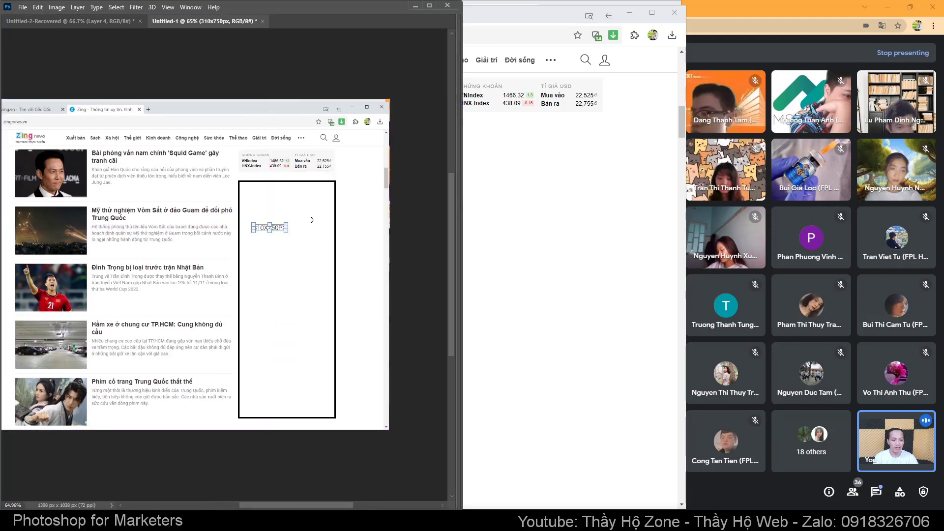
{"action": "left_click_drag", "start_coordinate": [312, 217], "coordinate": [261, 185]}
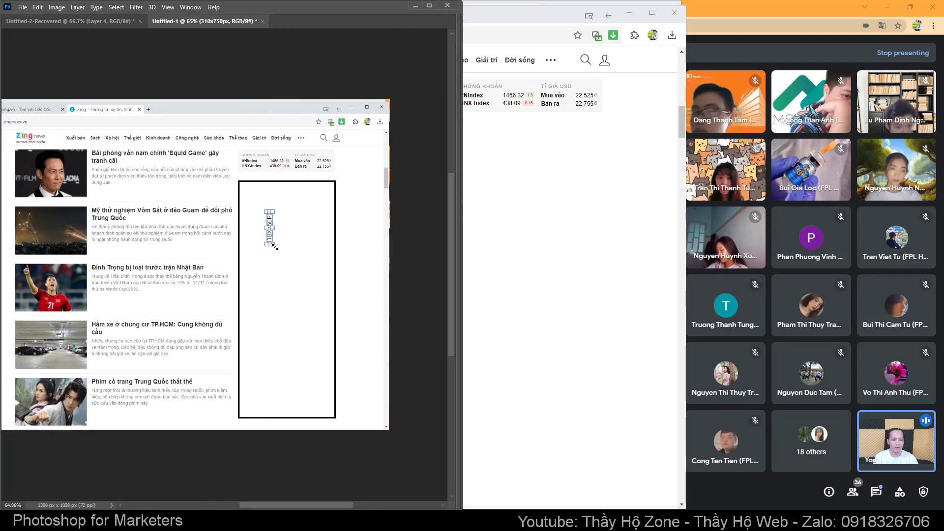
{"action": "left_click_drag", "start_coordinate": [274, 246], "coordinate": [342, 340]}
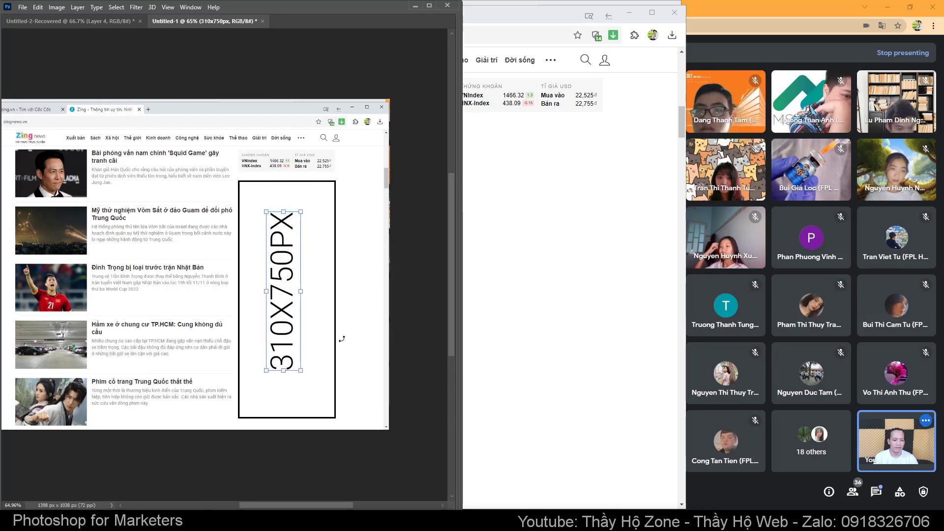
{"action": "key", "text": "Return"}
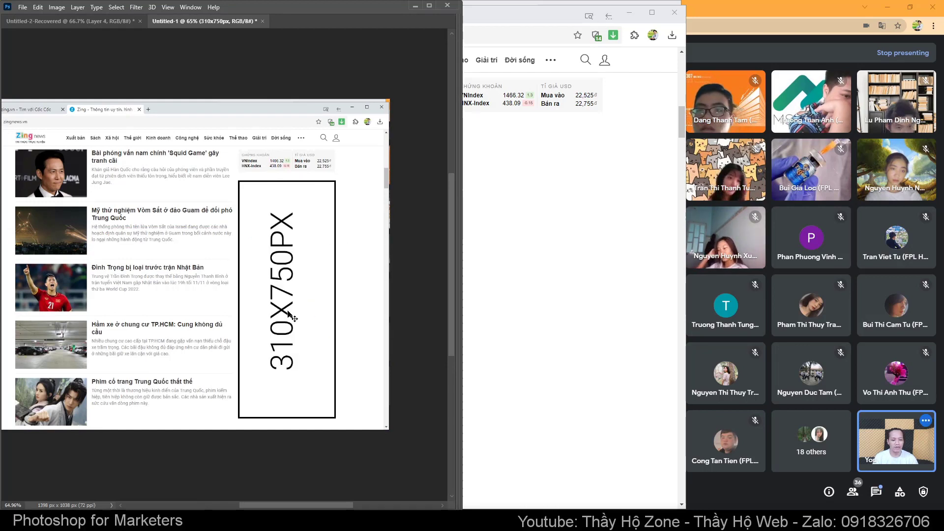
{"action": "key", "text": "Tab"}
- Insert a space before the X in the label text
{"action": "double_click", "coordinate": [280, 310]}
{"action": "left_click", "coordinate": [280, 310]}
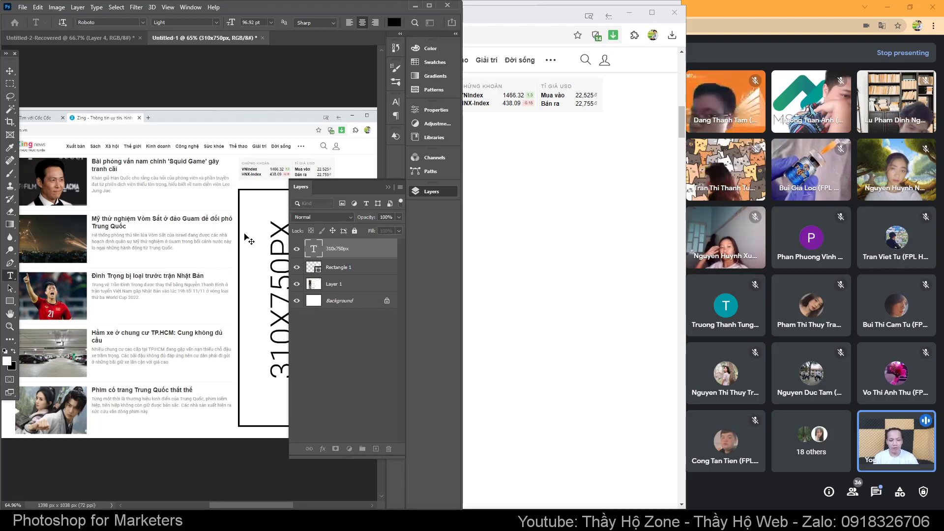
{"action": "key", "text": "shift+Left"}
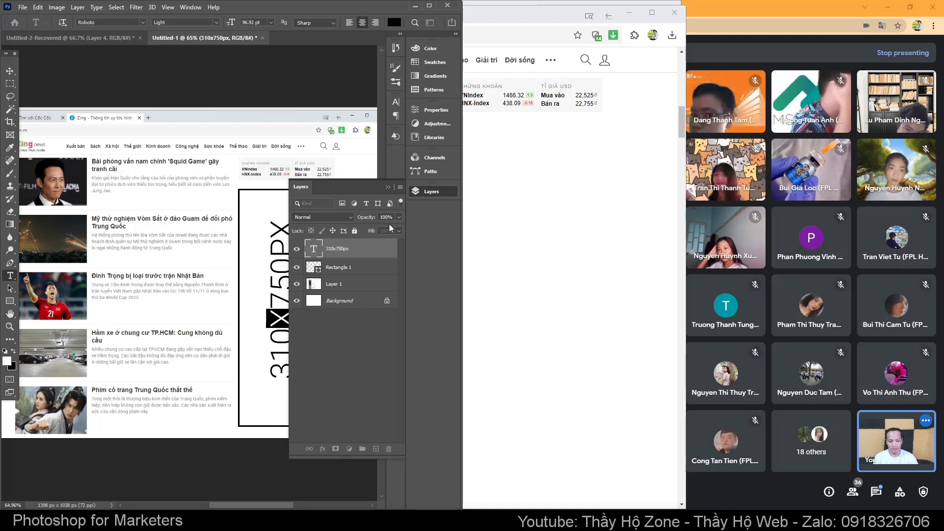
{"action": "key", "text": "Right"}
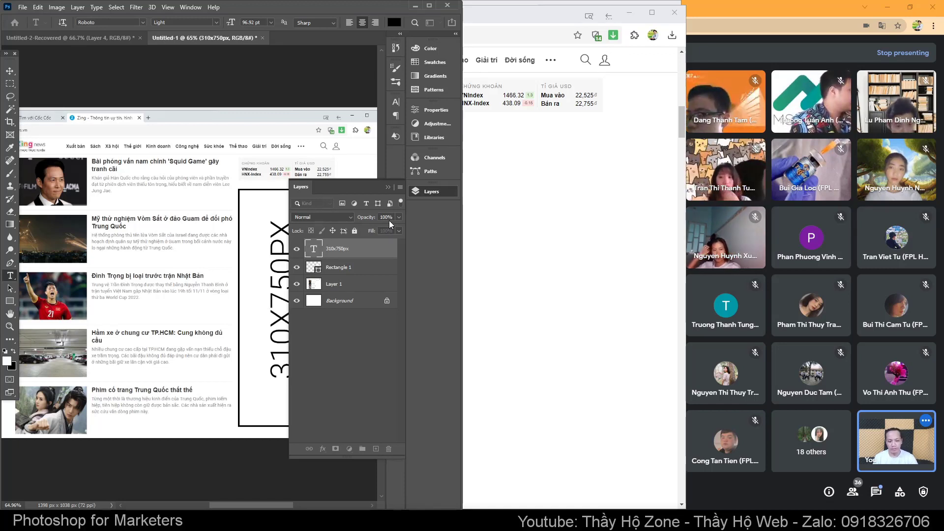
{"action": "key", "text": "shift+Left"}
{"action": "key", "text": "Right"}
{"action": "key", "text": "shift+Left"}
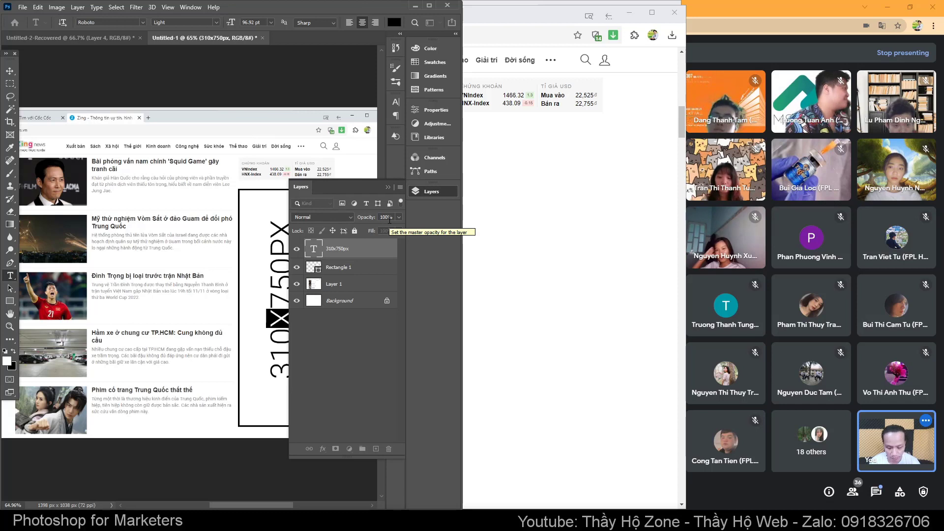
{"action": "key", "text": "Left"}
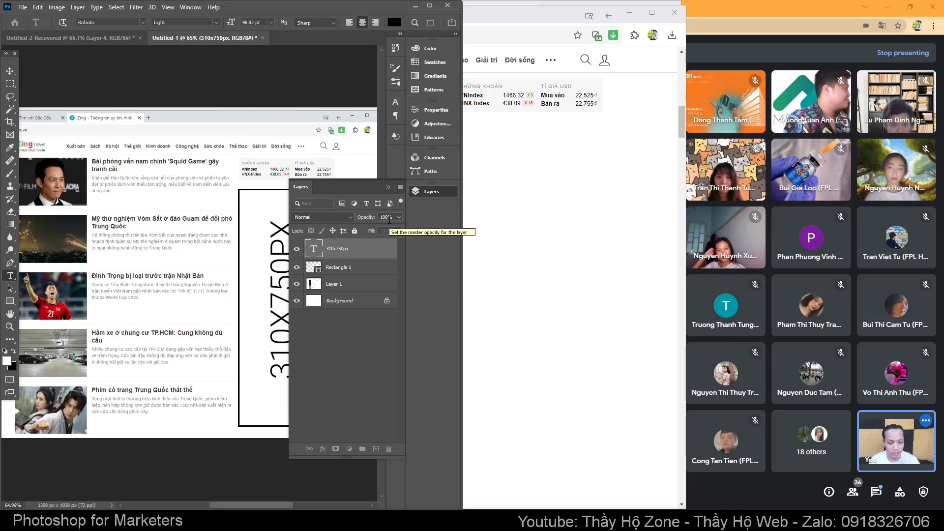
- Add a space after the X and turn off All Caps so it reads '310 x 750px'
{"action": "key", "text": "Right"}
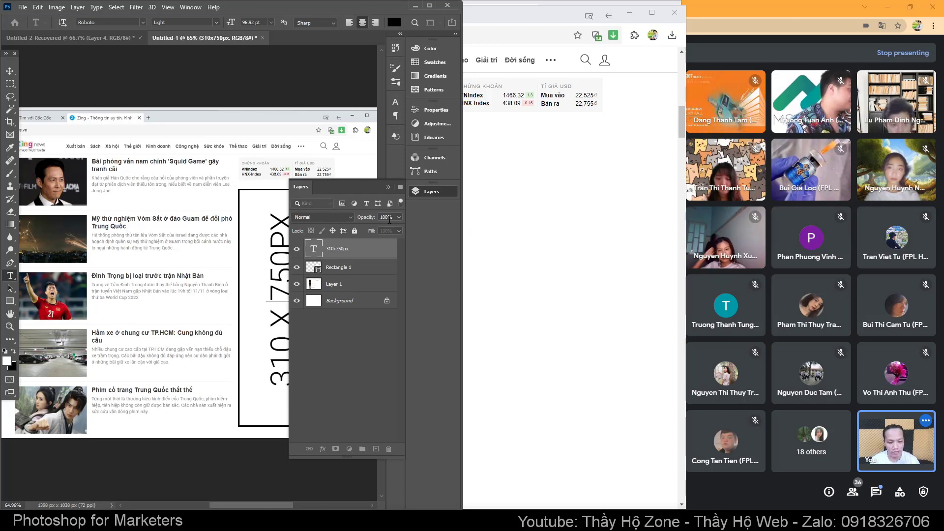
{"action": "left_click", "coordinate": [386, 187]}
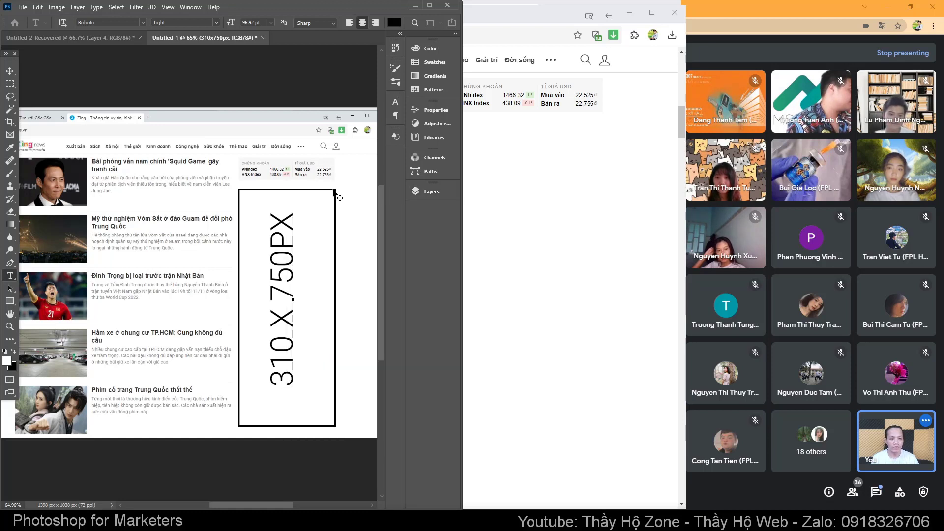
{"action": "key", "text": "ctrl+a"}
{"action": "left_click", "coordinate": [396, 102]}
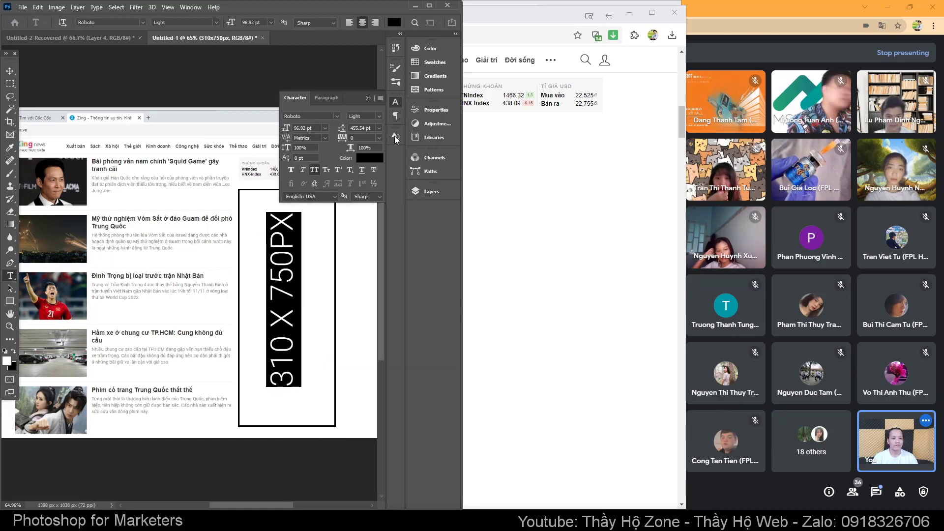
{"action": "left_click", "coordinate": [293, 169]}
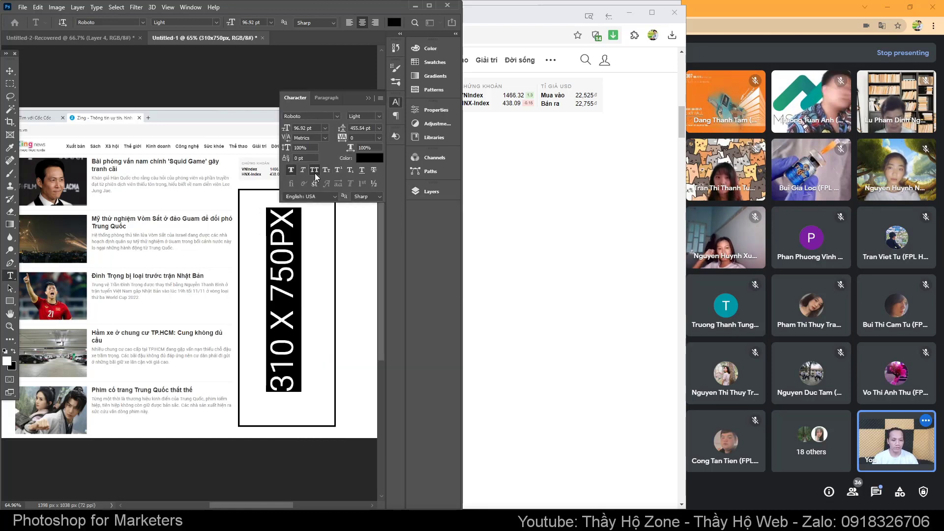
{"action": "left_click", "coordinate": [315, 173]}
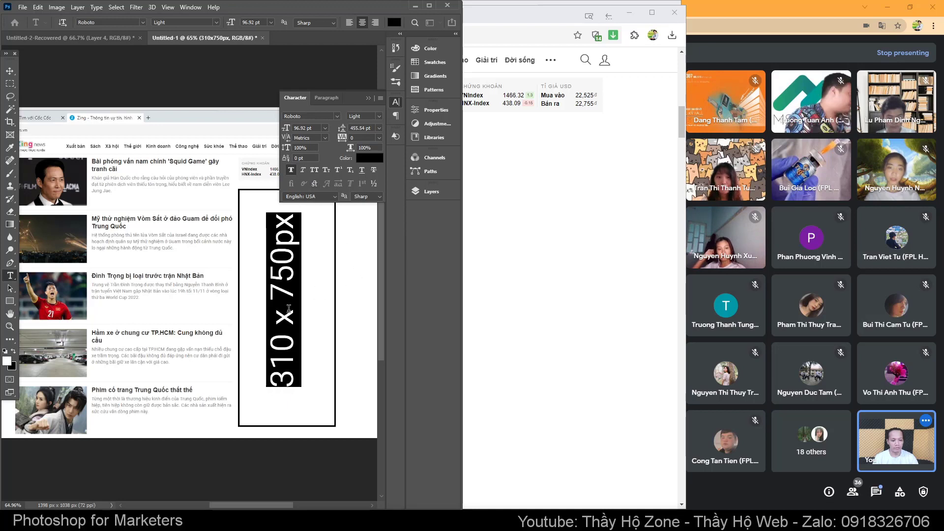
{"action": "left_click", "coordinate": [369, 99]}
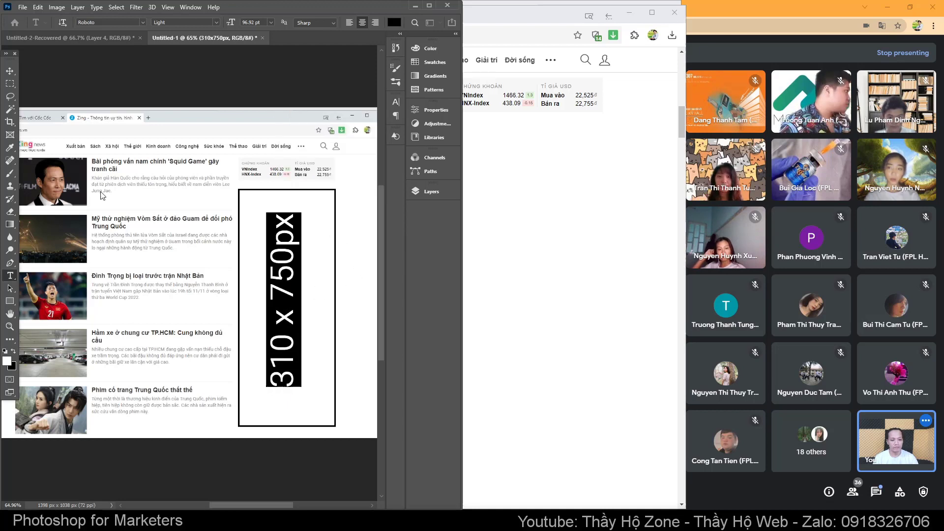
- Centre the label in the rectangle and bring up the Save As dialog
{"action": "left_click", "coordinate": [10, 71]}
{"action": "left_click_drag", "start_coordinate": [283, 294], "coordinate": [286, 302]}
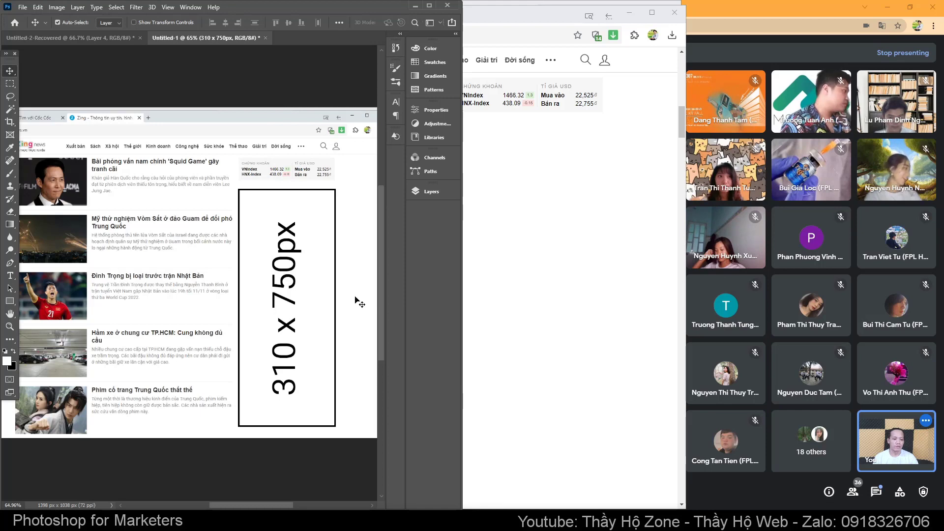
{"action": "key", "text": "Tab"}
{"action": "key", "text": "Tab"}
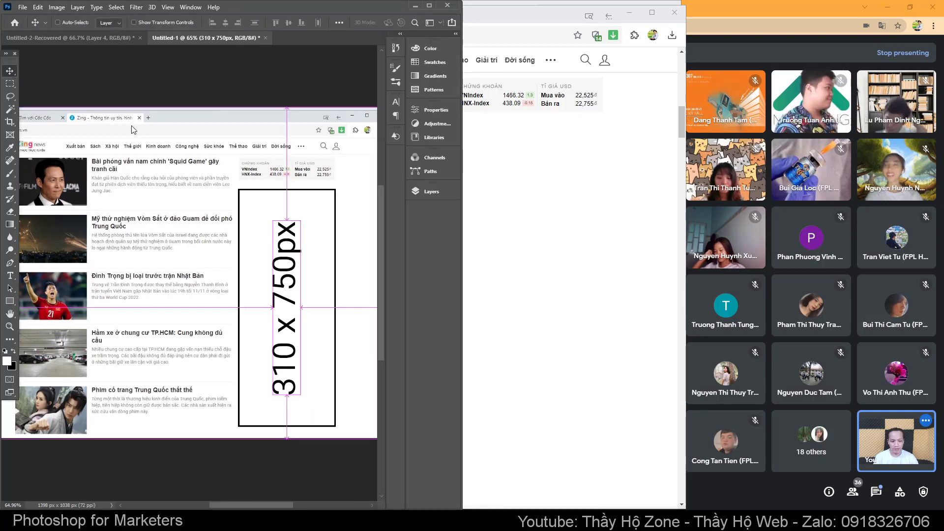
{"action": "key", "text": "ctrl+s"}
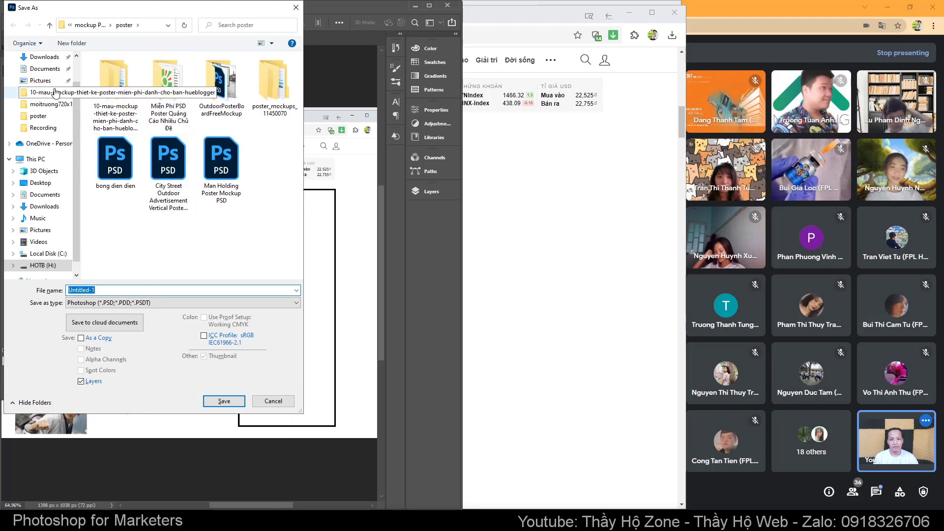
- Save the design as JPEG 'banner zi' in Downloads, accepting the JPEG options
{"action": "left_click", "coordinate": [49, 68]}
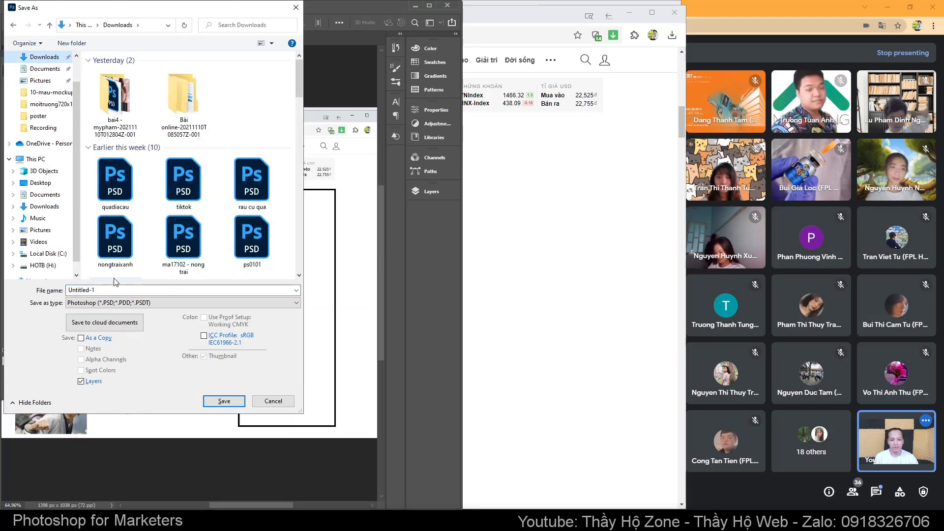
{"action": "double_click", "coordinate": [109, 289]}
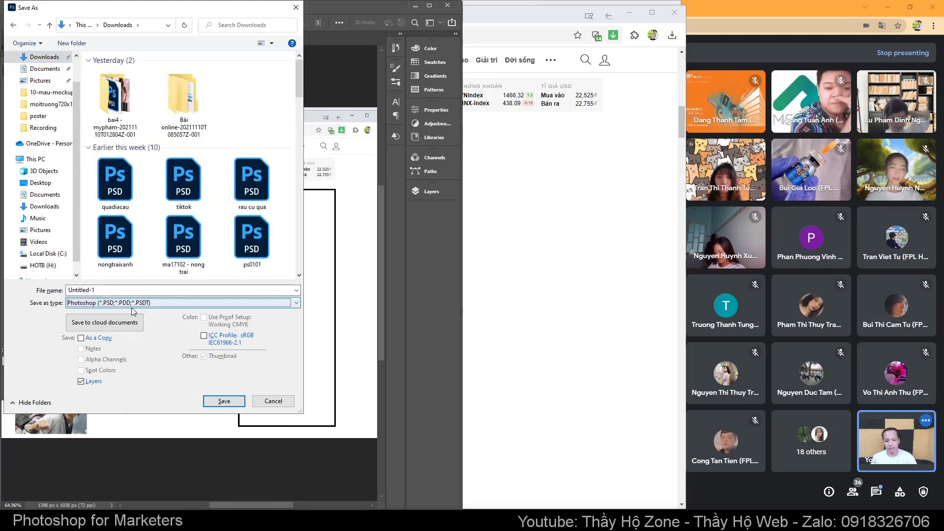
{"action": "left_click", "coordinate": [108, 302]}
{"action": "left_click", "coordinate": [106, 378]}
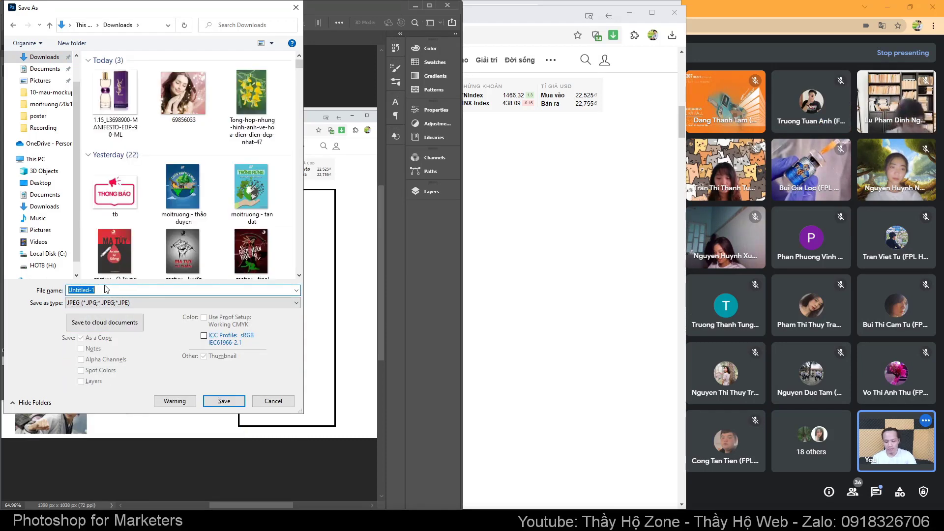
{"action": "type", "text": "banner "}
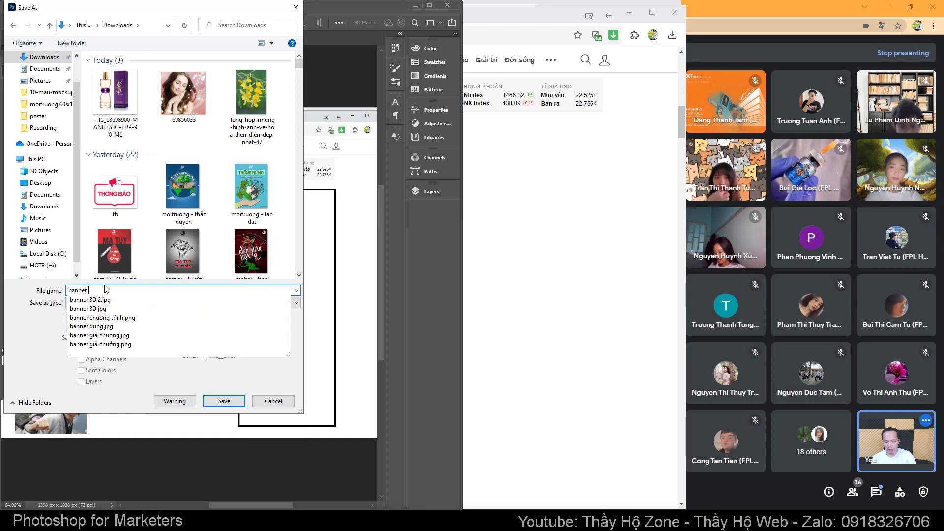
{"action": "type", "text": "zing"}
{"action": "key", "text": "Return"}
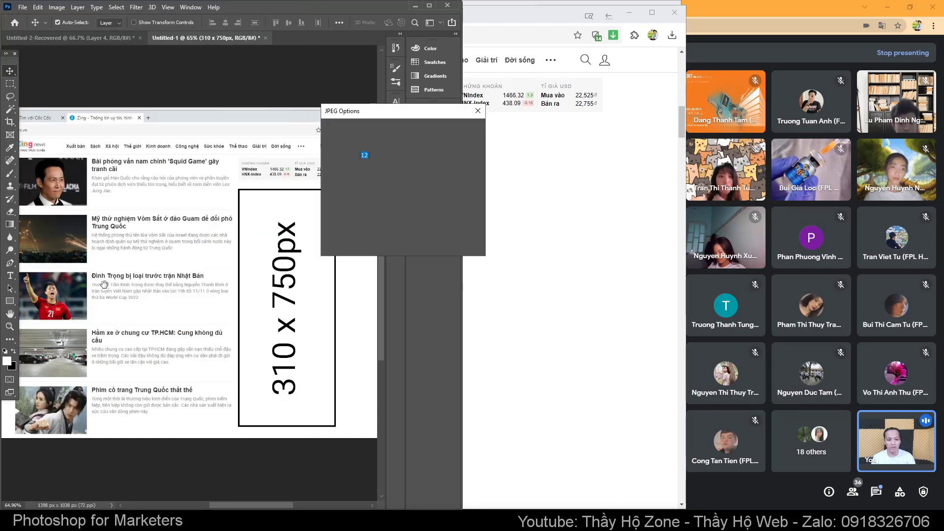
{"action": "key", "text": "Return"}
{"action": "key", "text": "alt+Tab"}
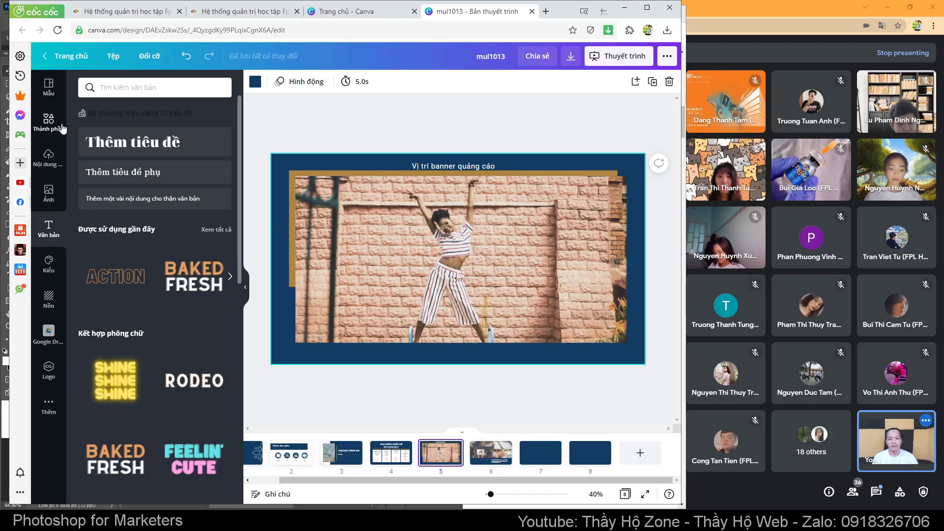
- Upload the saved banner JPEG from Downloads into Canva's Uploads
{"action": "left_click", "coordinate": [56, 125]}
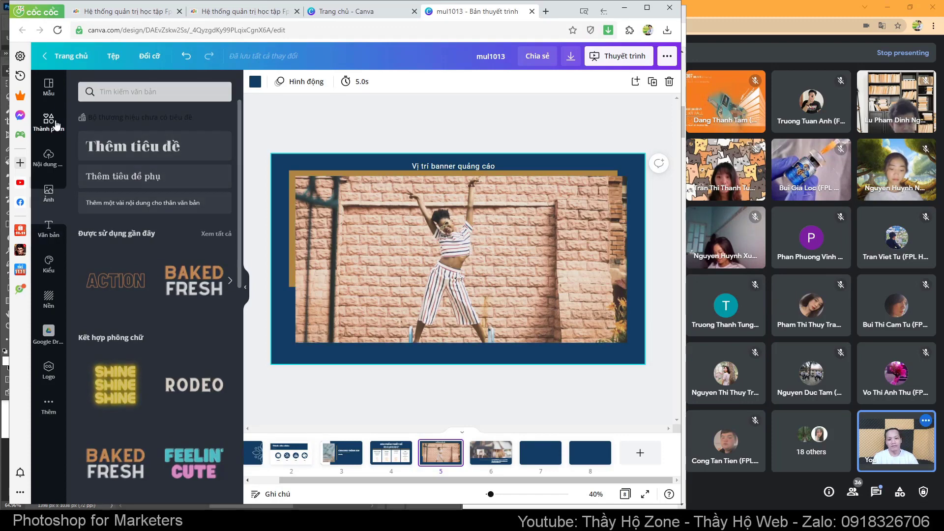
{"action": "left_click", "coordinate": [48, 162]}
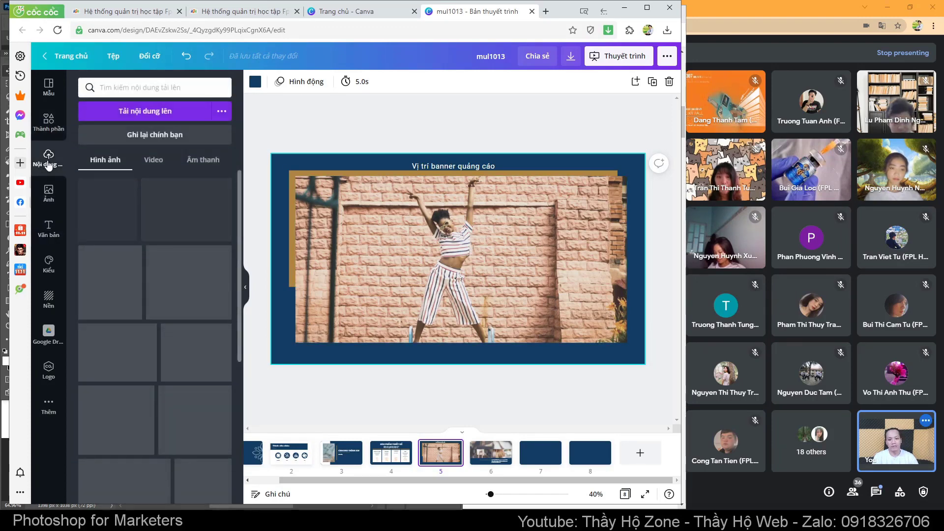
{"action": "left_click", "coordinate": [144, 113]}
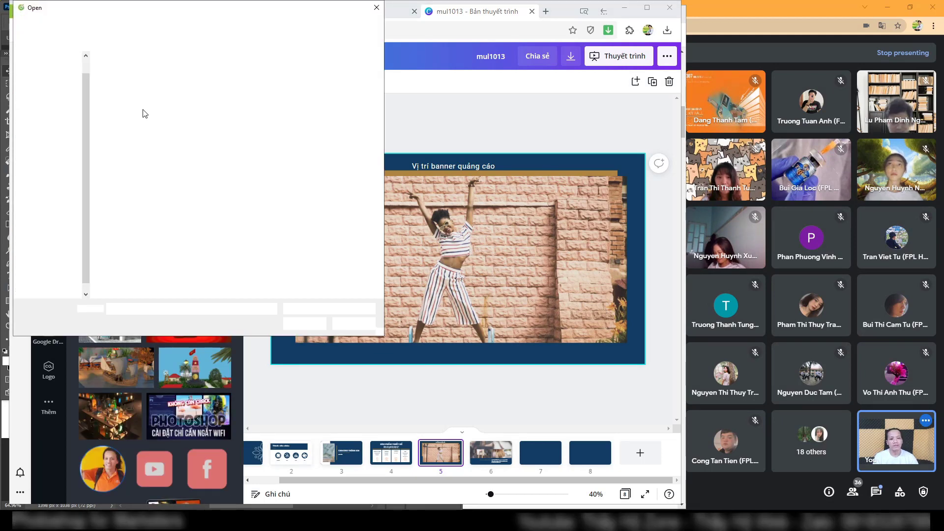
{"action": "left_click", "coordinate": [53, 68]}
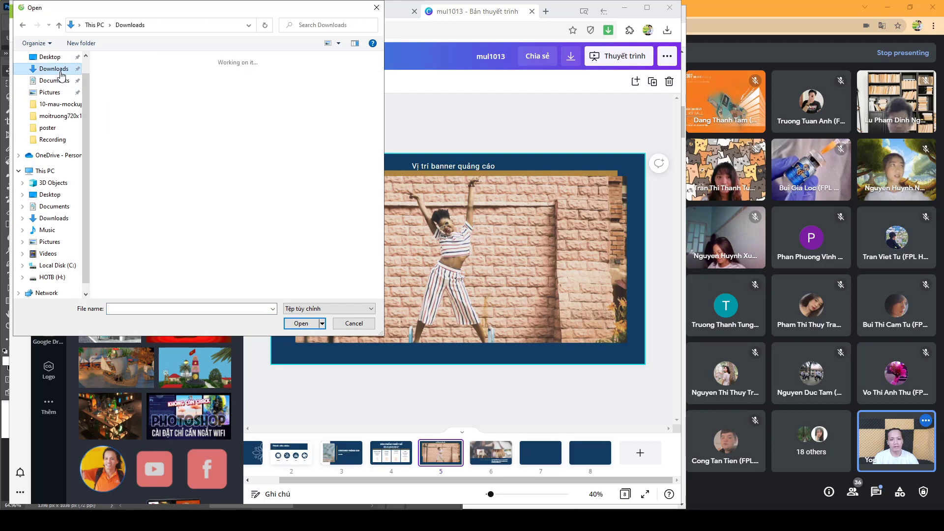
{"action": "double_click", "coordinate": [105, 92]}
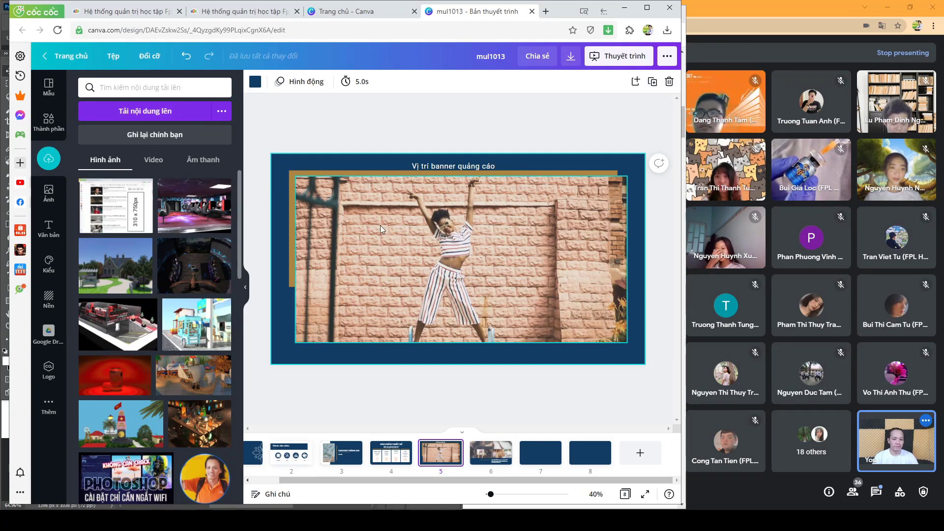
- Replace the dancer photo with the uploaded screenshot, enlarged and aligned to the gold banner's top-left
{"action": "left_click", "coordinate": [362, 226]}
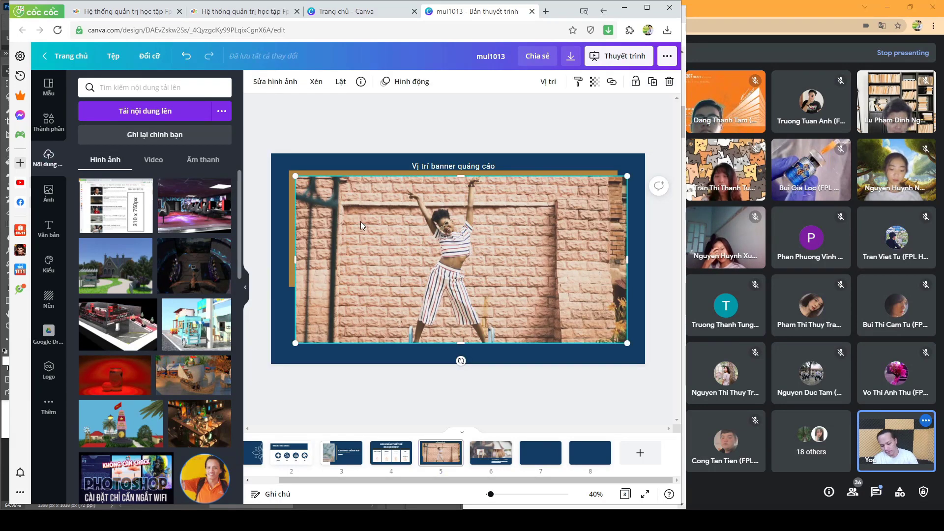
{"action": "left_click_drag", "start_coordinate": [112, 216], "coordinate": [384, 239]}
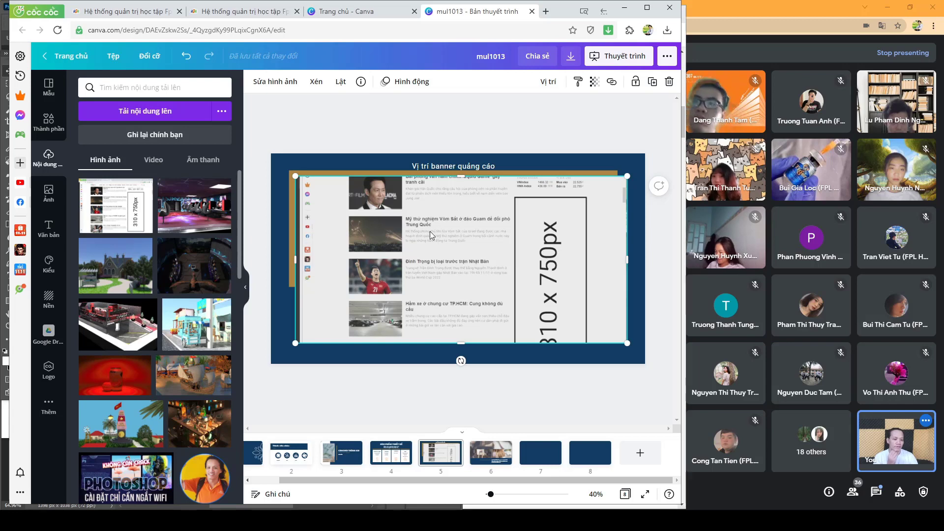
{"action": "key", "text": "Delete"}
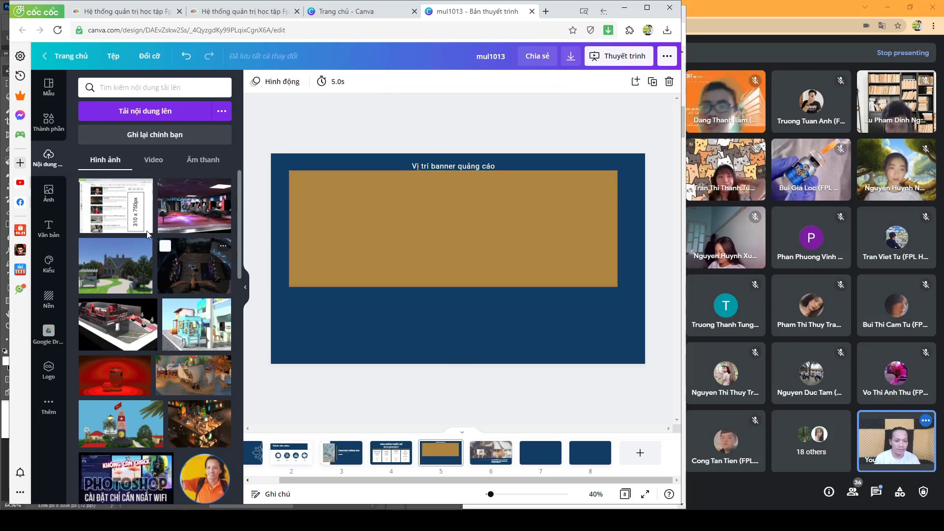
{"action": "left_click_drag", "start_coordinate": [146, 226], "coordinate": [353, 229]}
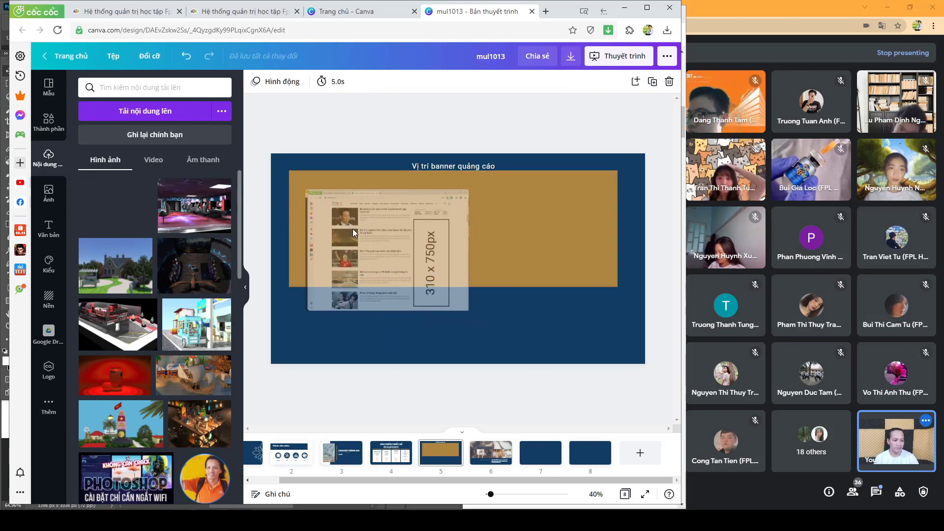
{"action": "left_click_drag", "start_coordinate": [467, 311], "coordinate": [513, 343]}
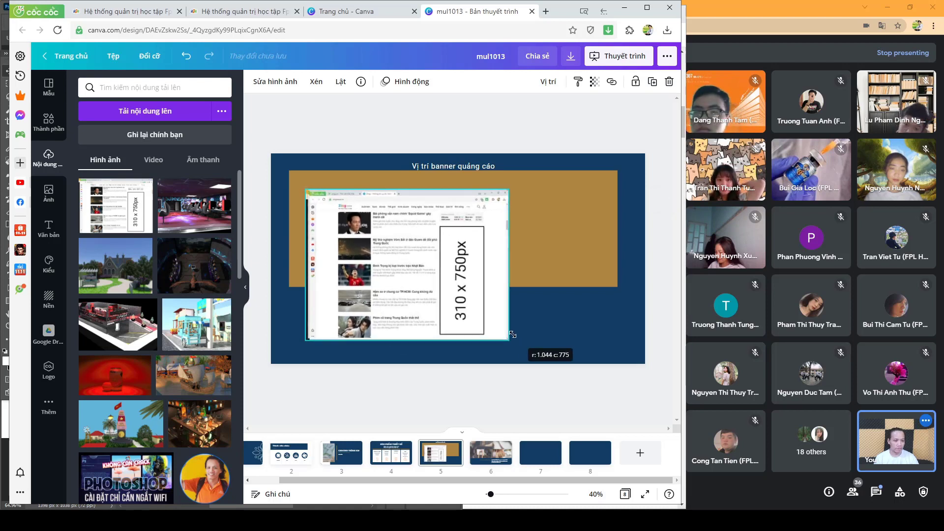
{"action": "left_click_drag", "start_coordinate": [446, 267], "coordinate": [440, 254]}
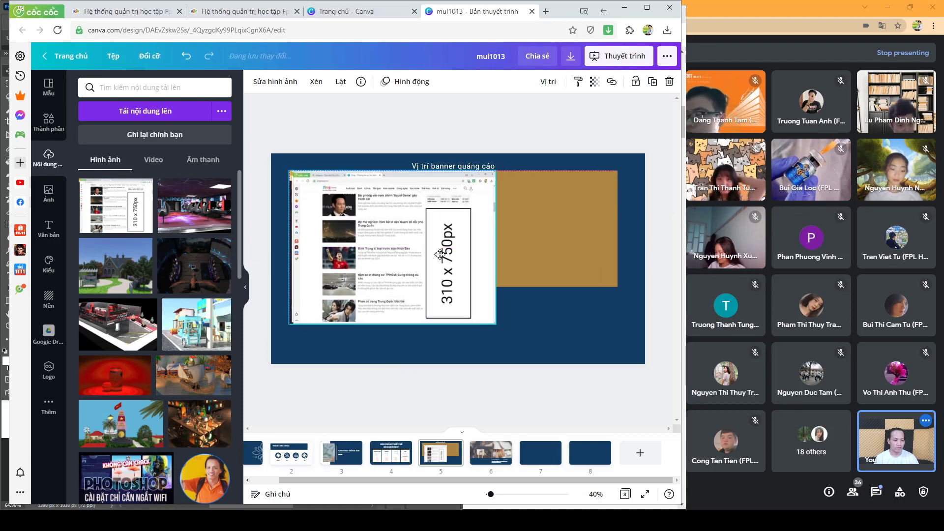
{"action": "left_click_drag", "start_coordinate": [498, 326], "coordinate": [511, 336]}
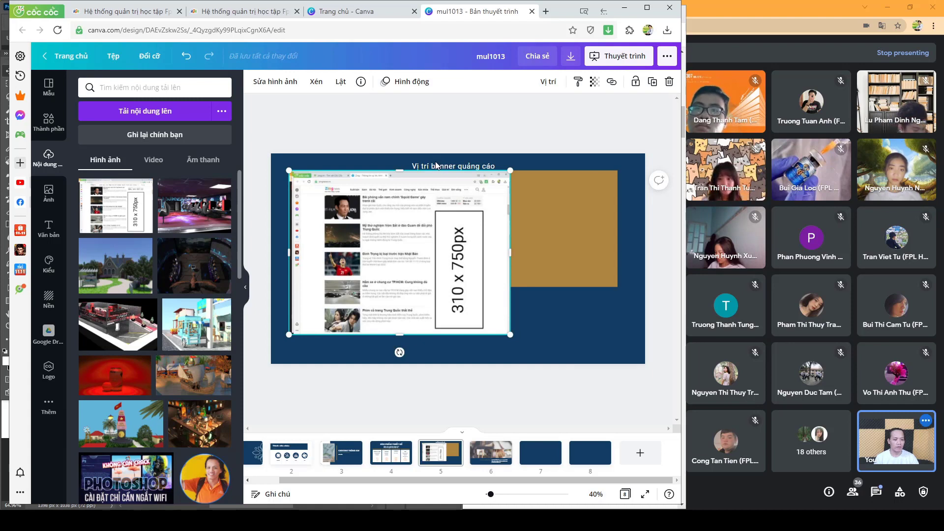
- Move and shrink the 'Vị trí banner quảng cáo' caption onto the gold area, trimming its text
{"action": "left_click", "coordinate": [435, 165]}
{"action": "left_click_drag", "start_coordinate": [439, 168], "coordinate": [459, 313]}
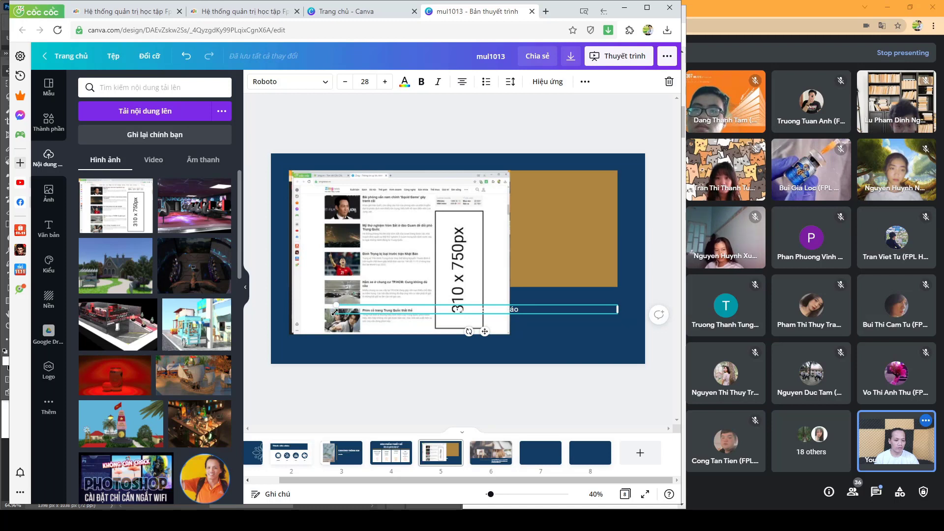
{"action": "left_click_drag", "start_coordinate": [336, 313], "coordinate": [512, 326]}
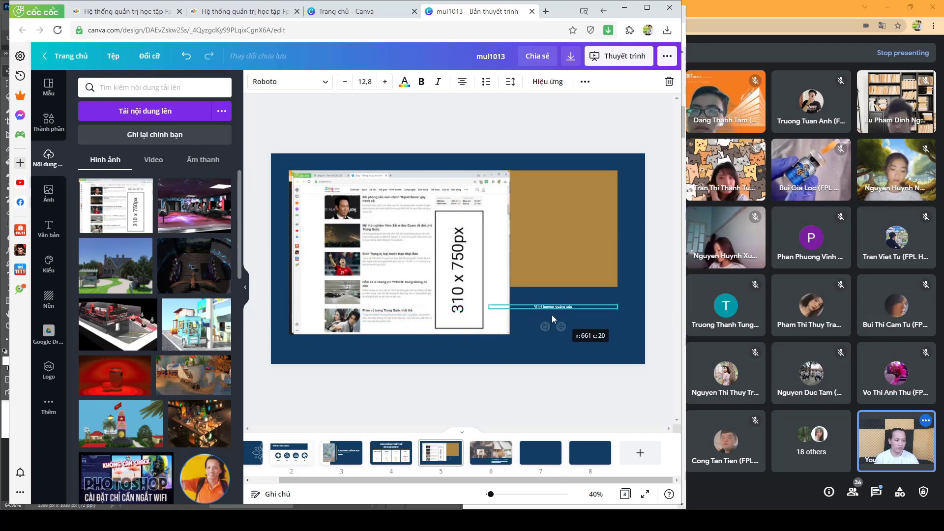
{"action": "left_click_drag", "start_coordinate": [580, 305], "coordinate": [589, 232]}
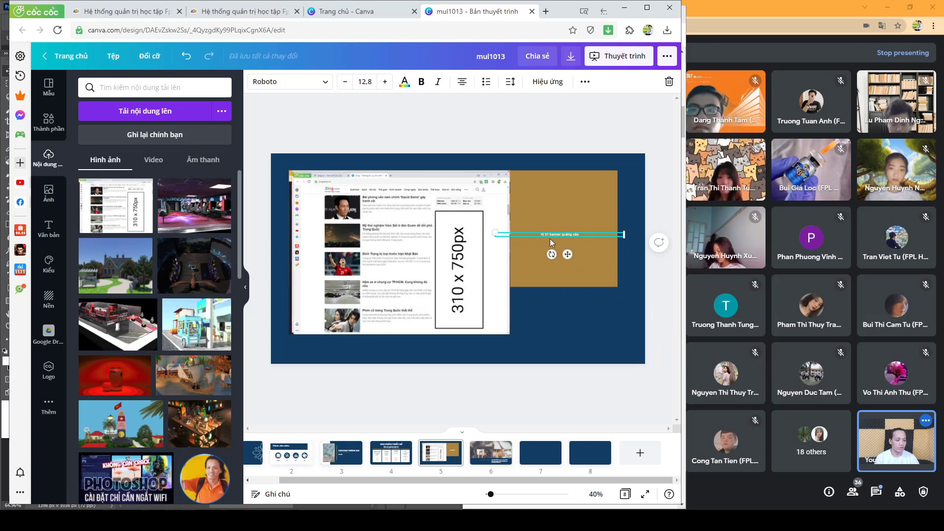
{"action": "left_click", "coordinate": [555, 231]}
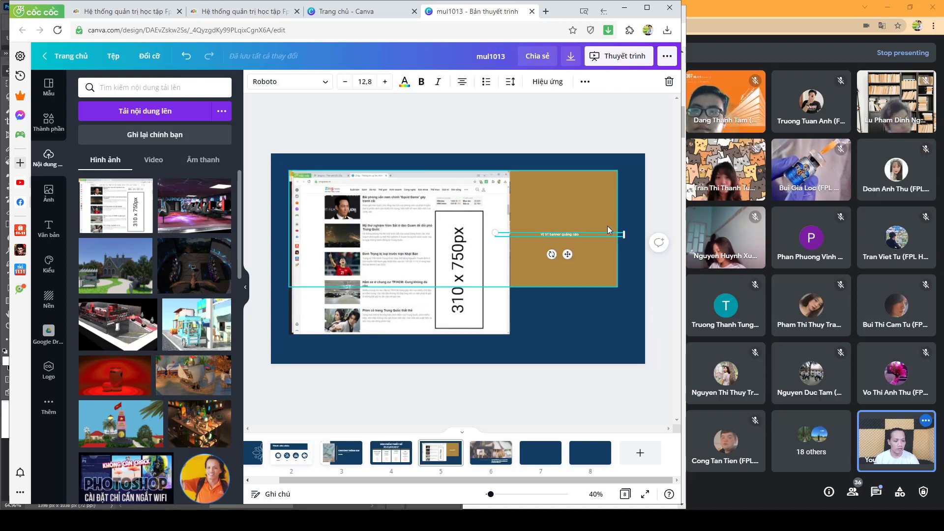
{"action": "key", "text": "BackSpace"}
{"action": "key", "text": "Delete"}
{"action": "key", "text": "Delete"}
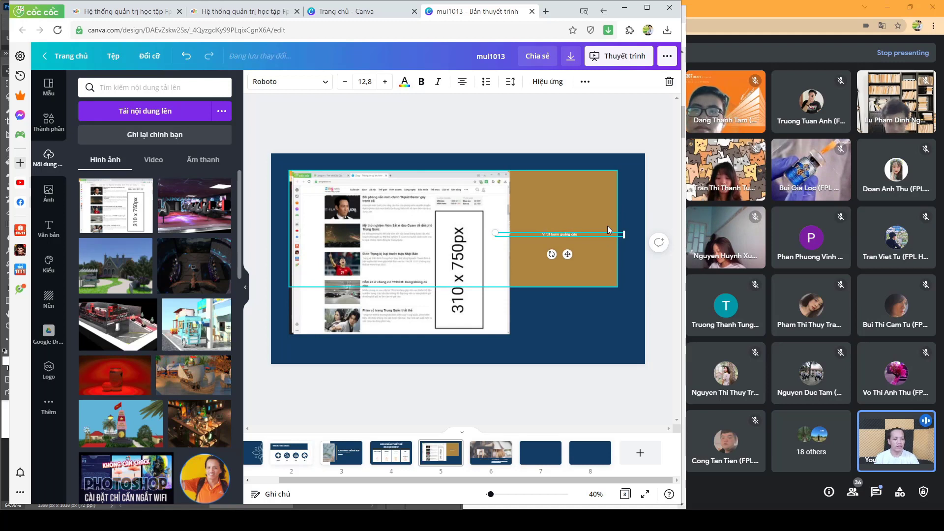
{"action": "key", "text": "Escape"}
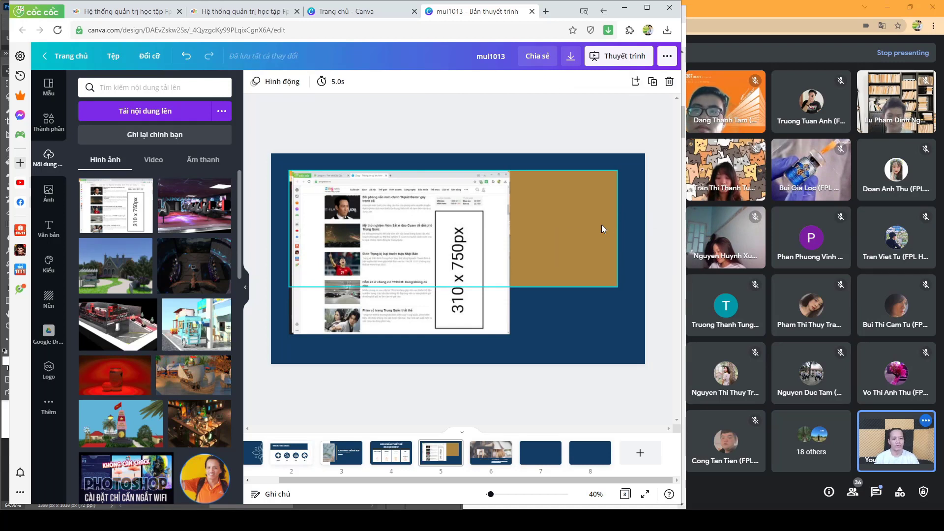
- Add a heading reading 'banner' and move it onto the gold rectangle
{"action": "left_click", "coordinate": [49, 238]}
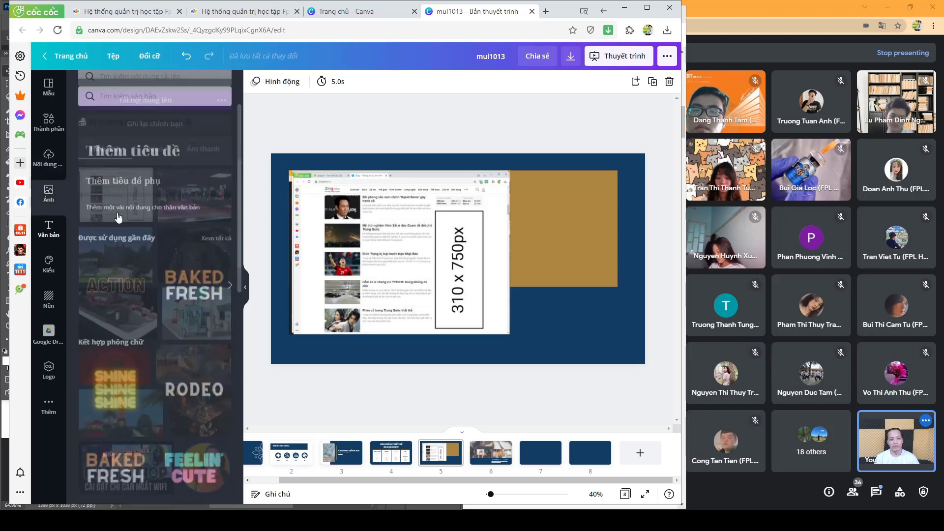
{"action": "left_click", "coordinate": [152, 151]}
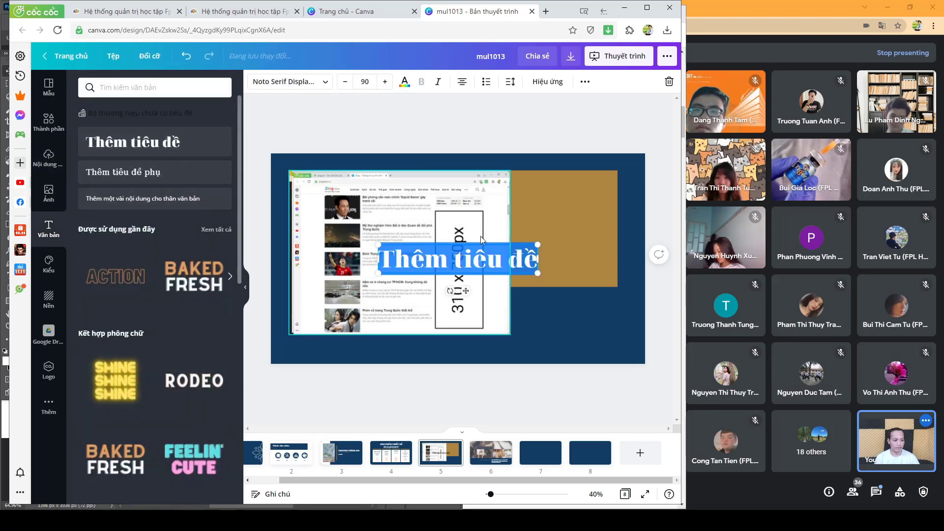
{"action": "left_click", "coordinate": [452, 265]}
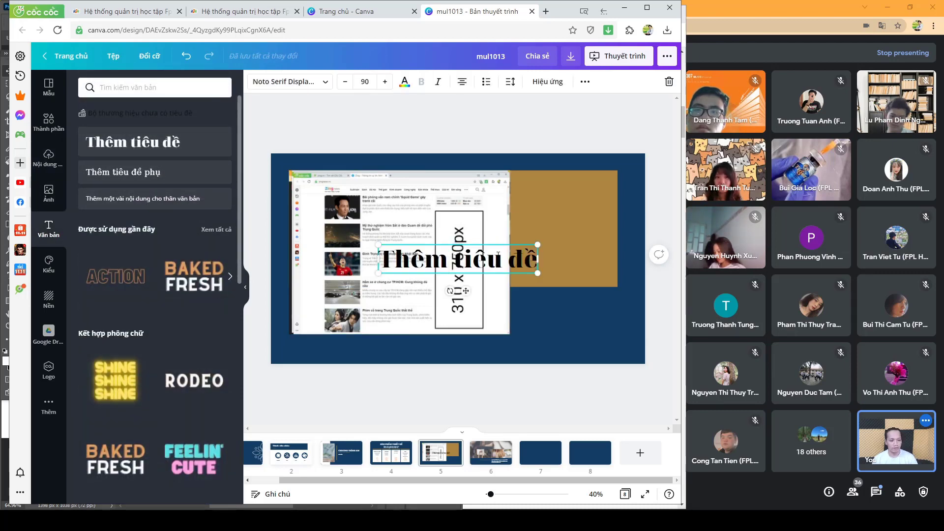
{"action": "triple_click", "coordinate": [499, 254]}
{"action": "type", "text": "banner"}
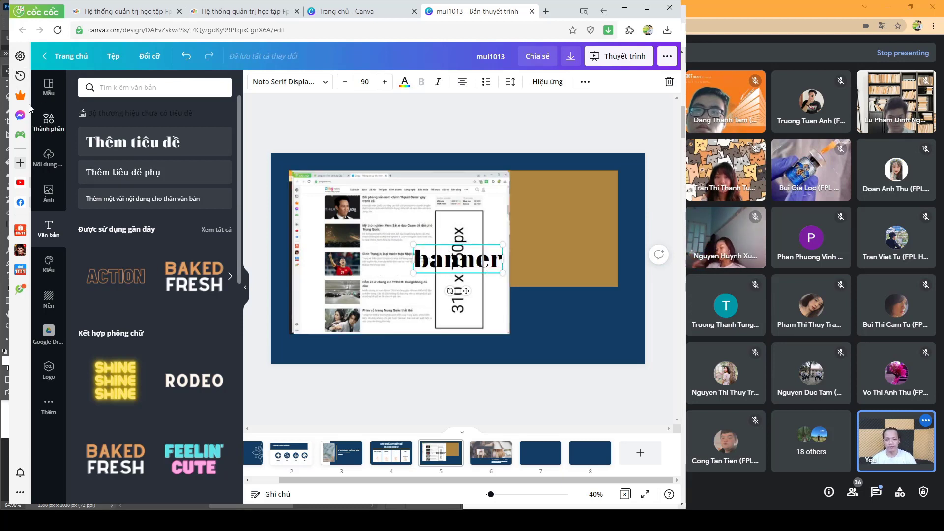
{"action": "left_click", "coordinate": [569, 290]}
{"action": "left_click", "coordinate": [480, 270]}
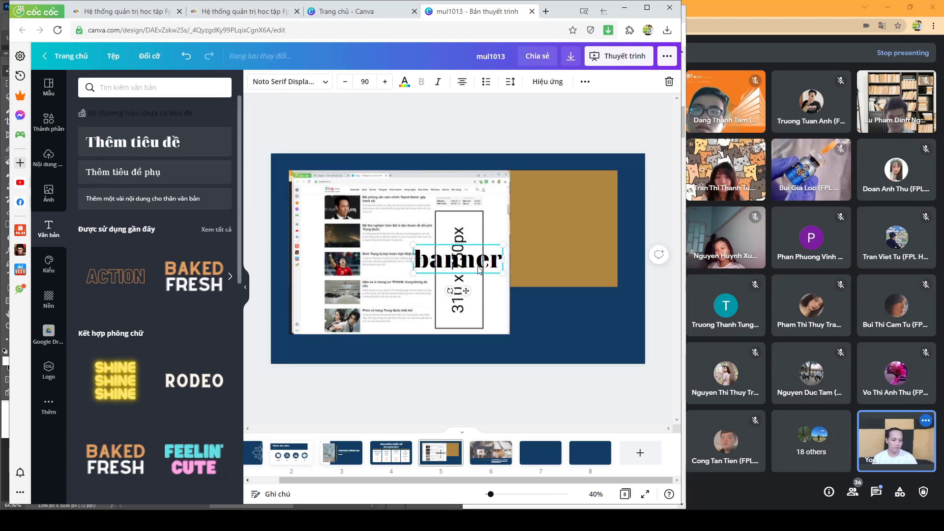
{"action": "left_click_drag", "start_coordinate": [479, 270], "coordinate": [586, 235]}
- Make the heading white and add a second line so it reads 'banner zing.vn'
{"action": "double_click", "coordinate": [582, 231]}
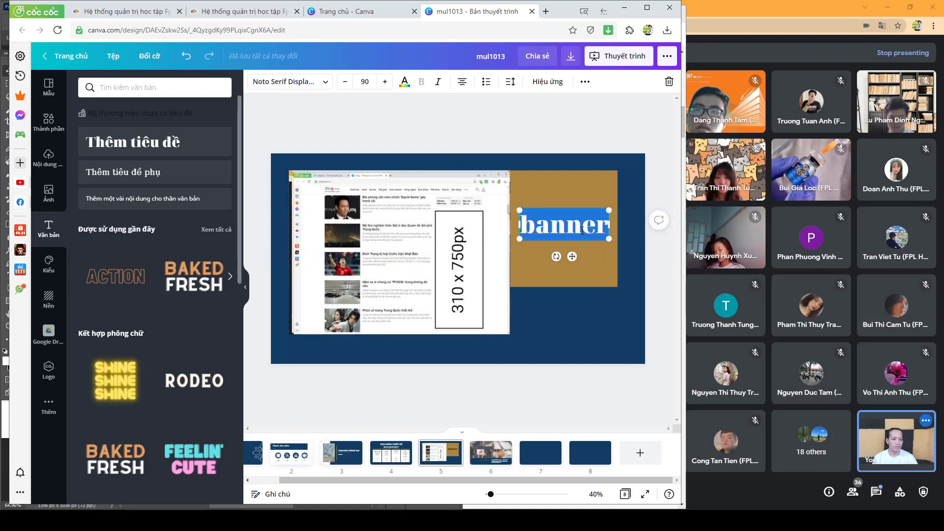
{"action": "left_click", "coordinate": [405, 81]}
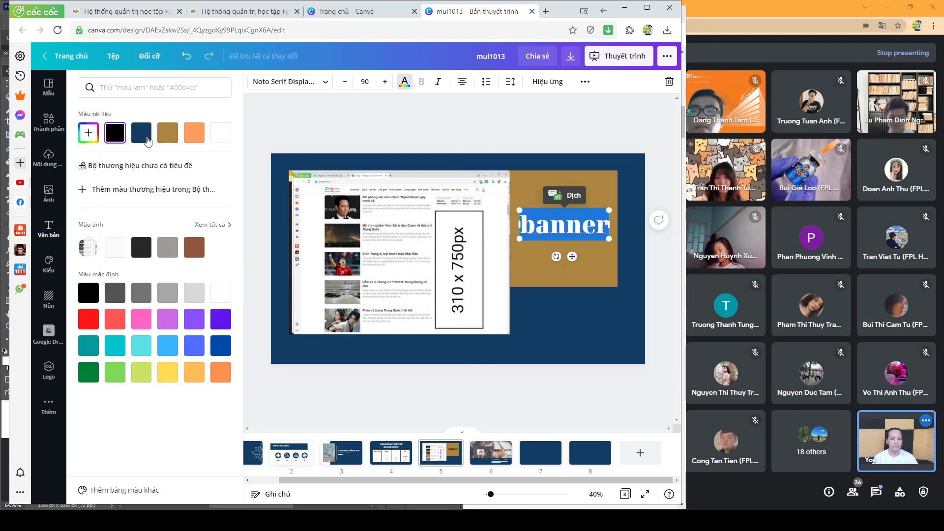
{"action": "left_click", "coordinate": [220, 132]}
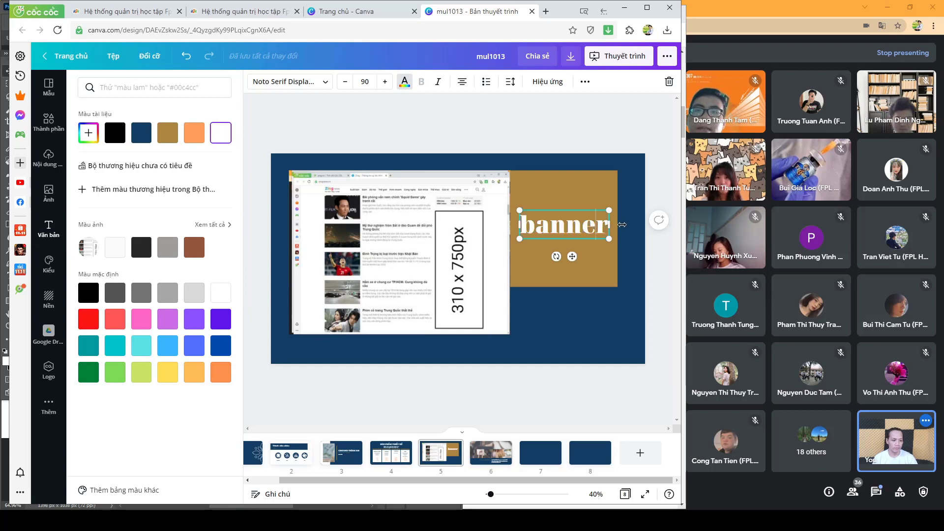
{"action": "key", "text": "Return"}
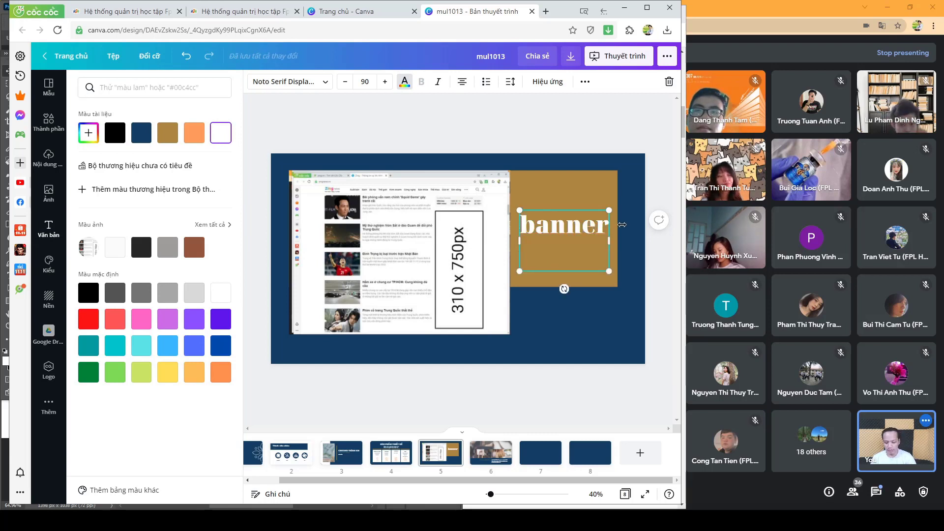
{"action": "type", "text": "zing"}
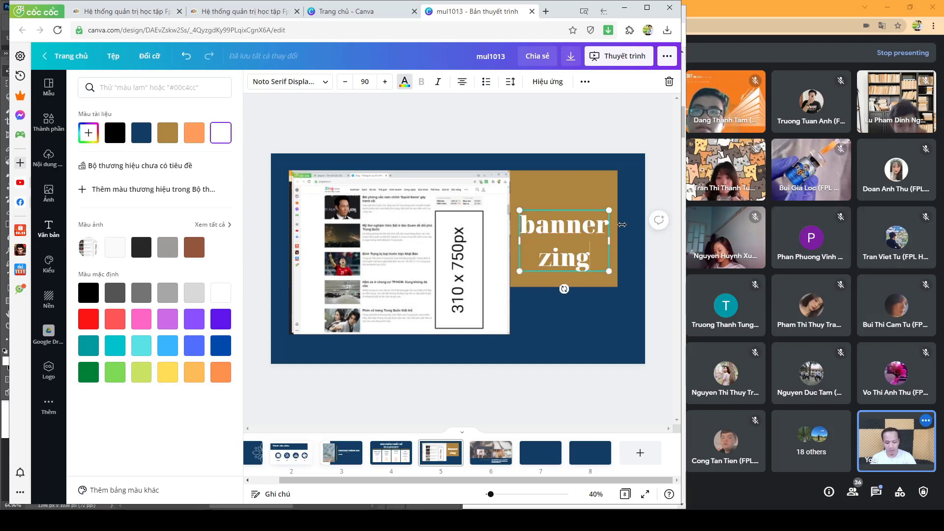
{"action": "type", "text": ".vn"}
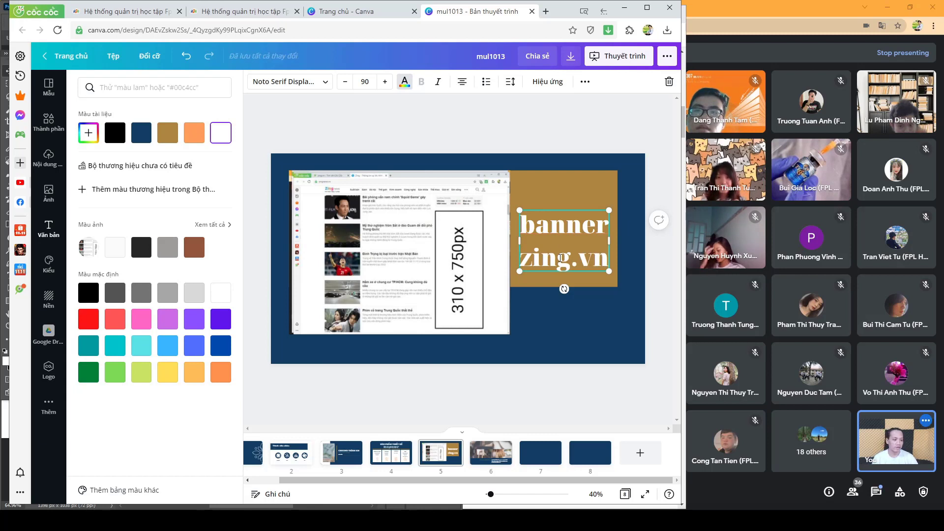
{"action": "left_click", "coordinate": [566, 259]}
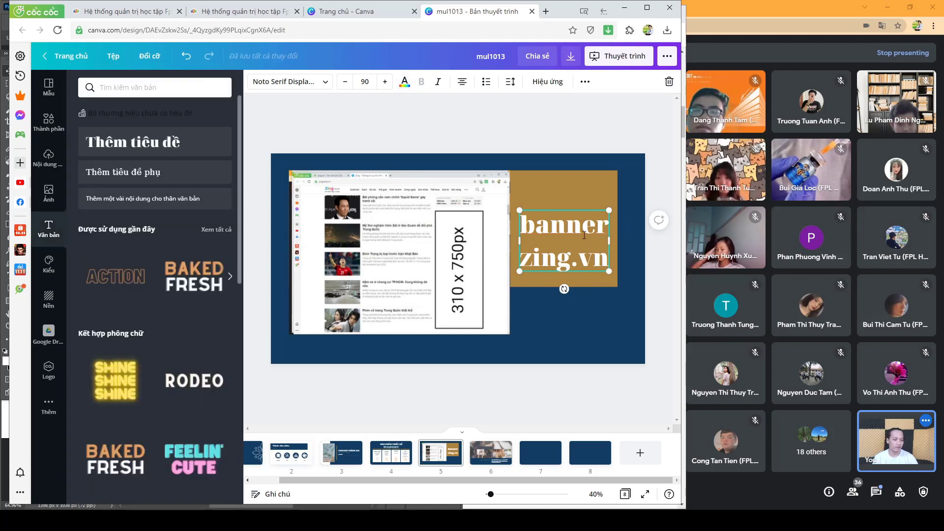
{"action": "left_click", "coordinate": [604, 325]}
{"action": "left_click_drag", "start_coordinate": [585, 220], "coordinate": [586, 214]}
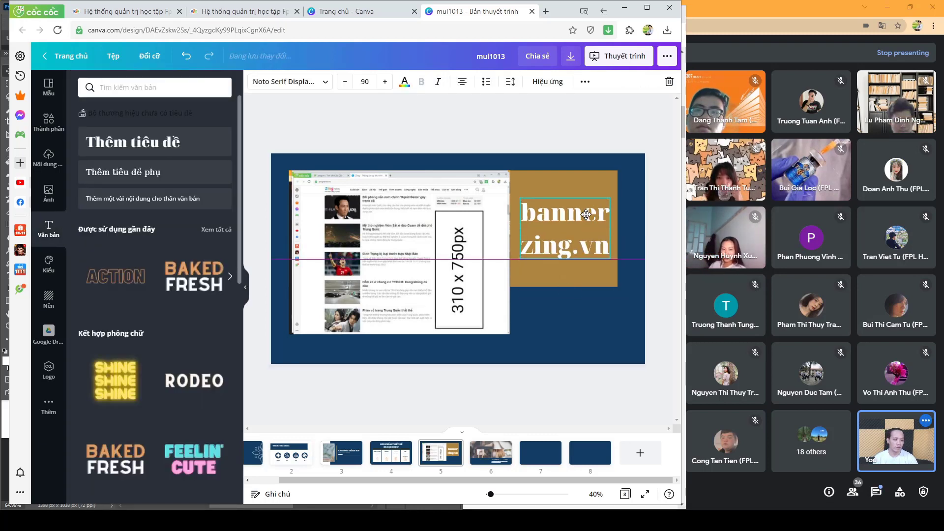
{"action": "left_click", "coordinate": [591, 297]}
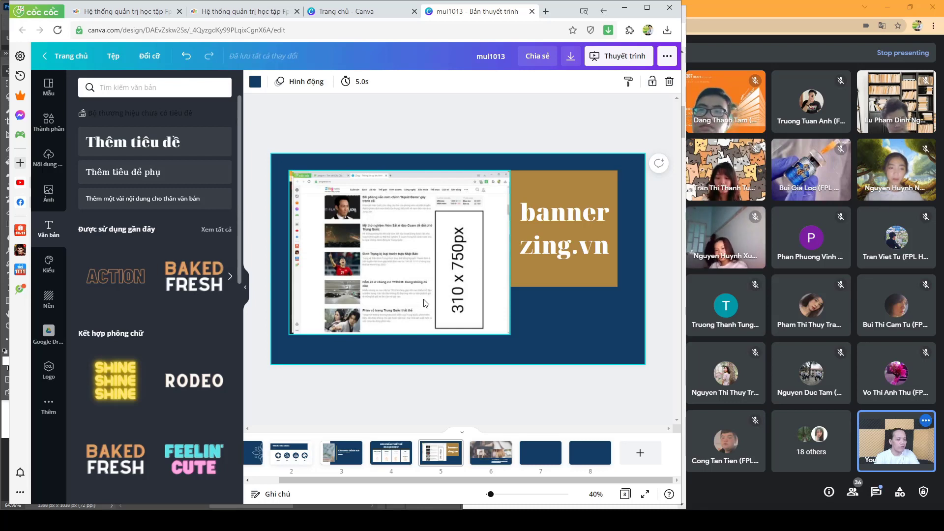
- Delete the bag photo grid from slide 6
{"action": "left_click", "coordinate": [491, 453]}
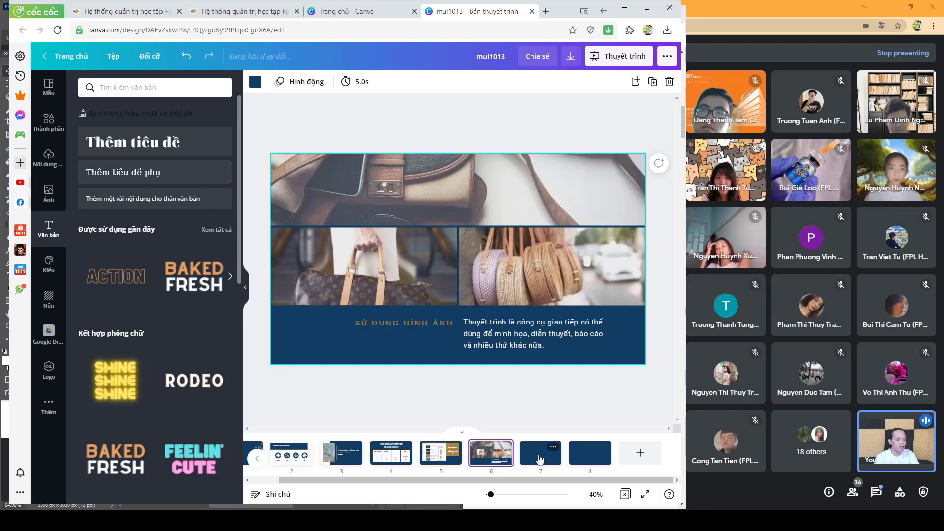
{"action": "left_click", "coordinate": [551, 460]}
{"action": "scroll", "coordinate": [532, 236], "scroll_direction": "up", "scroll_amount": 5}
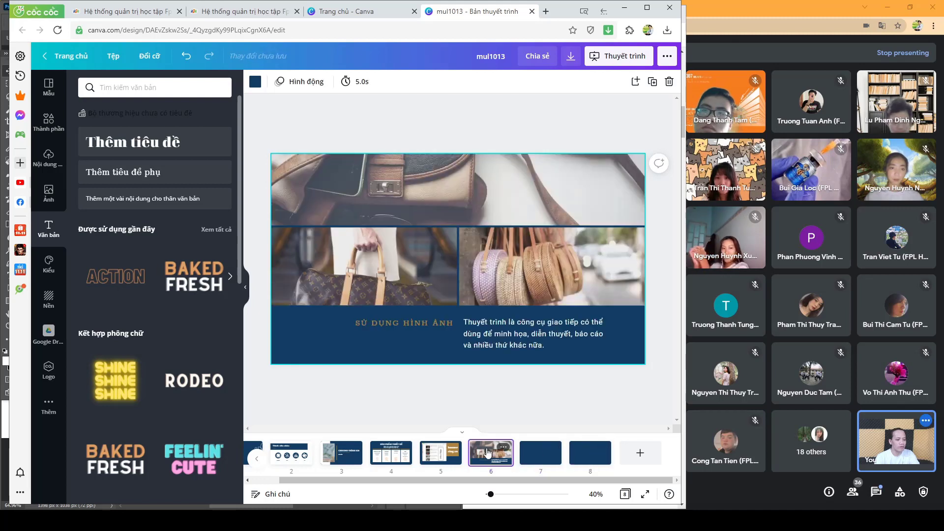
{"action": "left_click", "coordinate": [532, 236]}
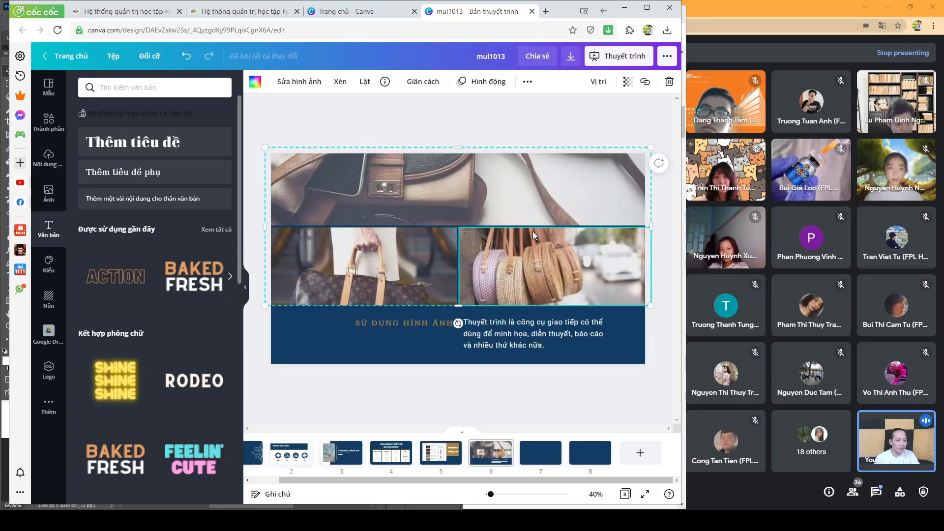
{"action": "left_click", "coordinate": [533, 231]}
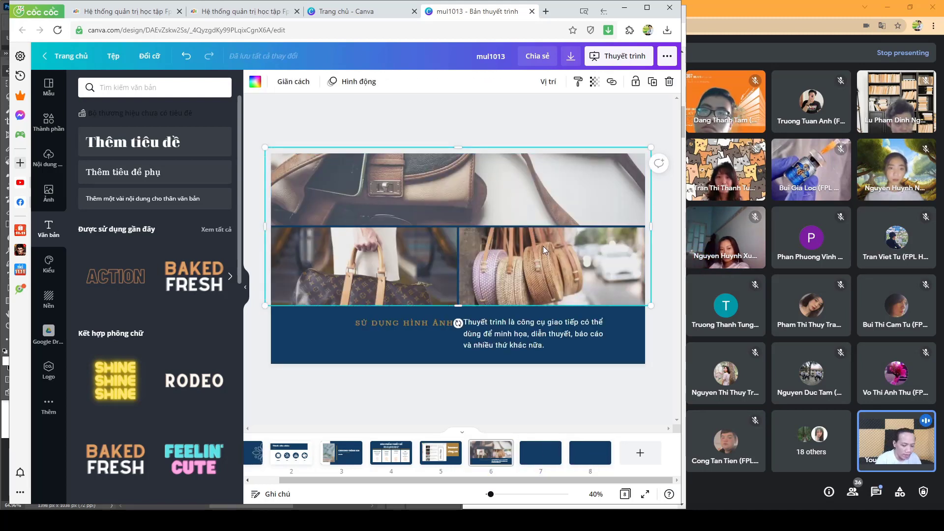
{"action": "key", "text": "Delete"}
- Retype the slide 6 heading to read 'LNADING PAGE'
{"action": "left_click", "coordinate": [467, 332]}
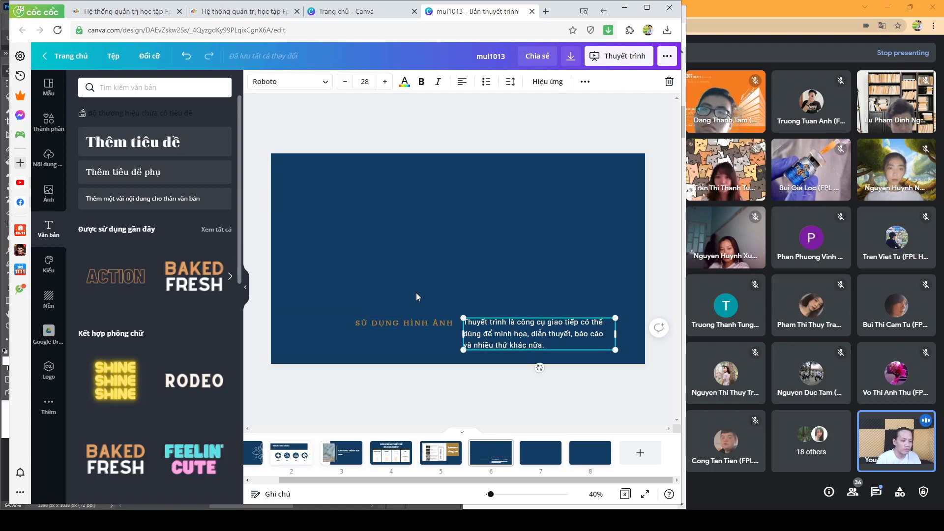
{"action": "left_click", "coordinate": [427, 323]}
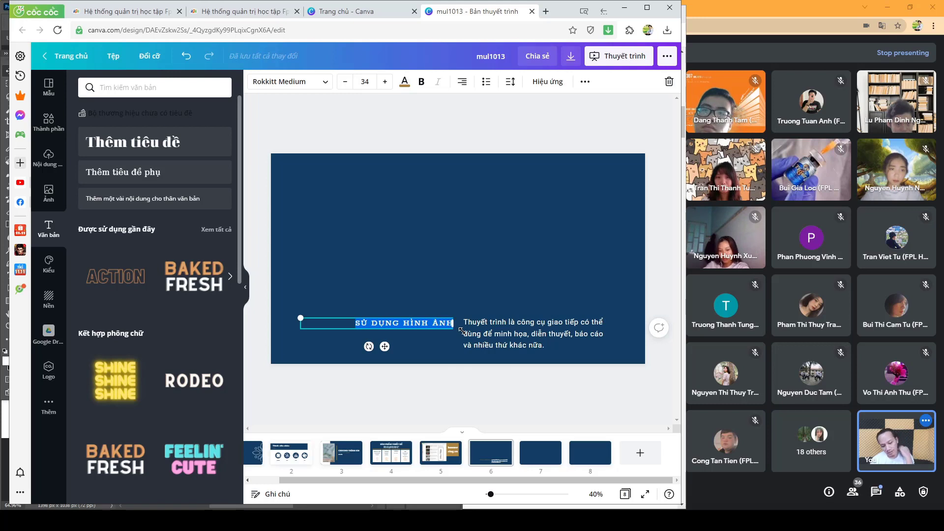
{"action": "key", "text": "BackSpace"}
{"action": "type", "text": "LNADING PH"}
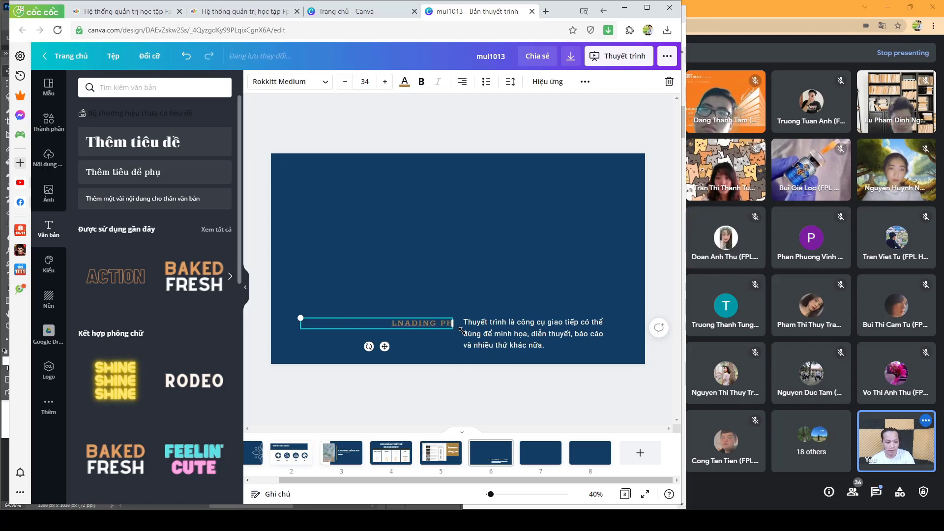
{"action": "key", "text": "BackSpace"}
{"action": "type", "text": "GAE"}
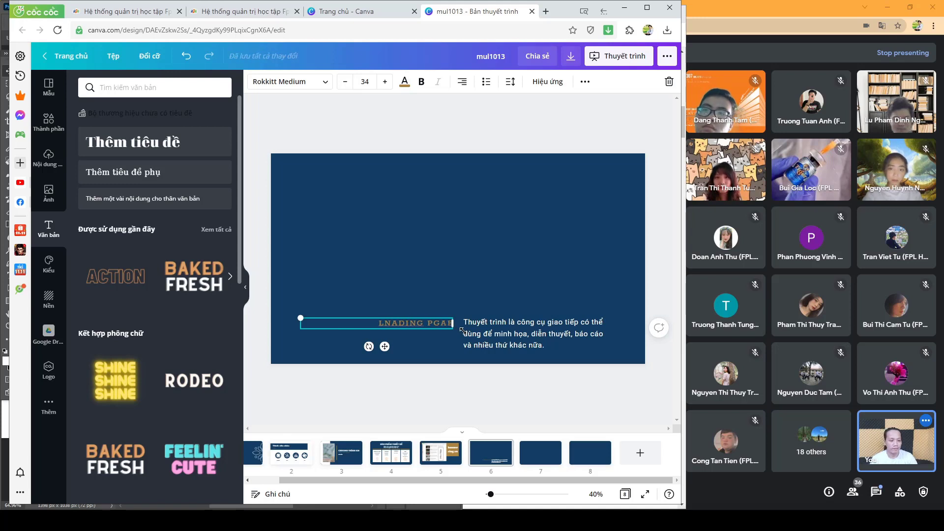
{"action": "key", "text": "BackSpace"}
{"action": "key", "text": "BackSpace"}
{"action": "key", "text": "BackSpace"}
{"action": "type", "text": "AG"}
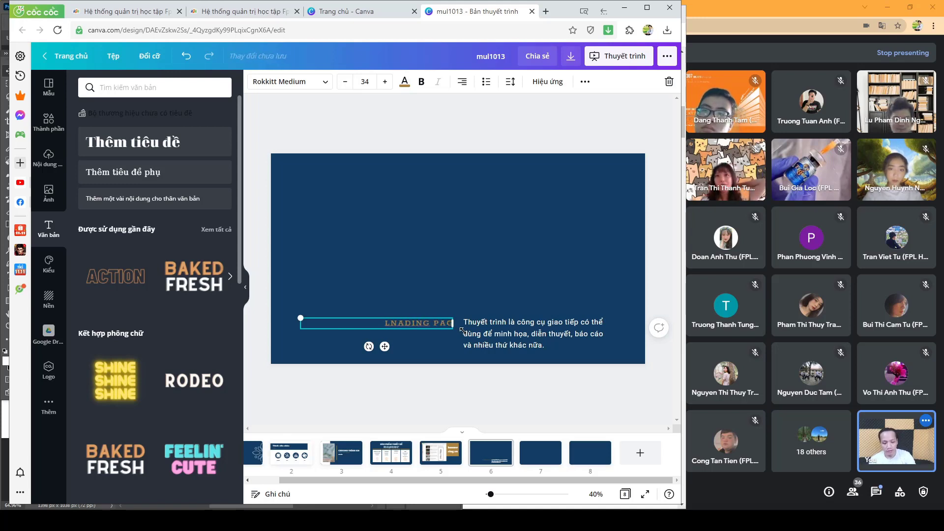
{"action": "type", "text": "E"}
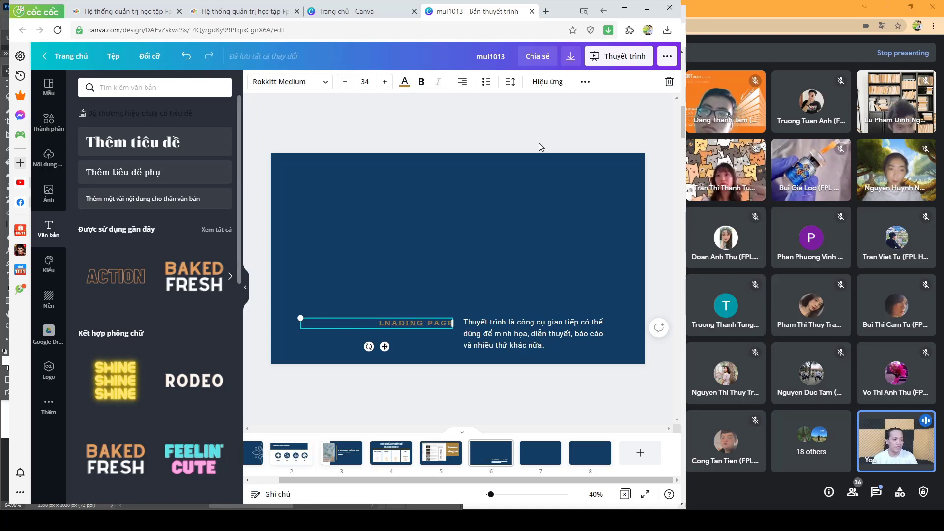
{"action": "left_click", "coordinate": [539, 142]}
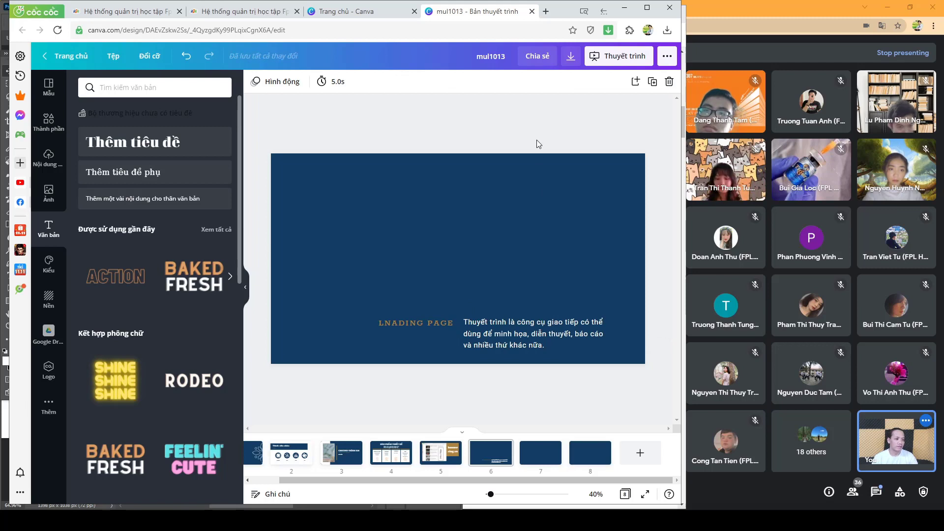
- Open ladipage.vn in a new Cốc Cốc tab from the 'lad' autocomplete
{"action": "left_click", "coordinate": [546, 11]}
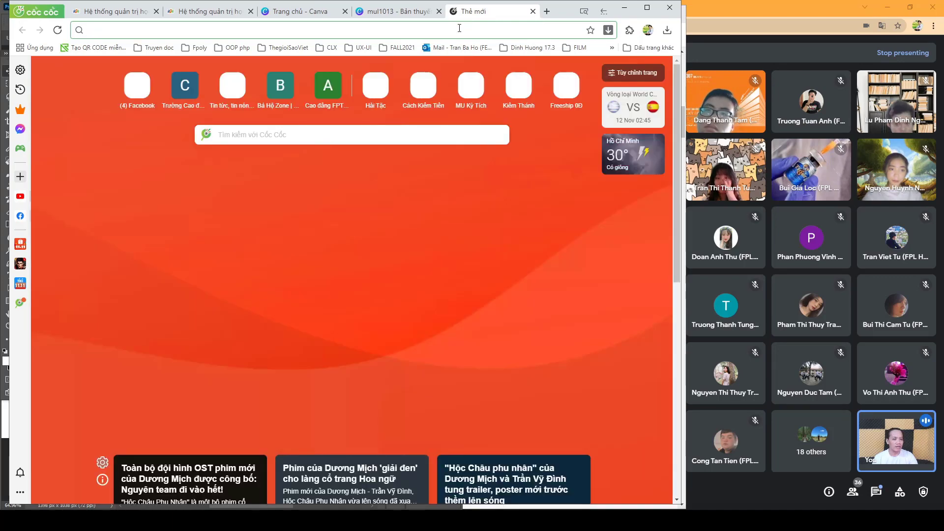
{"action": "type", "text": "l"}
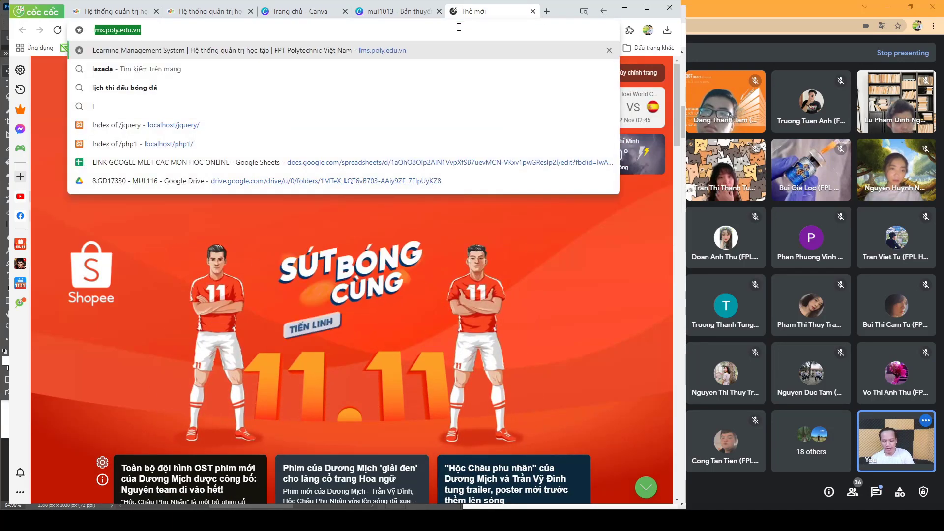
{"action": "type", "text": "adipage"}
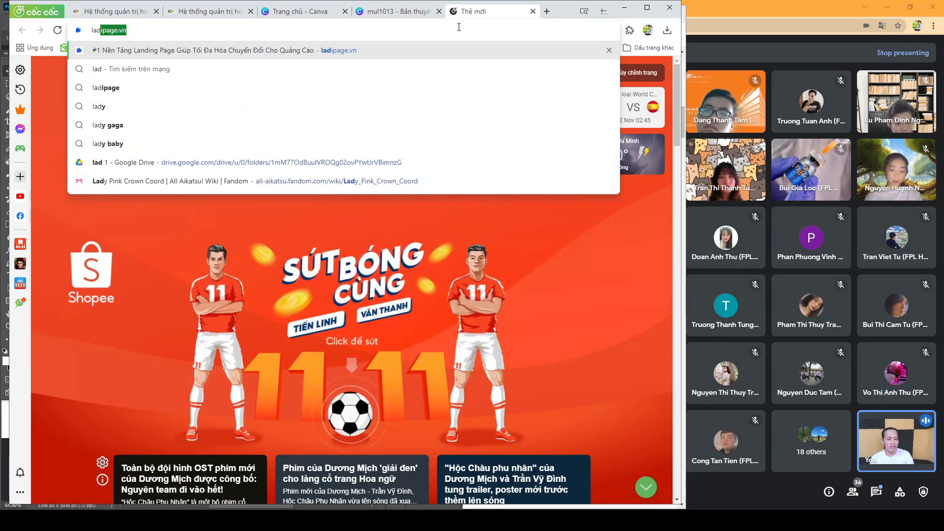
{"action": "key", "text": "Return"}
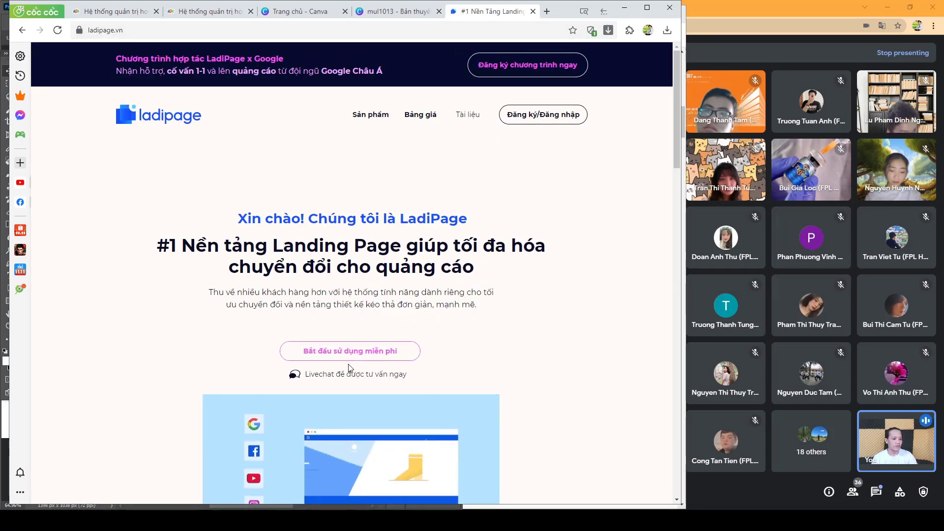
- Start LadiPage free and filter the Giao diện mẫu gallery to Nội thất - Ngoại thất templates
{"action": "left_click", "coordinate": [358, 355]}
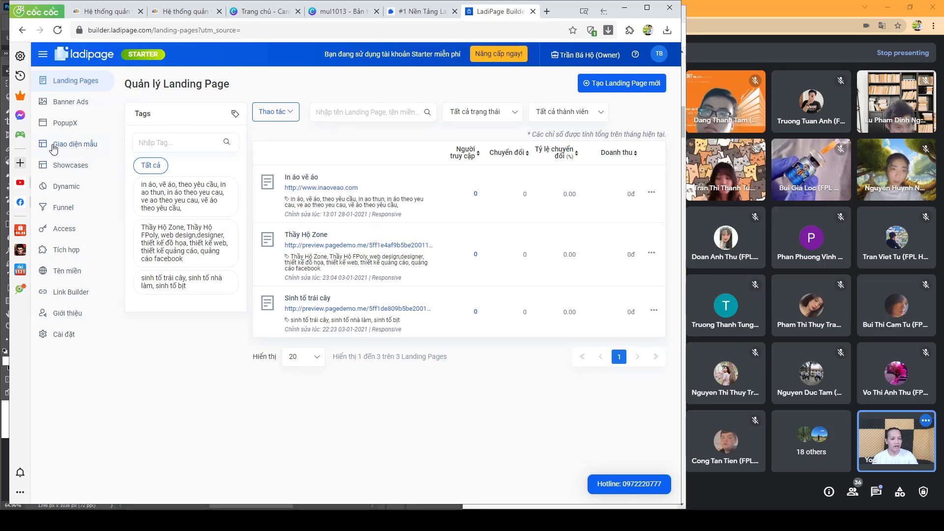
{"action": "left_click", "coordinate": [78, 148]}
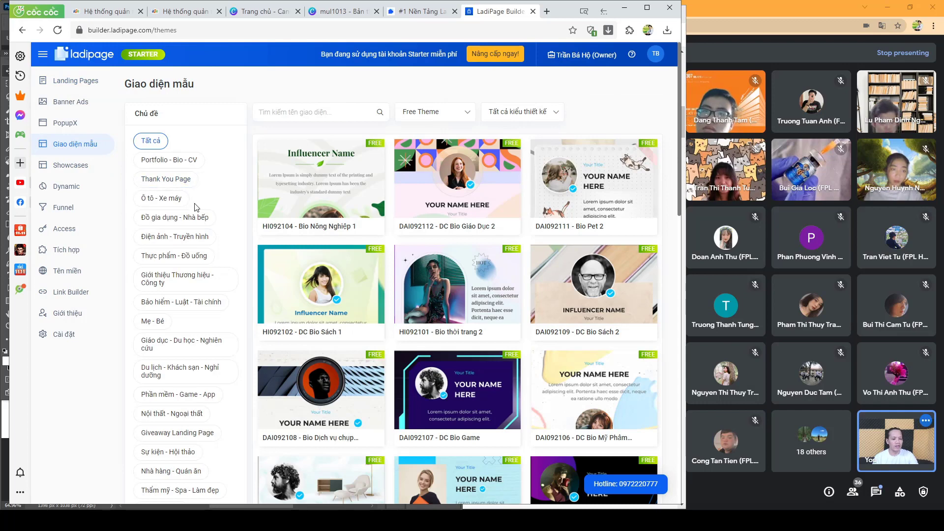
{"action": "left_click", "coordinate": [180, 240]}
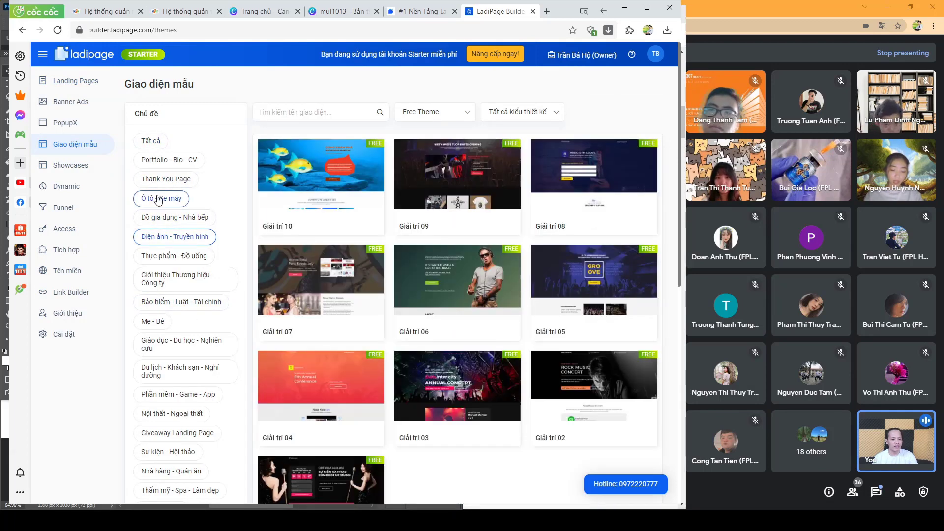
{"action": "left_click", "coordinate": [158, 199]}
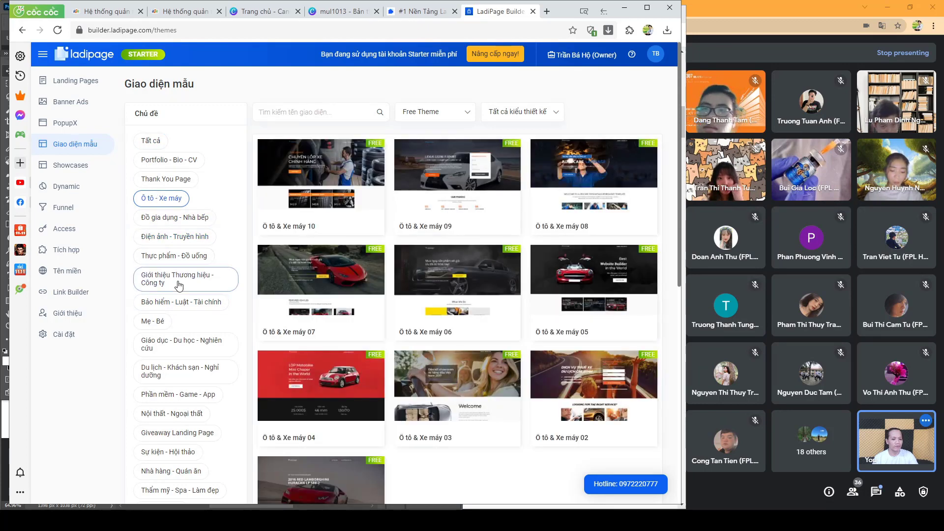
{"action": "left_click", "coordinate": [185, 371]}
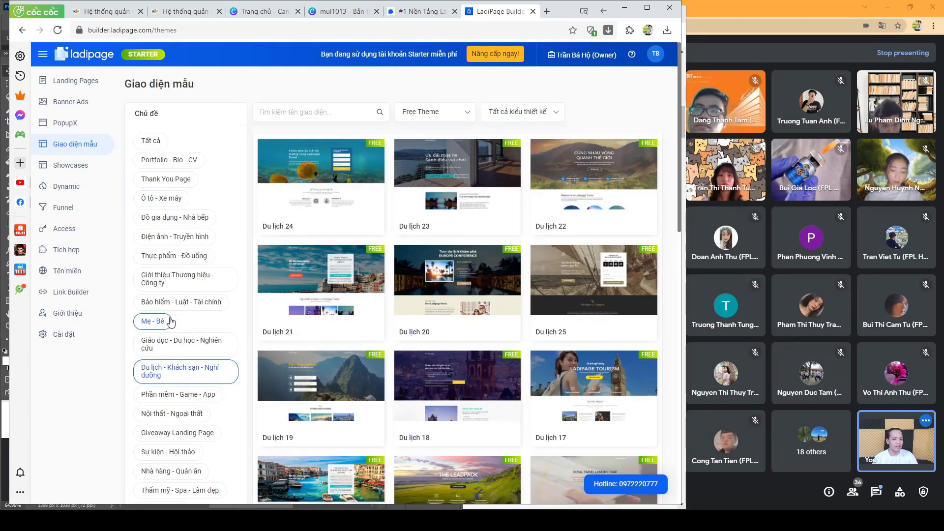
{"action": "left_click", "coordinate": [181, 347]}
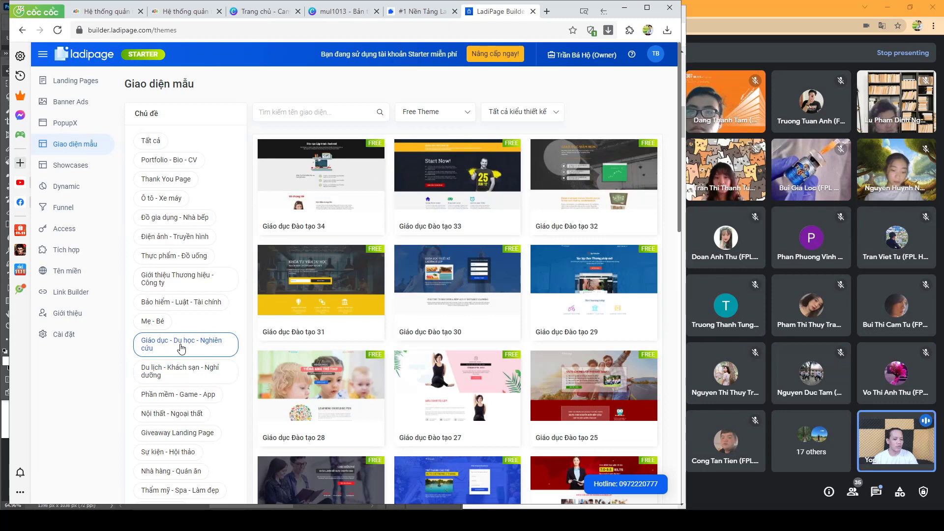
{"action": "left_click", "coordinate": [174, 415]}
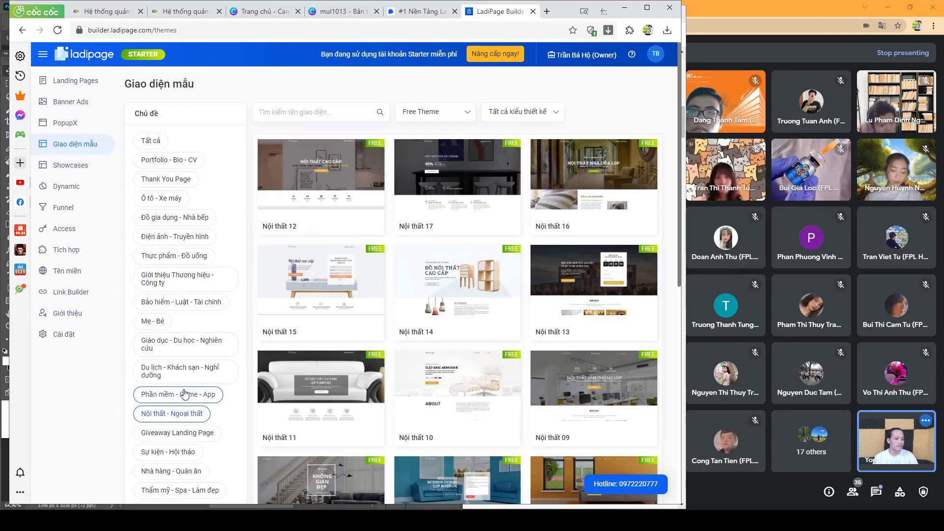
{"action": "mouse_move", "coordinate": [415, 314]}
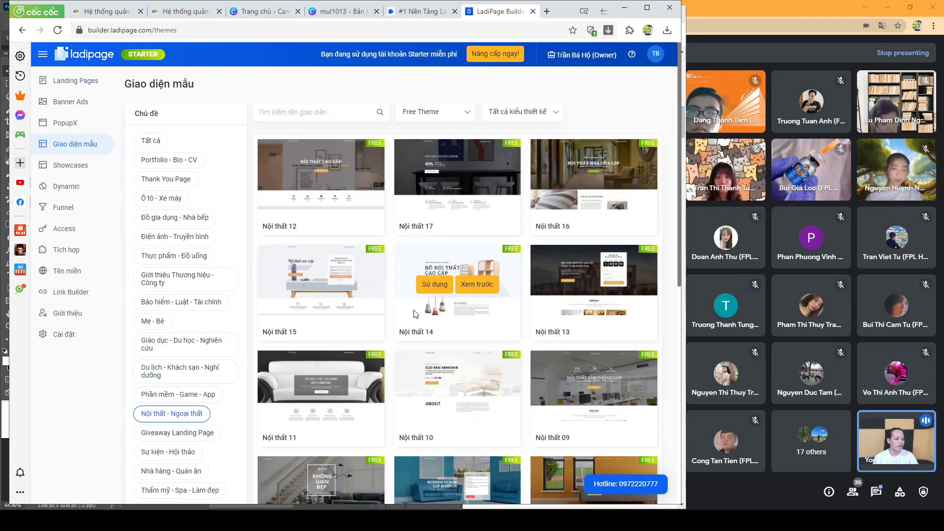
- Preview the Nội thất 14 furniture template and scroll down through its sections
{"action": "left_click", "coordinate": [485, 294]}
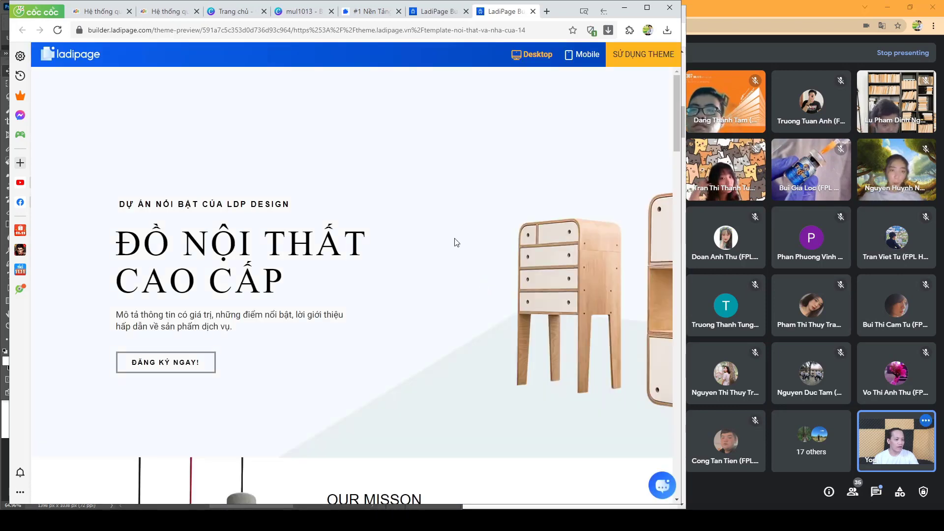
{"action": "scroll", "coordinate": [456, 242], "scroll_direction": "down", "scroll_amount": 1}
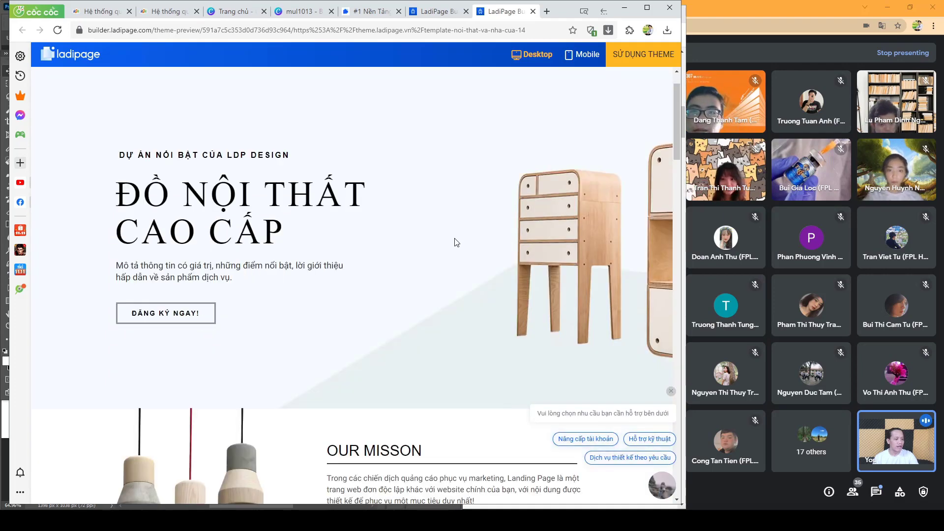
{"action": "scroll", "coordinate": [456, 242], "scroll_direction": "down", "scroll_amount": 3}
{"action": "scroll", "coordinate": [456, 241], "scroll_direction": "down", "scroll_amount": 2}
{"action": "scroll", "coordinate": [456, 242], "scroll_direction": "down", "scroll_amount": 3}
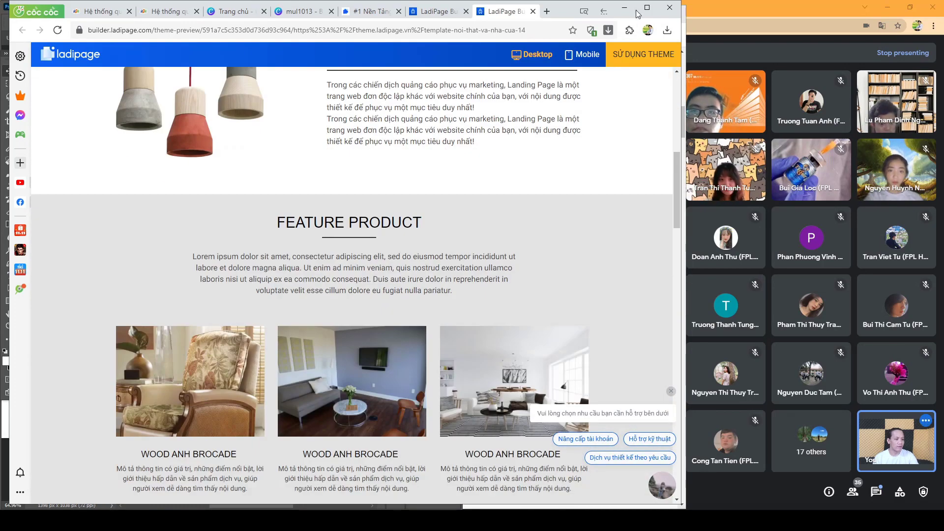
{"action": "scroll", "coordinate": [387, 255], "scroll_direction": "down", "scroll_amount": 1}
{"action": "scroll", "coordinate": [387, 255], "scroll_direction": "down", "scroll_amount": 5}
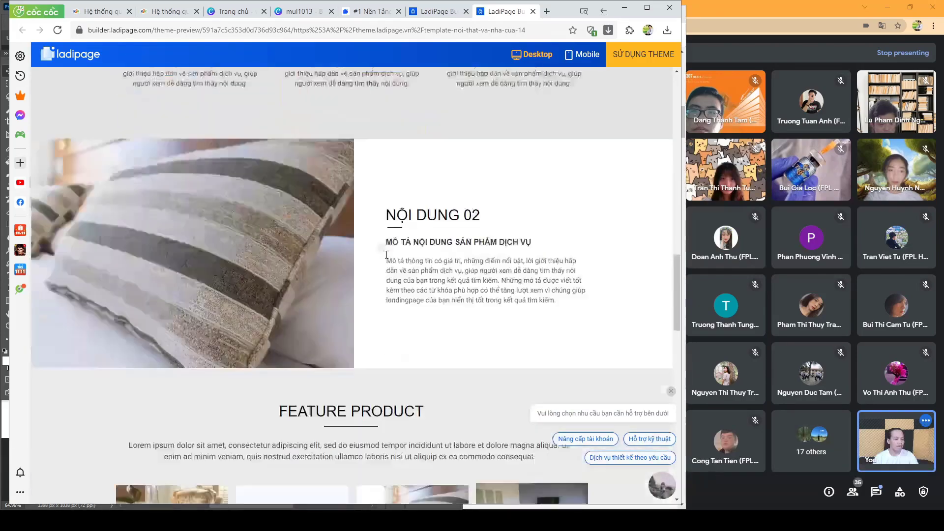
{"action": "scroll", "coordinate": [389, 256], "scroll_direction": "down", "scroll_amount": 5}
{"action": "scroll", "coordinate": [388, 257], "scroll_direction": "down", "scroll_amount": 4}
{"action": "scroll", "coordinate": [391, 256], "scroll_direction": "down", "scroll_amount": 4}
{"action": "scroll", "coordinate": [392, 256], "scroll_direction": "down", "scroll_amount": 4}
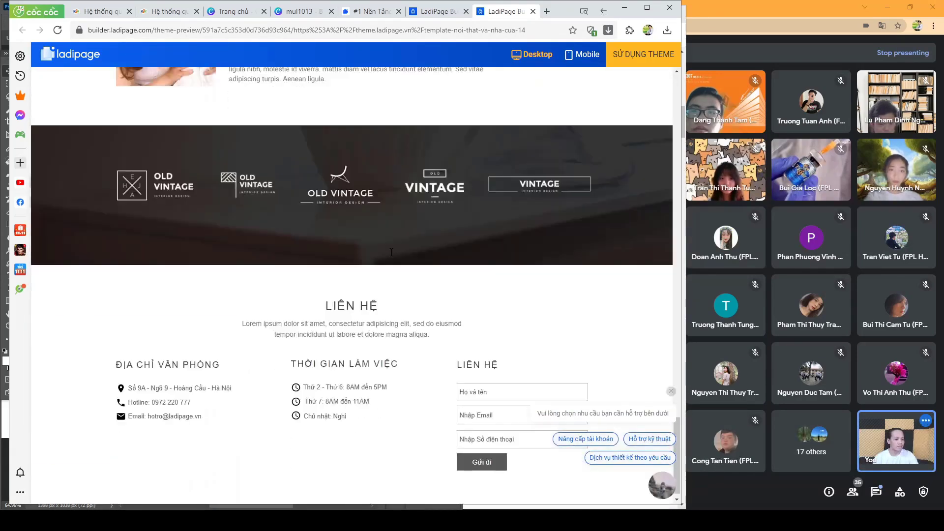
- Return to the top and zoom the preview out to 33% so several sections fit
{"action": "scroll", "coordinate": [392, 252], "scroll_direction": "up", "scroll_amount": 6}
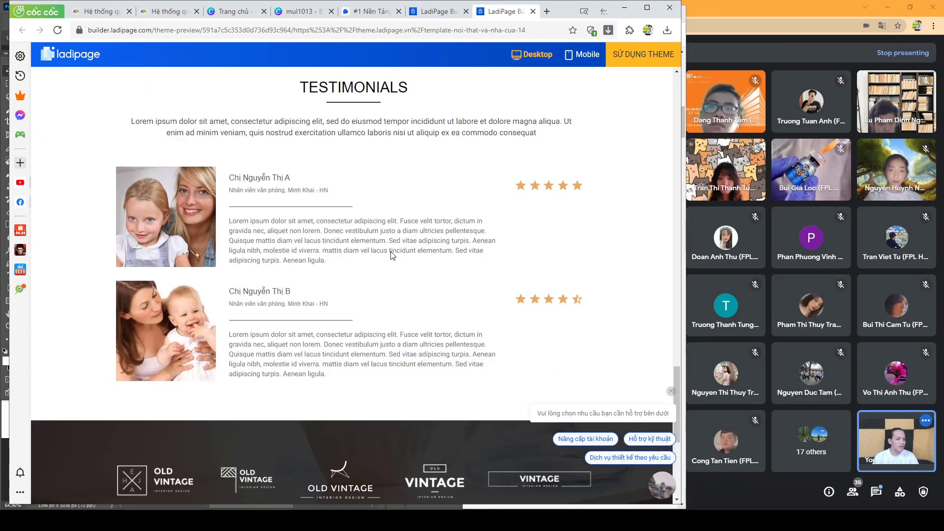
{"action": "scroll", "coordinate": [391, 253], "scroll_direction": "up", "scroll_amount": 5}
{"action": "scroll", "coordinate": [392, 254], "scroll_direction": "up", "scroll_amount": 5}
{"action": "scroll", "coordinate": [391, 252], "scroll_direction": "up", "scroll_amount": 10}
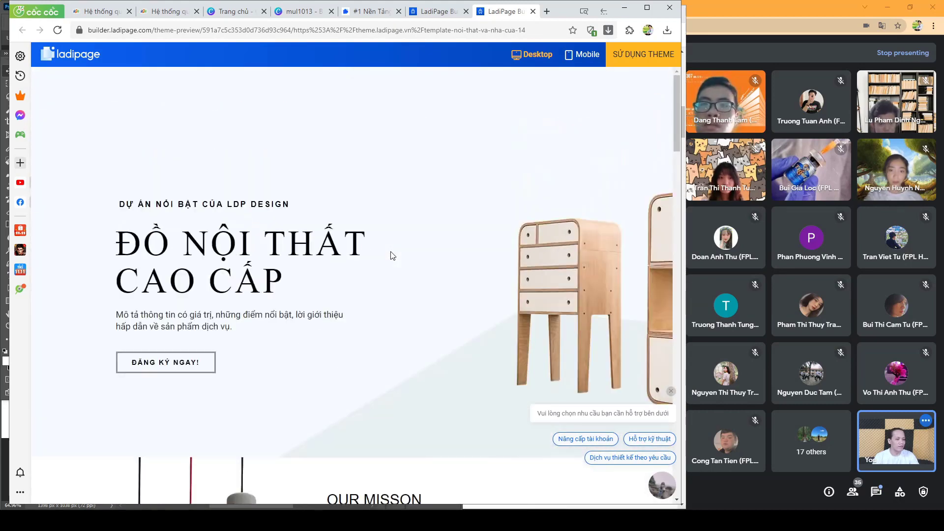
{"action": "scroll", "coordinate": [492, 222], "scroll_direction": "down", "scroll_amount": 6}
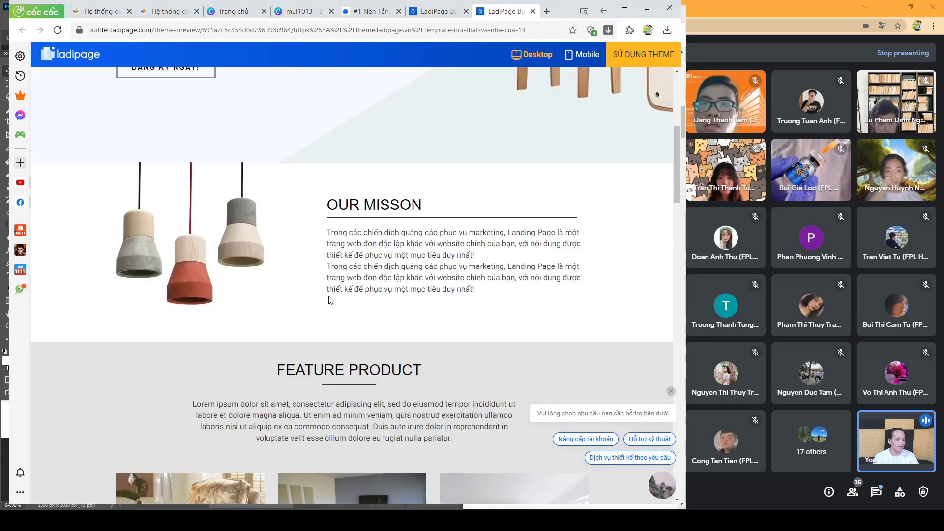
{"action": "scroll", "coordinate": [345, 177], "scroll_direction": "down", "scroll_amount": 3}
{"action": "scroll", "coordinate": [242, 151], "scroll_direction": "up", "scroll_amount": 3}
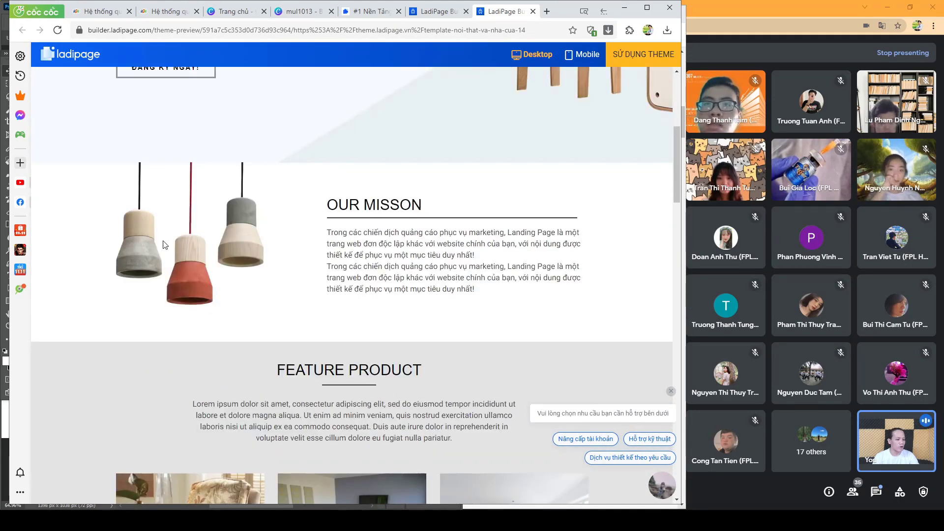
{"action": "scroll", "coordinate": [165, 245], "scroll_direction": "down", "scroll_amount": 6}
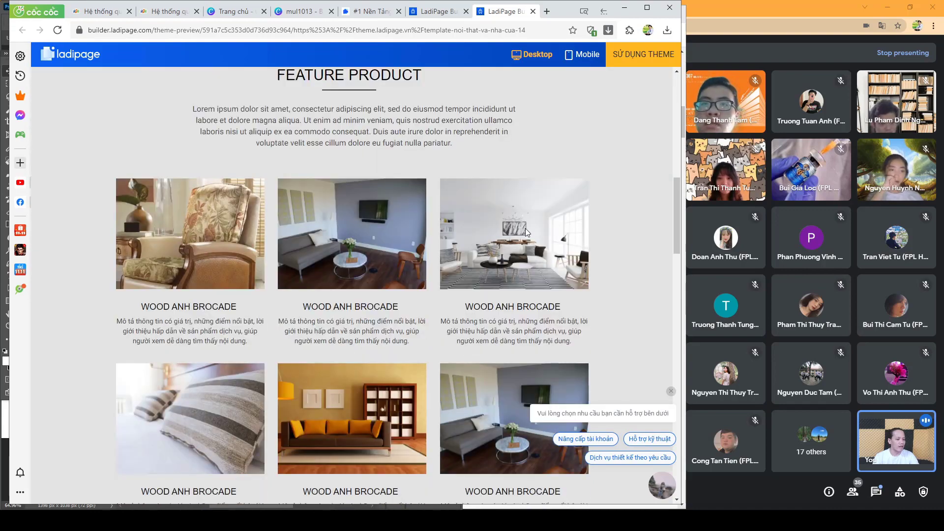
{"action": "scroll", "coordinate": [459, 415], "scroll_direction": "down", "scroll_amount": 7}
{"action": "scroll", "coordinate": [379, 332], "scroll_direction": "down", "scroll_amount": 4}
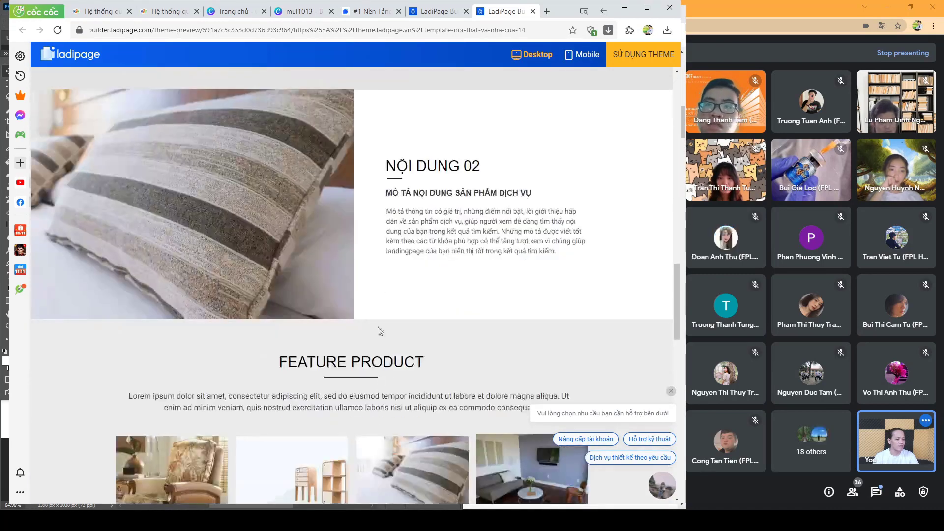
{"action": "scroll", "coordinate": [167, 176], "scroll_direction": "down", "scroll_amount": 4}
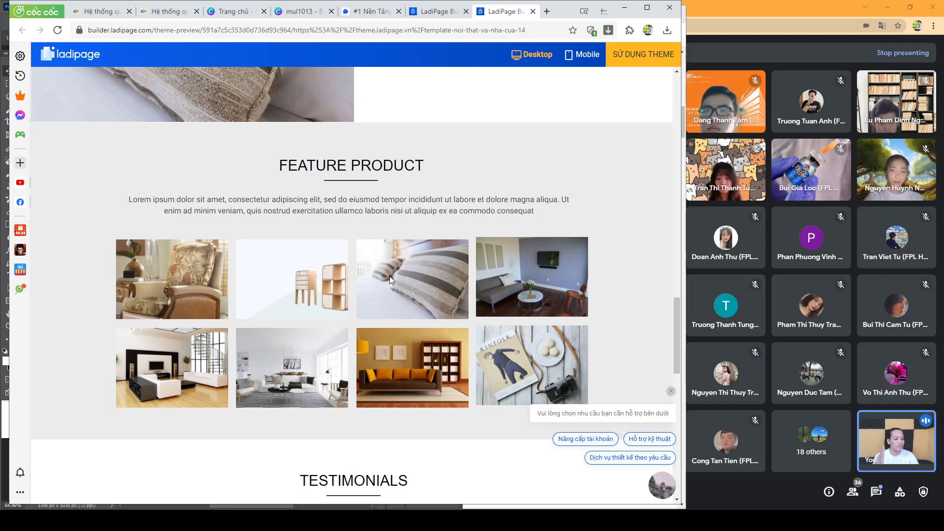
{"action": "scroll", "coordinate": [389, 276], "scroll_direction": "down", "scroll_amount": 4}
{"action": "scroll", "coordinate": [390, 277], "scroll_direction": "down", "scroll_amount": 4}
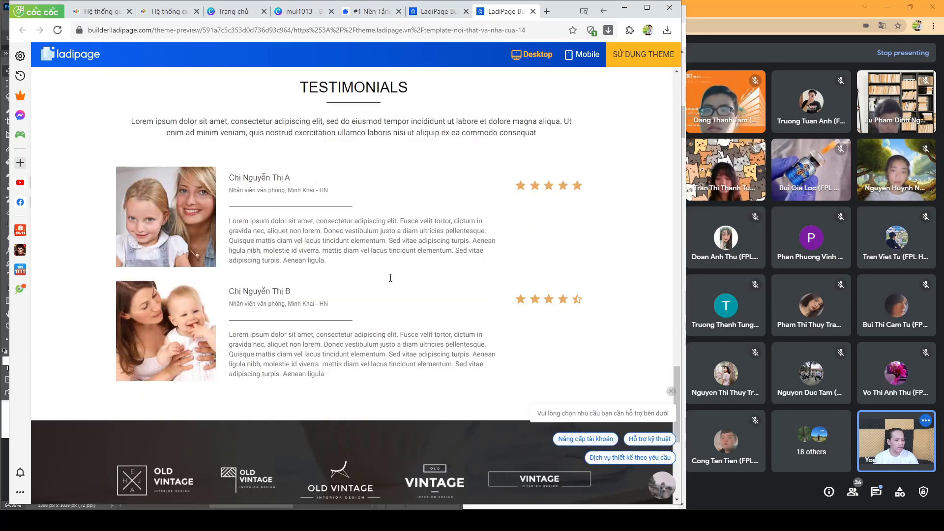
{"action": "scroll", "coordinate": [390, 278], "scroll_direction": "down", "scroll_amount": 1}
{"action": "scroll", "coordinate": [390, 277], "scroll_direction": "down", "scroll_amount": 2}
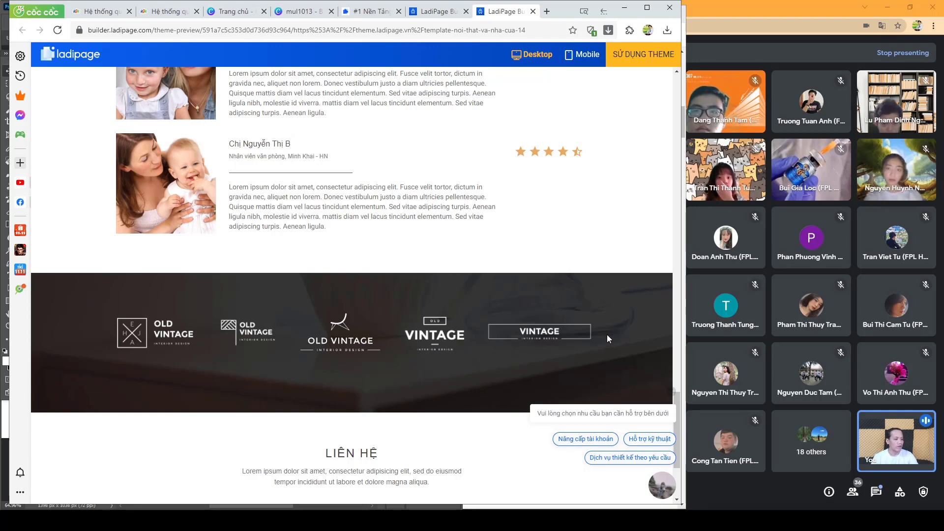
{"action": "scroll", "coordinate": [607, 335], "scroll_direction": "up", "scroll_amount": 5}
{"action": "scroll", "coordinate": [607, 335], "scroll_direction": "up", "scroll_amount": 5}
{"action": "scroll", "coordinate": [606, 340], "scroll_direction": "up", "scroll_amount": 5}
{"action": "scroll", "coordinate": [606, 340], "scroll_direction": "up", "scroll_amount": 5}
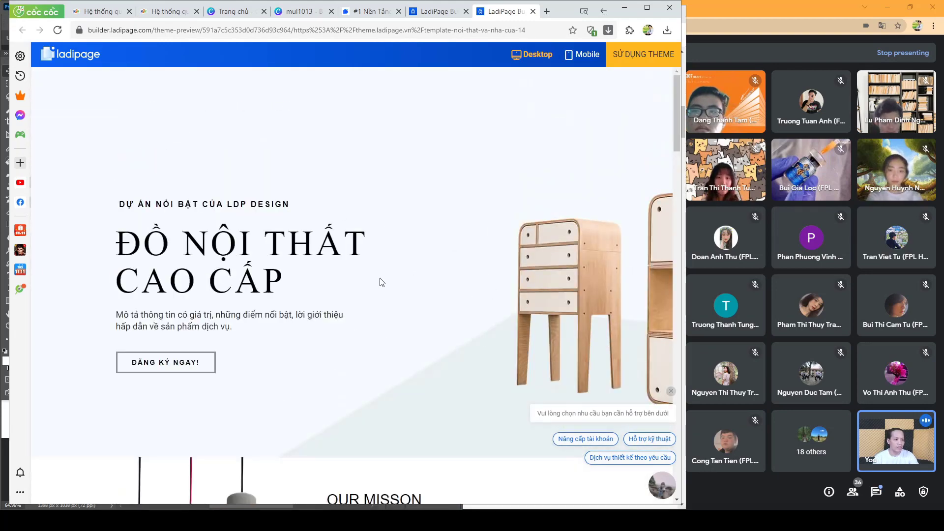
{"action": "scroll", "coordinate": [388, 280], "scroll_direction": "down", "scroll_amount": 5, "text": "ctrl"}
{"action": "scroll", "coordinate": [425, 277], "scroll_direction": "down", "scroll_amount": 1, "text": "ctrl"}
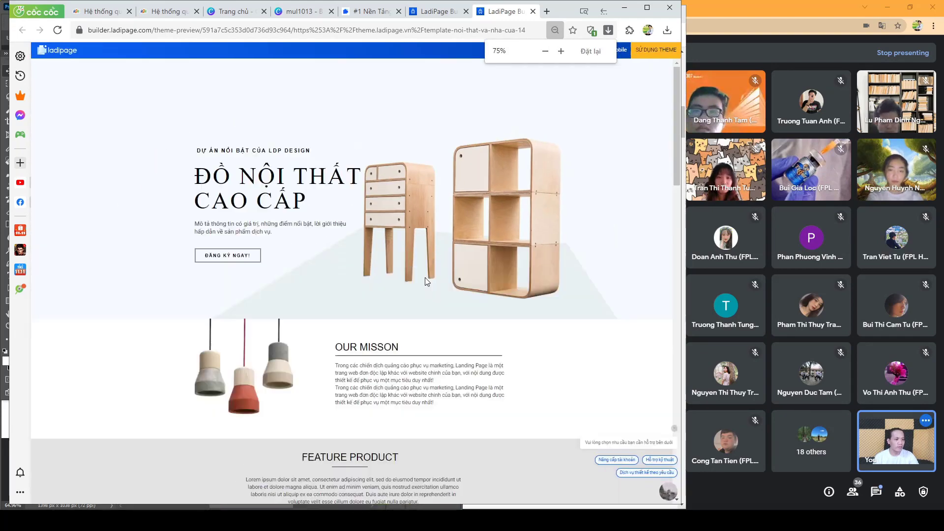
{"action": "scroll", "coordinate": [425, 278], "scroll_direction": "down", "scroll_amount": 1, "text": "ctrl"}
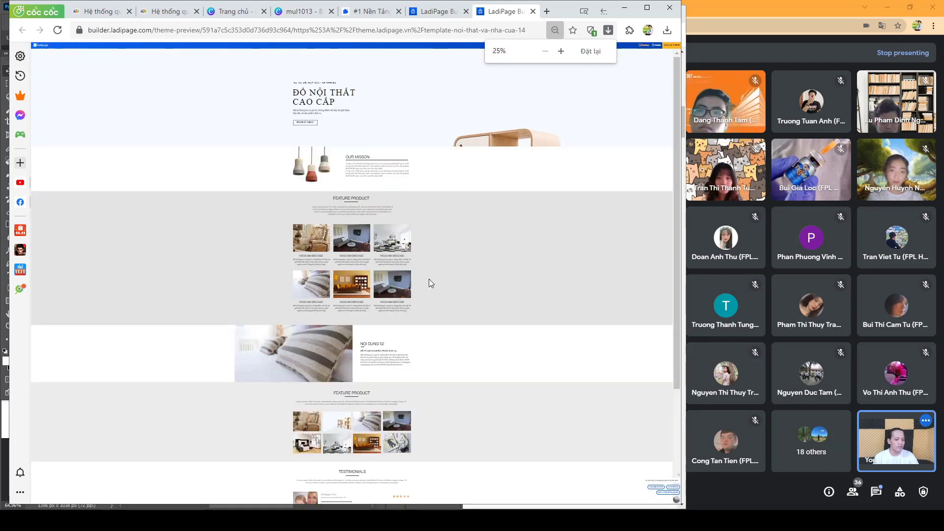
{"action": "scroll", "coordinate": [429, 283], "scroll_direction": "up", "scroll_amount": 1, "text": "ctrl"}
{"action": "scroll", "coordinate": [430, 283], "scroll_direction": "down", "scroll_amount": 1, "text": "ctrl"}
{"action": "scroll", "coordinate": [430, 284], "scroll_direction": "up", "scroll_amount": 1, "text": "ctrl"}
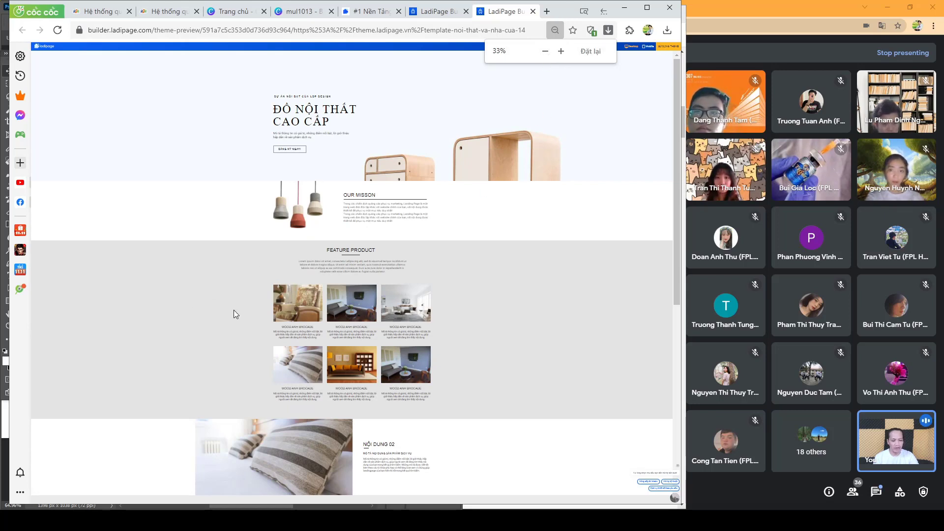
- Capture the shrunken landing-page preview area with Snipping Tool
{"action": "key", "text": "super"}
{"action": "type", "text": "sn"}
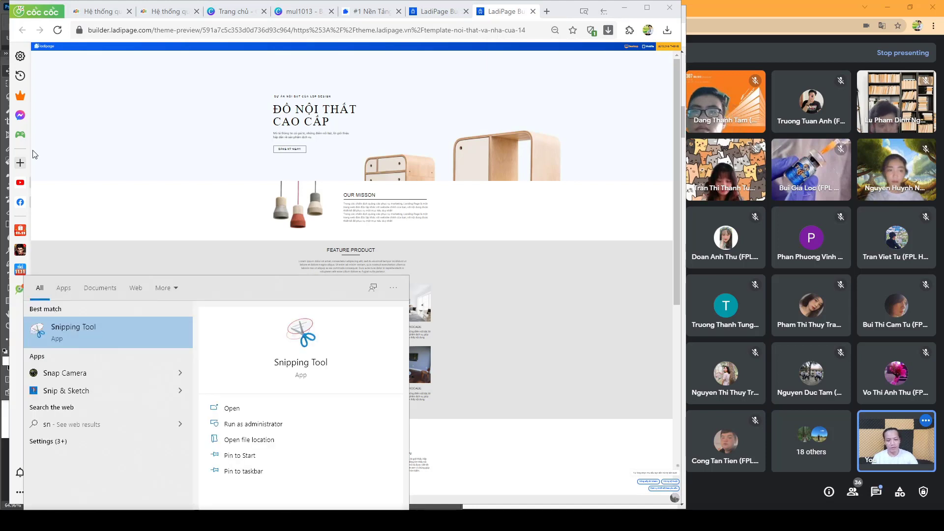
{"action": "left_click", "coordinate": [88, 328]}
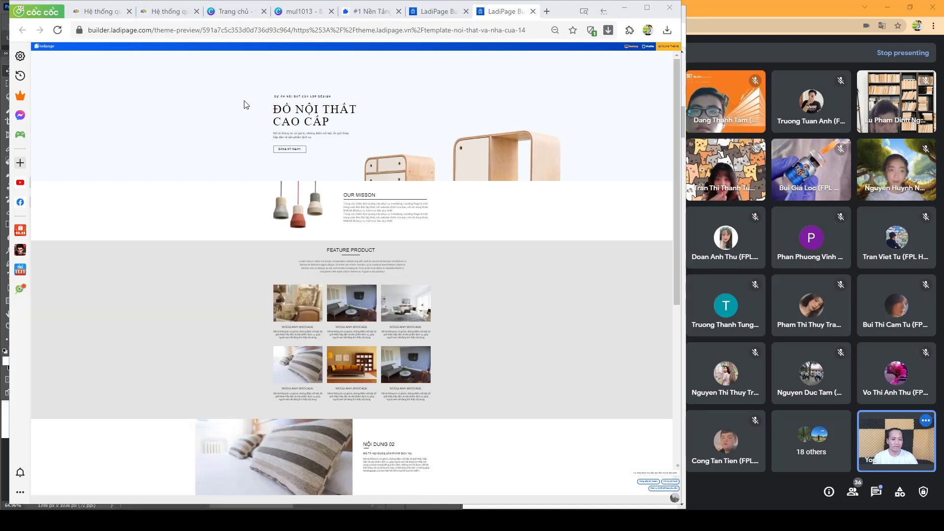
{"action": "left_click", "coordinate": [554, 334]}
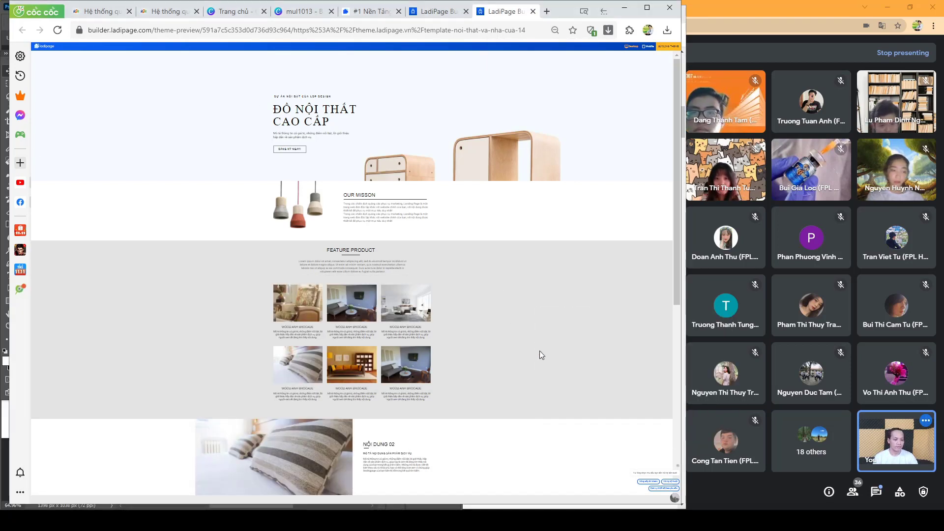
{"action": "mouse_move", "coordinate": [229, 72]}
{"action": "left_mouse_down"}
{"action": "mouse_move", "coordinate": [564, 506]}
{"action": "mouse_move", "coordinate": [453, 498]}
{"action": "left_mouse_up"}
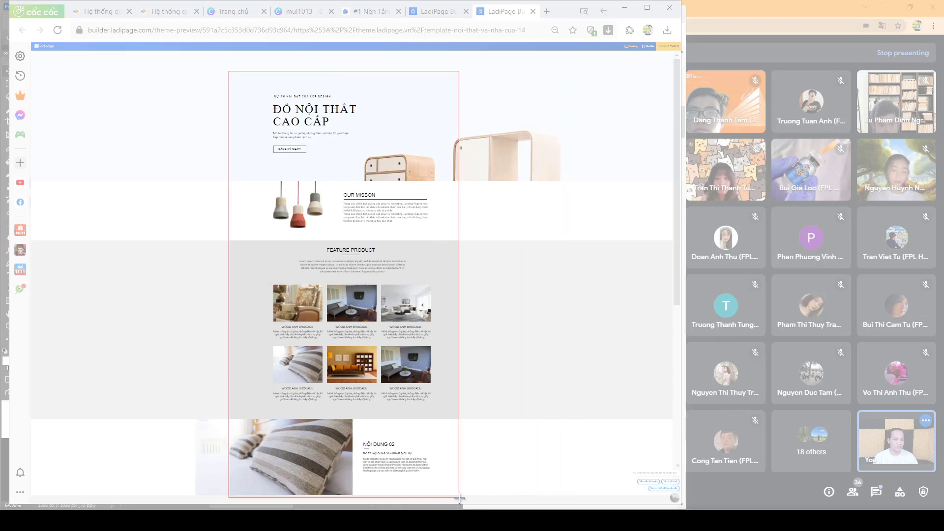
{"action": "left_click_drag", "start_coordinate": [454, 498], "coordinate": [485, 498]}
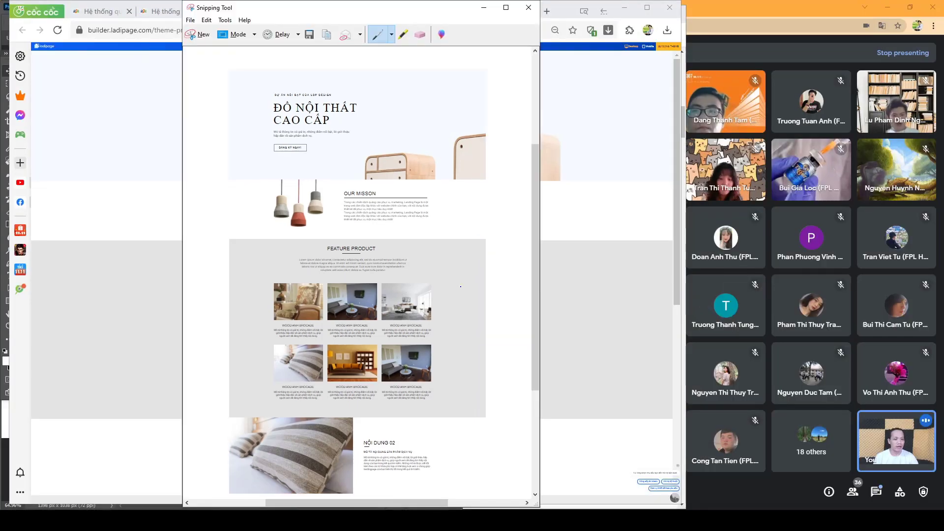
- Save the capture as JPEG 'langdingpage' in Downloads
{"action": "left_click", "coordinate": [311, 35]}
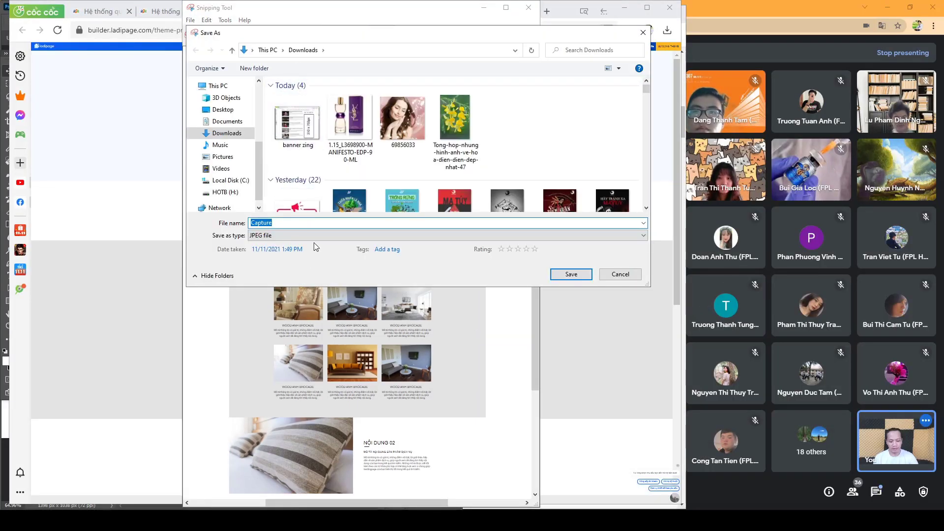
{"action": "type", "text": "langdingpage"}
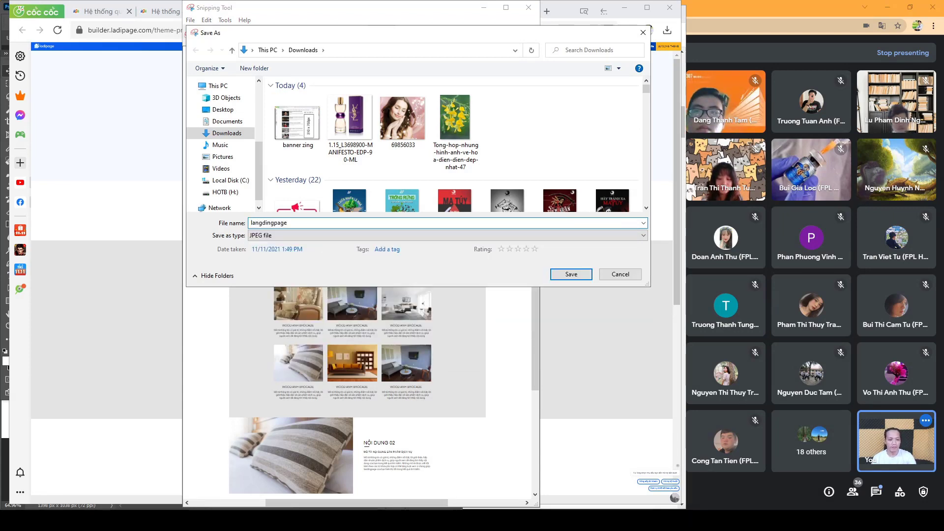
{"action": "key", "text": "Return"}
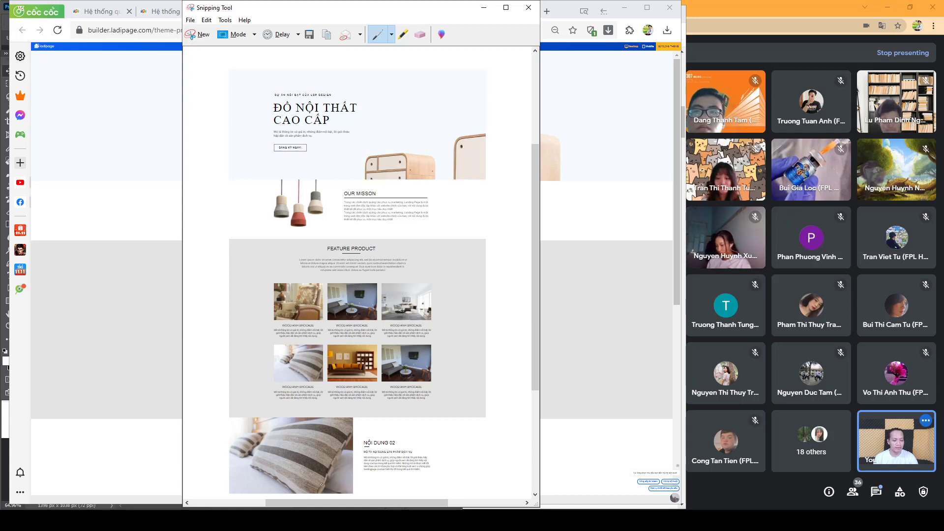
- Confirm the saved file and return to the Canva presentation tab
{"action": "left_click", "coordinate": [325, 521]}
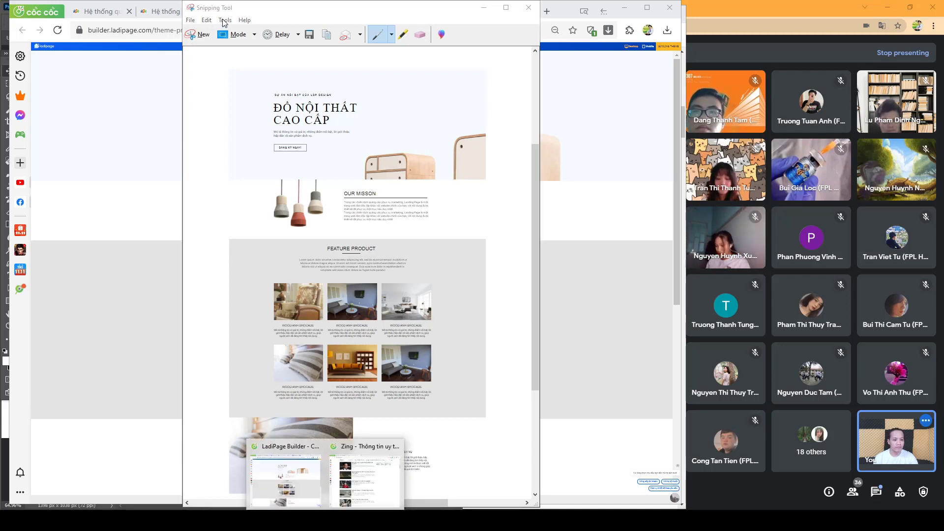
{"action": "left_click", "coordinate": [309, 35]}
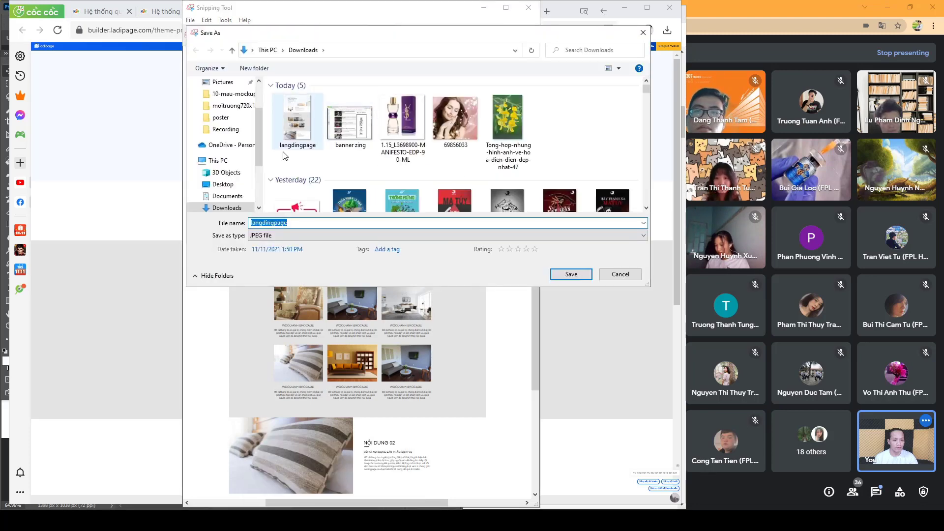
{"action": "left_click", "coordinate": [621, 276]}
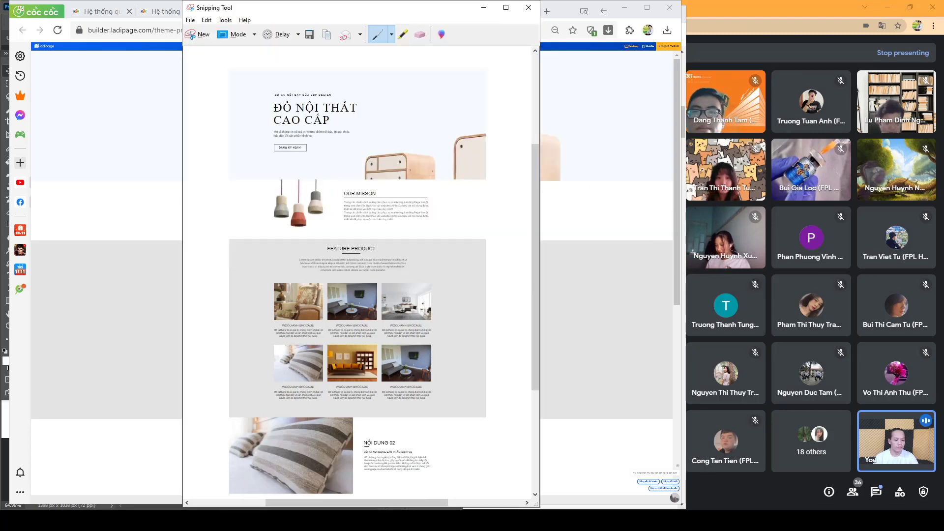
{"action": "left_click", "coordinate": [295, 479]}
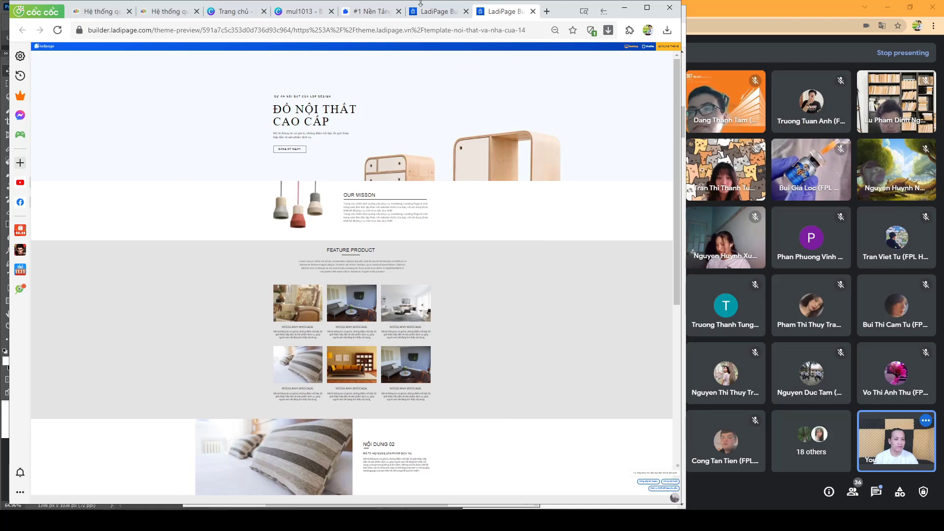
{"action": "left_click", "coordinate": [300, 12]}
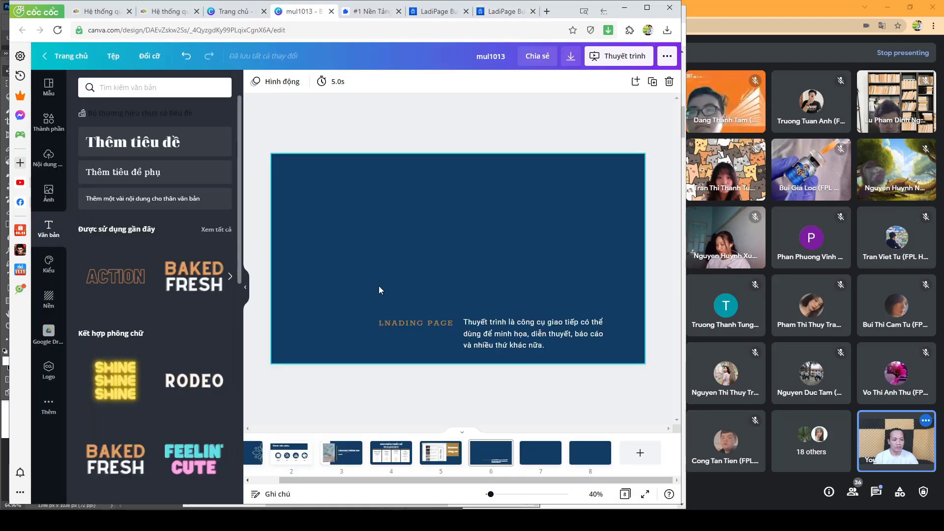
- Upload langdingpage and place it, enlarged, on the left of slide 6 (LNADING PAGE)
{"action": "left_click", "coordinate": [48, 167]}
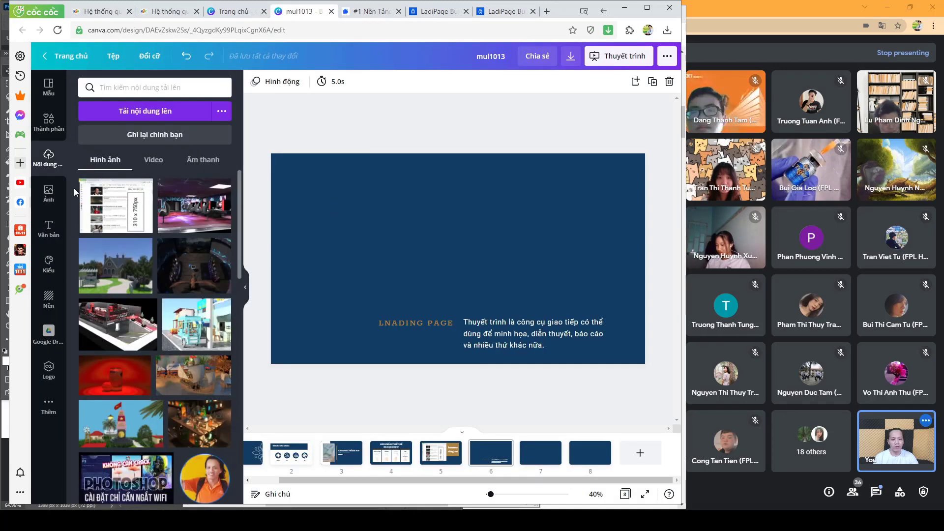
{"action": "left_click", "coordinate": [146, 114]}
{"action": "double_click", "coordinate": [138, 101]}
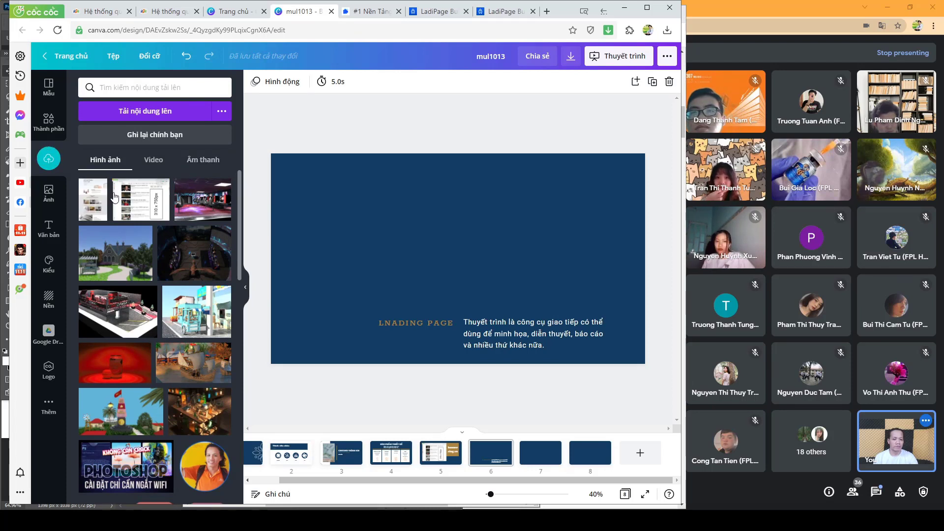
{"action": "mouse_move", "coordinate": [86, 208]}
{"action": "left_mouse_down"}
{"action": "mouse_move", "coordinate": [314, 227]}
{"action": "mouse_move", "coordinate": [298, 211]}
{"action": "left_mouse_up"}
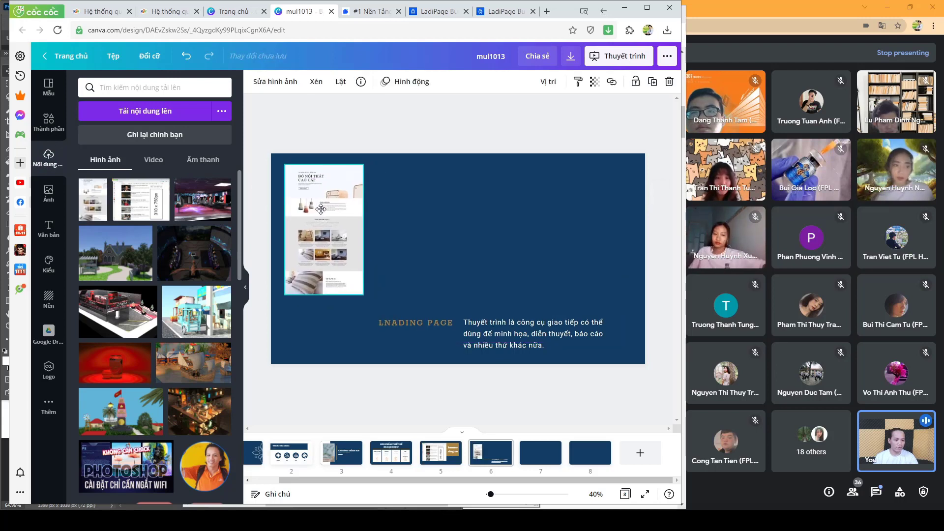
{"action": "mouse_move", "coordinate": [363, 295]}
{"action": "left_mouse_down"}
{"action": "mouse_move", "coordinate": [404, 348]}
{"action": "mouse_move", "coordinate": [568, 305]}
{"action": "left_mouse_up"}
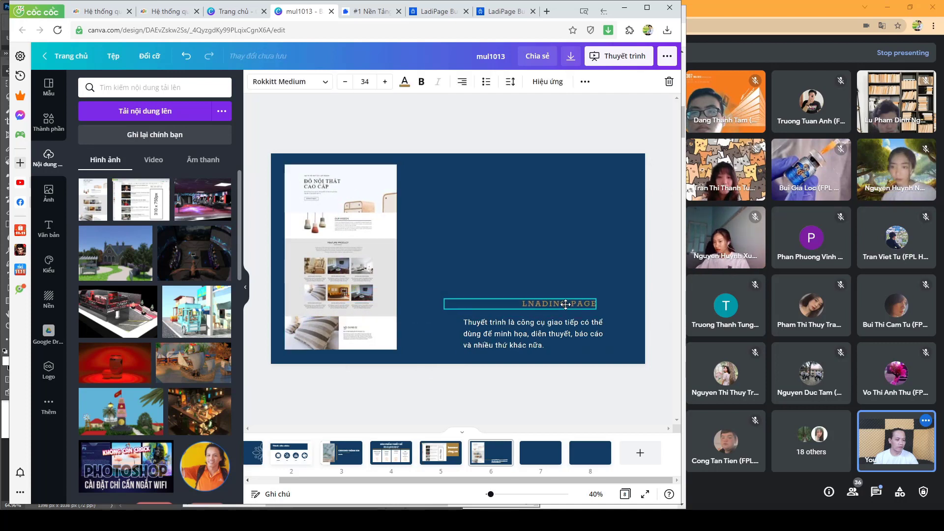
{"action": "left_click", "coordinate": [491, 126]}
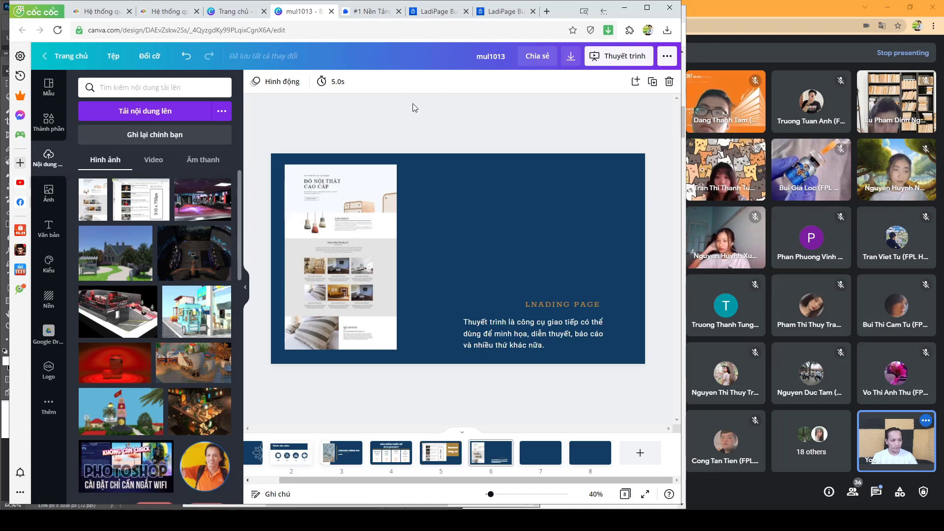
- Download the deck as 'PDF tiêu chuẩn', saving mul1013.pdf
{"action": "left_click", "coordinate": [571, 57]}
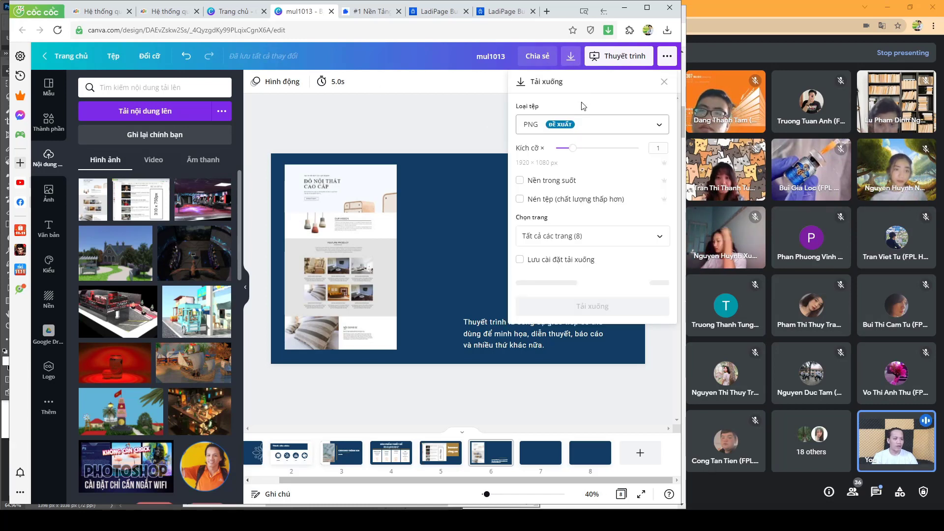
{"action": "left_click", "coordinate": [625, 130]}
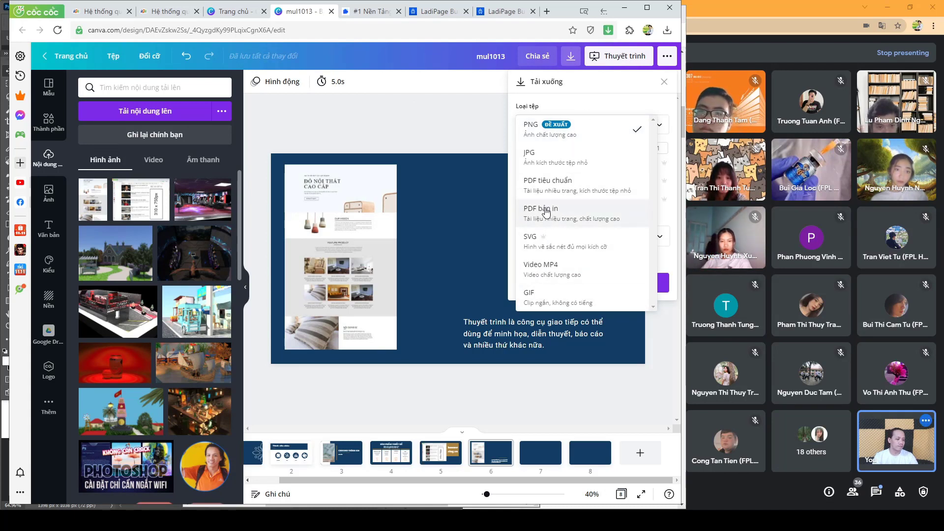
{"action": "left_click", "coordinate": [550, 186]}
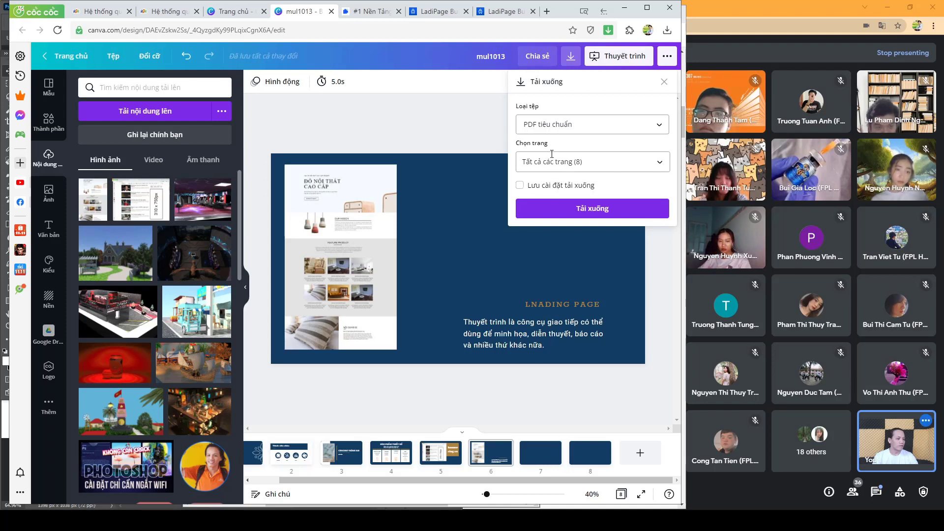
{"action": "left_click", "coordinate": [575, 209]}
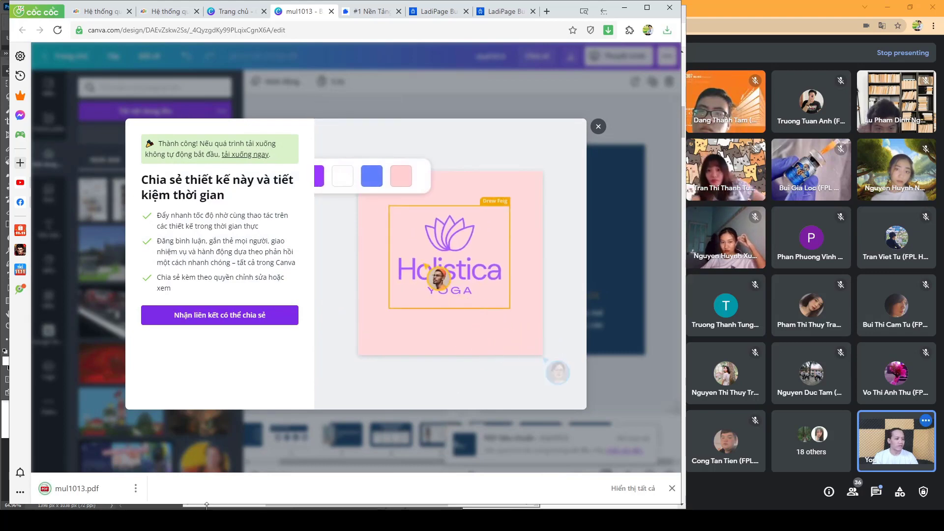
{"action": "left_click", "coordinate": [599, 127]}
{"action": "left_click", "coordinate": [136, 488]}
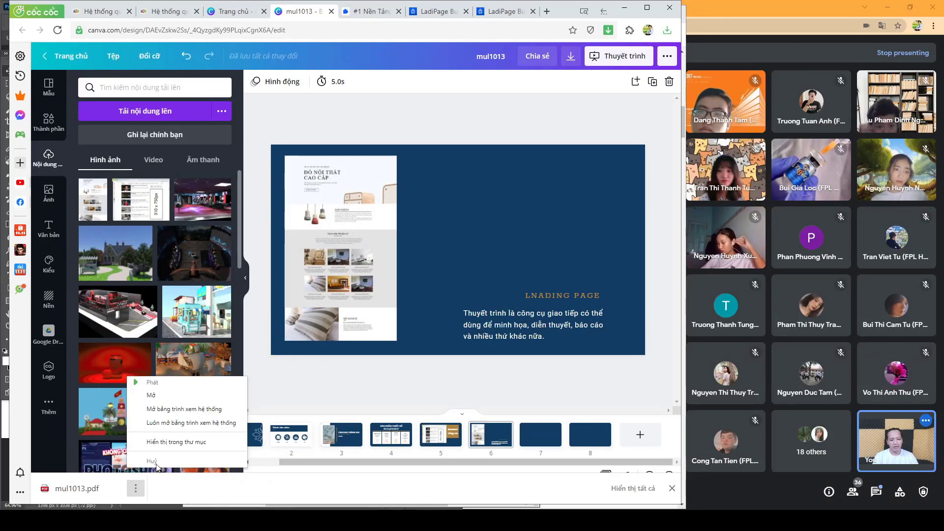
{"action": "left_click", "coordinate": [171, 448]}
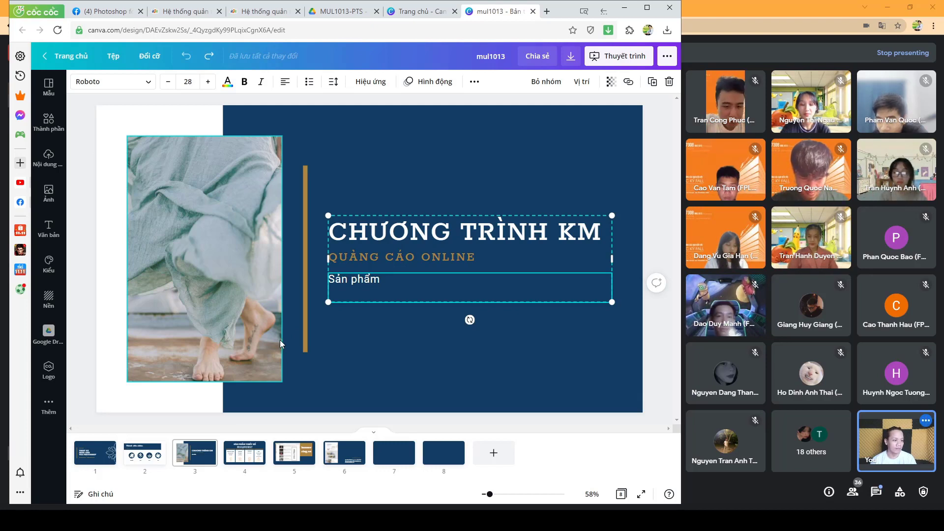
{"action": "mouse_move", "coordinate": [244, 453]}
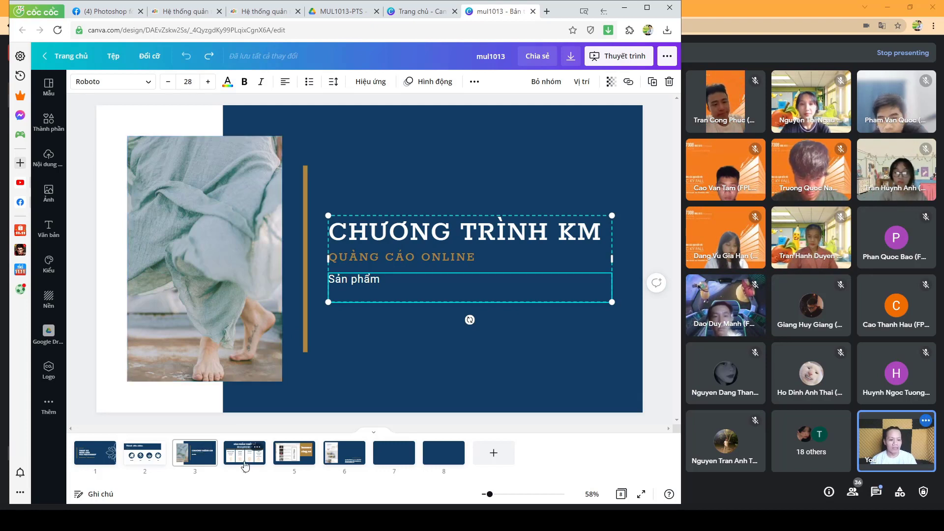
- Show slide 4 with its four numbered product cards
{"action": "left_click", "coordinate": [245, 463]}
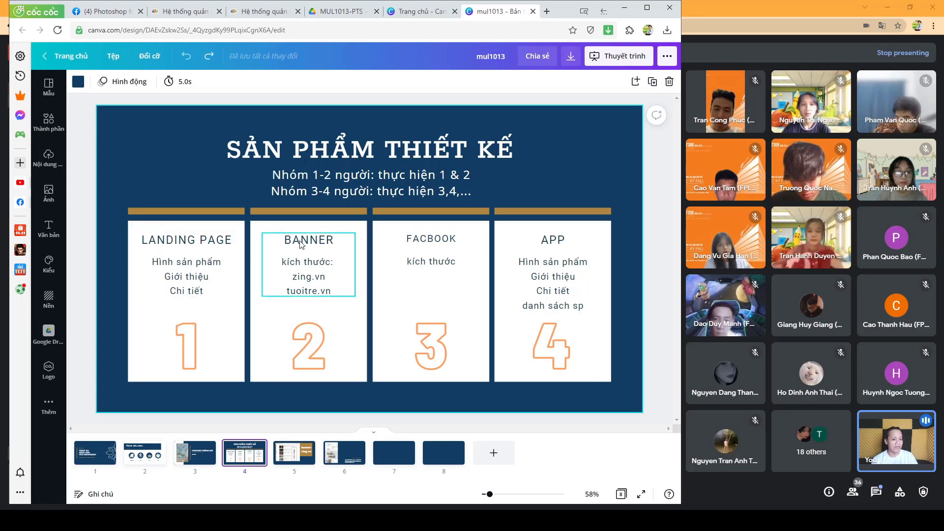
- Select the BANNER, FACBOOK and APP card texts, then show slide 5's zing.vn banner
{"action": "left_click", "coordinate": [273, 241]}
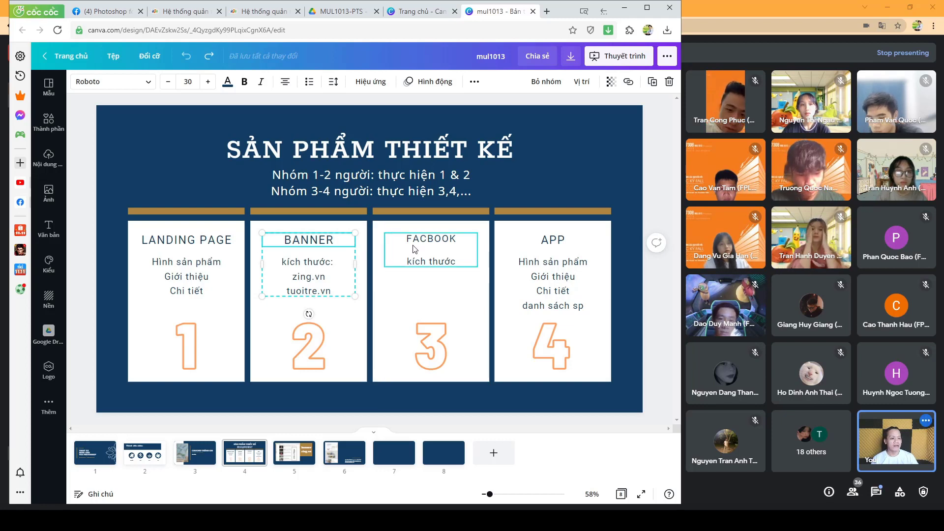
{"action": "left_click", "coordinate": [429, 248]}
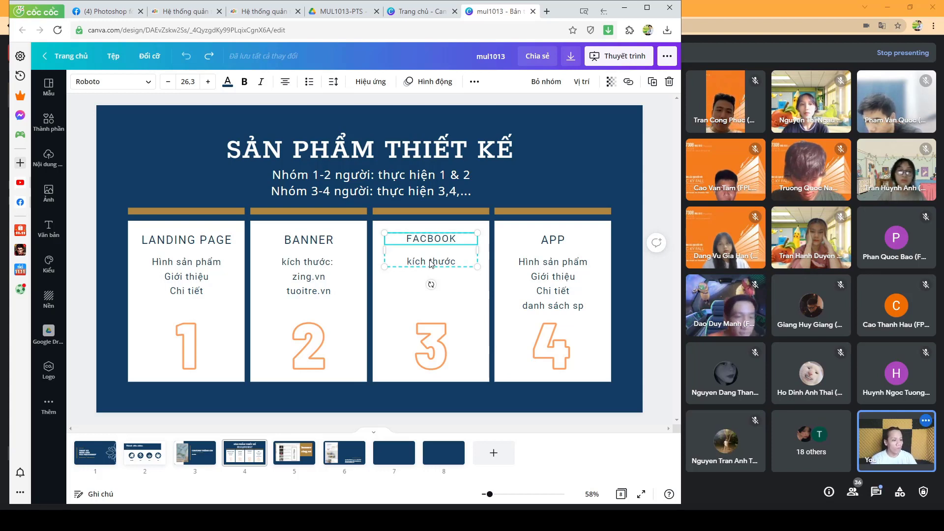
{"action": "left_click", "coordinate": [568, 262]}
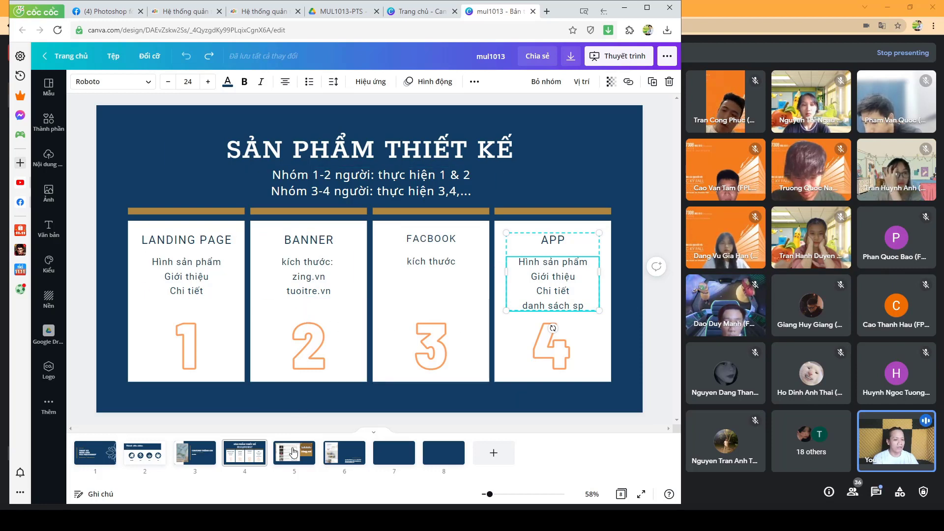
{"action": "mouse_move", "coordinate": [294, 453]}
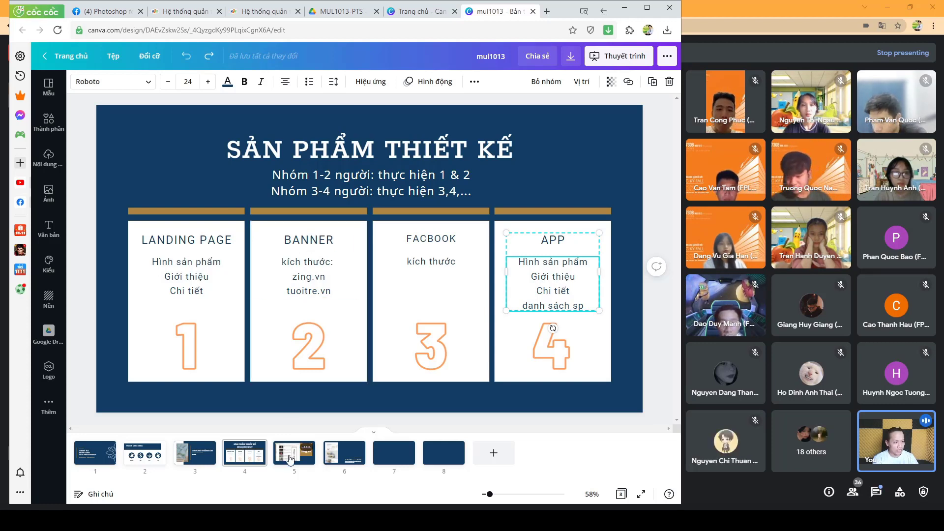
{"action": "left_click", "coordinate": [289, 459]}
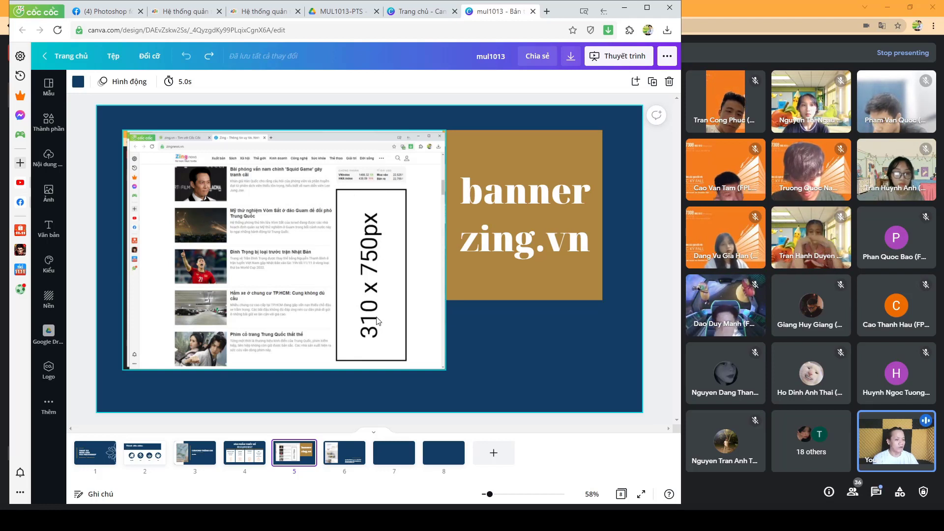
- Show slide 6 with the furniture landing-page capture
{"action": "left_click", "coordinate": [341, 453]}
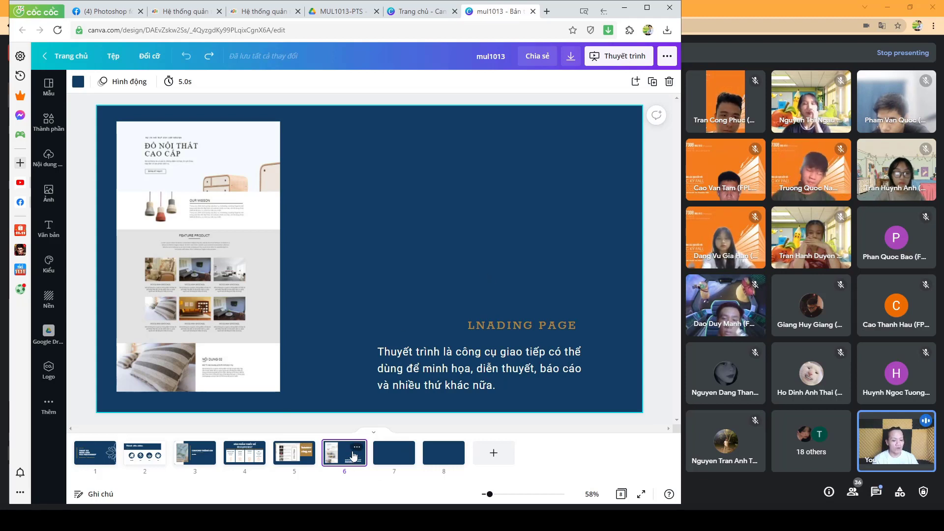
- View blank slide 7, then the empty final slide 8
{"action": "left_click", "coordinate": [391, 459]}
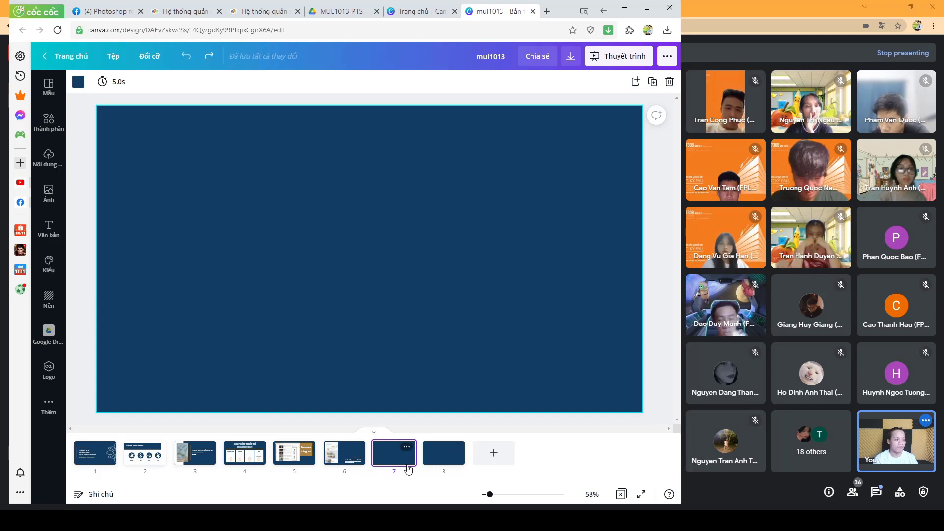
{"action": "left_click", "coordinate": [441, 465]}
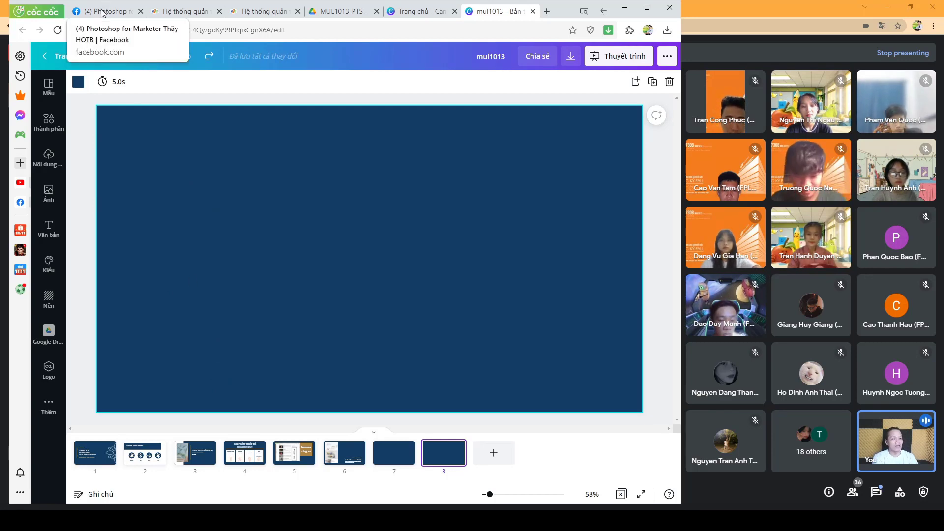
- On the Facebook group page, minimize both Messenger chats and open the post's Hi Health YouTube link
{"action": "left_click", "coordinate": [103, 11]}
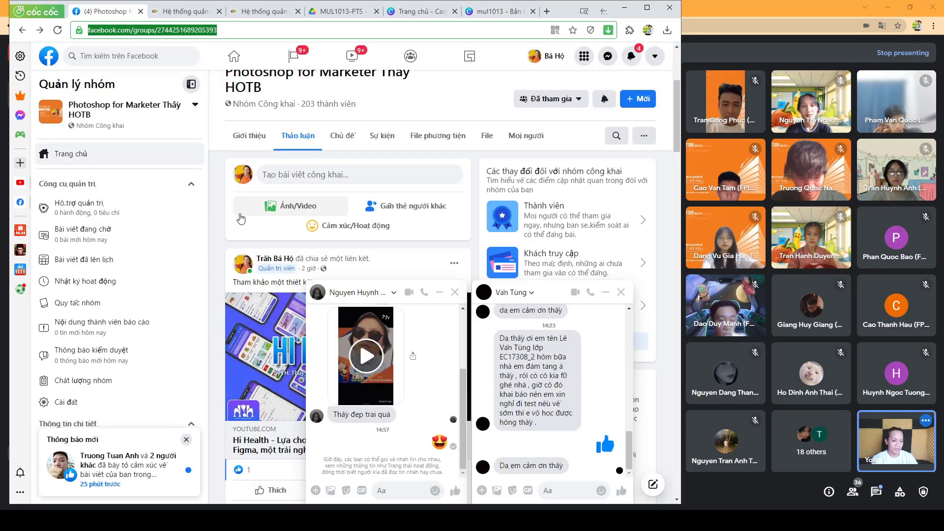
{"action": "left_click", "coordinate": [416, 283]}
{"action": "left_click", "coordinate": [440, 294]}
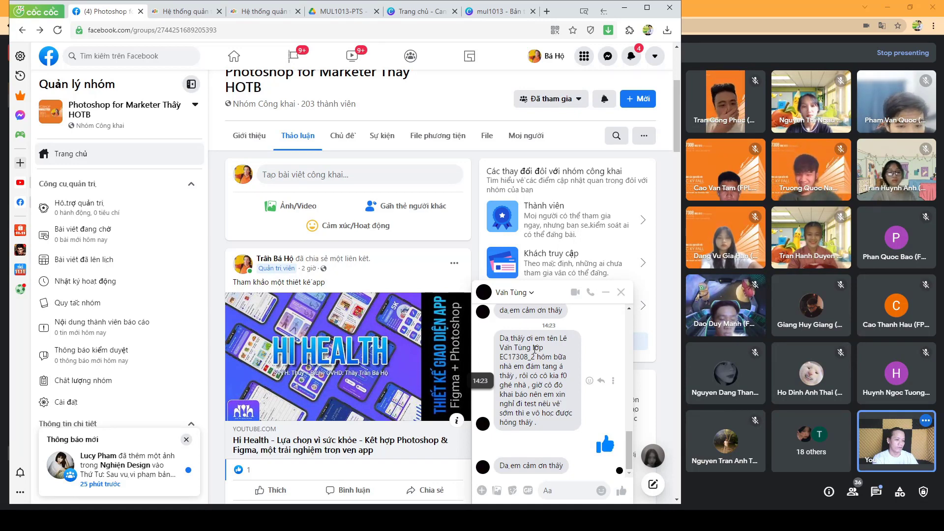
{"action": "left_click", "coordinate": [605, 295]}
{"action": "scroll", "coordinate": [268, 386], "scroll_direction": "down", "scroll_amount": 1}
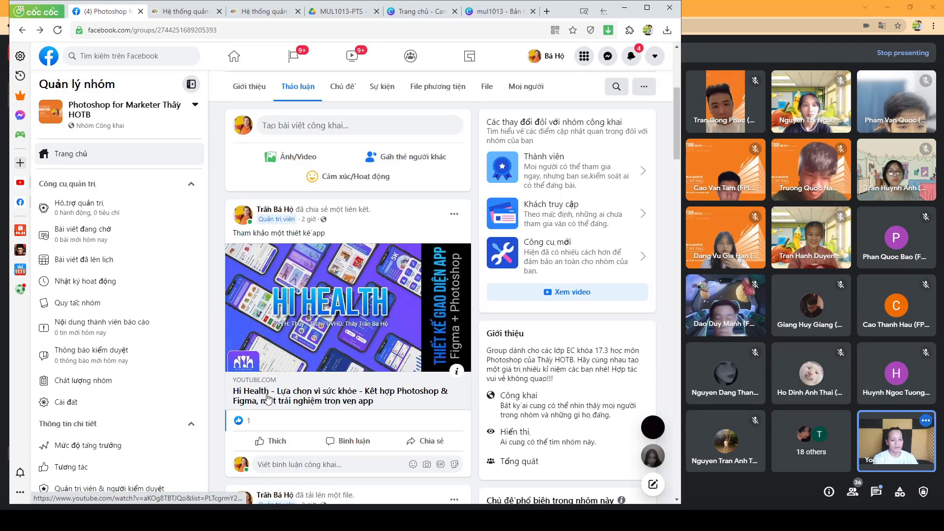
{"action": "left_click", "coordinate": [268, 397]}
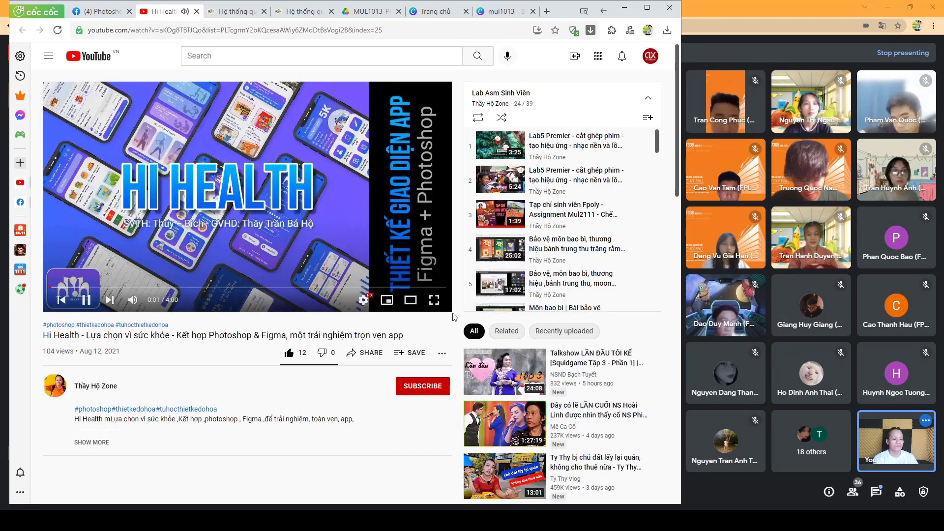
- Toggle the Hi Health video fullscreen and back, then widen the player across the page
{"action": "left_click", "coordinate": [434, 300]}
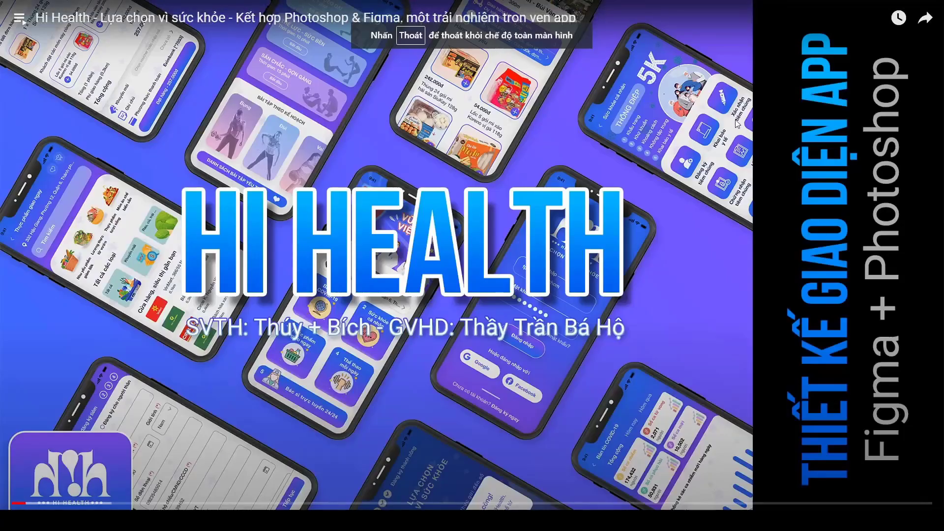
{"action": "key", "text": "Escape"}
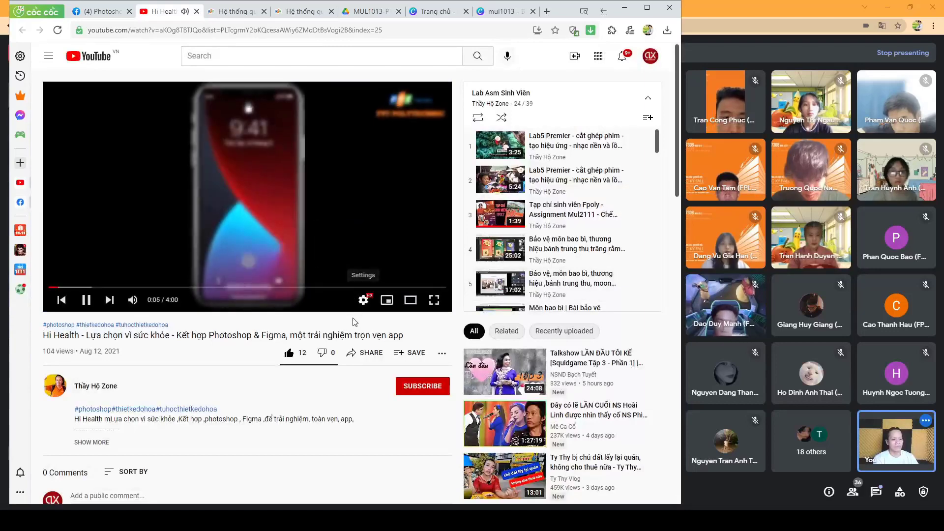
{"action": "left_click", "coordinate": [413, 302]}
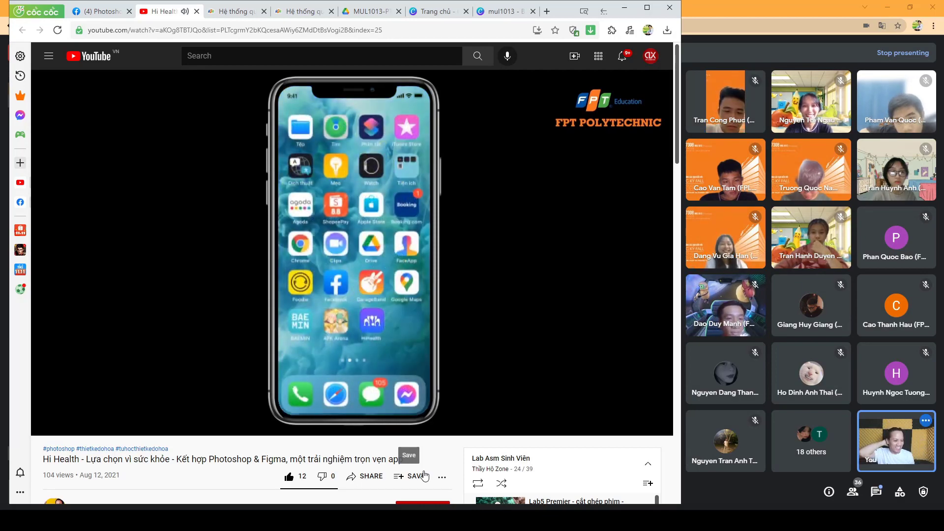
- Pause the Hi Health video at 1:40, resume it, and pause again at 2:56
{"action": "key", "text": "space"}
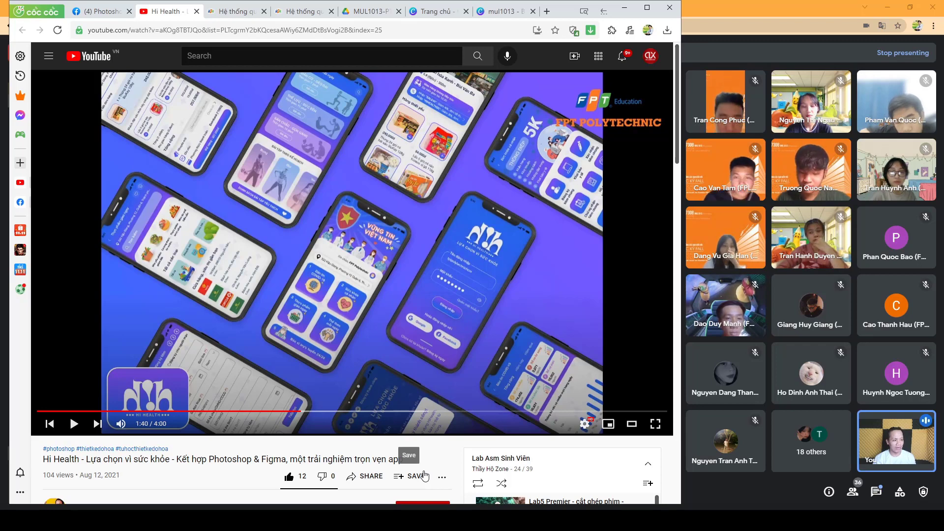
{"action": "key", "text": "space"}
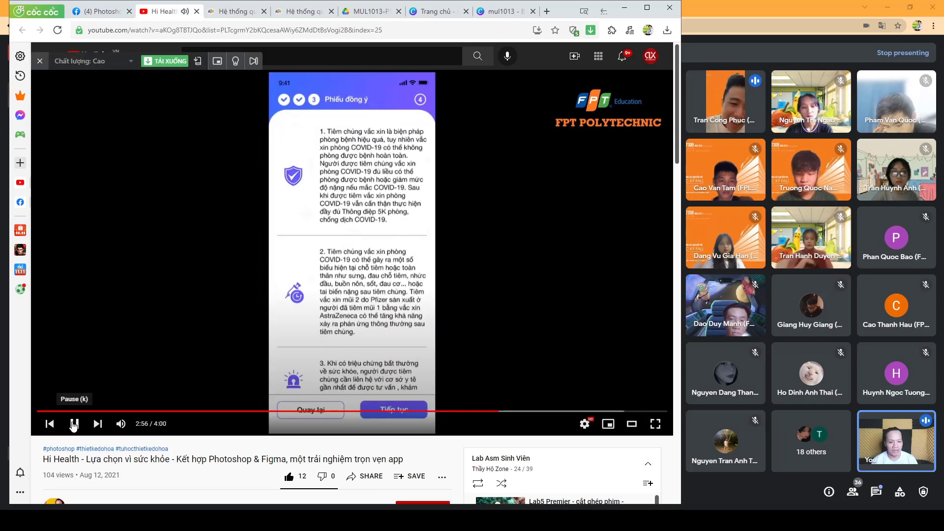
{"action": "left_click", "coordinate": [73, 423]}
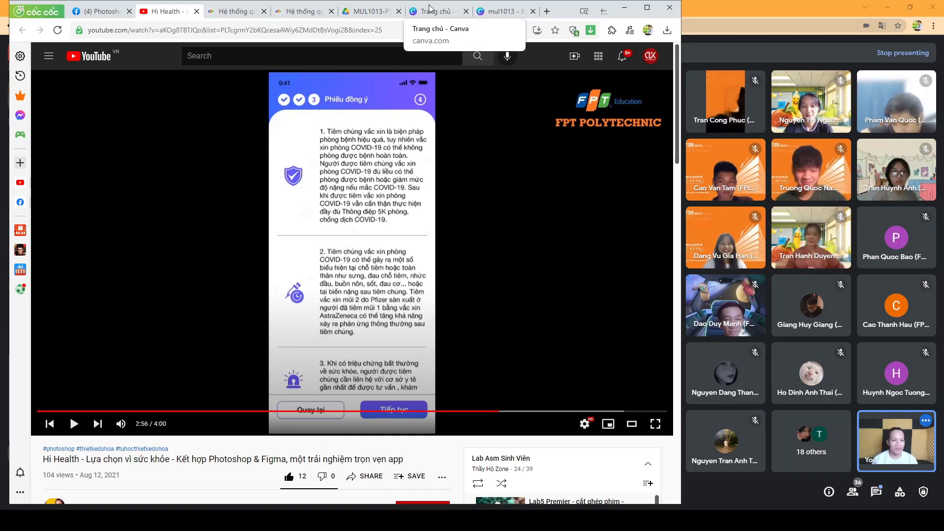
- Load the ladipage.vn website in a new browser tab
{"action": "left_click", "coordinate": [547, 11]}
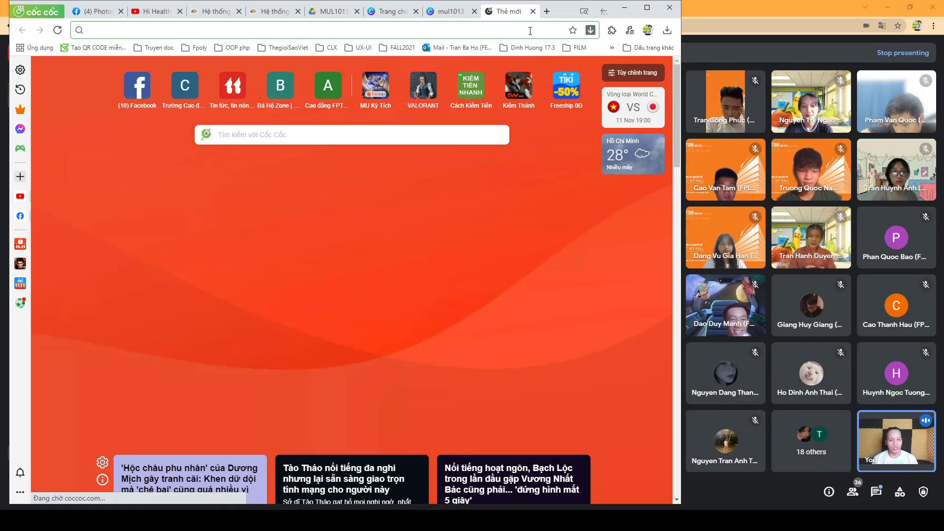
{"action": "type", "text": "la"}
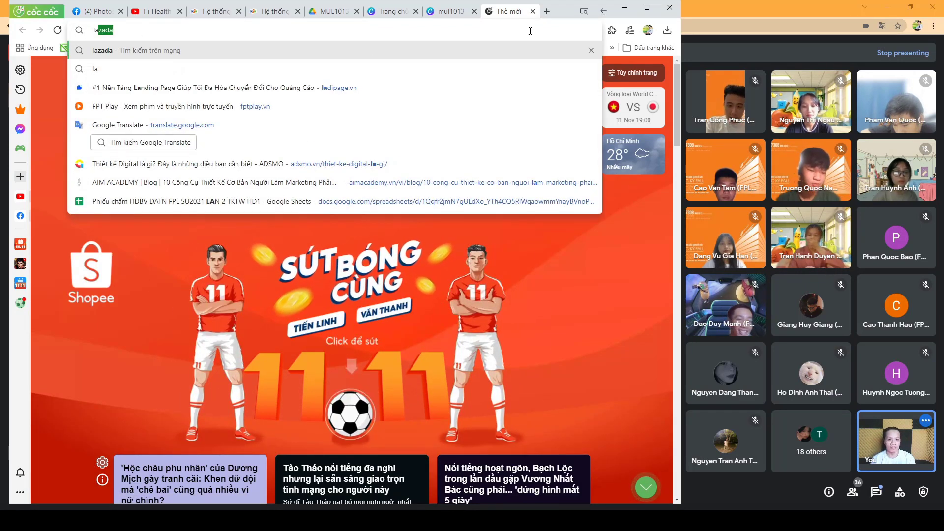
{"action": "type", "text": "dipage.vn"}
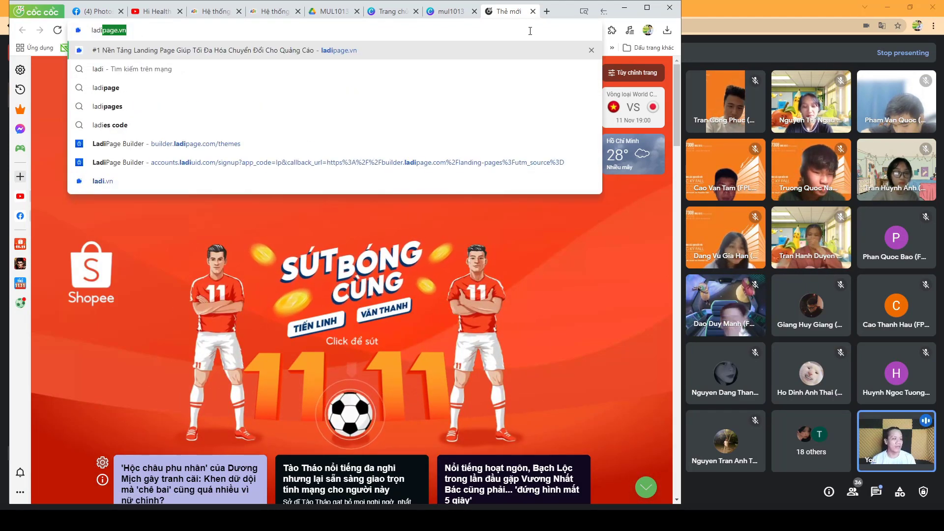
{"action": "key", "text": "ctrl+a"}
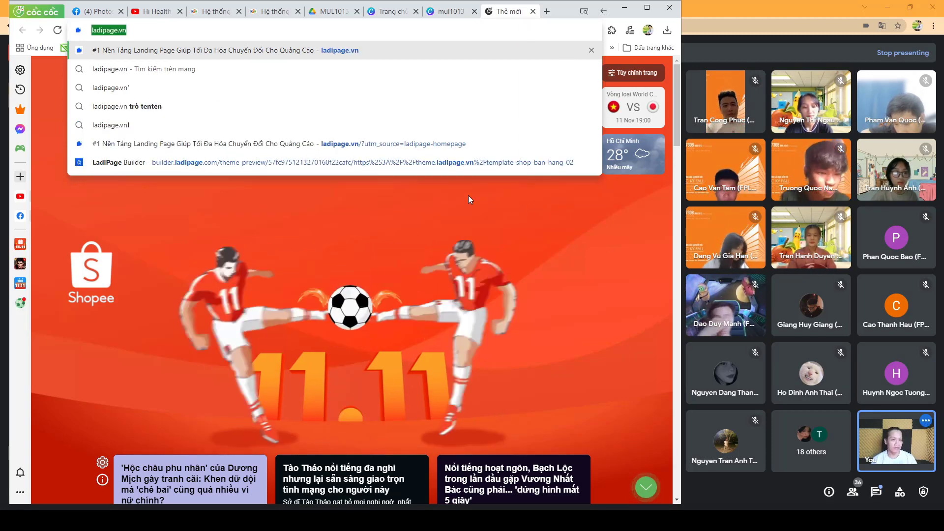
{"action": "key", "text": "Return"}
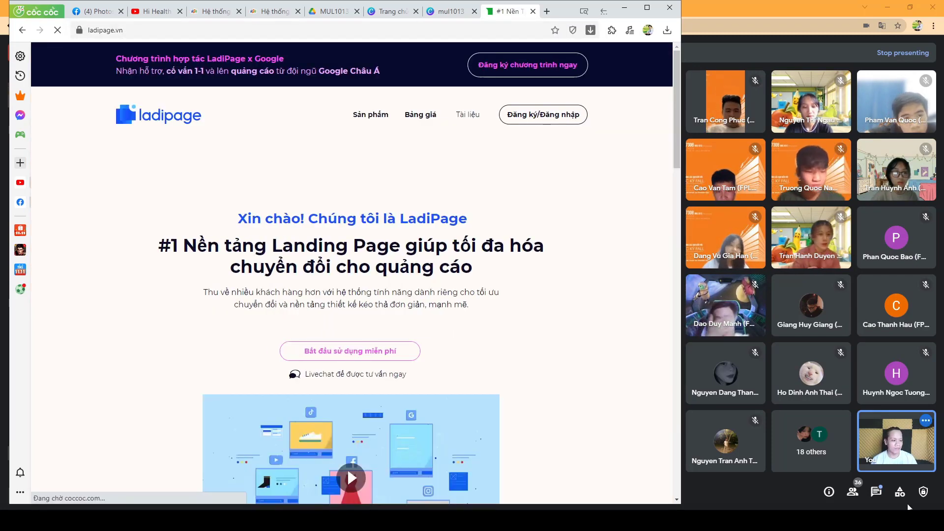
- Share the ladipage.vn link with everyone in the meeting chat
{"action": "left_click", "coordinate": [908, 507]}
{"action": "left_click", "coordinate": [876, 492]}
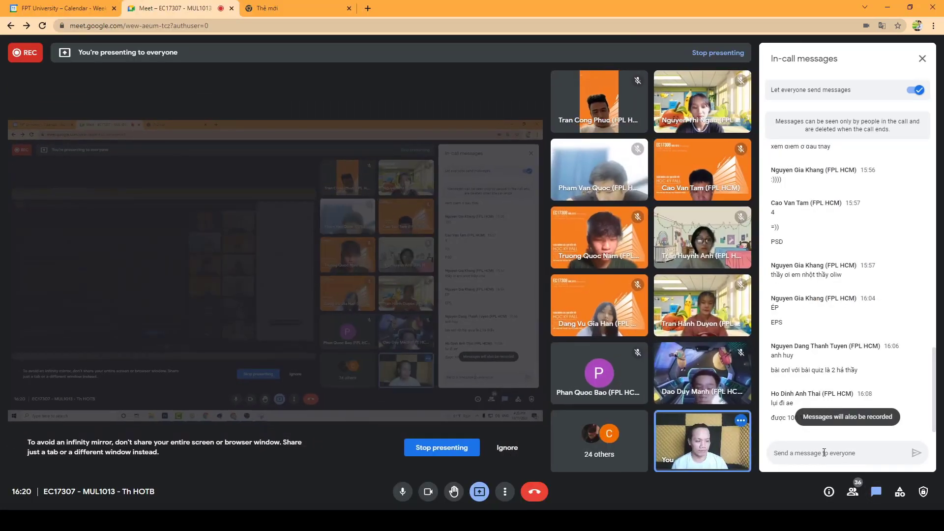
{"action": "type", "text": "https://ladipage.vn/"}
{"action": "key", "text": "Return"}
- Open the LadiPage builder dashboard and close the meeting's side panel
{"action": "key", "text": "alt+Tab"}
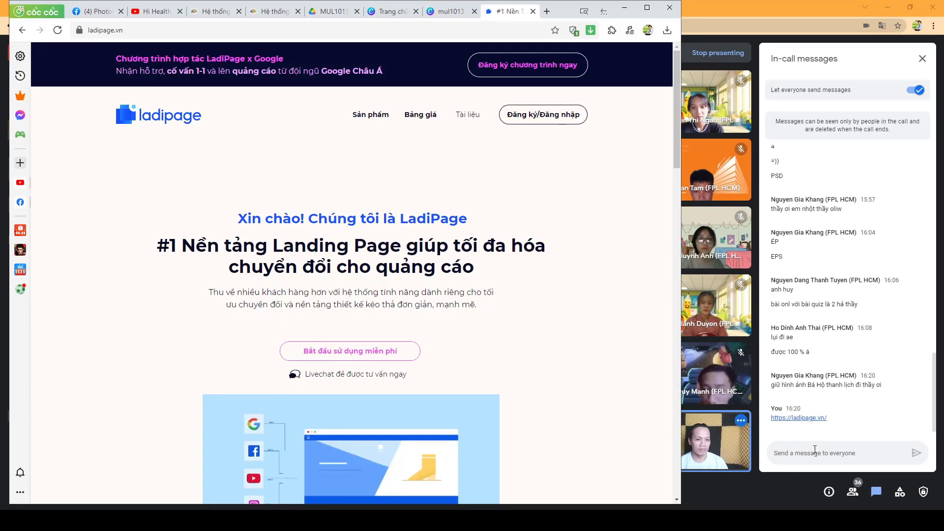
{"action": "left_click", "coordinate": [350, 351]}
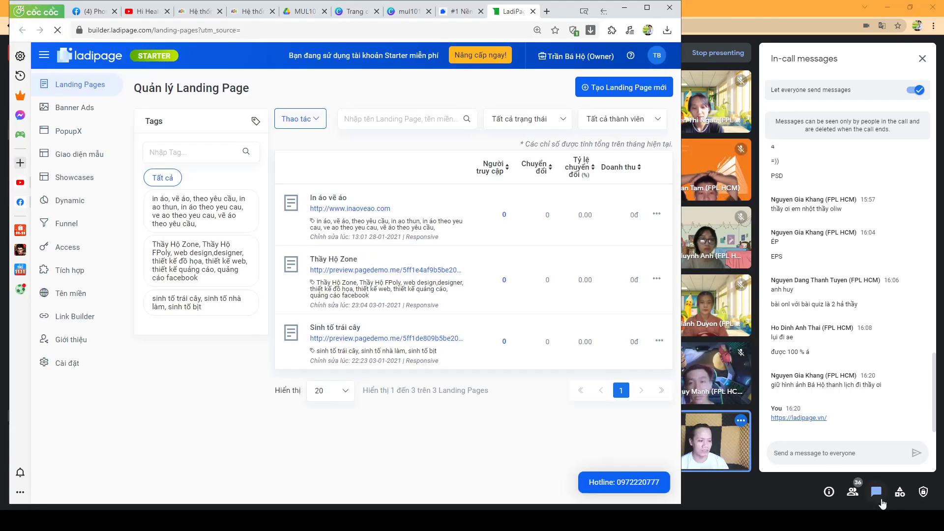
{"action": "left_click", "coordinate": [883, 504]}
{"action": "left_click", "coordinate": [853, 492]}
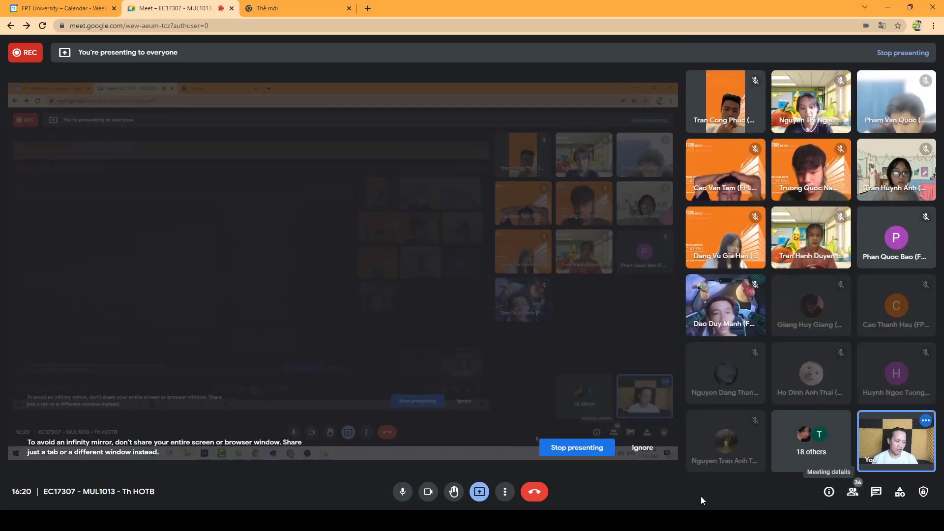
{"action": "key", "text": "alt+Tab"}
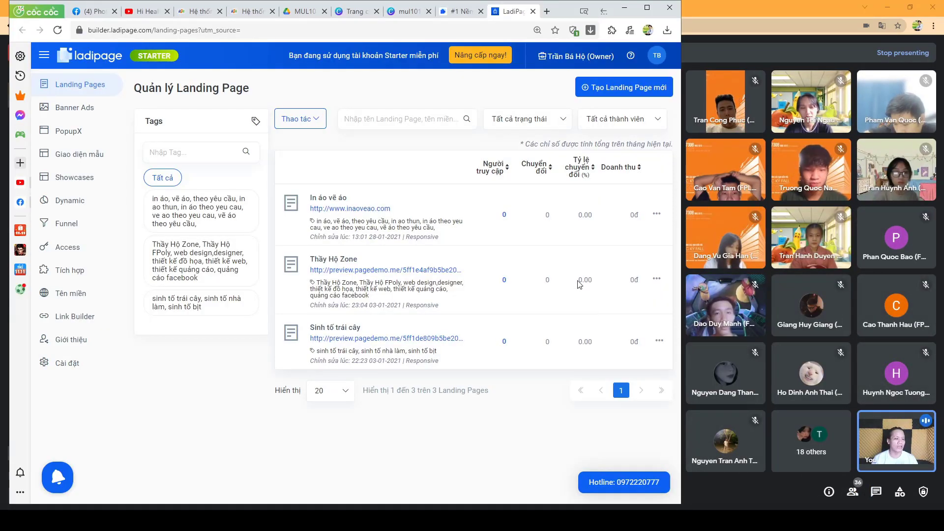
- Open Giao diện mẫu and filter the templates to the Ô tô - Xe máy topic
{"action": "left_click", "coordinate": [78, 157]}
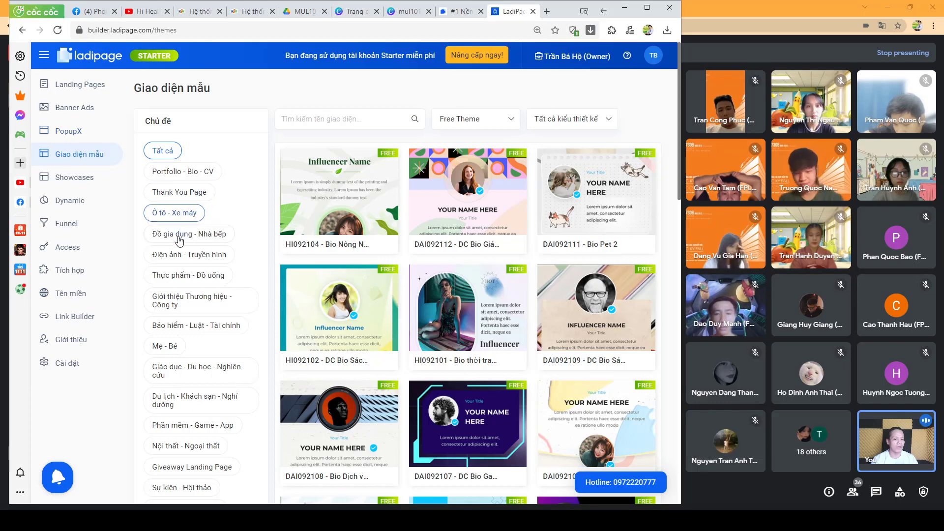
{"action": "scroll", "coordinate": [183, 246], "scroll_direction": "down", "scroll_amount": 1}
{"action": "scroll", "coordinate": [183, 246], "scroll_direction": "up", "scroll_amount": 1}
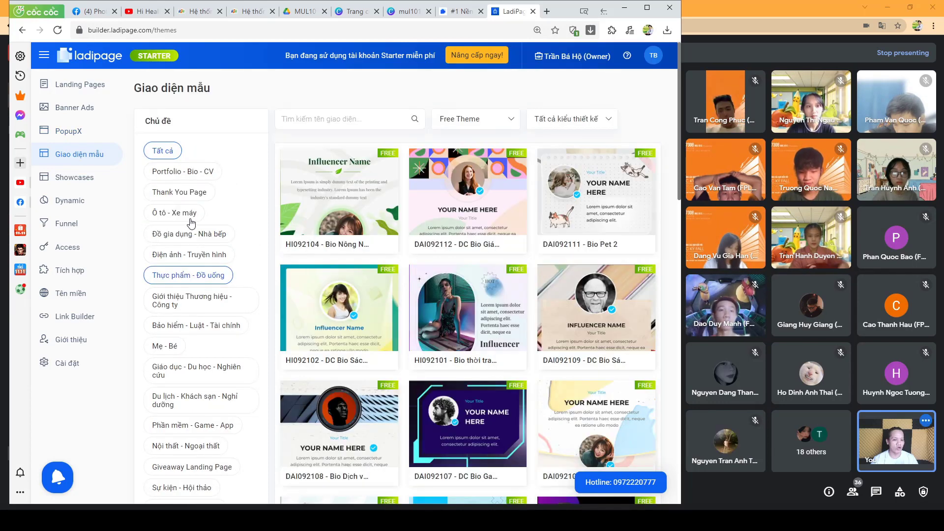
{"action": "left_click", "coordinate": [186, 216]}
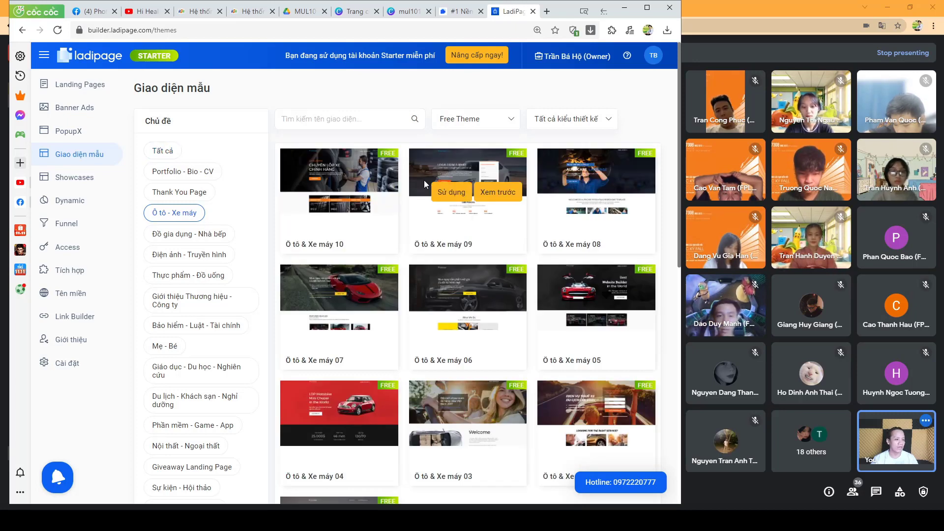
{"action": "scroll", "coordinate": [424, 180], "scroll_direction": "down", "scroll_amount": 1}
{"action": "scroll", "coordinate": [446, 201], "scroll_direction": "down", "scroll_amount": 2}
{"action": "scroll", "coordinate": [446, 200], "scroll_direction": "up", "scroll_amount": 2}
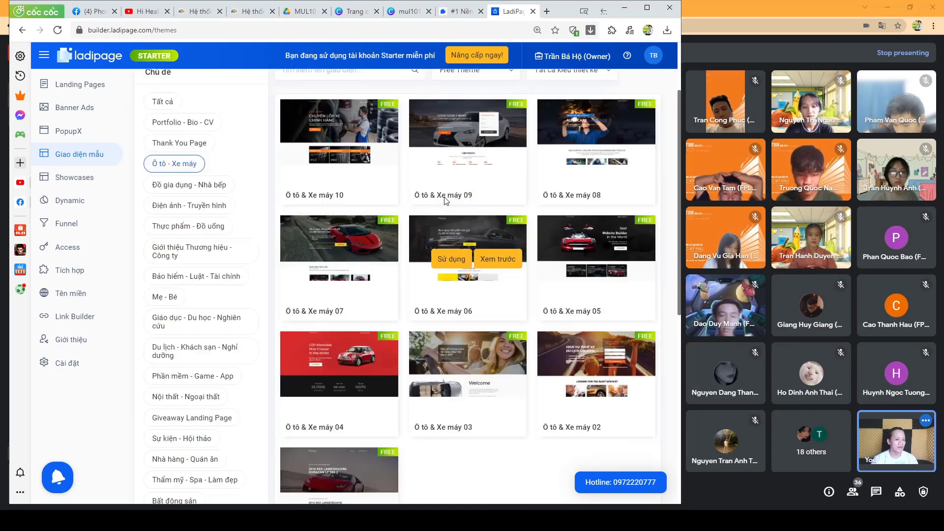
{"action": "scroll", "coordinate": [427, 246], "scroll_direction": "up", "scroll_amount": 1}
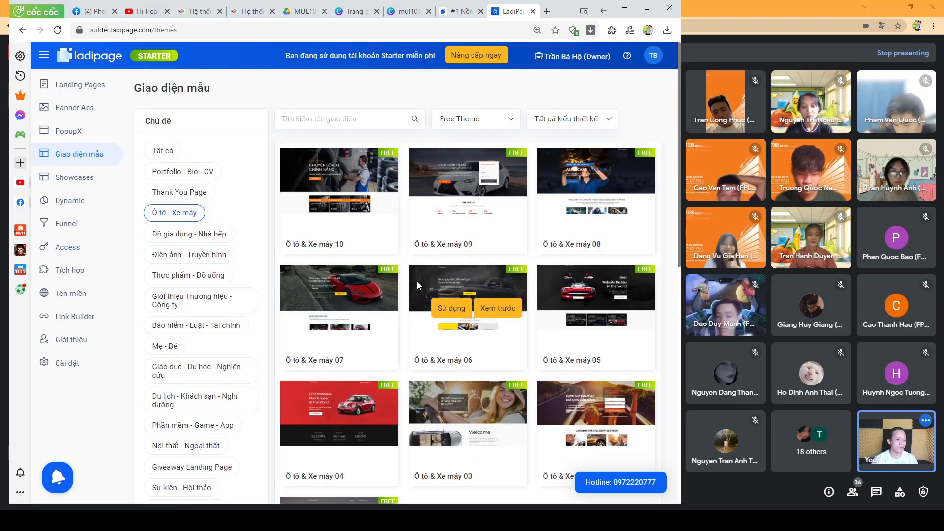
{"action": "mouse_move", "coordinate": [338, 181]}
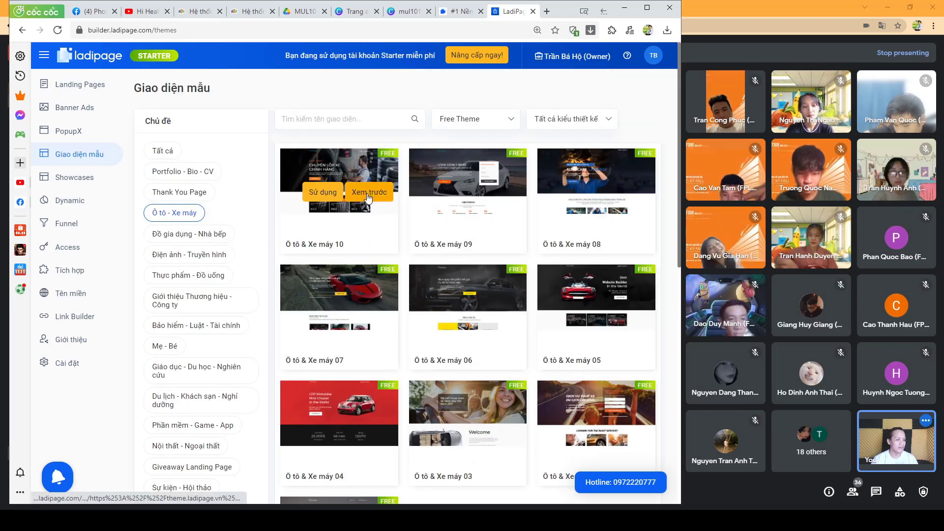
- Preview the Ô tô & Xe máy 09 tire-shop template on desktop down to its Our Team section
{"action": "left_click", "coordinate": [368, 197]}
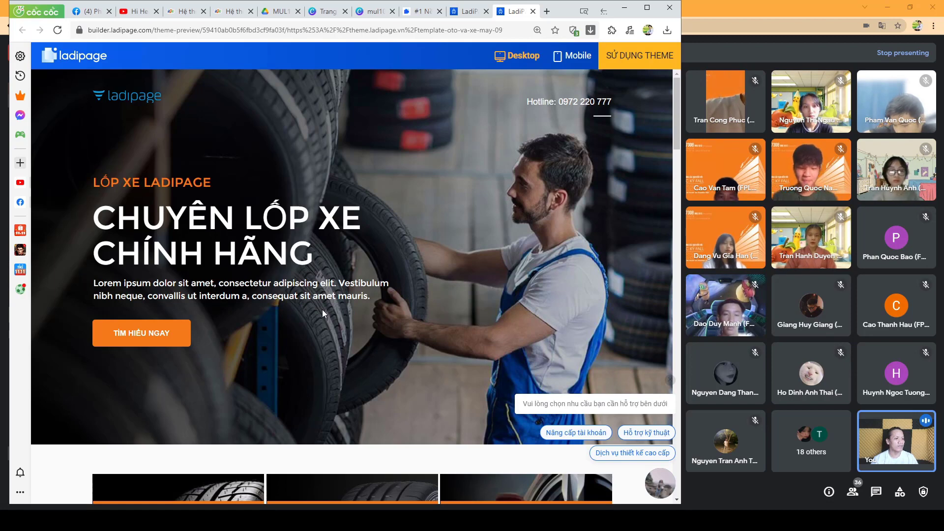
{"action": "scroll", "coordinate": [322, 309], "scroll_direction": "down", "scroll_amount": 3}
{"action": "scroll", "coordinate": [323, 308], "scroll_direction": "down", "scroll_amount": 1}
{"action": "scroll", "coordinate": [322, 309], "scroll_direction": "down", "scroll_amount": 2}
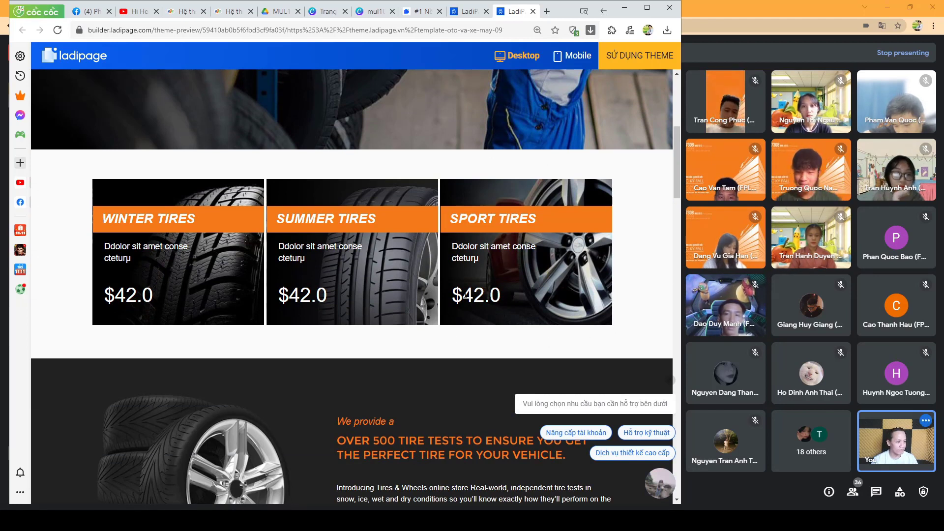
{"action": "mouse_move", "coordinate": [725, 170]}
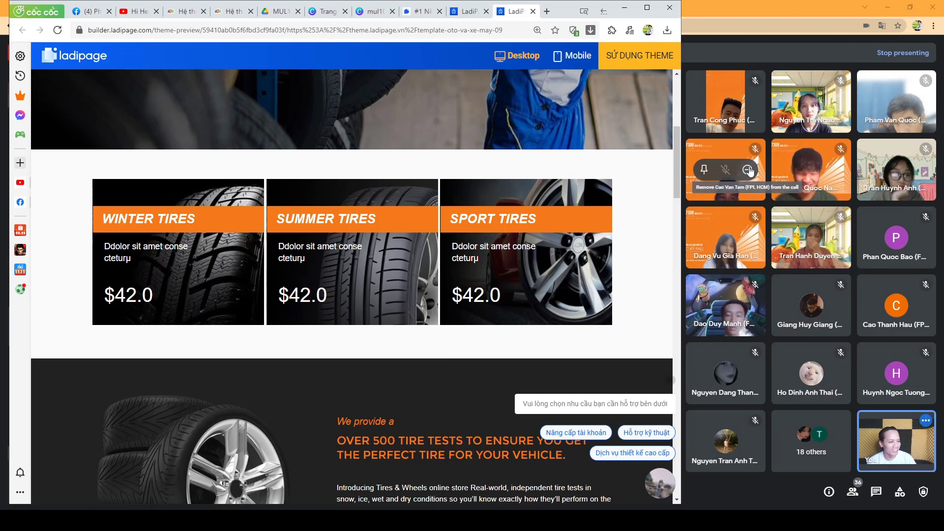
{"action": "scroll", "coordinate": [632, 194], "scroll_direction": "down", "scroll_amount": 2}
{"action": "scroll", "coordinate": [630, 195], "scroll_direction": "up", "scroll_amount": 1}
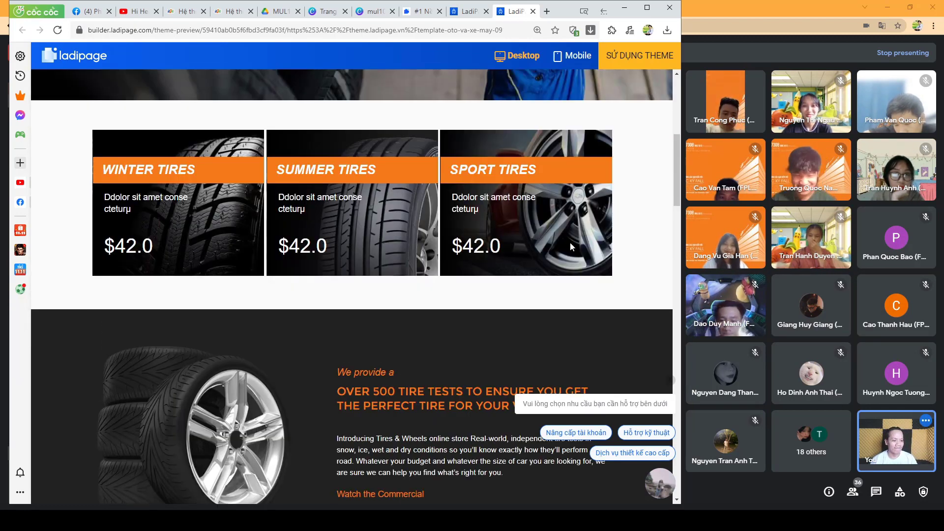
{"action": "scroll", "coordinate": [566, 245], "scroll_direction": "down", "scroll_amount": 2}
{"action": "scroll", "coordinate": [562, 246], "scroll_direction": "down", "scroll_amount": 1}
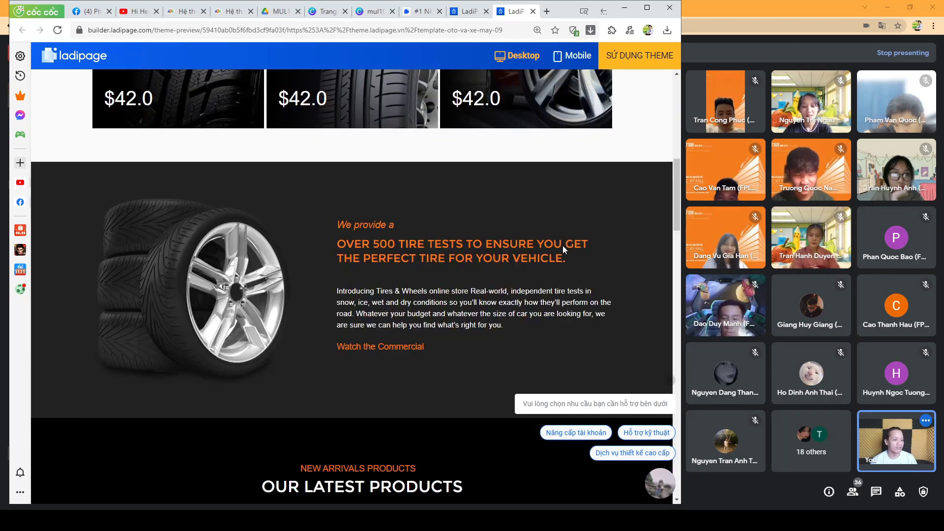
{"action": "scroll", "coordinate": [563, 246], "scroll_direction": "up", "scroll_amount": 2}
{"action": "scroll", "coordinate": [562, 246], "scroll_direction": "down", "scroll_amount": 2}
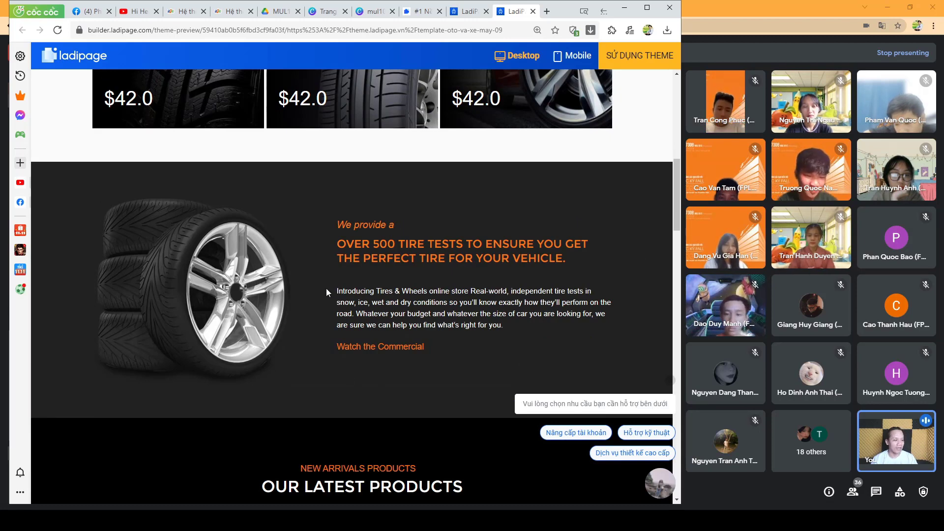
{"action": "scroll", "coordinate": [328, 288], "scroll_direction": "down", "scroll_amount": 3}
{"action": "scroll", "coordinate": [328, 291], "scroll_direction": "down", "scroll_amount": 2}
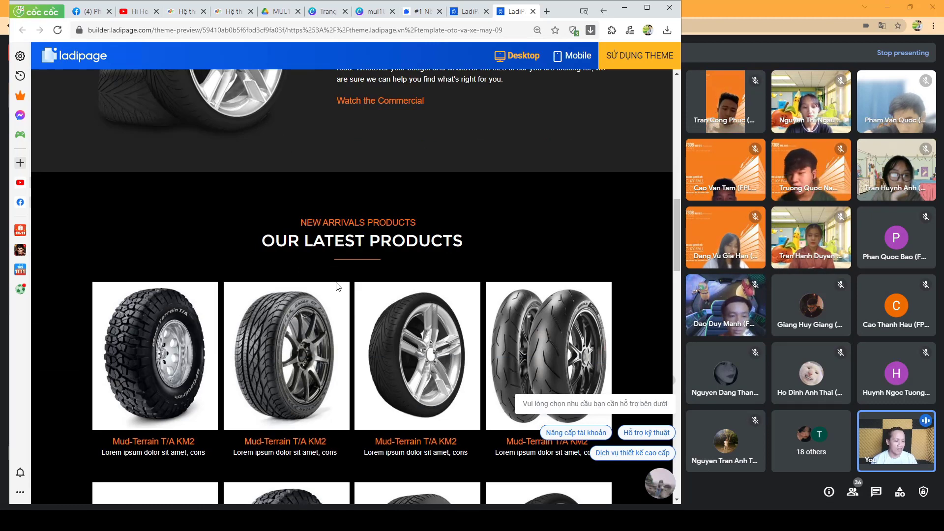
{"action": "scroll", "coordinate": [338, 286], "scroll_direction": "down", "scroll_amount": 4}
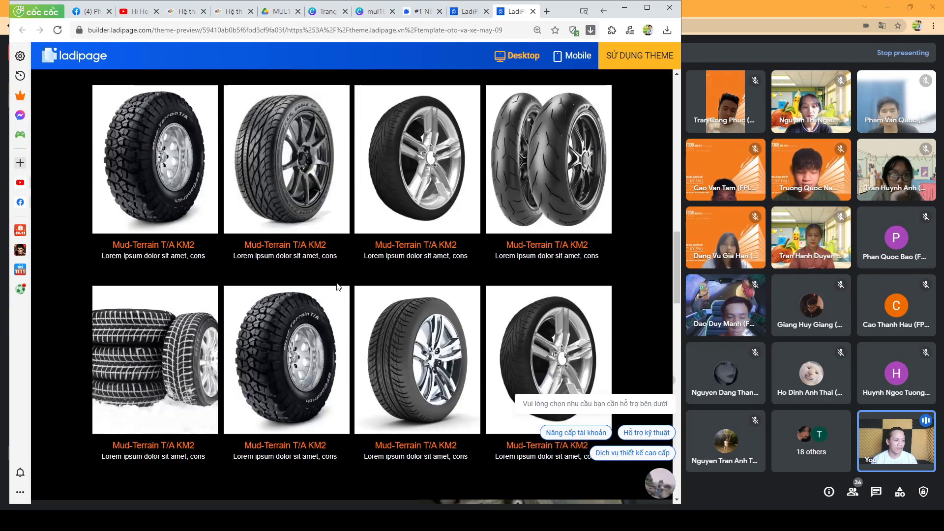
{"action": "scroll", "coordinate": [337, 286], "scroll_direction": "down", "scroll_amount": 2}
{"action": "scroll", "coordinate": [337, 286], "scroll_direction": "down", "scroll_amount": 2}
{"action": "scroll", "coordinate": [338, 286], "scroll_direction": "down", "scroll_amount": 3}
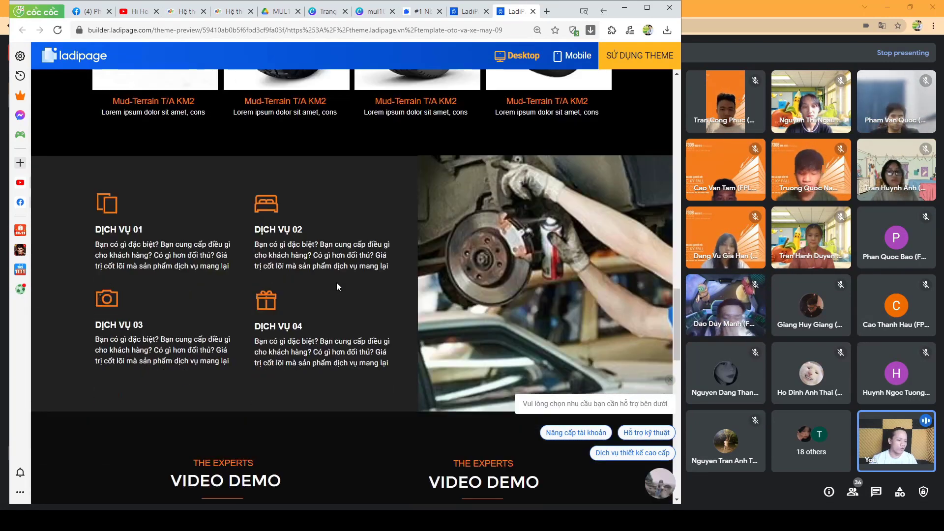
{"action": "scroll", "coordinate": [336, 282], "scroll_direction": "down", "scroll_amount": 4}
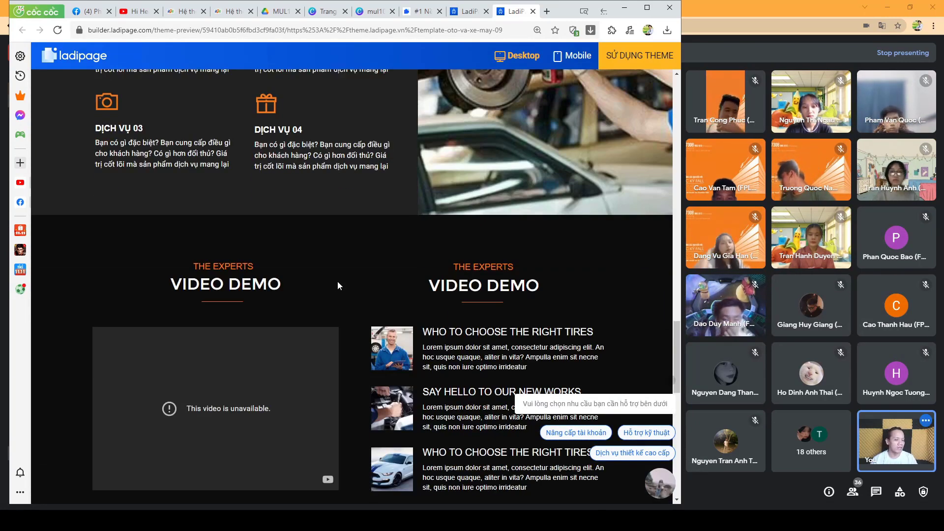
{"action": "scroll", "coordinate": [340, 283], "scroll_direction": "down", "scroll_amount": 7}
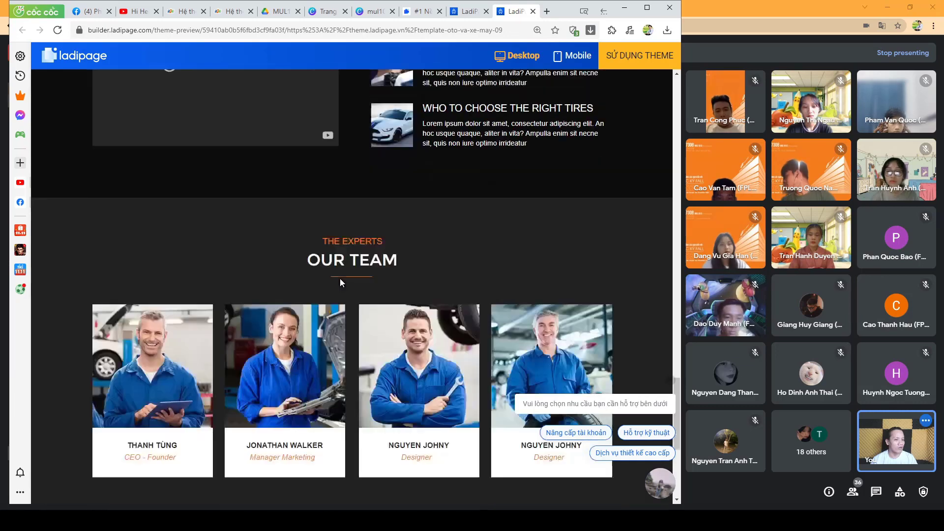
{"action": "scroll", "coordinate": [341, 283], "scroll_direction": "down", "scroll_amount": 3}
- Back in the template gallery, browse the Giới thiệu Thương hiệu - Công ty and Sự kiện - Hội thảo topics
{"action": "left_click", "coordinate": [469, 11]}
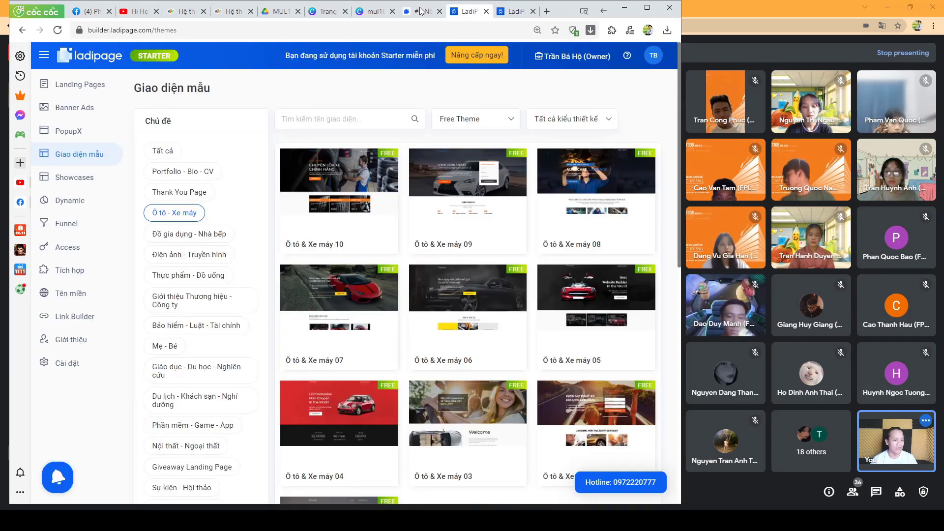
{"action": "left_click", "coordinate": [179, 301]}
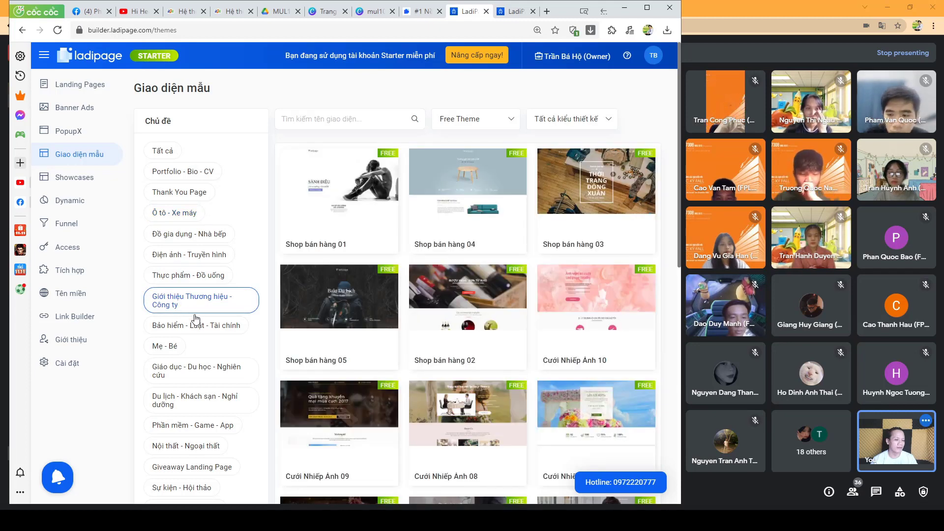
{"action": "scroll", "coordinate": [196, 318], "scroll_direction": "down", "scroll_amount": 2}
{"action": "scroll", "coordinate": [202, 320], "scroll_direction": "down", "scroll_amount": 2}
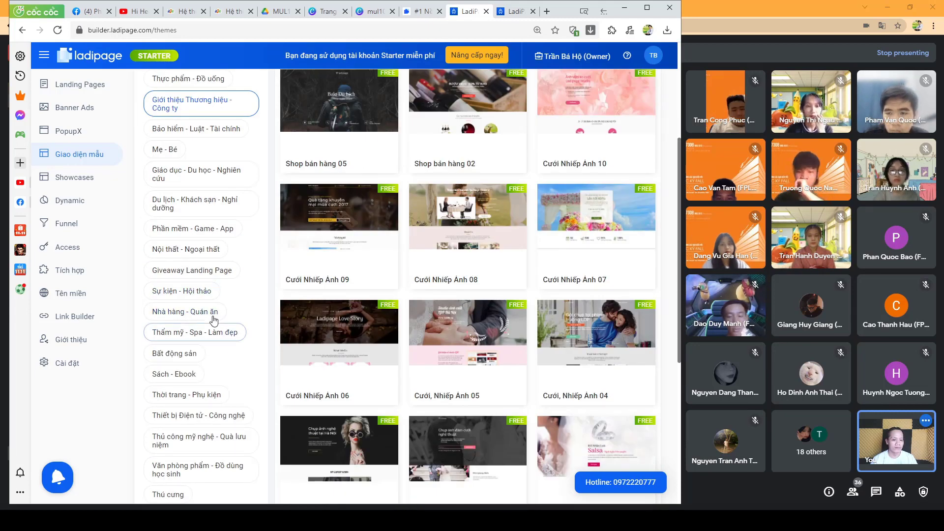
{"action": "left_click", "coordinate": [197, 291]}
{"action": "scroll", "coordinate": [226, 344], "scroll_direction": "down", "scroll_amount": 2}
{"action": "scroll", "coordinate": [227, 331], "scroll_direction": "down", "scroll_amount": 1}
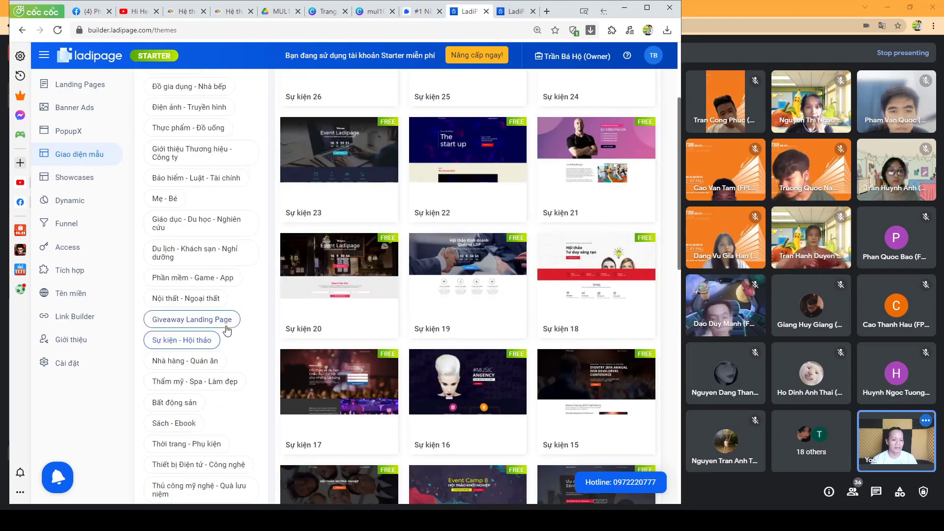
- Browse the Nội thất - Ngoại thất and Giáo dục topics, ending on Bất động sản templates
{"action": "left_click", "coordinate": [187, 298]}
{"action": "scroll", "coordinate": [186, 385], "scroll_direction": "down", "scroll_amount": 7}
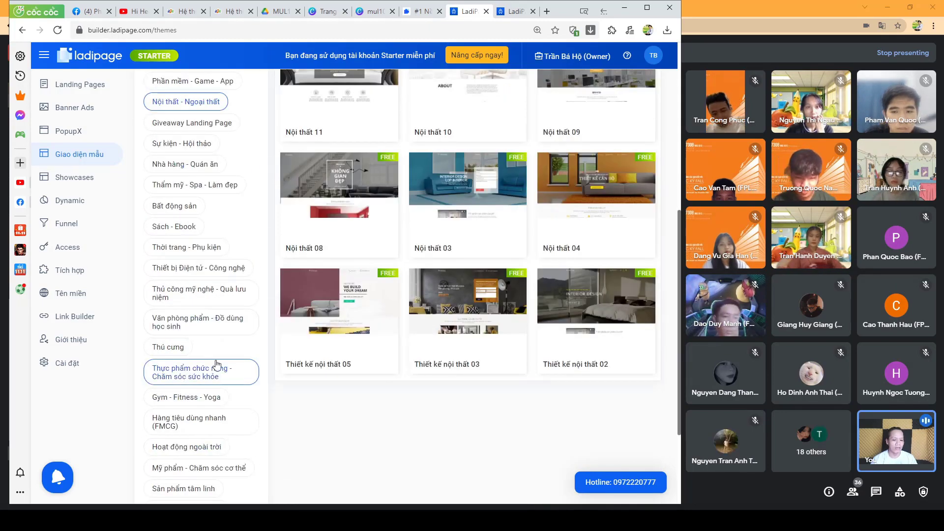
{"action": "left_click", "coordinate": [196, 323]}
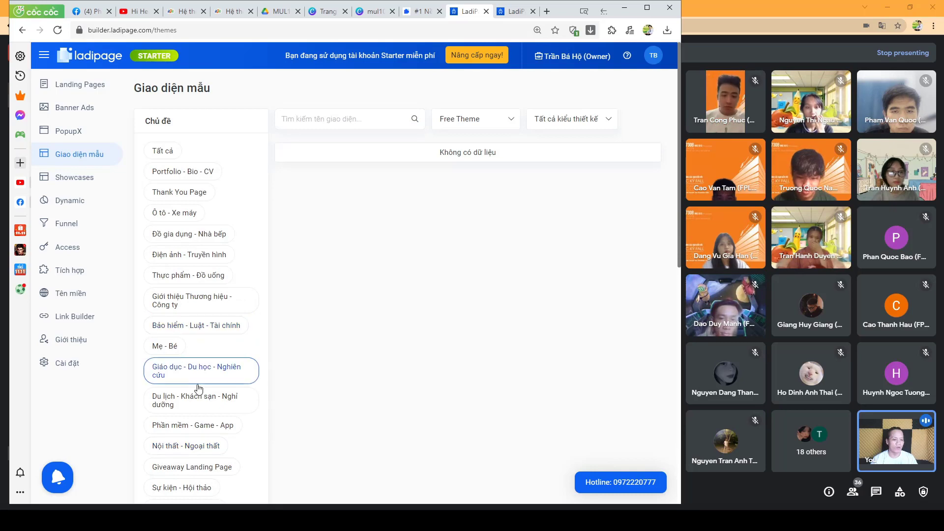
{"action": "scroll", "coordinate": [211, 369], "scroll_direction": "down", "scroll_amount": 2}
{"action": "scroll", "coordinate": [217, 362], "scroll_direction": "down", "scroll_amount": 2}
{"action": "left_click", "coordinate": [209, 354]}
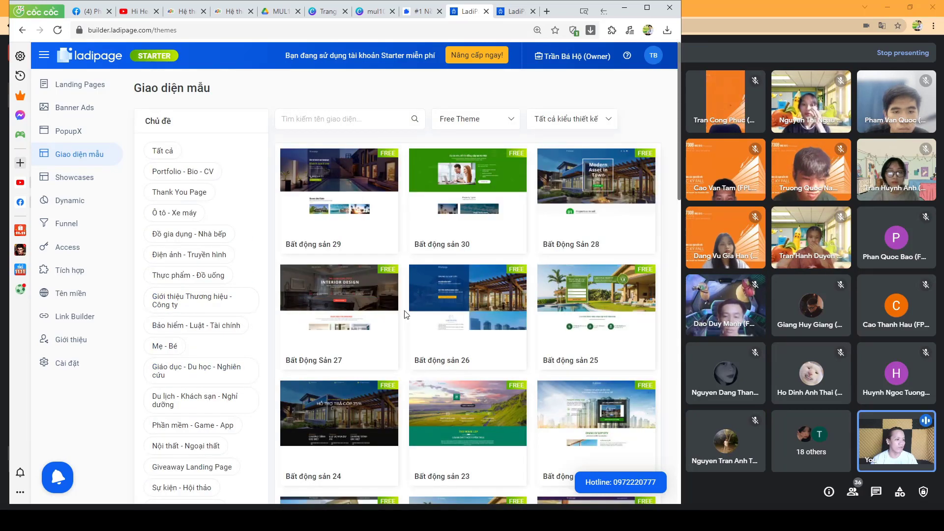
{"action": "scroll", "coordinate": [406, 296], "scroll_direction": "down", "scroll_amount": 2}
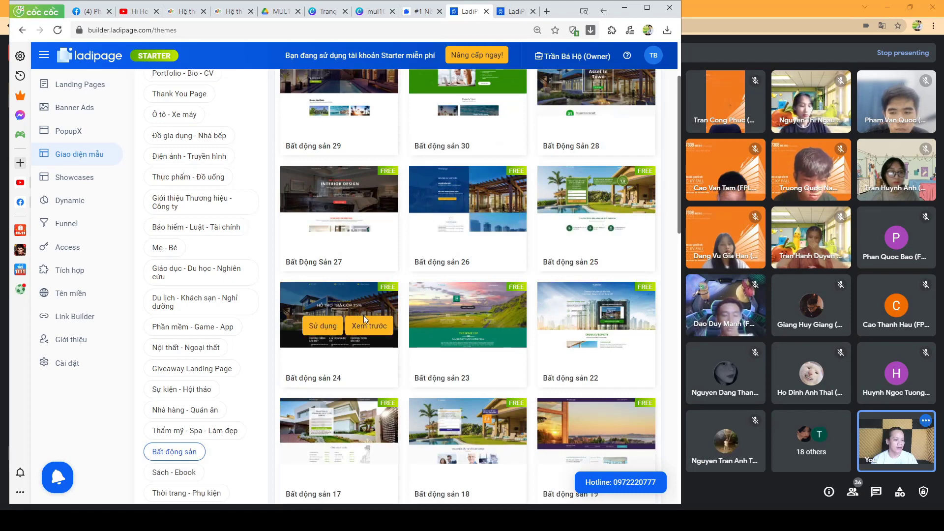
{"action": "left_click", "coordinate": [364, 316]}
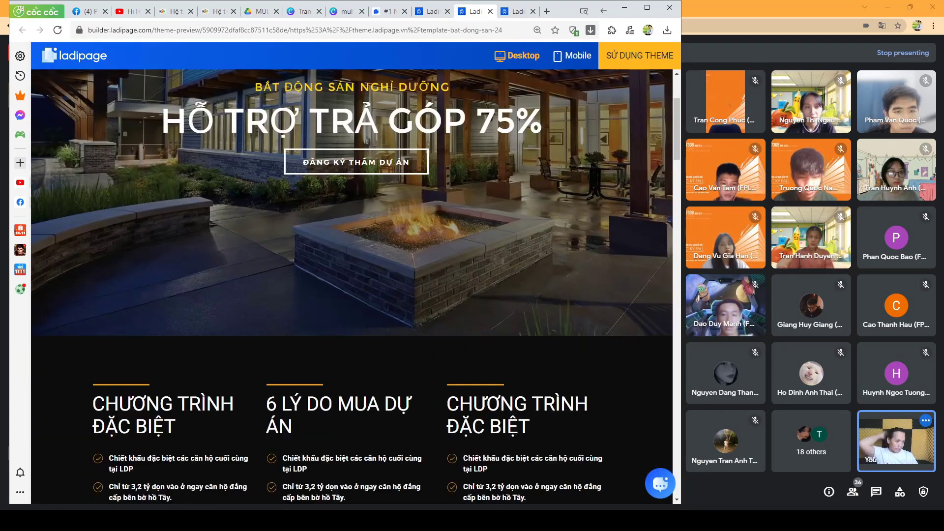
{"action": "scroll", "coordinate": [369, 284], "scroll_direction": "down", "scroll_amount": 3}
{"action": "scroll", "coordinate": [369, 284], "scroll_direction": "down", "scroll_amount": 3}
{"action": "scroll", "coordinate": [369, 284], "scroll_direction": "down", "scroll_amount": 5}
{"action": "scroll", "coordinate": [369, 284], "scroll_direction": "down", "scroll_amount": 4}
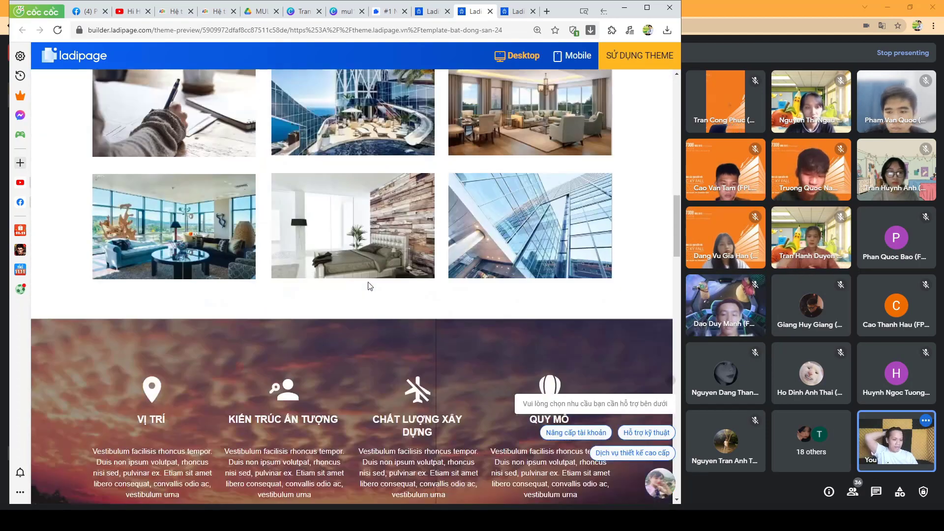
{"action": "scroll", "coordinate": [369, 282], "scroll_direction": "down", "scroll_amount": 3}
{"action": "scroll", "coordinate": [369, 283], "scroll_direction": "down", "scroll_amount": 3}
{"action": "scroll", "coordinate": [370, 282], "scroll_direction": "down", "scroll_amount": 3}
{"action": "scroll", "coordinate": [371, 275], "scroll_direction": "down", "scroll_amount": 3}
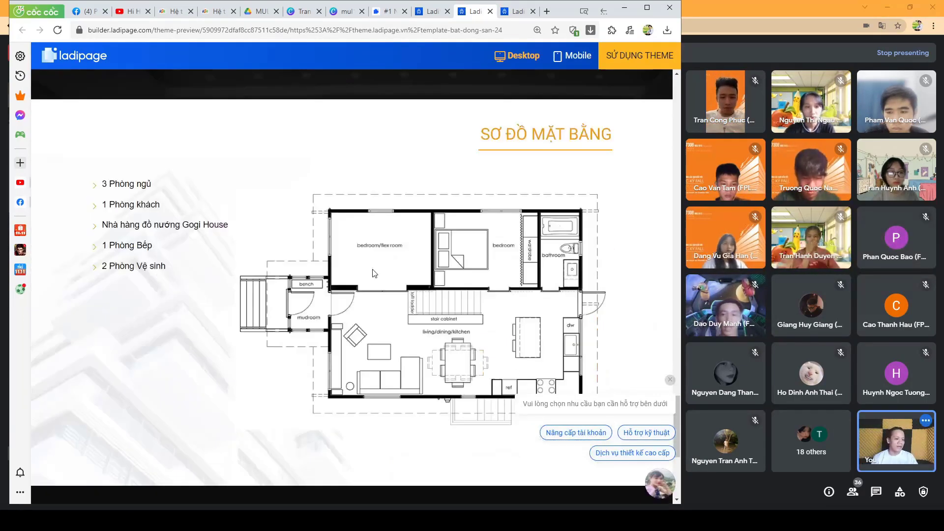
{"action": "scroll", "coordinate": [374, 270], "scroll_direction": "down", "scroll_amount": 4}
{"action": "scroll", "coordinate": [384, 263], "scroll_direction": "up", "scroll_amount": 2}
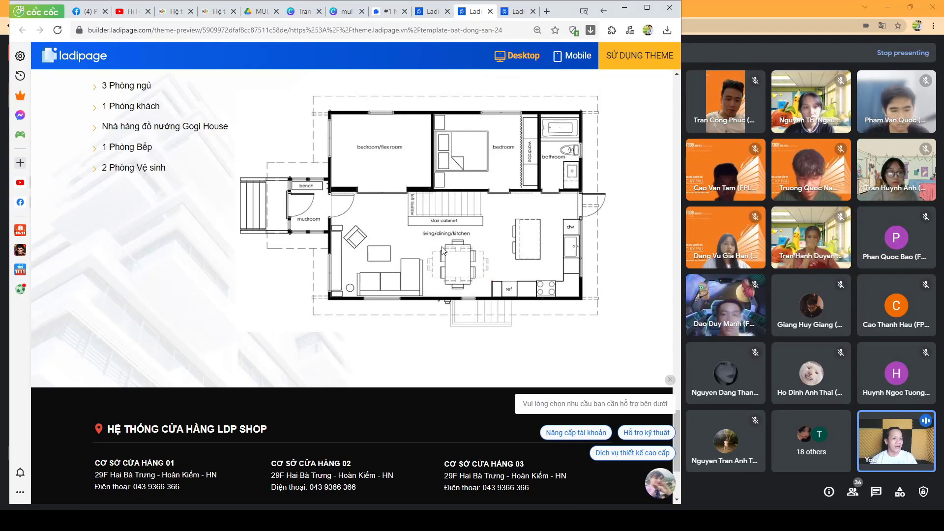
{"action": "scroll", "coordinate": [483, 146], "scroll_direction": "up", "scroll_amount": 5}
{"action": "scroll", "coordinate": [474, 136], "scroll_direction": "up", "scroll_amount": 5}
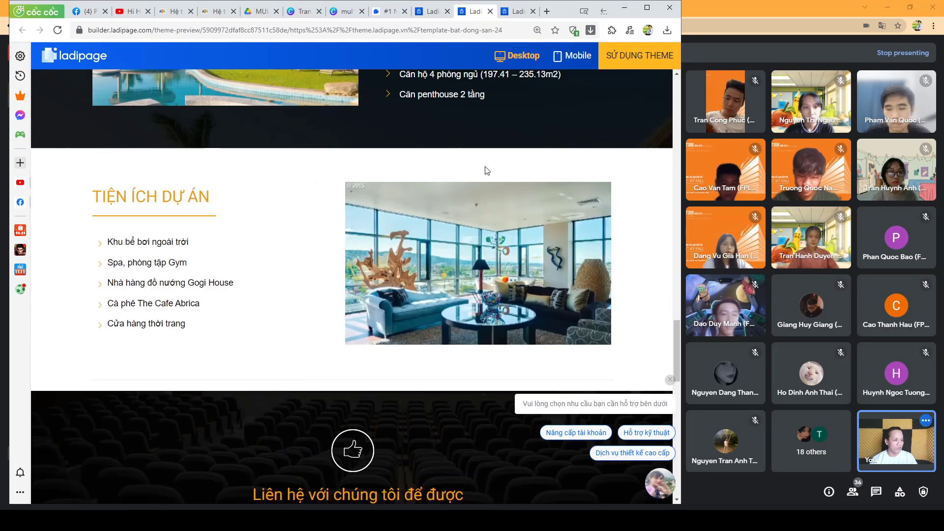
{"action": "scroll", "coordinate": [487, 148], "scroll_direction": "up", "scroll_amount": 5}
{"action": "scroll", "coordinate": [503, 154], "scroll_direction": "up", "scroll_amount": 5}
{"action": "scroll", "coordinate": [504, 165], "scroll_direction": "up", "scroll_amount": 2}
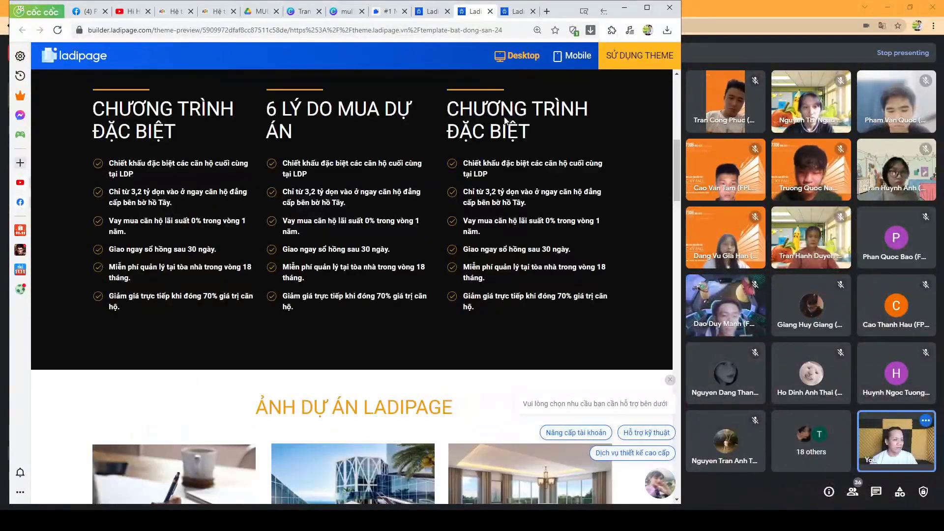
{"action": "scroll", "coordinate": [506, 121], "scroll_direction": "up", "scroll_amount": 10}
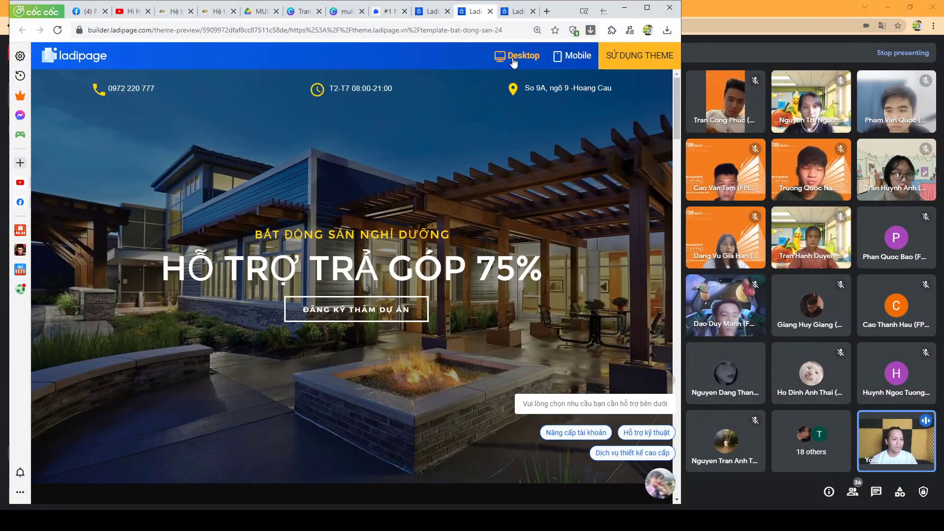
{"action": "left_click", "coordinate": [579, 57]}
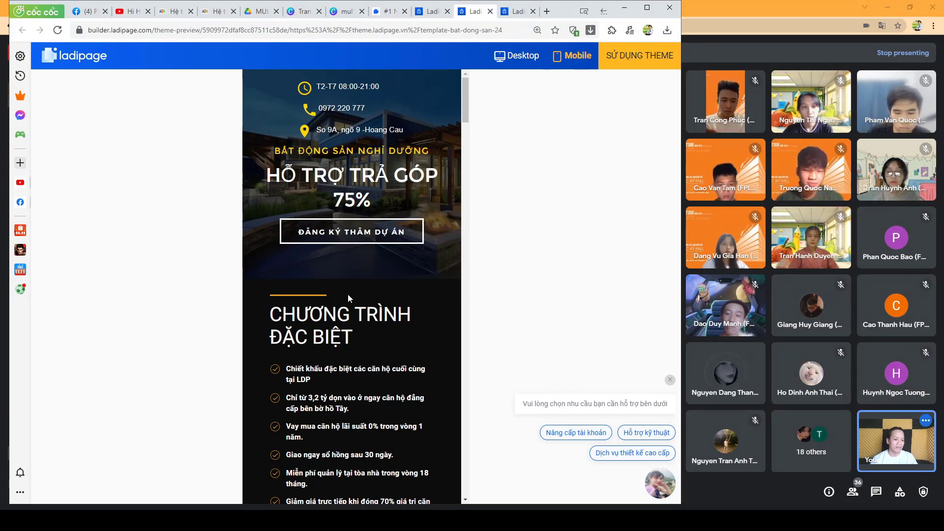
{"action": "scroll", "coordinate": [347, 294], "scroll_direction": "down", "scroll_amount": 7}
{"action": "scroll", "coordinate": [387, 251], "scroll_direction": "down", "scroll_amount": 6}
{"action": "scroll", "coordinate": [388, 242], "scroll_direction": "down", "scroll_amount": 6}
{"action": "scroll", "coordinate": [395, 244], "scroll_direction": "down", "scroll_amount": 6}
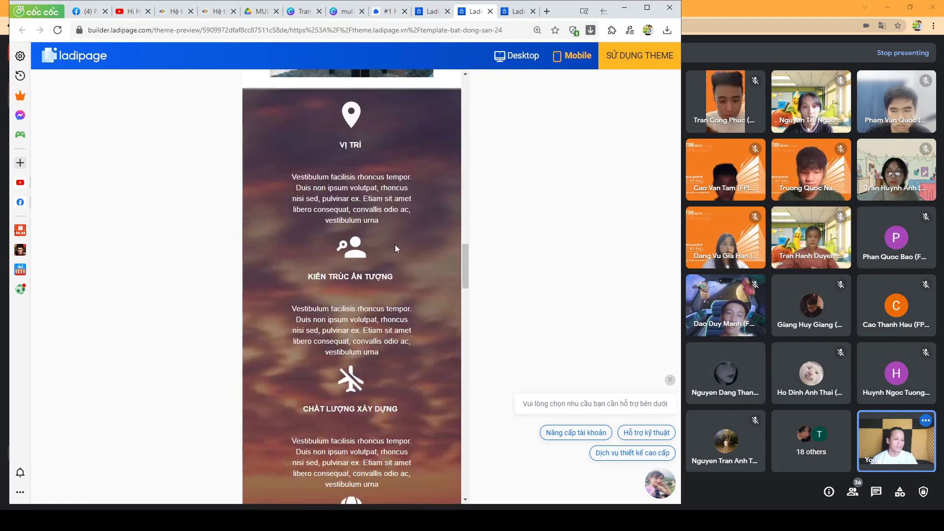
{"action": "scroll", "coordinate": [397, 253], "scroll_direction": "down", "scroll_amount": 6}
{"action": "scroll", "coordinate": [398, 249], "scroll_direction": "down", "scroll_amount": 5}
{"action": "scroll", "coordinate": [403, 245], "scroll_direction": "down", "scroll_amount": 5}
{"action": "scroll", "coordinate": [402, 243], "scroll_direction": "down", "scroll_amount": 5}
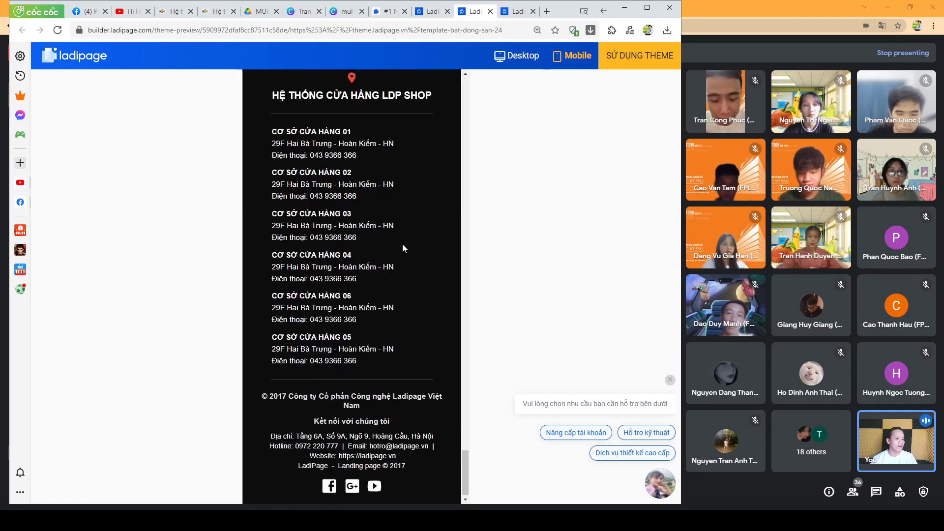
{"action": "left_click", "coordinate": [525, 59]}
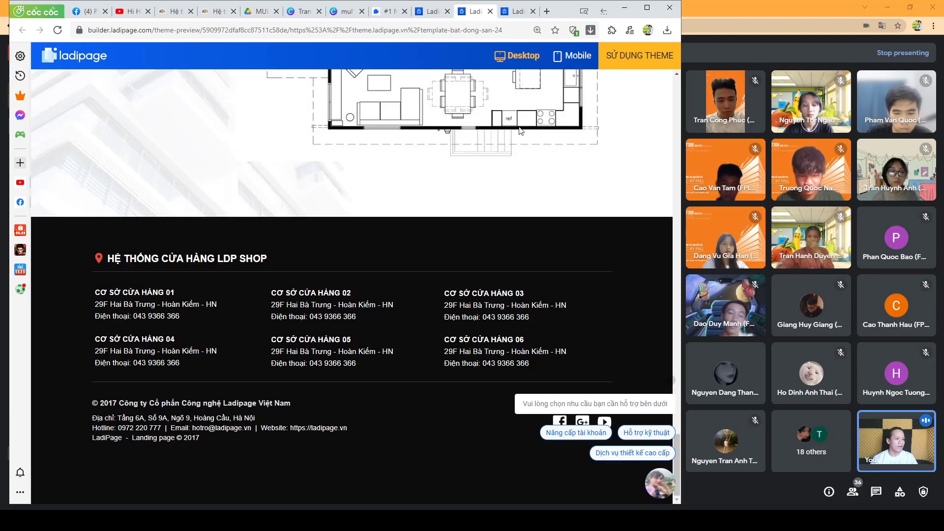
{"action": "scroll", "coordinate": [416, 246], "scroll_direction": "up", "scroll_amount": 5}
{"action": "scroll", "coordinate": [421, 244], "scroll_direction": "up", "scroll_amount": 5}
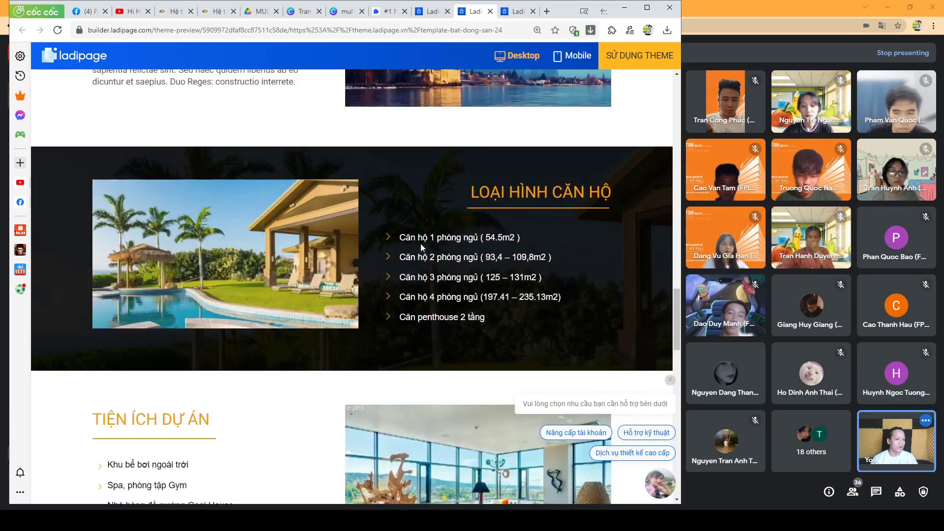
{"action": "scroll", "coordinate": [446, 247], "scroll_direction": "up", "scroll_amount": 5}
{"action": "scroll", "coordinate": [458, 255], "scroll_direction": "up", "scroll_amount": 5}
{"action": "scroll", "coordinate": [458, 255], "scroll_direction": "up", "scroll_amount": 5}
{"action": "scroll", "coordinate": [477, 244], "scroll_direction": "up", "scroll_amount": 10}
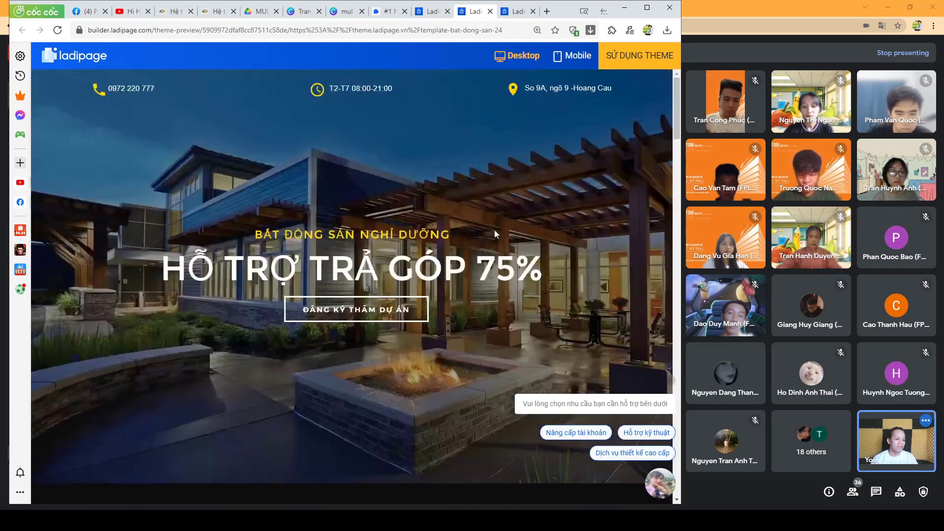
{"action": "left_click", "coordinate": [576, 56]}
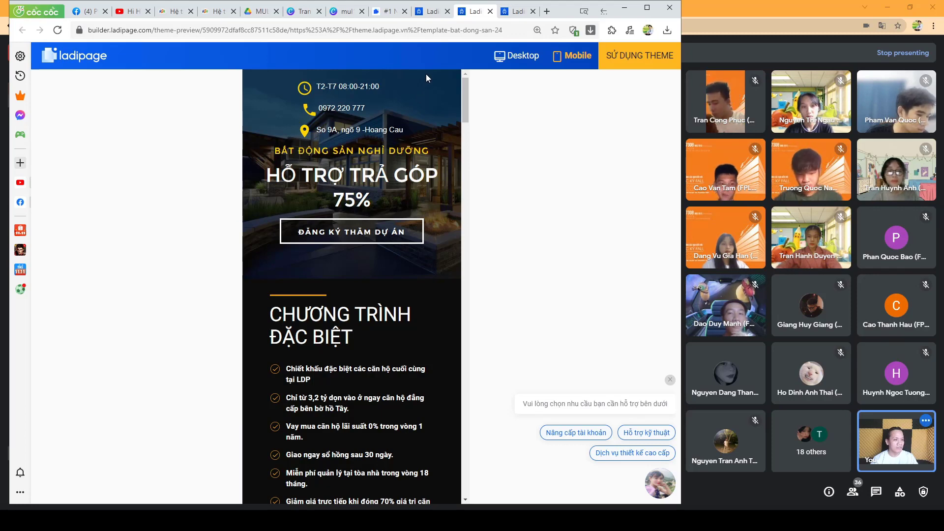
{"action": "left_click", "coordinate": [518, 55]}
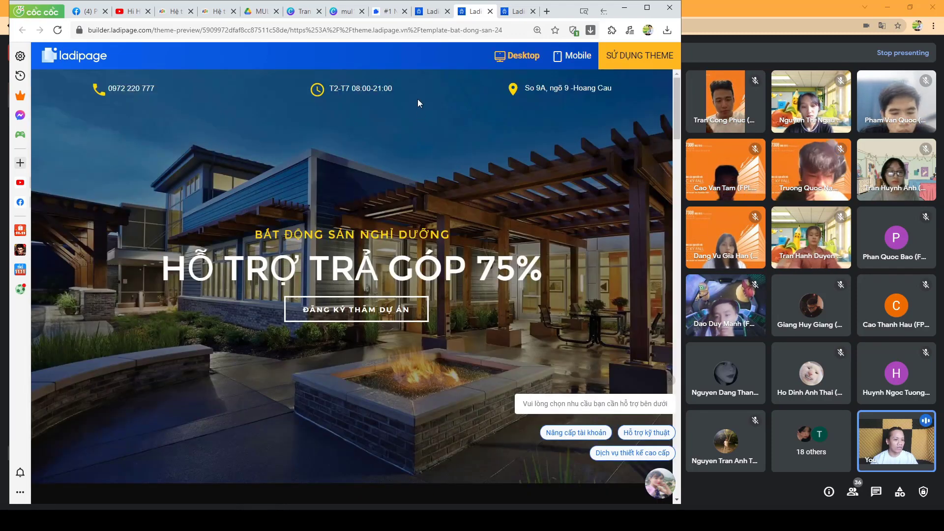
{"action": "left_click", "coordinate": [577, 58]}
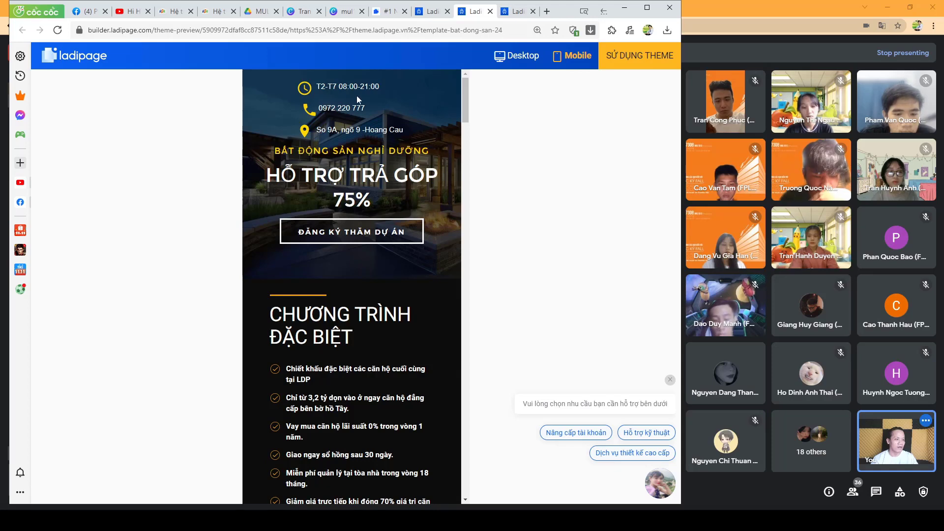
{"action": "left_click_drag", "start_coordinate": [381, 99], "coordinate": [395, 227]}
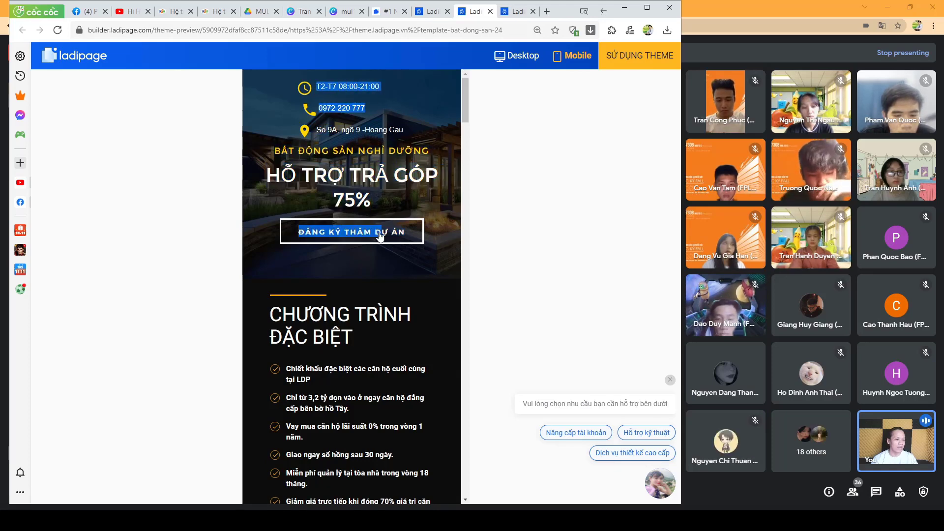
{"action": "left_click", "coordinate": [517, 55]}
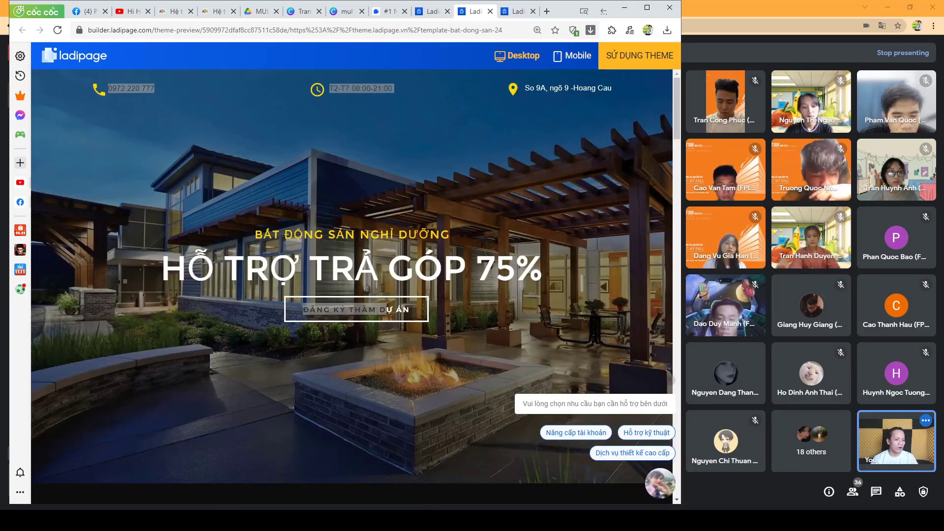
- Highlight the BẤT ĐỘNG SẢN NGHỈ DƯỠNG heading and address, then scroll down the desktop preview
{"action": "left_click_drag", "start_coordinate": [391, 234], "coordinate": [438, 340]}
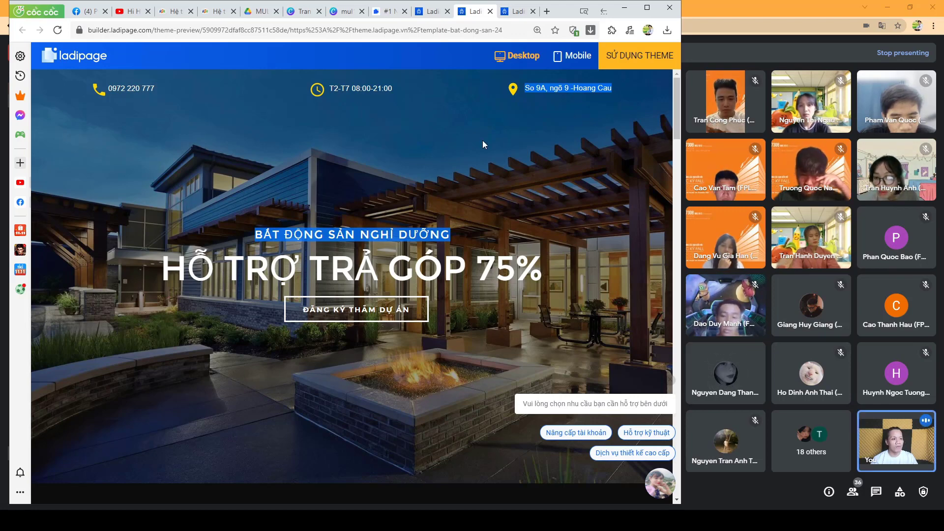
{"action": "scroll", "coordinate": [340, 160], "scroll_direction": "down", "scroll_amount": 3}
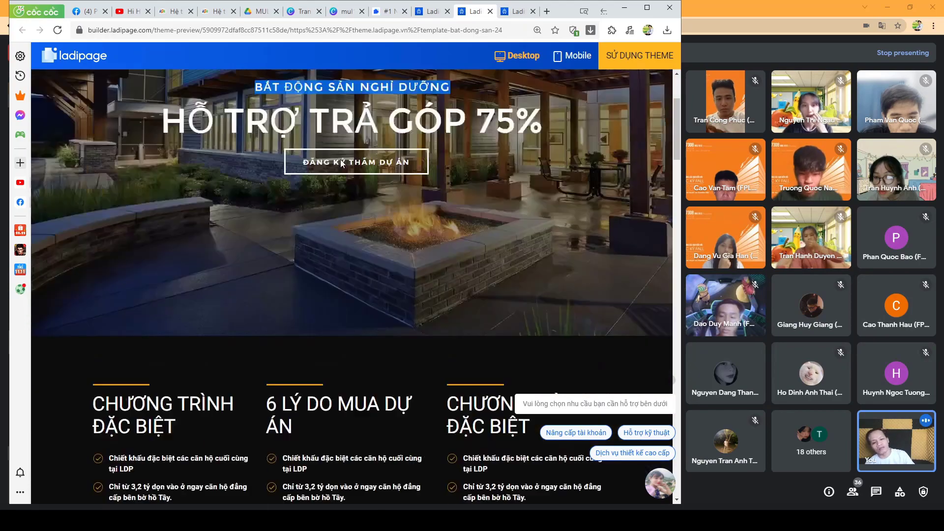
{"action": "scroll", "coordinate": [340, 160], "scroll_direction": "down", "scroll_amount": 5}
{"action": "scroll", "coordinate": [344, 162], "scroll_direction": "down", "scroll_amount": 8}
{"action": "scroll", "coordinate": [349, 163], "scroll_direction": "down", "scroll_amount": 5}
{"action": "scroll", "coordinate": [350, 164], "scroll_direction": "down", "scroll_amount": 3}
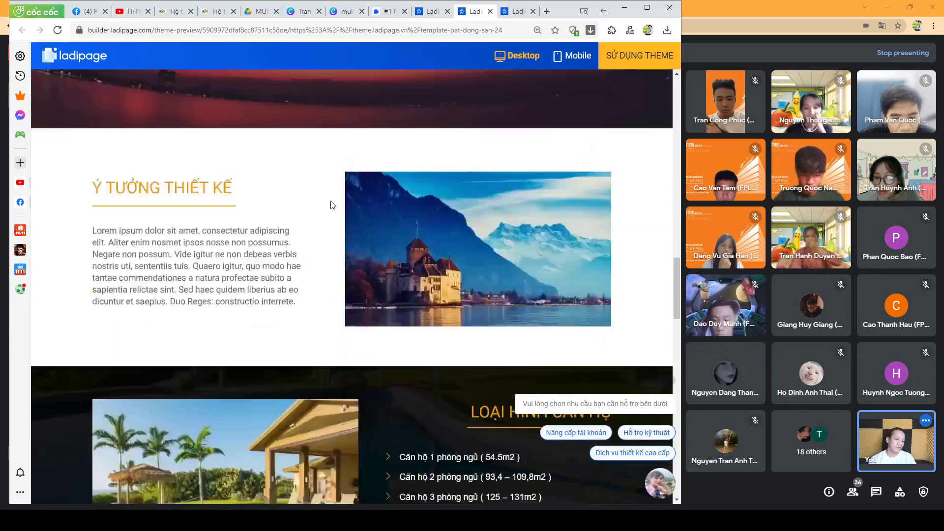
{"action": "scroll", "coordinate": [330, 201], "scroll_direction": "down", "scroll_amount": 5}
{"action": "scroll", "coordinate": [330, 201], "scroll_direction": "down", "scroll_amount": 8}
{"action": "scroll", "coordinate": [331, 204], "scroll_direction": "down", "scroll_amount": 6}
{"action": "scroll", "coordinate": [332, 204], "scroll_direction": "down", "scroll_amount": 2}
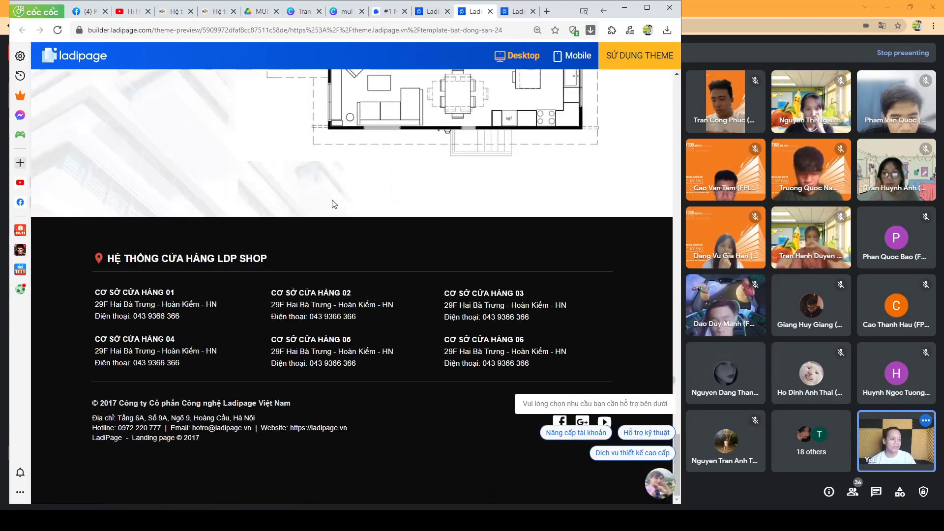
- Scroll back up the preview, then select 'Figma' in the Hi Health YouTube video title
{"action": "scroll", "coordinate": [339, 201], "scroll_direction": "up", "scroll_amount": 5}
{"action": "scroll", "coordinate": [350, 204], "scroll_direction": "up", "scroll_amount": 4}
{"action": "scroll", "coordinate": [357, 205], "scroll_direction": "up", "scroll_amount": 3}
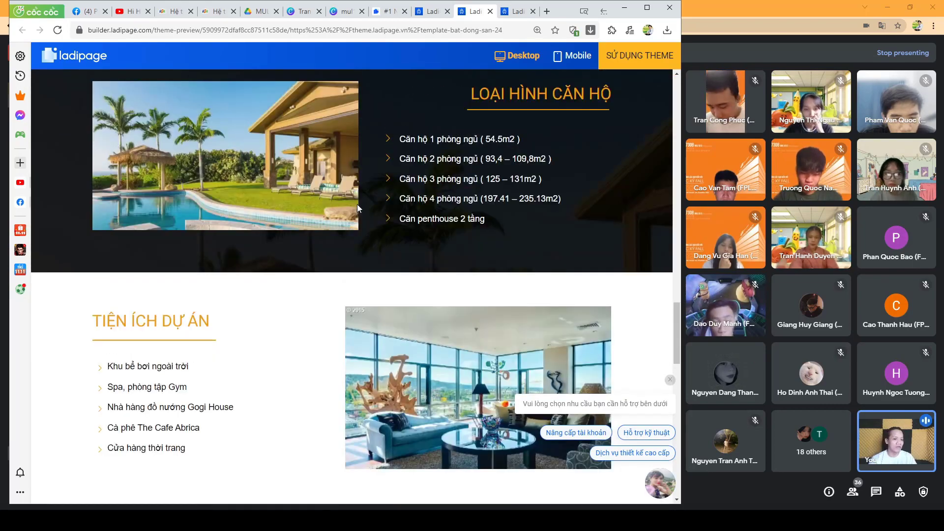
{"action": "scroll", "coordinate": [374, 202], "scroll_direction": "up", "scroll_amount": 5}
{"action": "scroll", "coordinate": [393, 211], "scroll_direction": "up", "scroll_amount": 5}
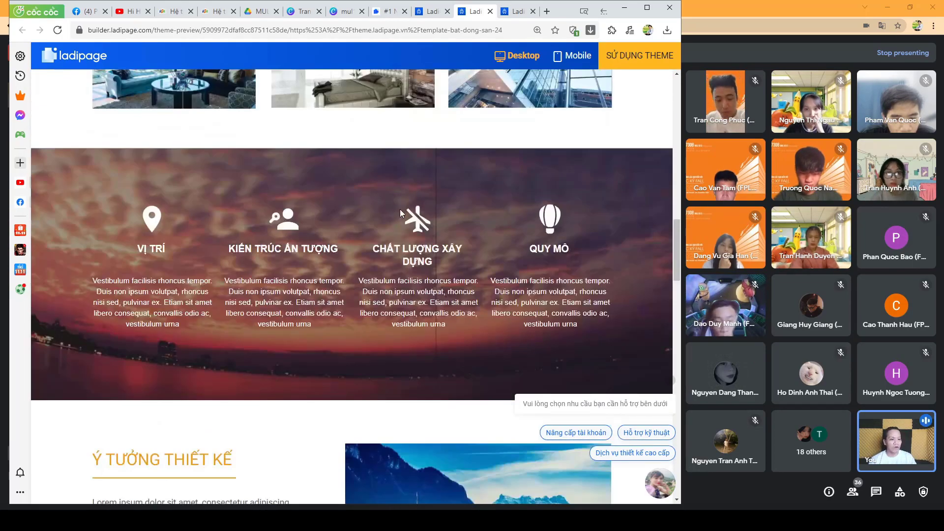
{"action": "scroll", "coordinate": [417, 215], "scroll_direction": "up", "scroll_amount": 5}
{"action": "scroll", "coordinate": [420, 216], "scroll_direction": "up", "scroll_amount": 3}
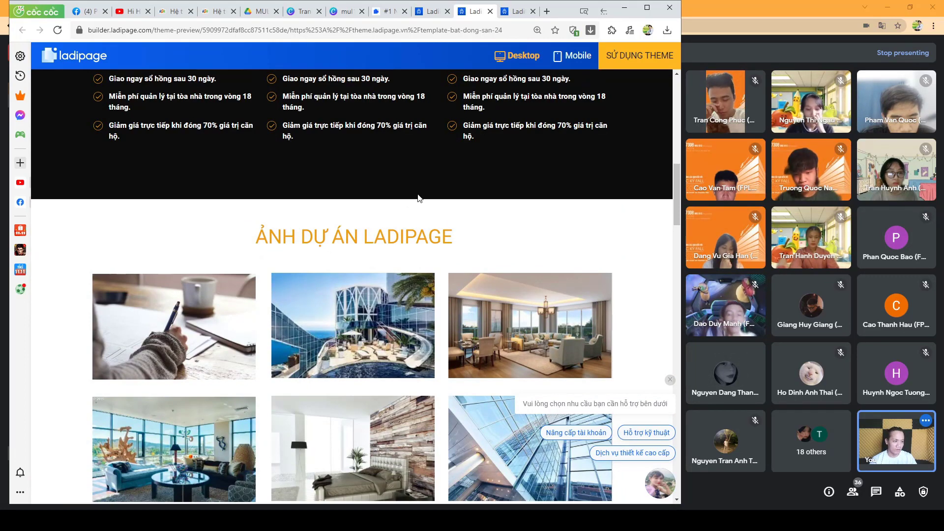
{"action": "scroll", "coordinate": [403, 200], "scroll_direction": "up", "scroll_amount": 3}
{"action": "scroll", "coordinate": [401, 198], "scroll_direction": "up", "scroll_amount": 4}
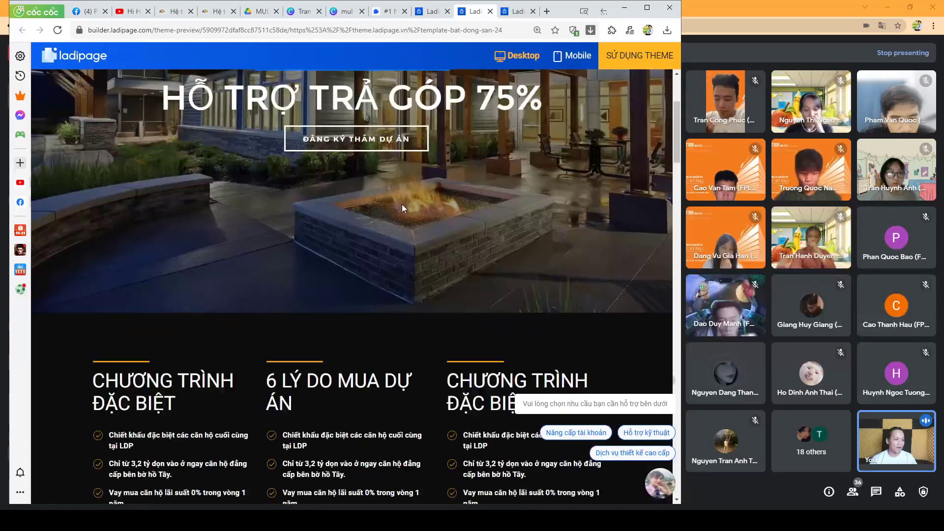
{"action": "scroll", "coordinate": [402, 204], "scroll_direction": "up", "scroll_amount": 4}
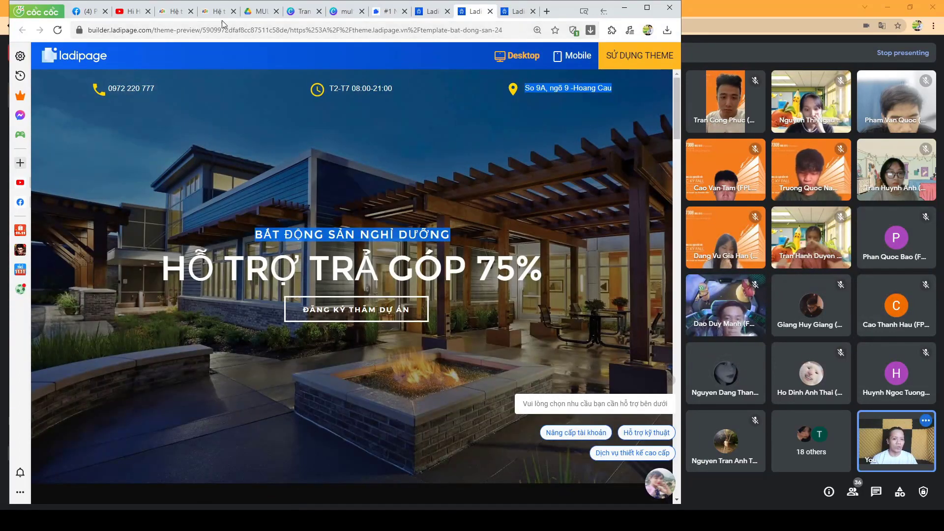
{"action": "left_click", "coordinate": [138, 15]}
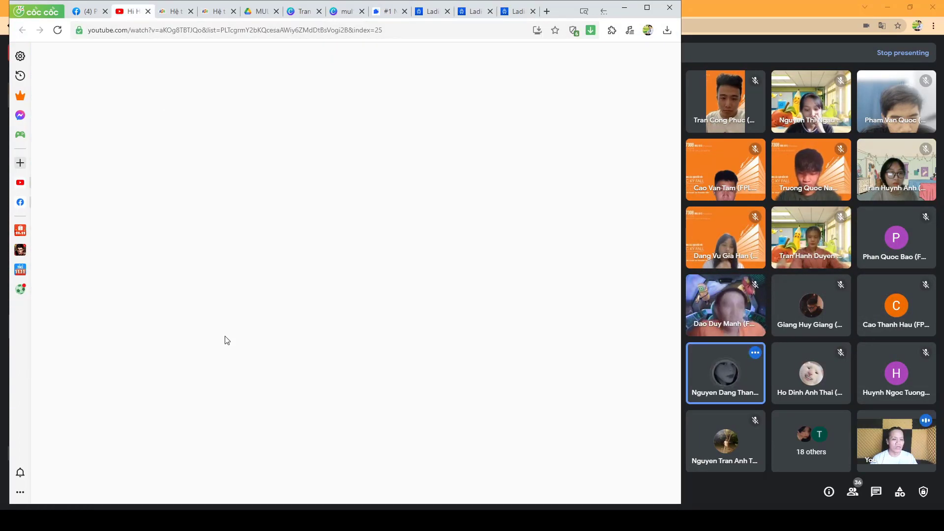
{"action": "left_click_drag", "start_coordinate": [257, 459], "coordinate": [287, 459]}
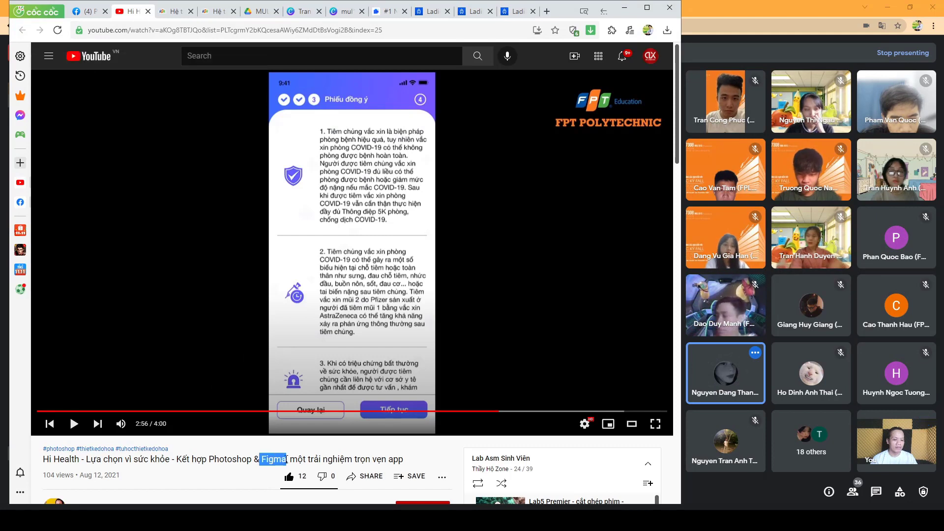